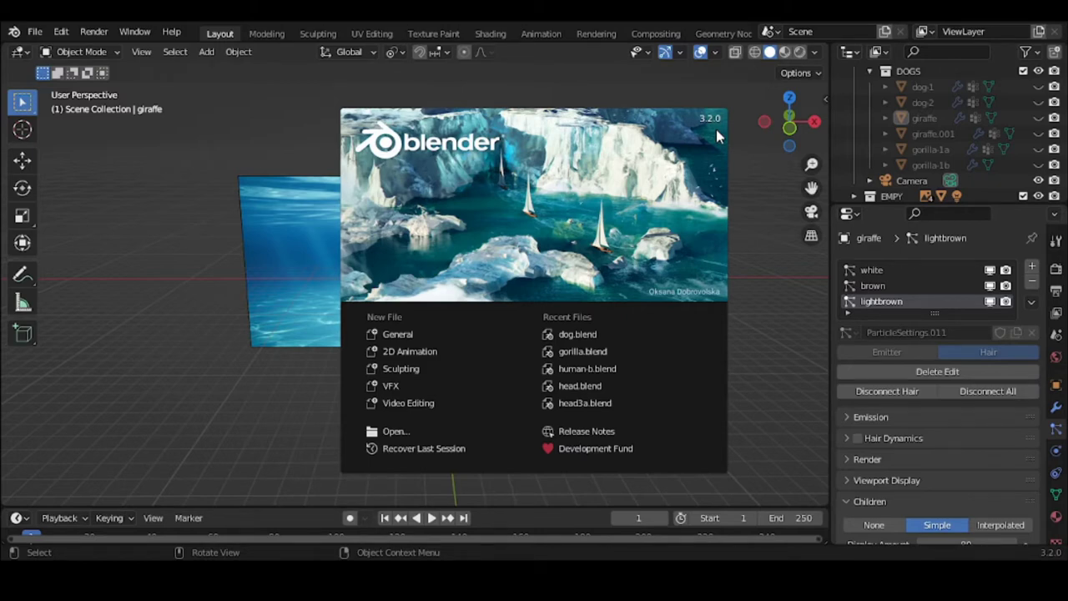
Close the splash screen and frame the giraffe reference photo in the Front view.
{"action": "left_click", "coordinate": [262, 162]}
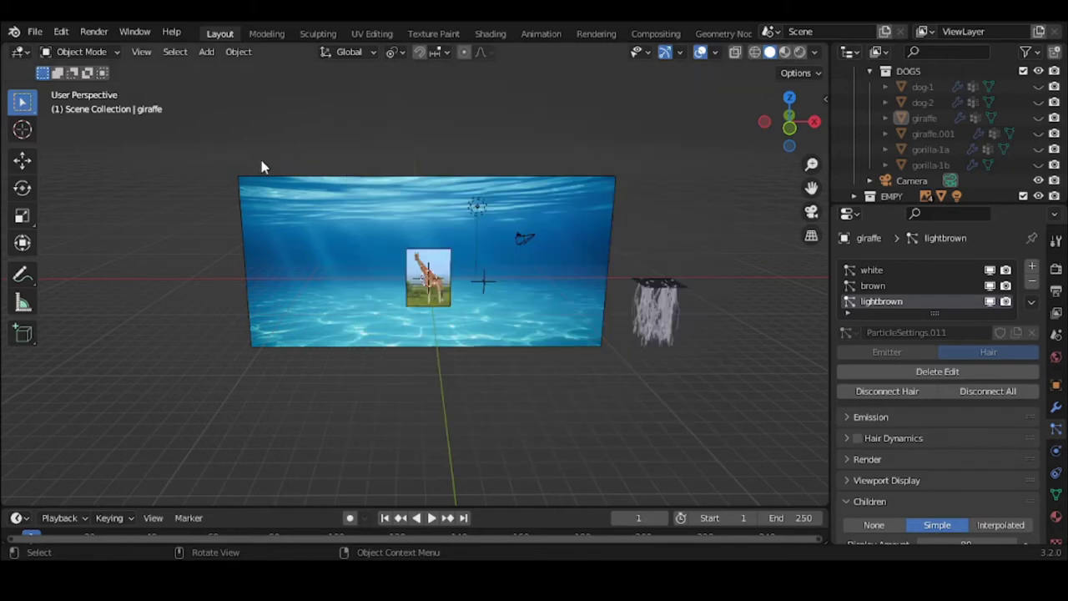
{"action": "scroll", "coordinate": [275, 180], "scroll_direction": "up", "scroll_amount": 5}
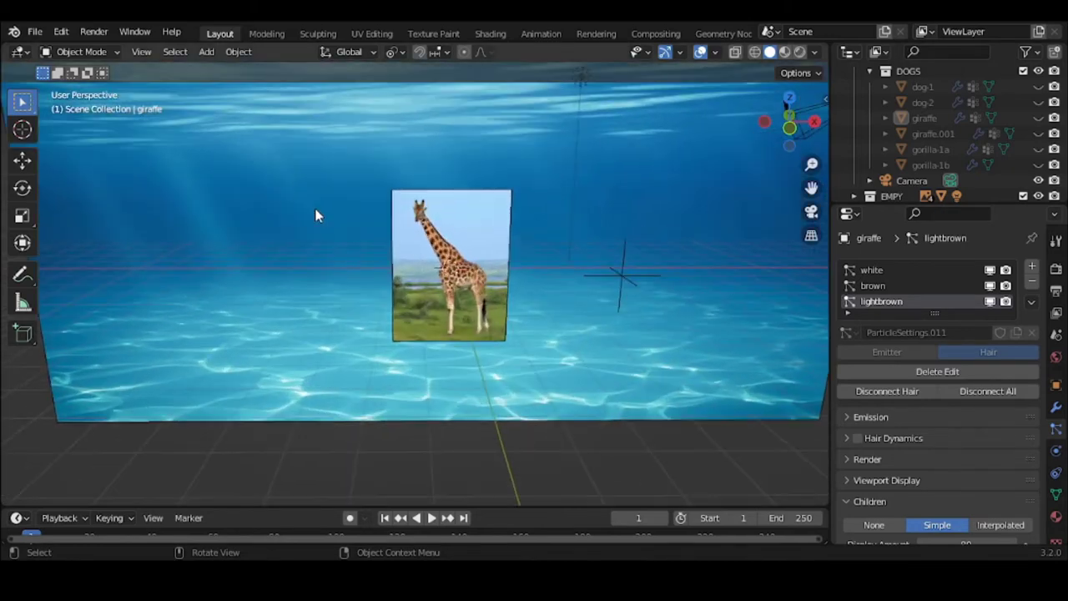
{"action": "key", "text": "grave"}
{"action": "left_click", "coordinate": [314, 194]}
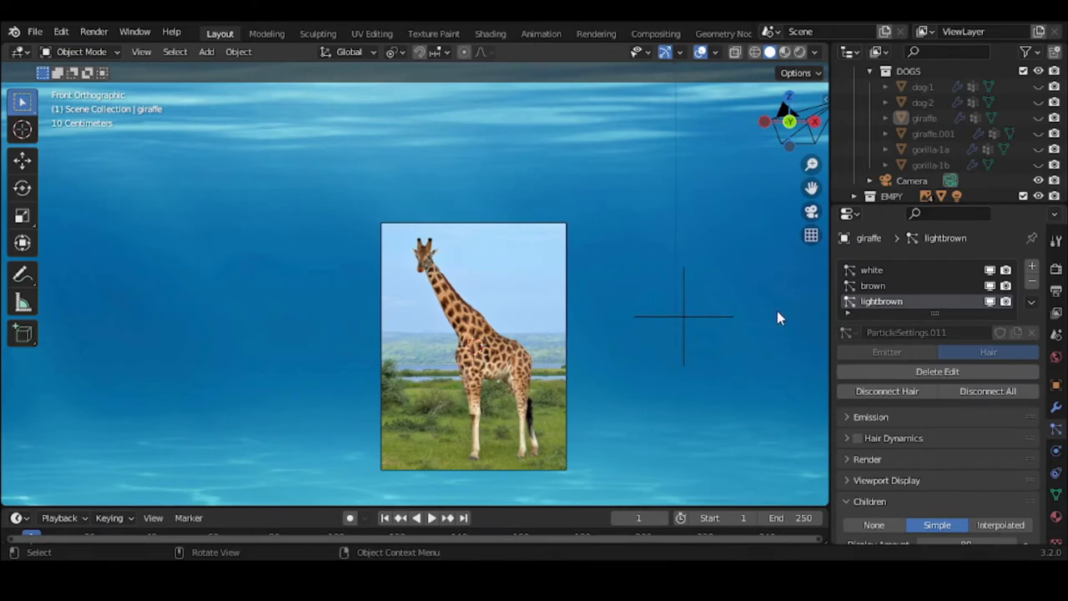
{"action": "left_click_drag", "start_coordinate": [811, 187], "coordinate": [668, 154]}
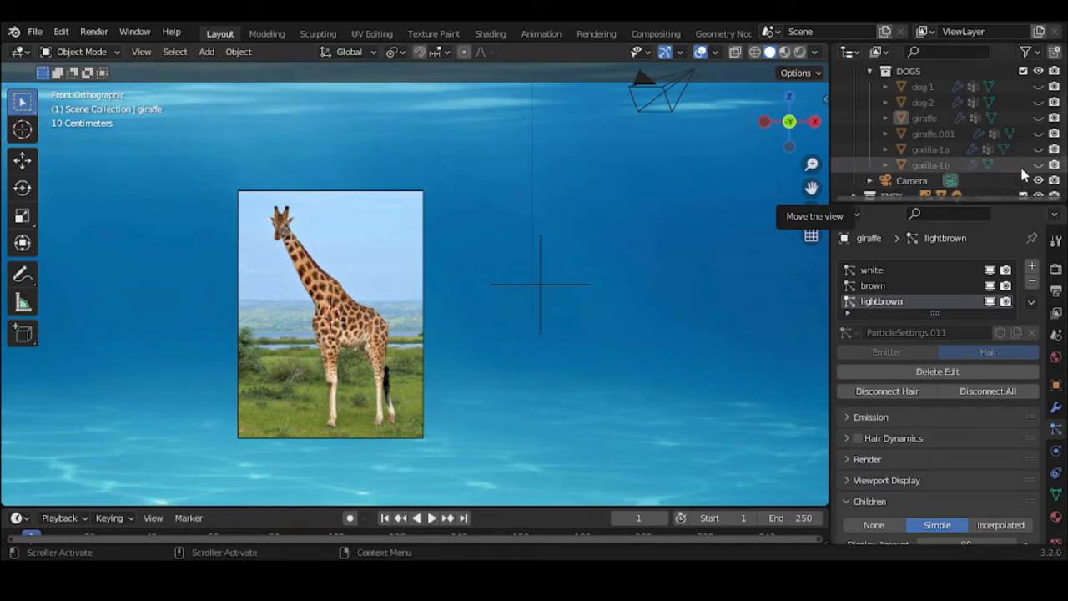
Briefly show and frame the low-poly giraffe.001, then hide it and unhide the furry giraffe.
{"action": "left_click", "coordinate": [1039, 134]}
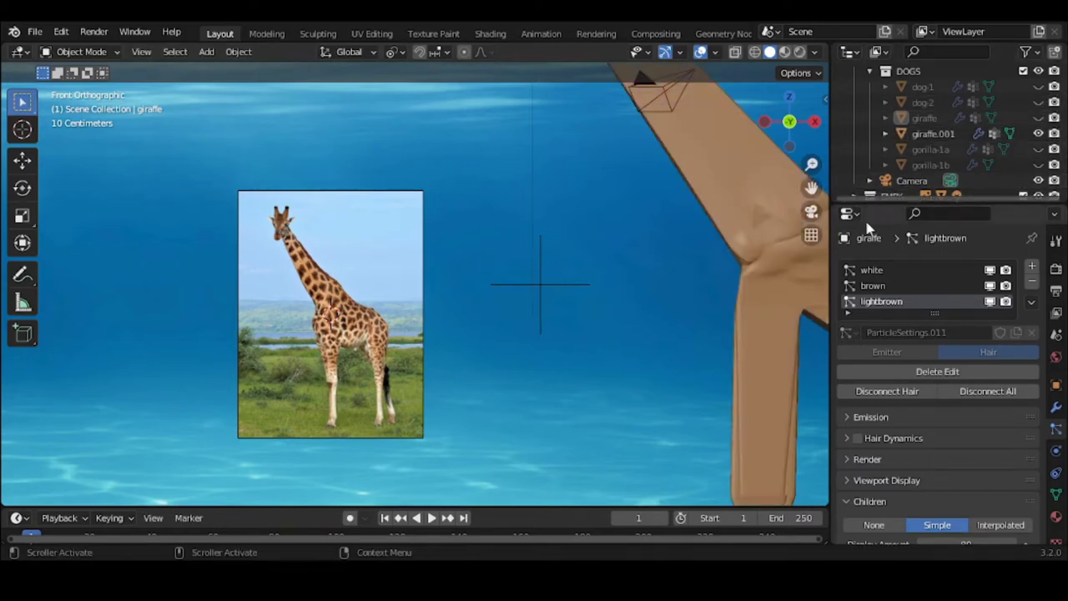
{"action": "scroll", "coordinate": [644, 239], "scroll_direction": "down", "scroll_amount": 3}
{"action": "scroll", "coordinate": [644, 236], "scroll_direction": "down", "scroll_amount": 1}
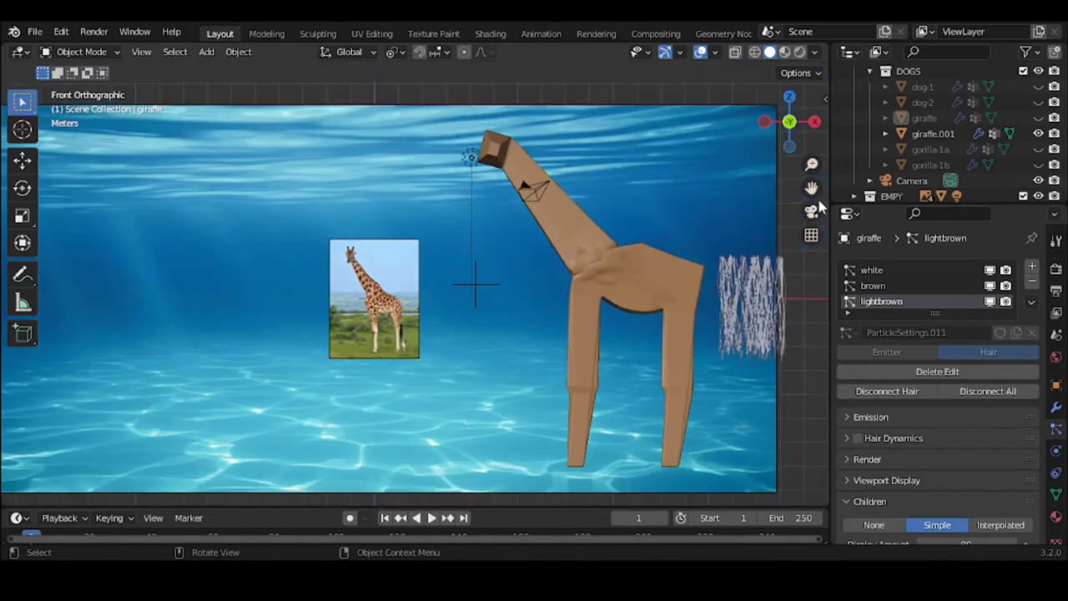
{"action": "left_click_drag", "start_coordinate": [811, 188], "coordinate": [695, 193]}
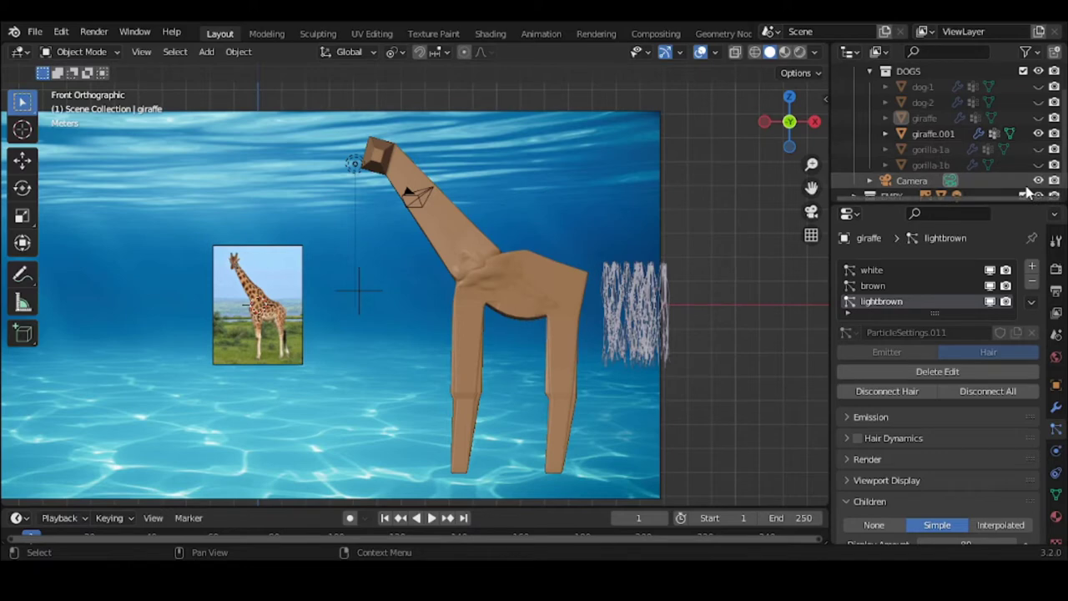
{"action": "left_click", "coordinate": [1039, 133]}
{"action": "left_click", "coordinate": [1038, 118]}
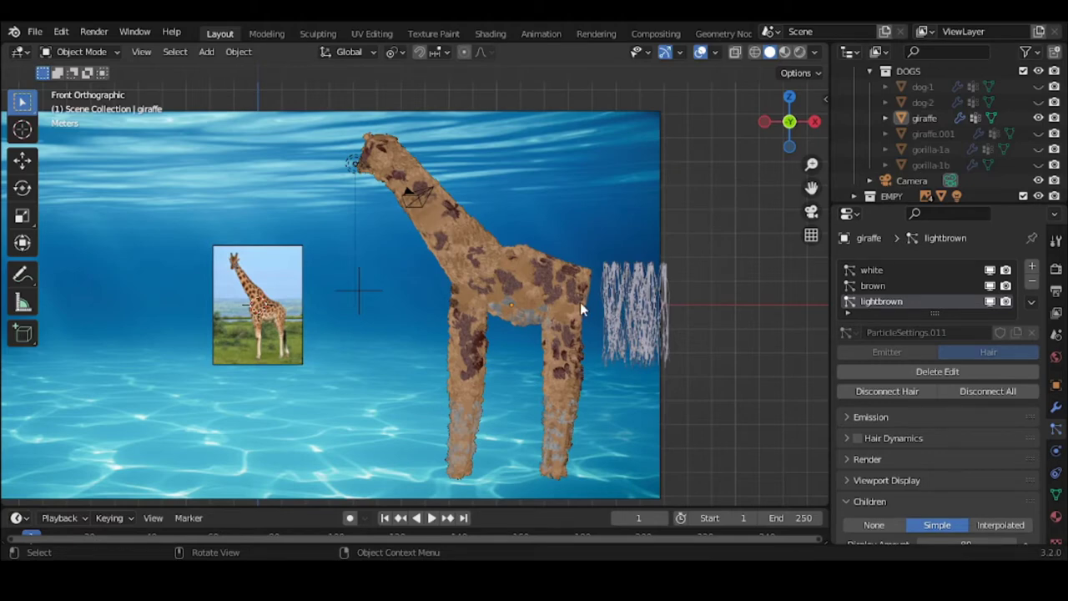
{"action": "middle_click_drag", "start_coordinate": [582, 309], "coordinate": [465, 309]}
{"action": "scroll", "coordinate": [522, 304], "scroll_direction": "up", "scroll_amount": 1}
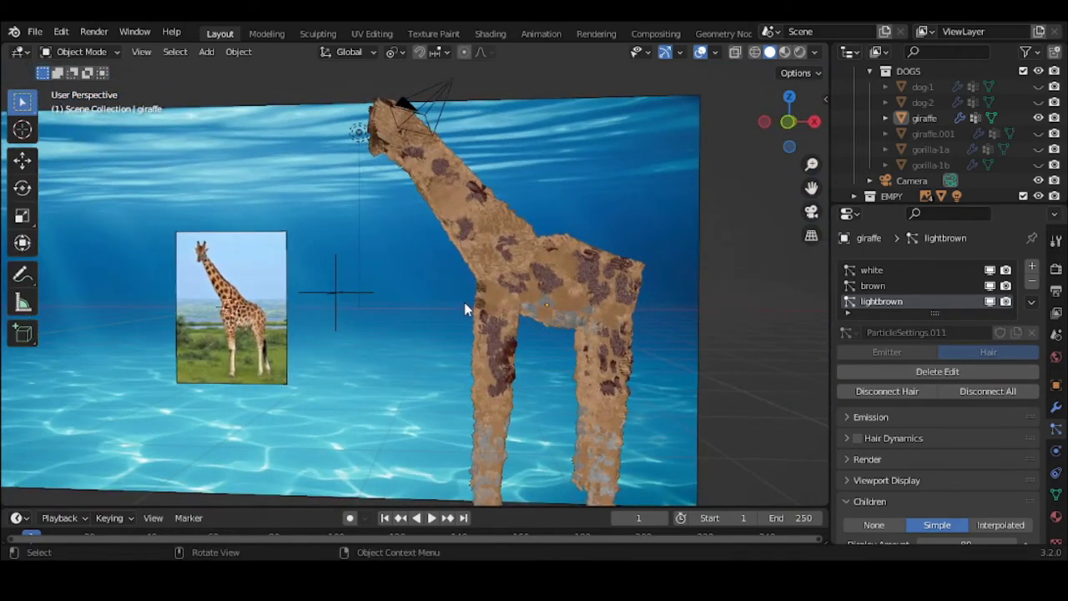
{"action": "scroll", "coordinate": [571, 264], "scroll_direction": "up", "scroll_amount": 3}
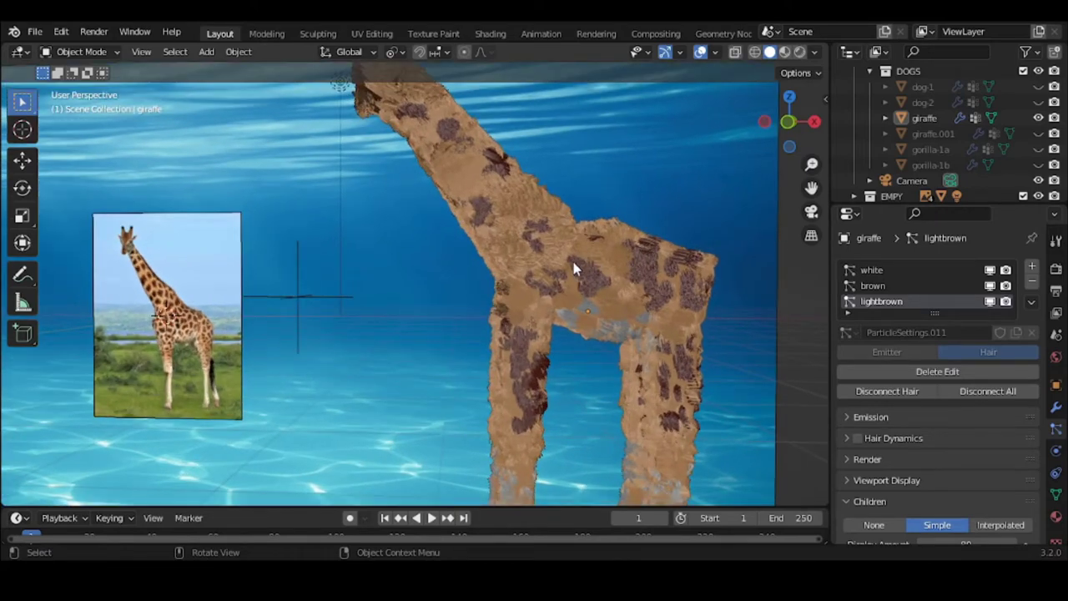
{"action": "scroll", "coordinate": [573, 267], "scroll_direction": "down", "scroll_amount": 1}
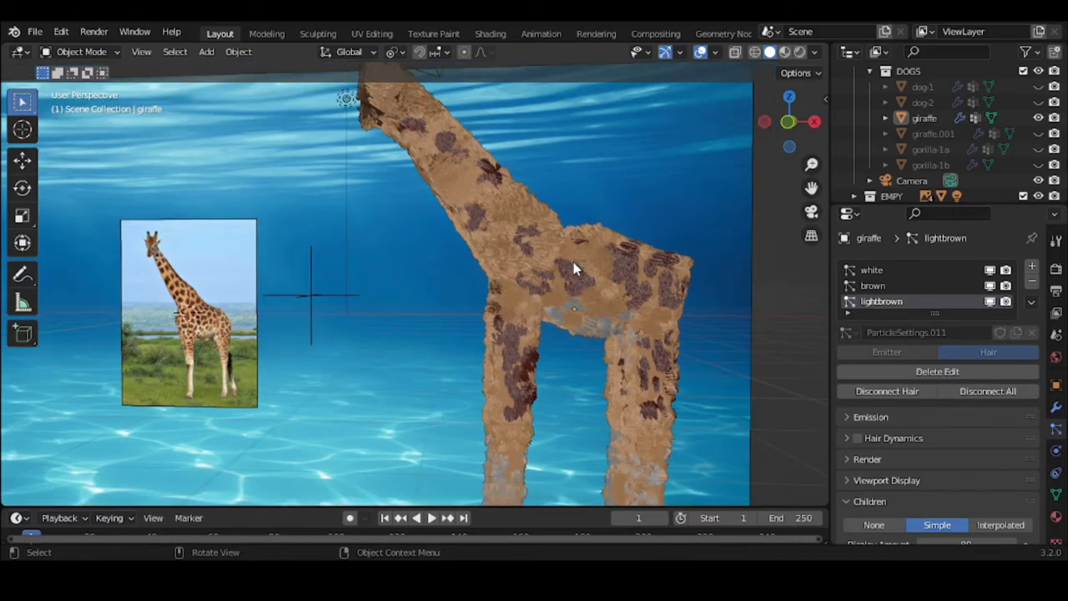
{"action": "scroll", "coordinate": [573, 267], "scroll_direction": "down", "scroll_amount": 1}
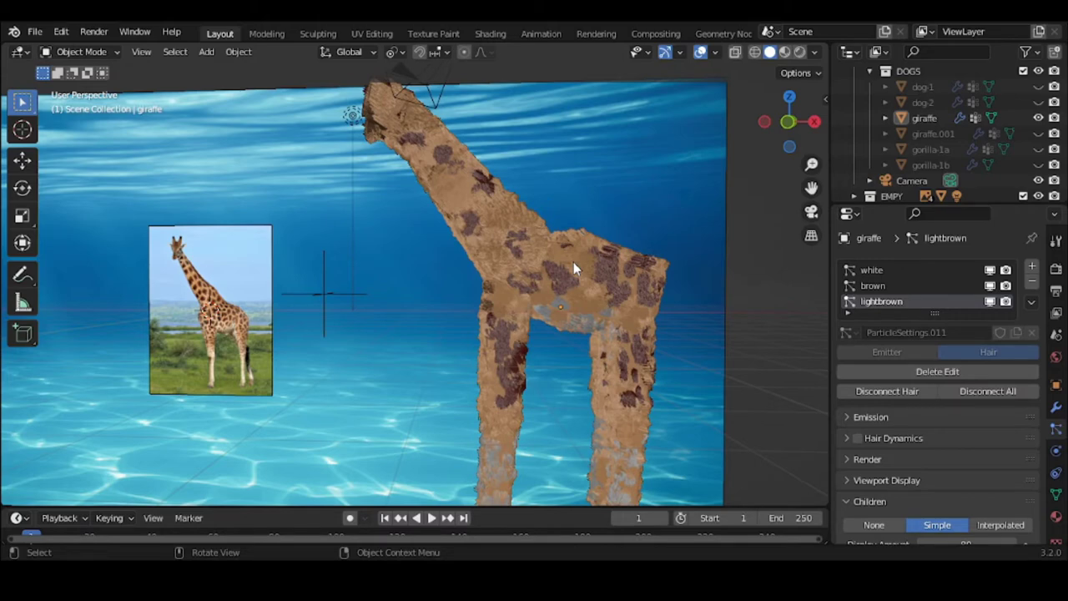
{"action": "scroll", "coordinate": [573, 262], "scroll_direction": "down", "scroll_amount": 2}
{"action": "mouse_move", "coordinate": [573, 262]}
{"action": "middle_mouse_down"}
{"action": "mouse_move", "coordinate": [684, 265]}
{"action": "mouse_move", "coordinate": [553, 269]}
{"action": "mouse_move", "coordinate": [587, 268]}
{"action": "middle_mouse_up"}
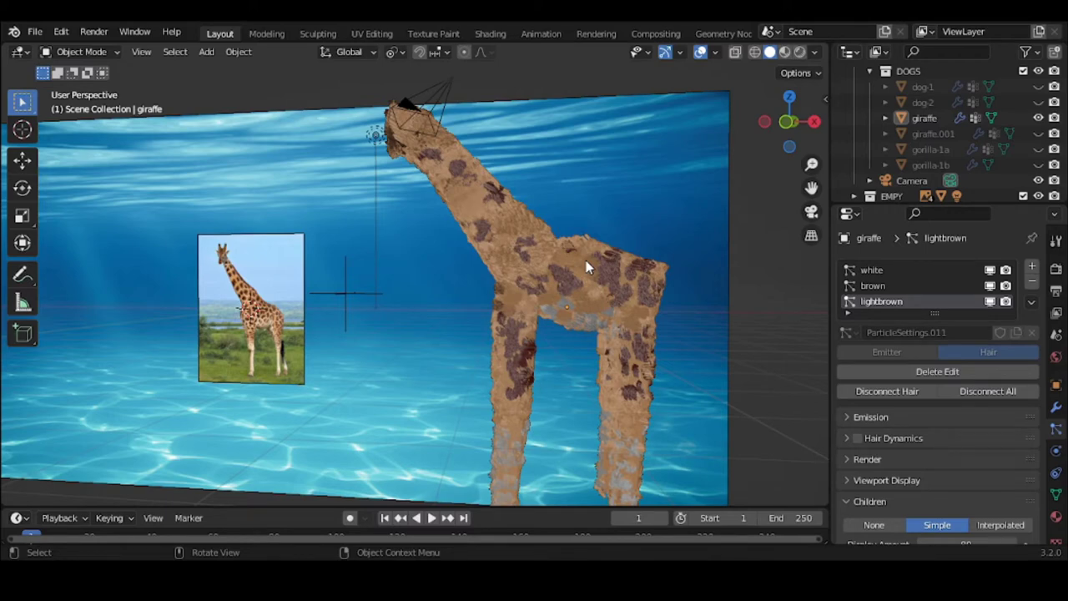
Swap the furry giraffe for giraffe.001, hide the ocean plane and reference image, then select giraffe.001.
{"action": "left_click", "coordinate": [1039, 118]}
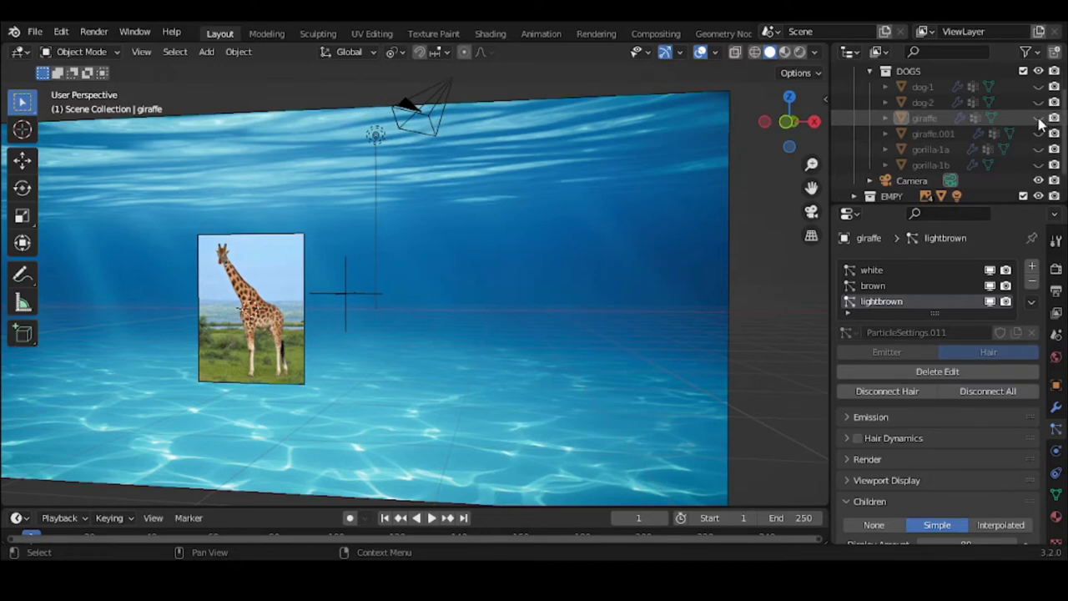
{"action": "left_click", "coordinate": [1039, 134]}
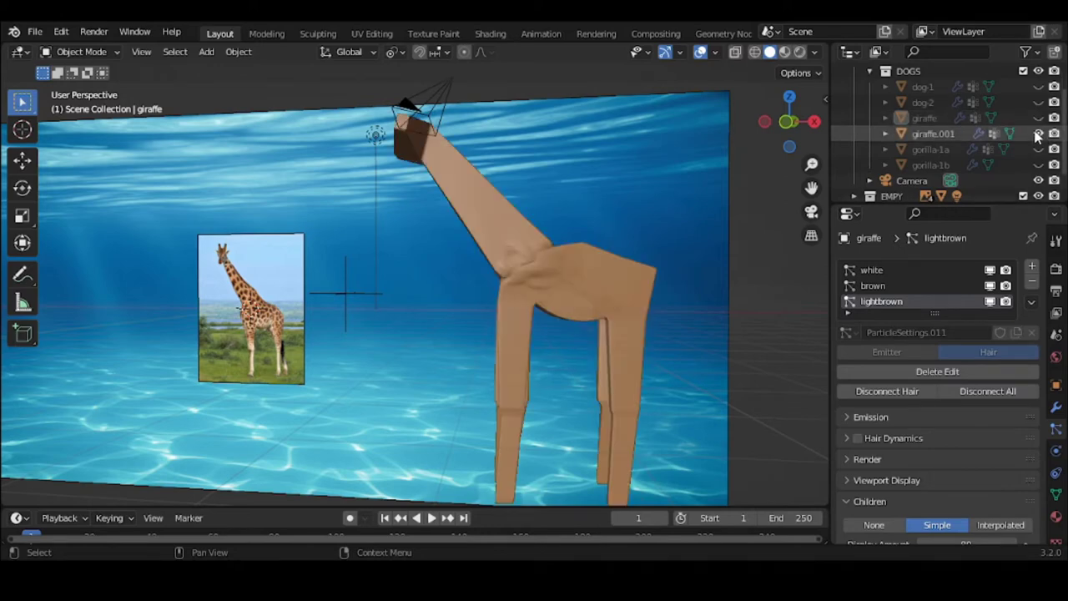
{"action": "left_click", "coordinate": [630, 191]}
{"action": "key", "text": "h"}
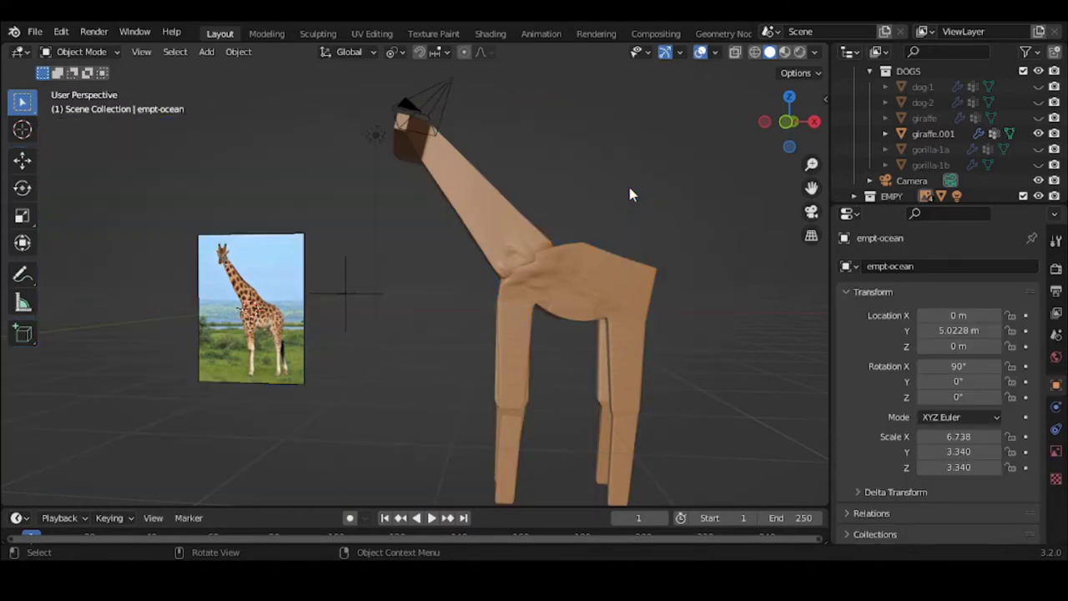
{"action": "left_click", "coordinate": [287, 303]}
{"action": "key", "text": "h"}
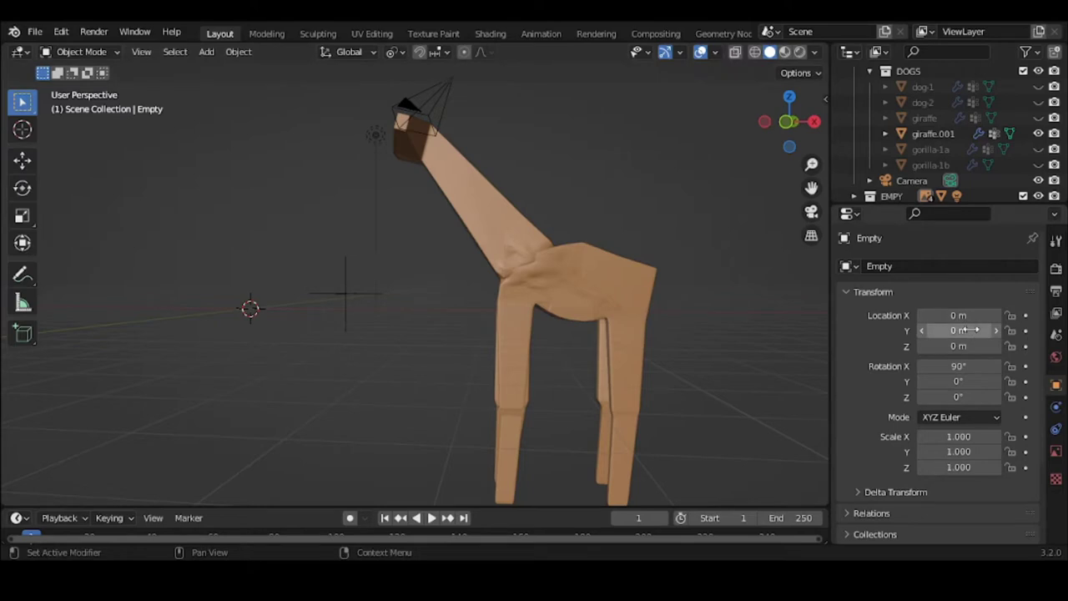
{"action": "left_click", "coordinate": [617, 306]}
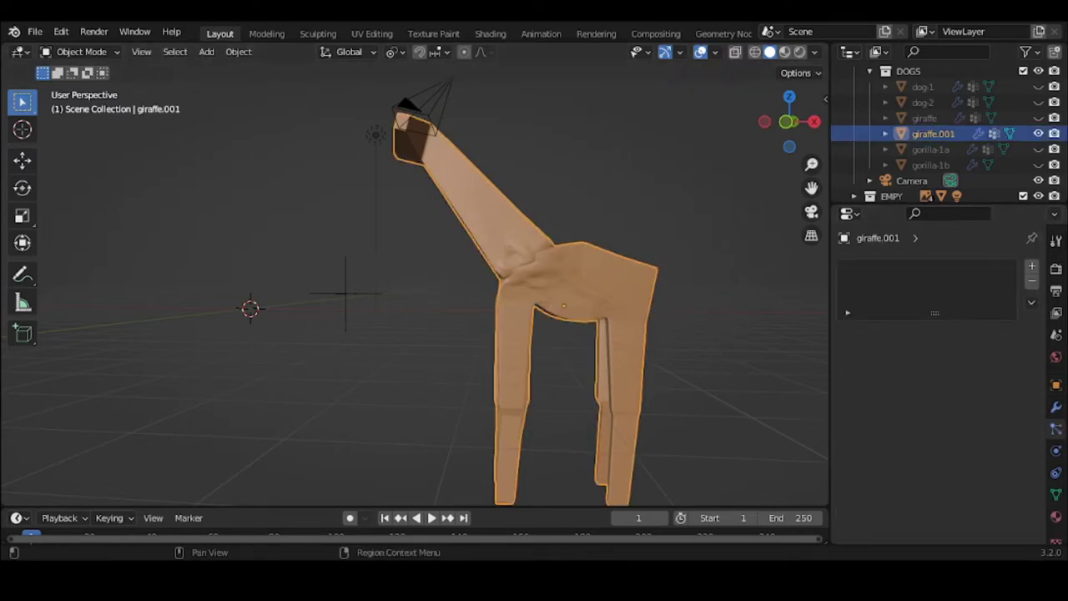
Open giraffe.001's material slots (skin, white, tan, brown) and make brown the active slot.
{"action": "left_click", "coordinate": [1056, 517]}
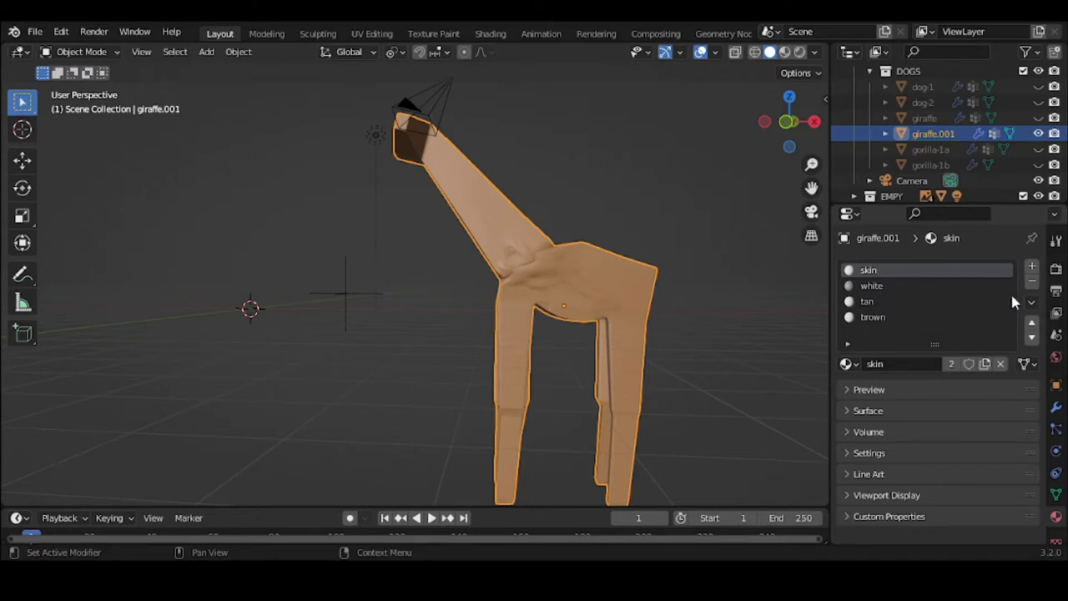
{"action": "left_click", "coordinate": [894, 304]}
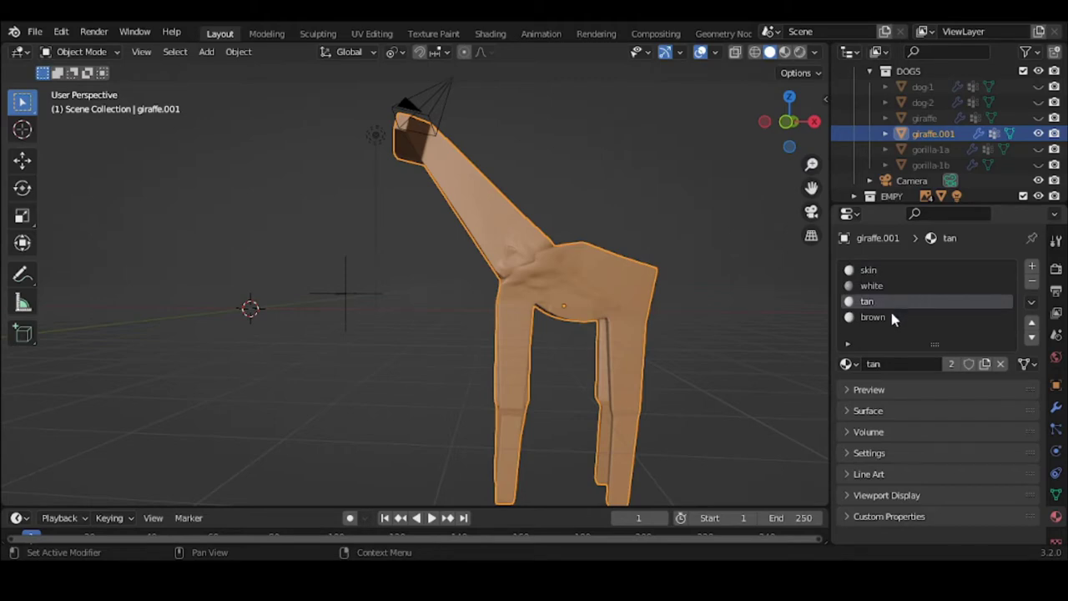
{"action": "left_click", "coordinate": [890, 317]}
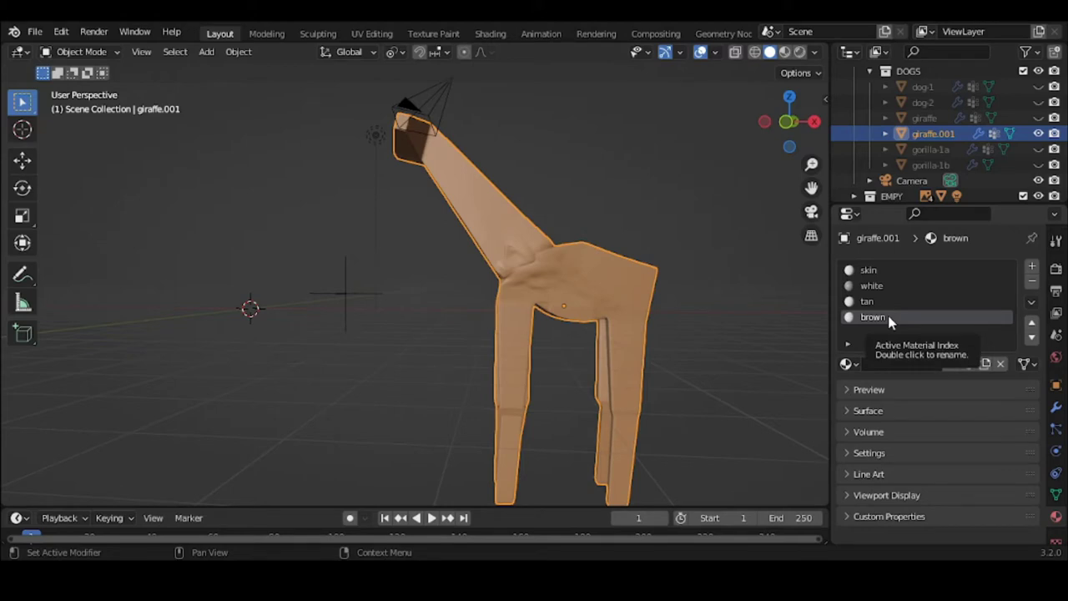
{"action": "left_click", "coordinate": [81, 53]}
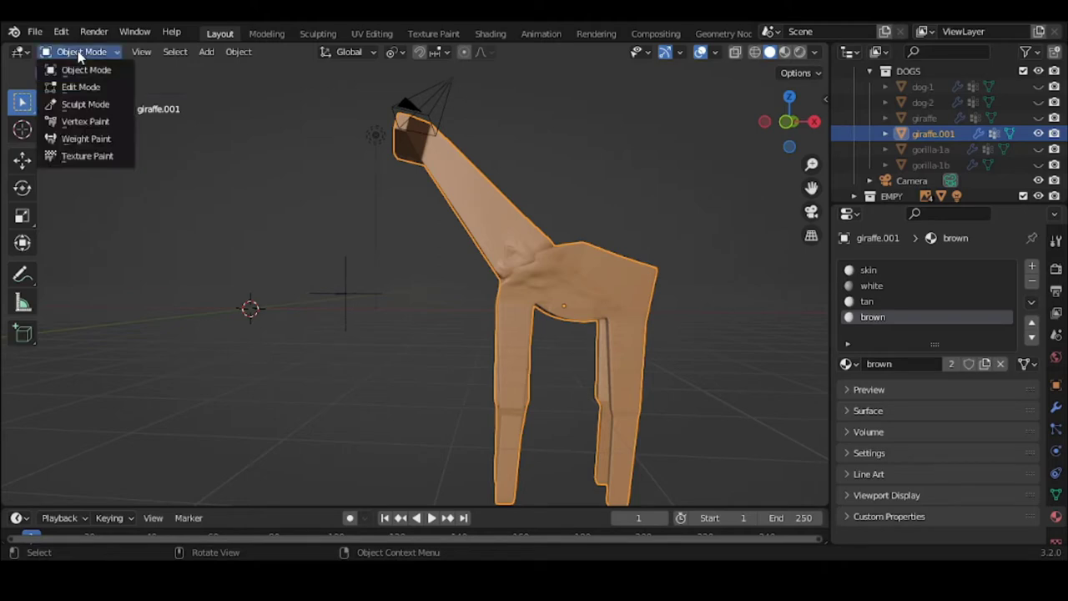
{"action": "left_click", "coordinate": [81, 86]}
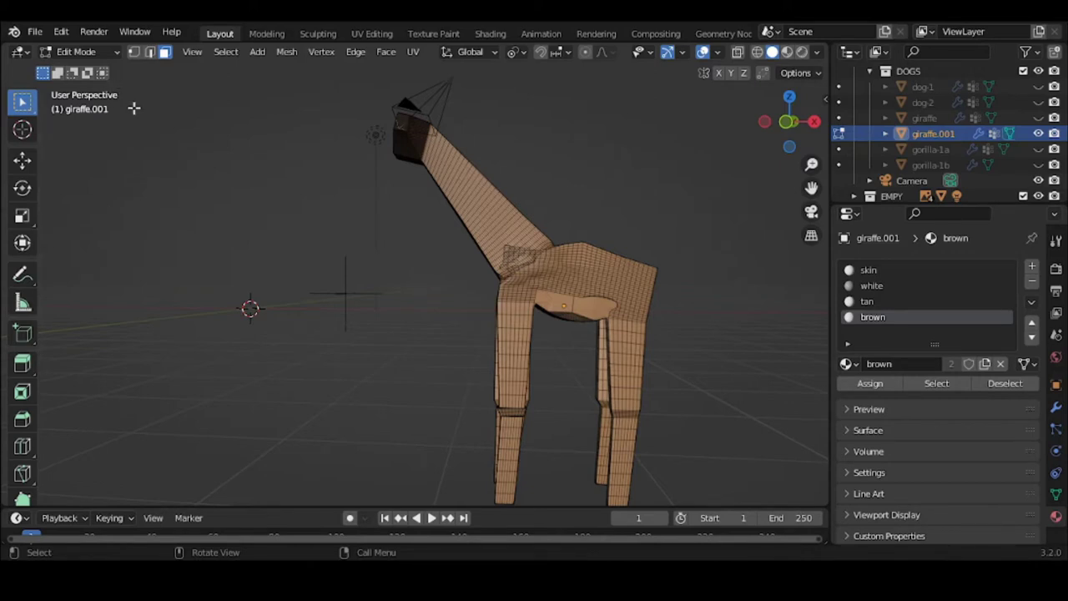
{"action": "left_click", "coordinate": [905, 272]}
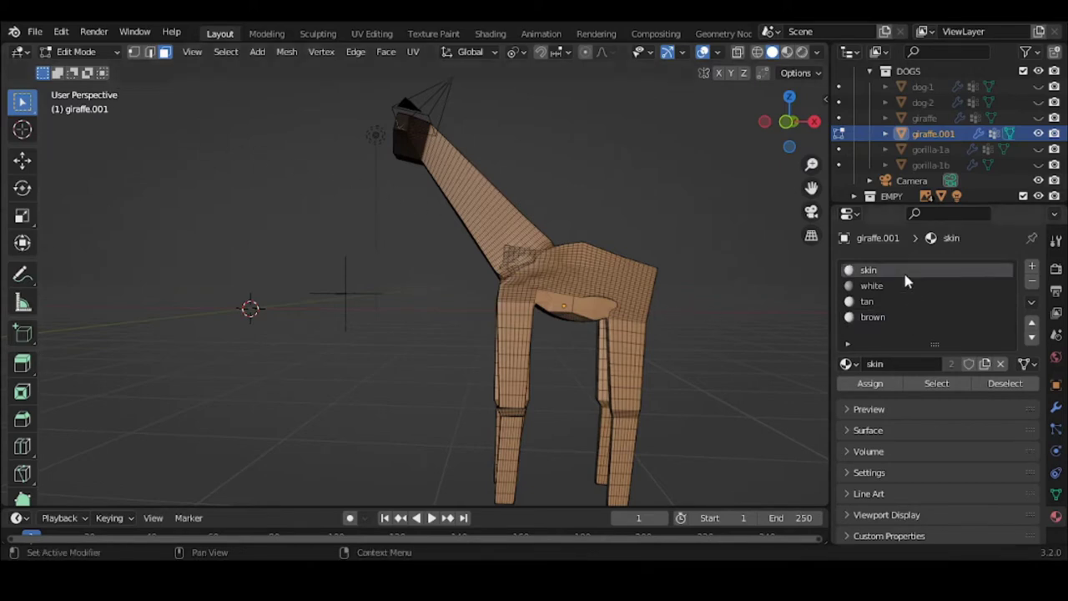
{"action": "left_click", "coordinate": [937, 387]}
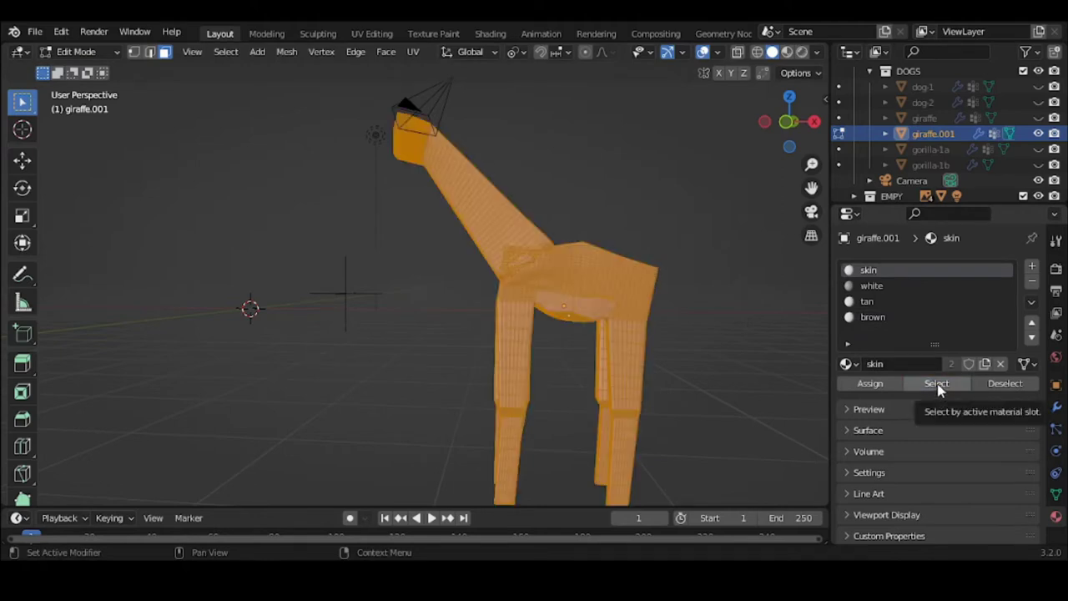
{"action": "left_click", "coordinate": [900, 286]}
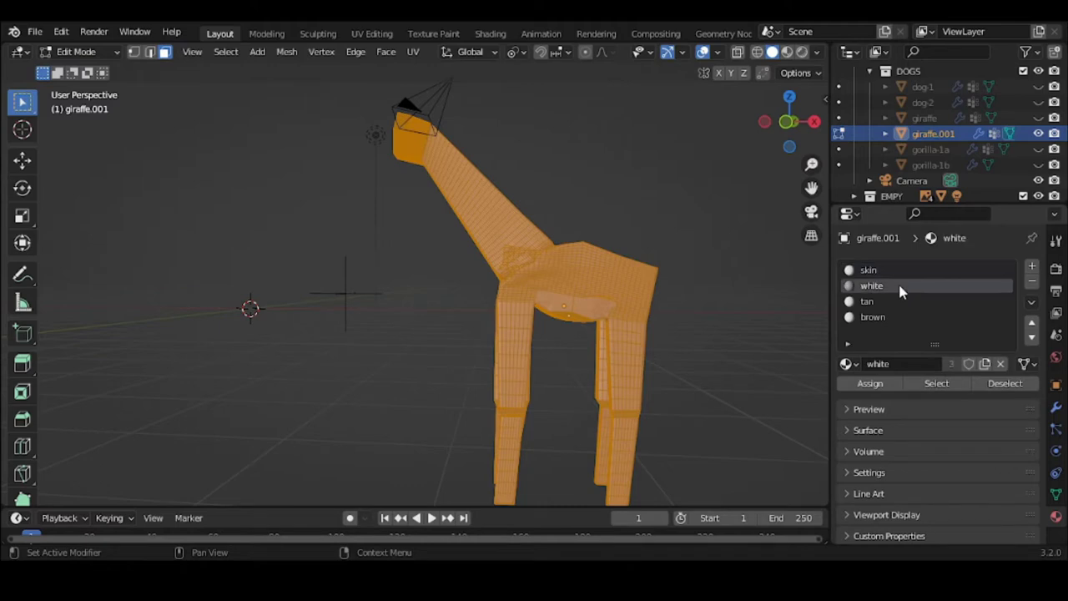
{"action": "left_click", "coordinate": [782, 297]}
{"action": "left_click", "coordinate": [935, 386]}
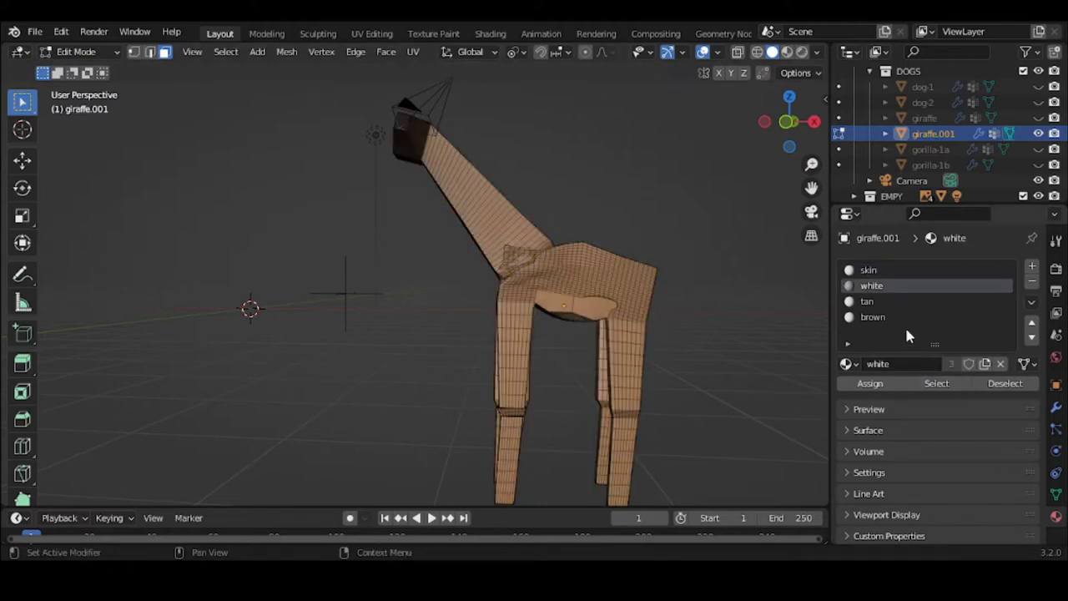
{"action": "left_click", "coordinate": [893, 301]}
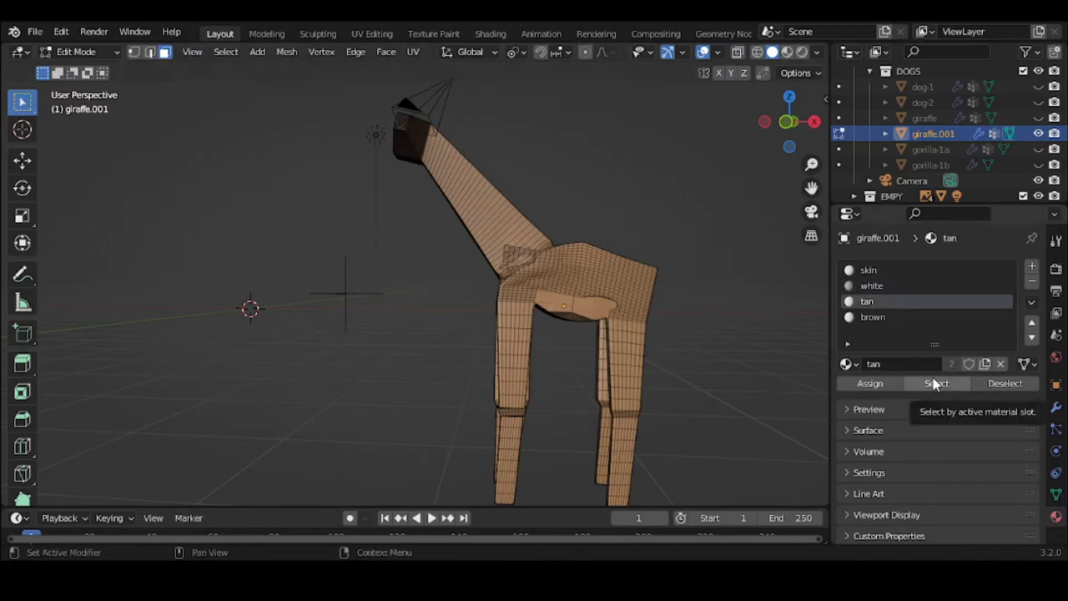
{"action": "left_click", "coordinate": [881, 321]}
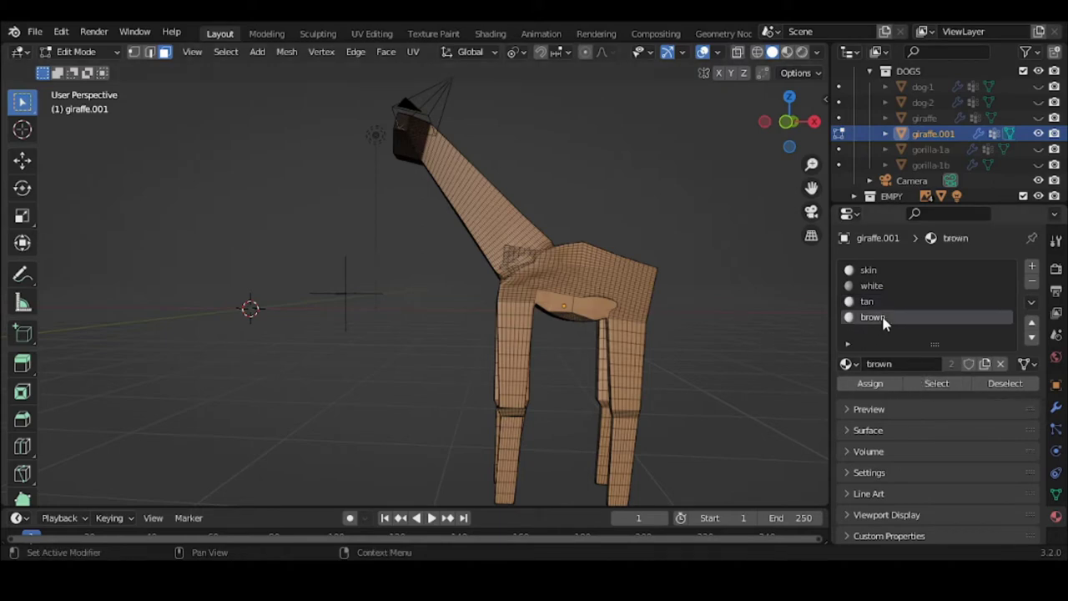
{"action": "left_click", "coordinate": [935, 382]}
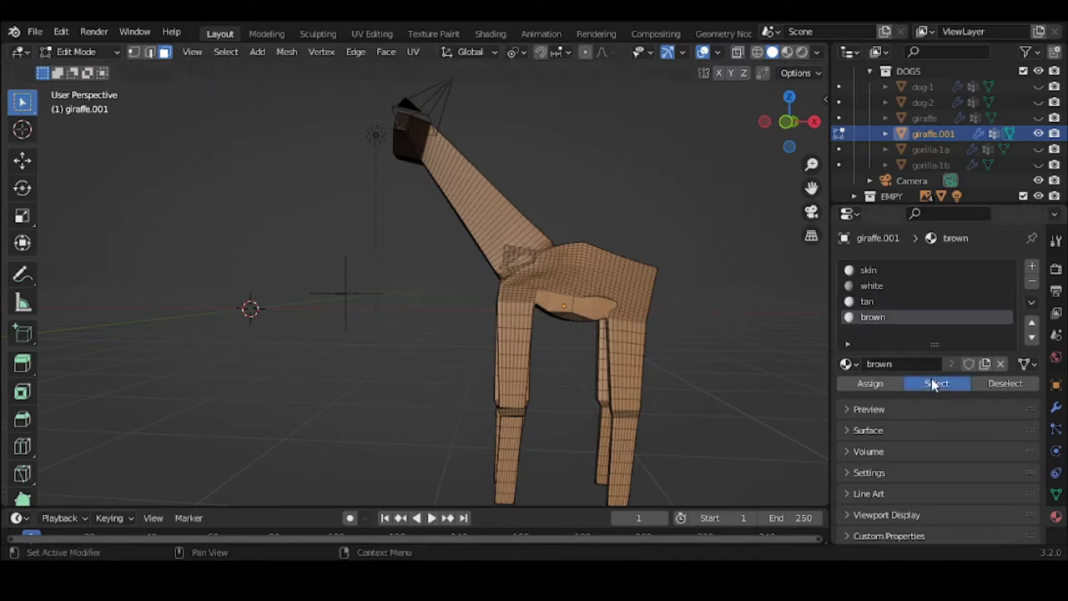
{"action": "left_click", "coordinate": [903, 273]}
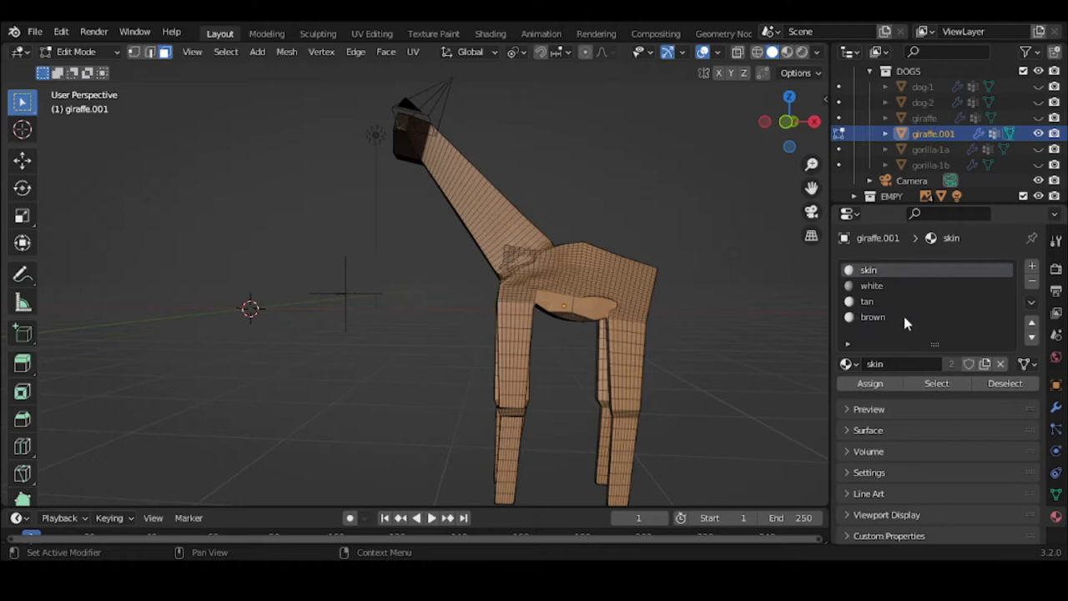
{"action": "left_click", "coordinate": [950, 386]}
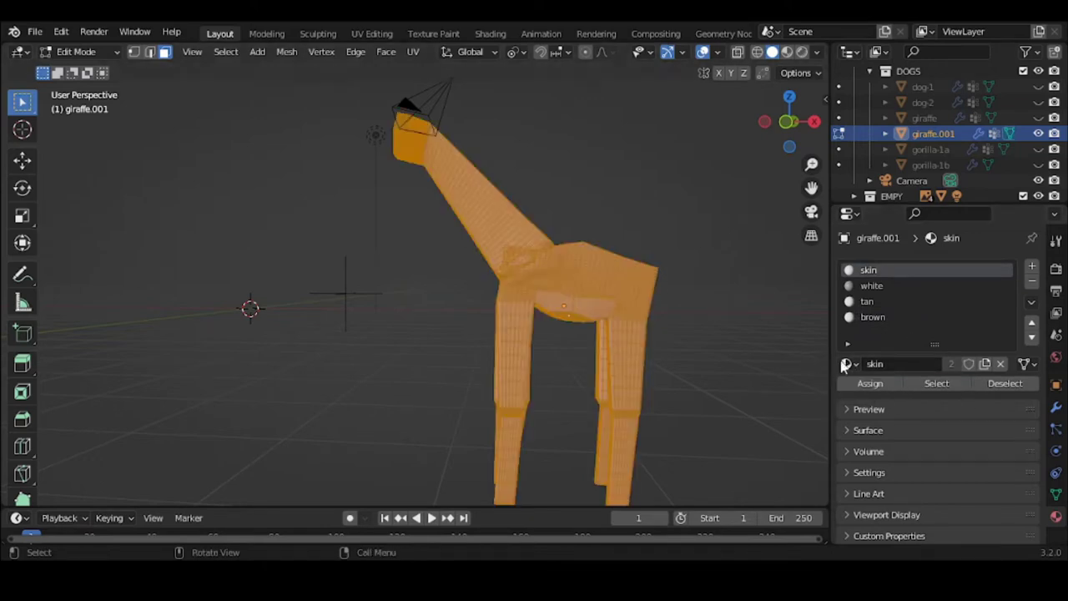
{"action": "left_click", "coordinate": [1007, 386]}
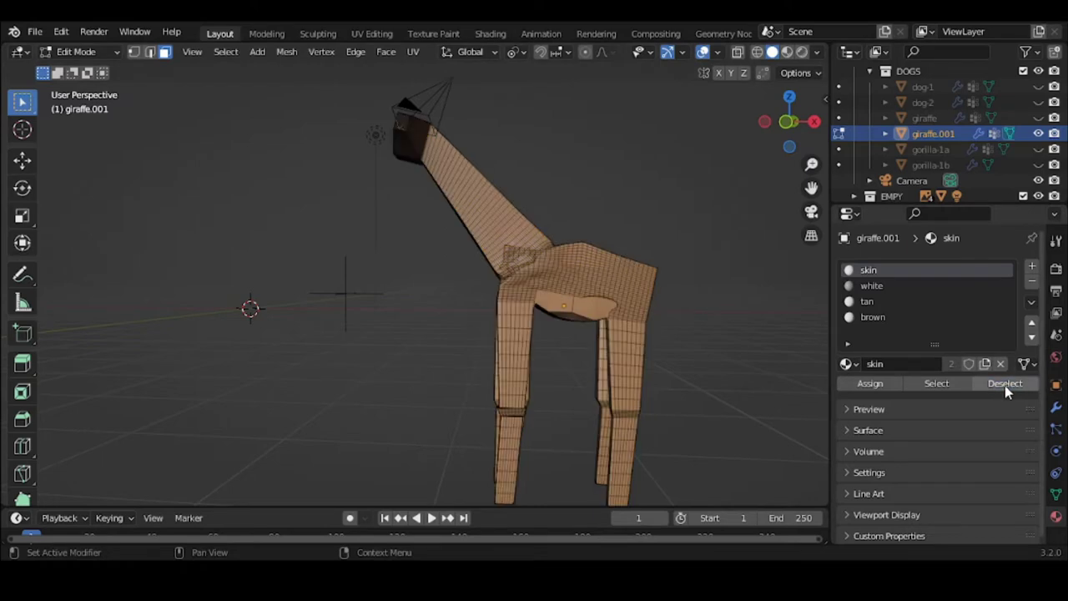
{"action": "left_click", "coordinate": [948, 388]}
{"action": "left_click", "coordinate": [1005, 386]}
{"action": "middle_click_drag", "start_coordinate": [579, 377], "coordinate": [580, 381]}
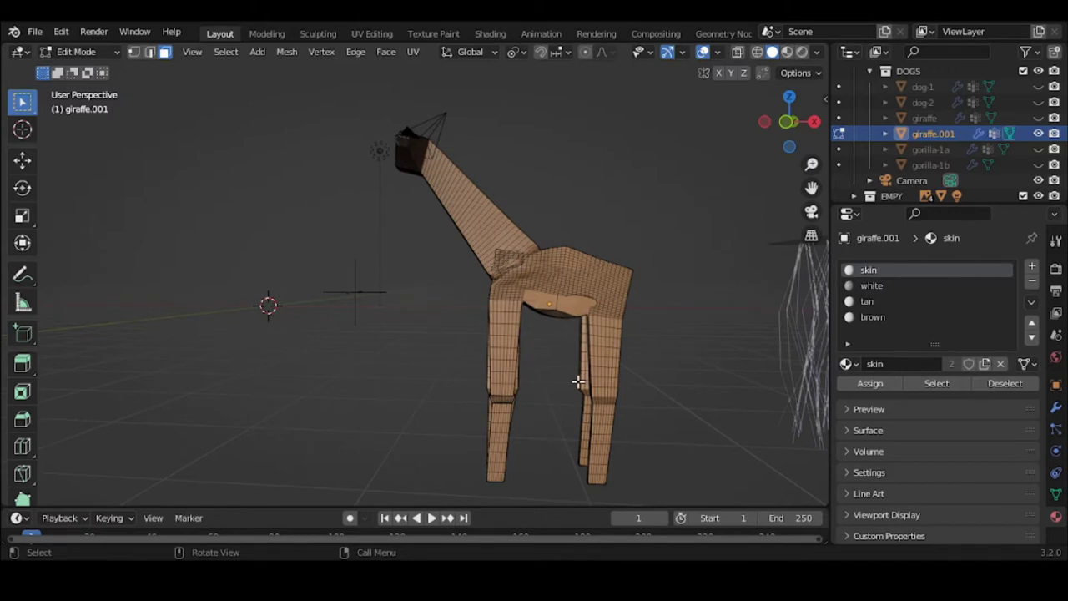
Try box-selecting the giraffe's lower-leg faces while panning and orbiting around the legs.
{"action": "key", "text": "ctrl"}
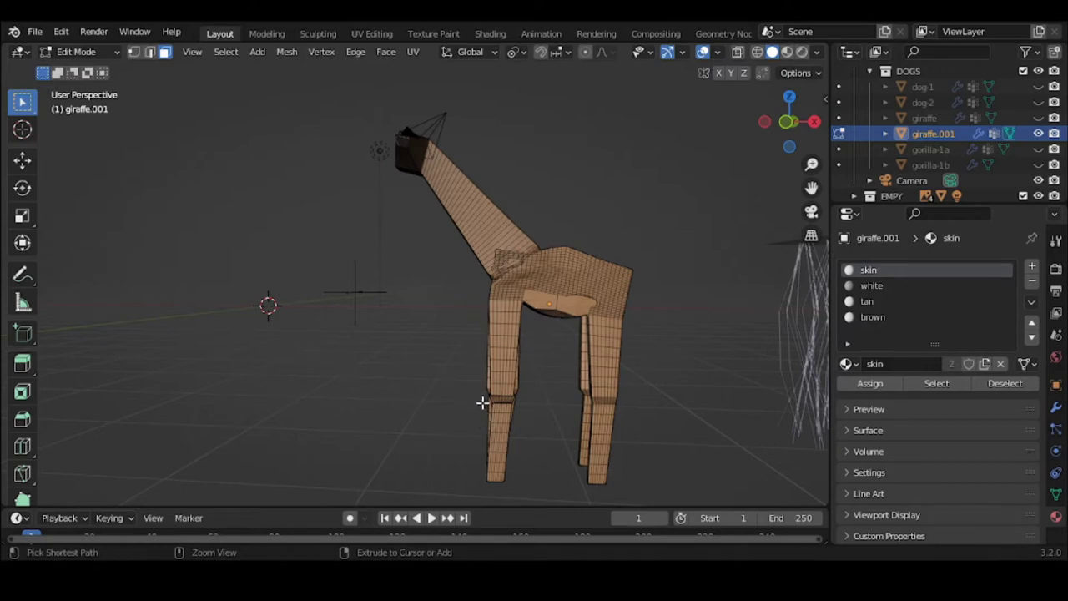
{"action": "left_click_drag", "start_coordinate": [483, 403], "coordinate": [617, 491]}
{"action": "mouse_move", "coordinate": [475, 400]}
{"action": "right_mouse_down", "text": "ctrl"}
{"action": "mouse_move", "coordinate": [510, 449]}
{"action": "mouse_move", "coordinate": [493, 428]}
{"action": "right_mouse_up", "text": "ctrl"}
{"action": "right_click", "coordinate": [494, 428]}
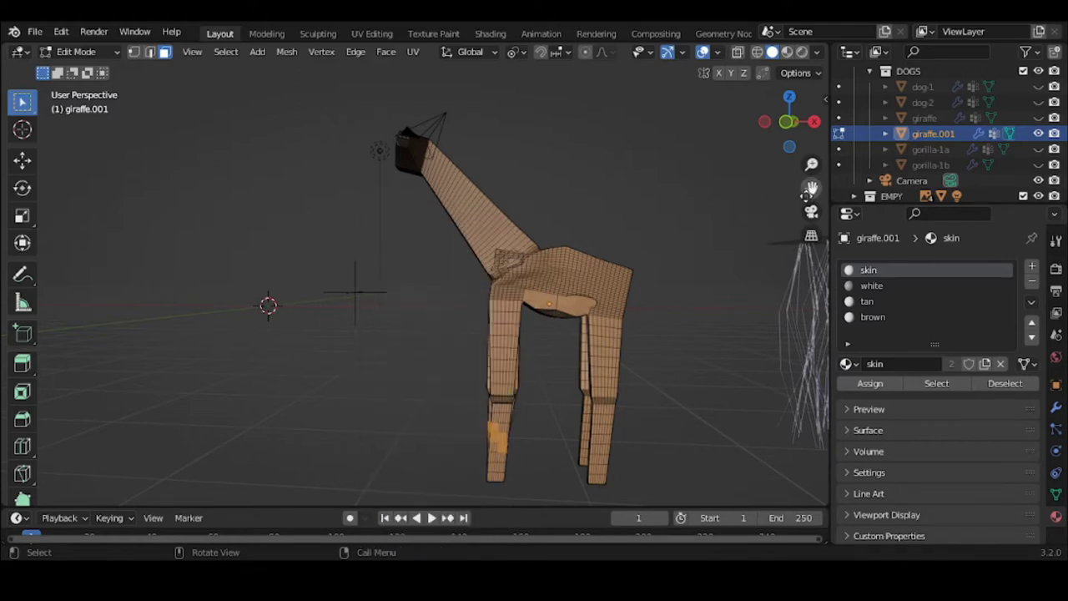
{"action": "left_click_drag", "start_coordinate": [811, 188], "coordinate": [784, 126]}
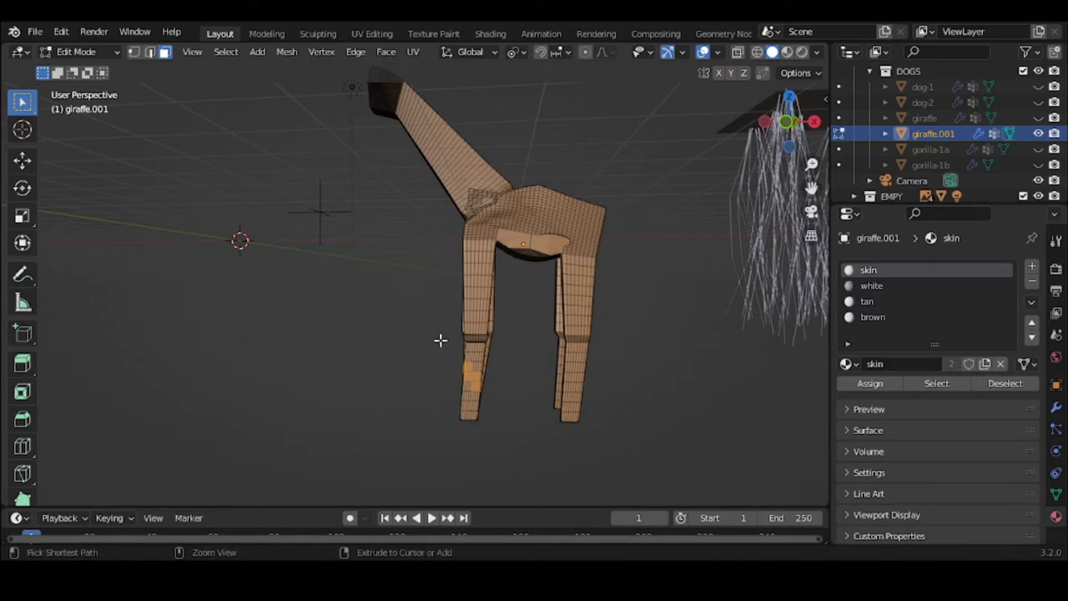
{"action": "mouse_move", "coordinate": [449, 340]}
{"action": "right_mouse_down", "text": "ctrl"}
{"action": "mouse_move", "coordinate": [536, 368]}
{"action": "mouse_move", "coordinate": [606, 354]}
{"action": "right_mouse_up", "text": "ctrl"}
{"action": "mouse_move", "coordinate": [426, 431]}
{"action": "right_mouse_down", "text": "ctrl"}
{"action": "mouse_move", "coordinate": [592, 454]}
{"action": "mouse_move", "coordinate": [640, 414]}
{"action": "mouse_move", "coordinate": [637, 387]}
{"action": "mouse_move", "coordinate": [587, 340]}
{"action": "mouse_move", "coordinate": [496, 350]}
{"action": "mouse_move", "coordinate": [451, 342]}
{"action": "right_mouse_up", "text": "ctrl"}
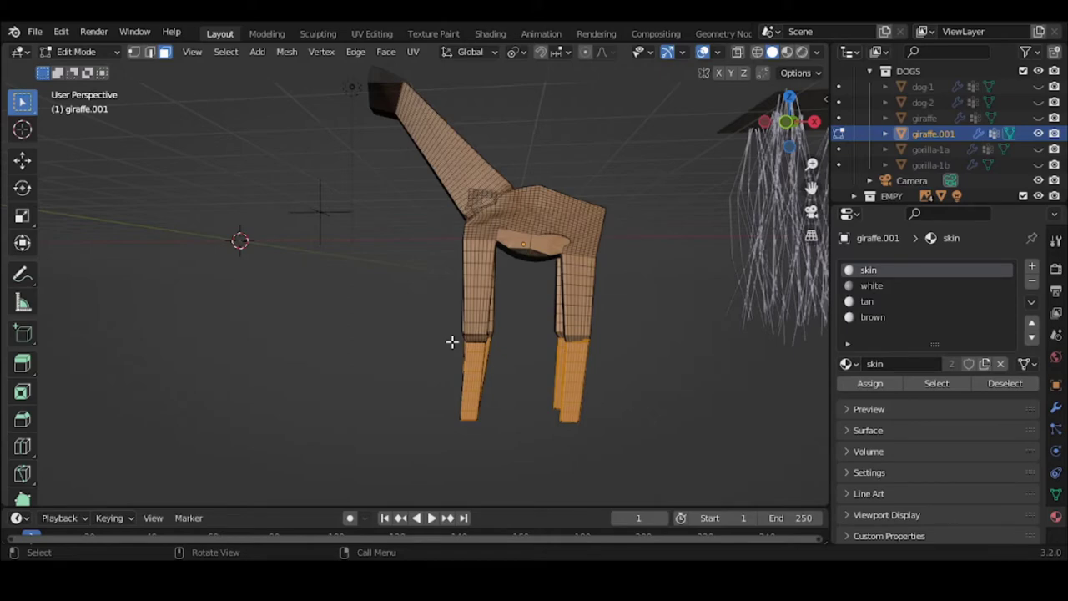
{"action": "middle_click_drag", "start_coordinate": [453, 342], "coordinate": [624, 358]}
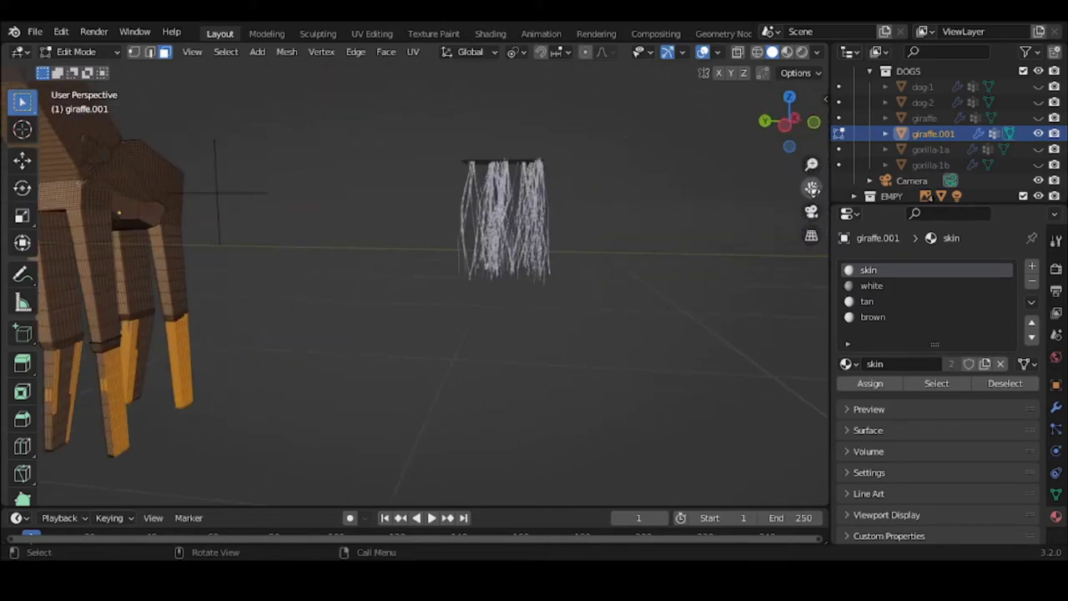
{"action": "left_click_drag", "start_coordinate": [812, 188], "coordinate": [560, 329]}
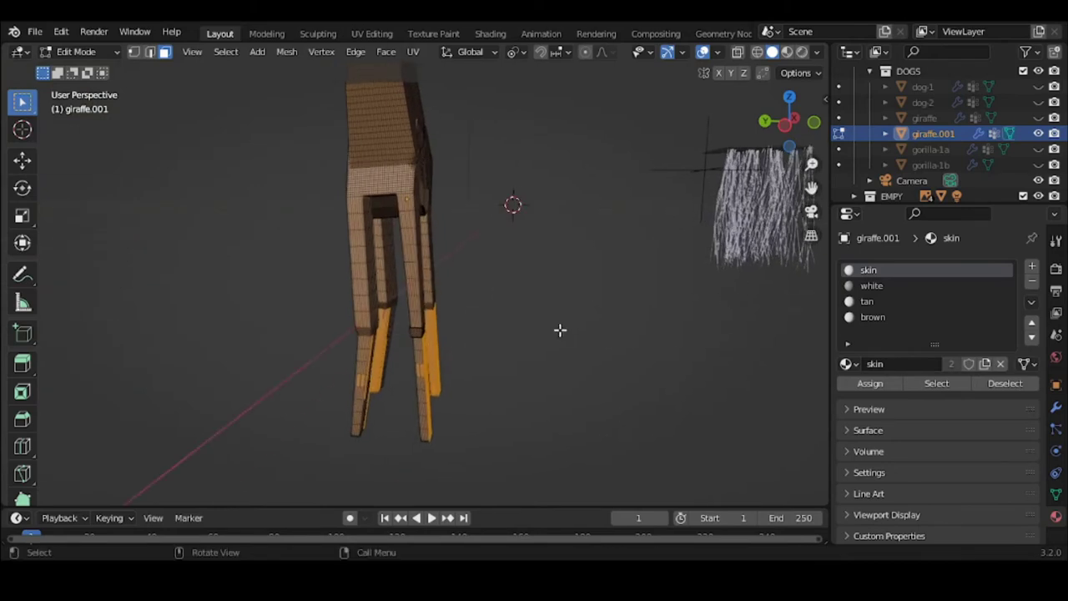
{"action": "middle_click_drag", "start_coordinate": [560, 329], "coordinate": [630, 354]}
Circle-select three lower legs, then clear that and select all faces using the skin material.
{"action": "key", "text": "c"}
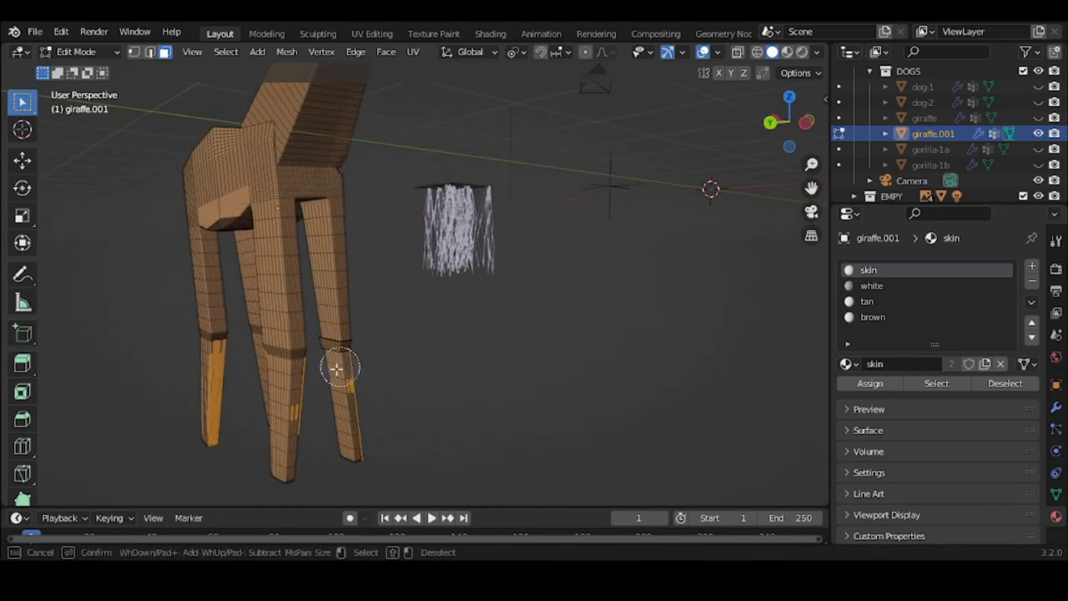
{"action": "left_click_drag", "start_coordinate": [336, 365], "coordinate": [345, 444]}
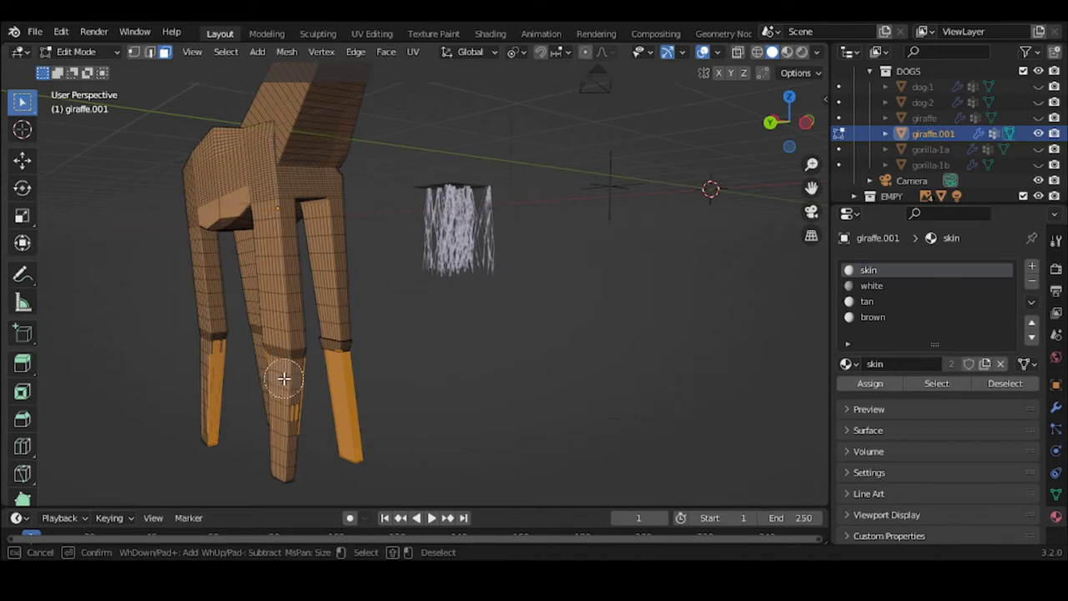
{"action": "left_click_drag", "start_coordinate": [281, 375], "coordinate": [282, 467]}
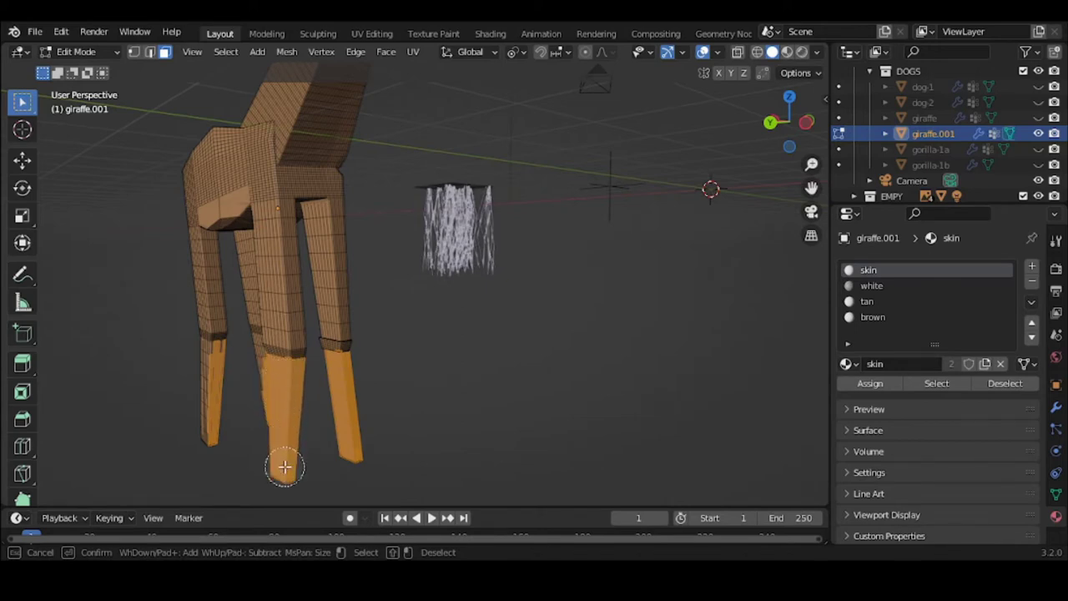
{"action": "left_click_drag", "start_coordinate": [211, 368], "coordinate": [215, 438]}
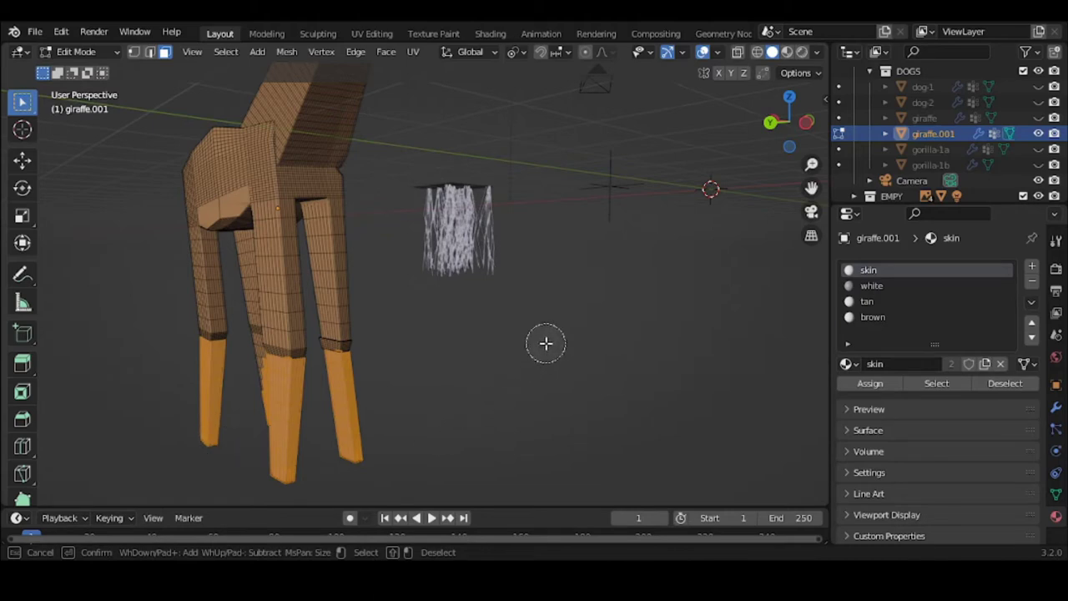
{"action": "key", "text": "Escape"}
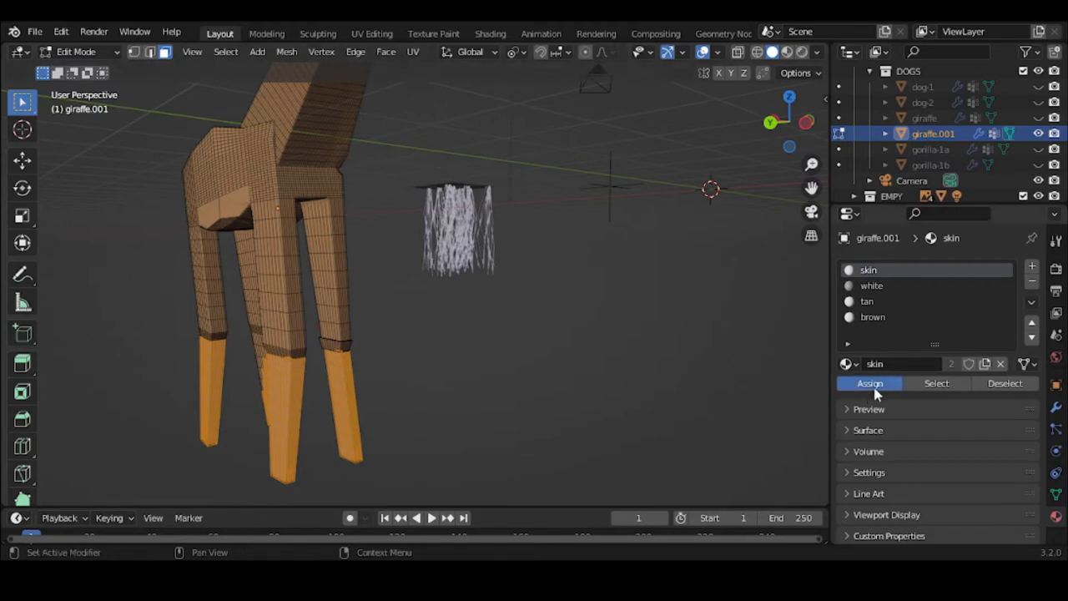
{"action": "left_click", "coordinate": [551, 310]}
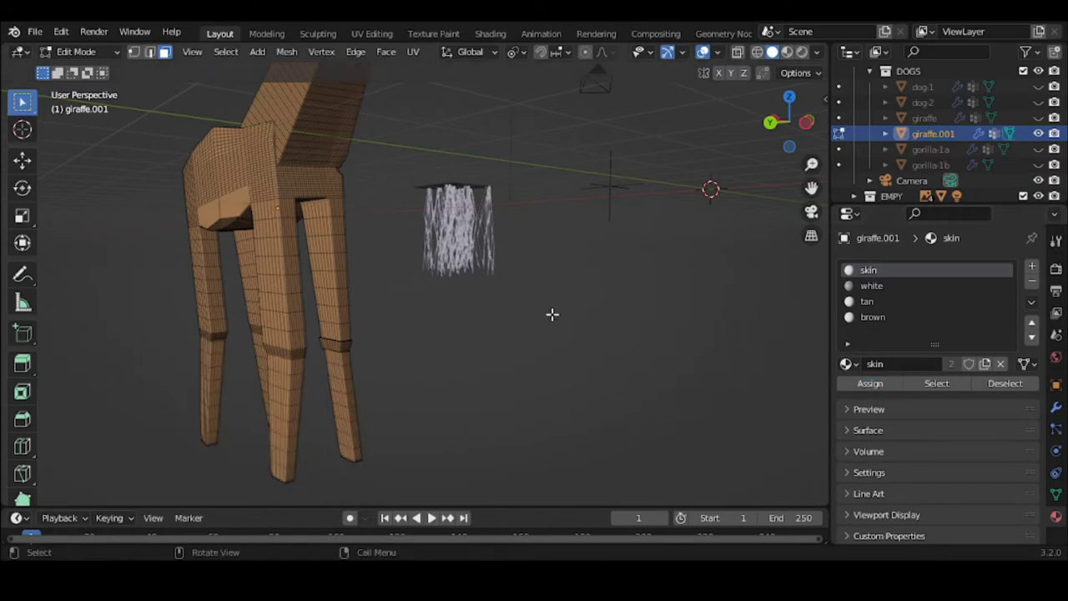
{"action": "left_click", "coordinate": [931, 384]}
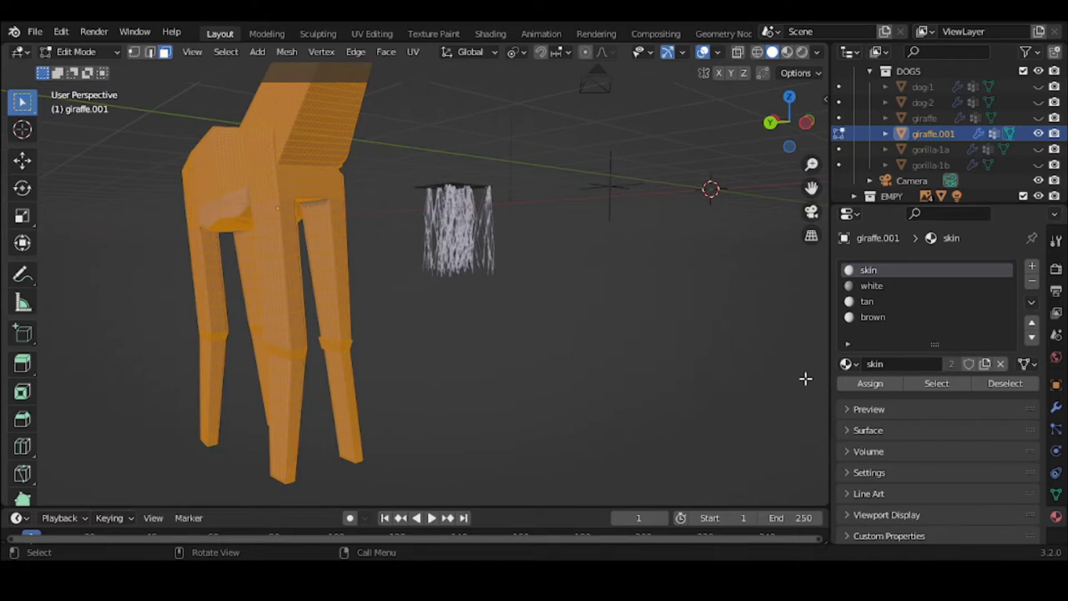
Try removing the skin slot (refused in Edit Mode), deselect the mesh, and make white active.
{"action": "left_click", "coordinate": [873, 286]}
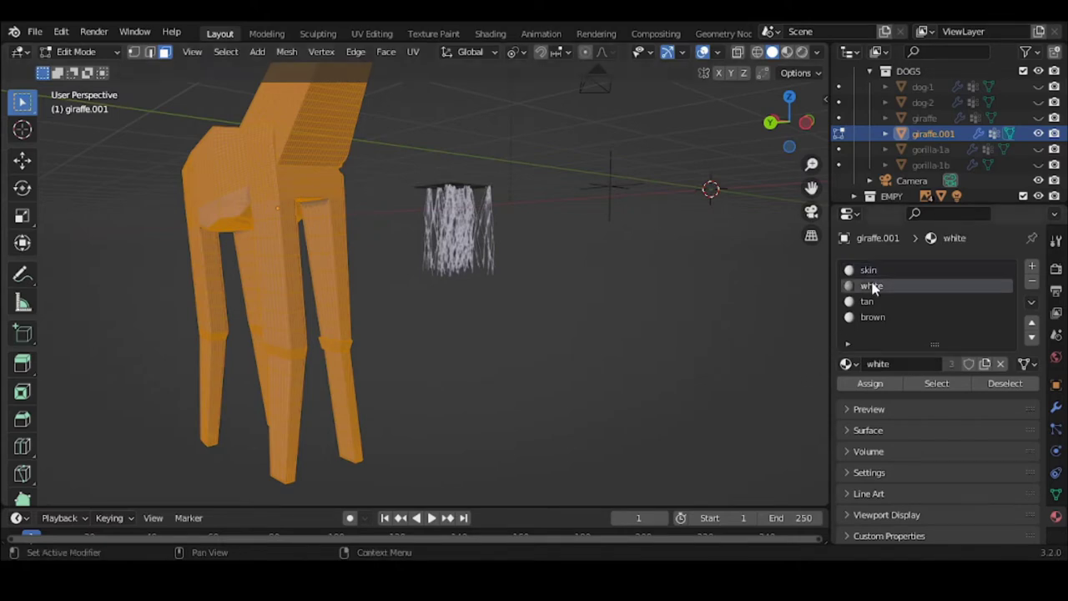
{"action": "left_click", "coordinate": [872, 270]}
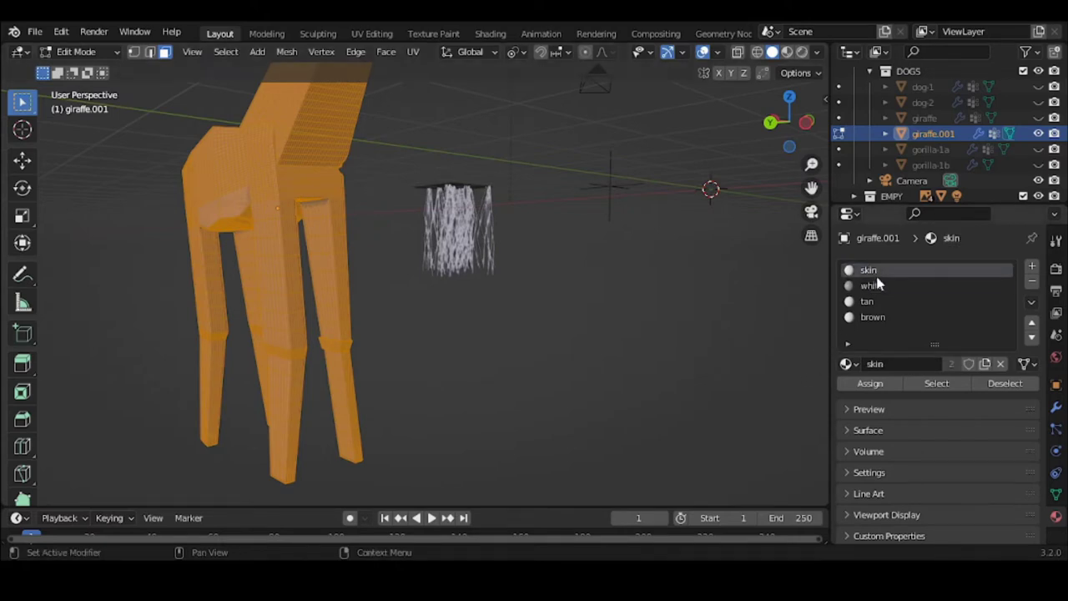
{"action": "left_click", "coordinate": [1032, 284]}
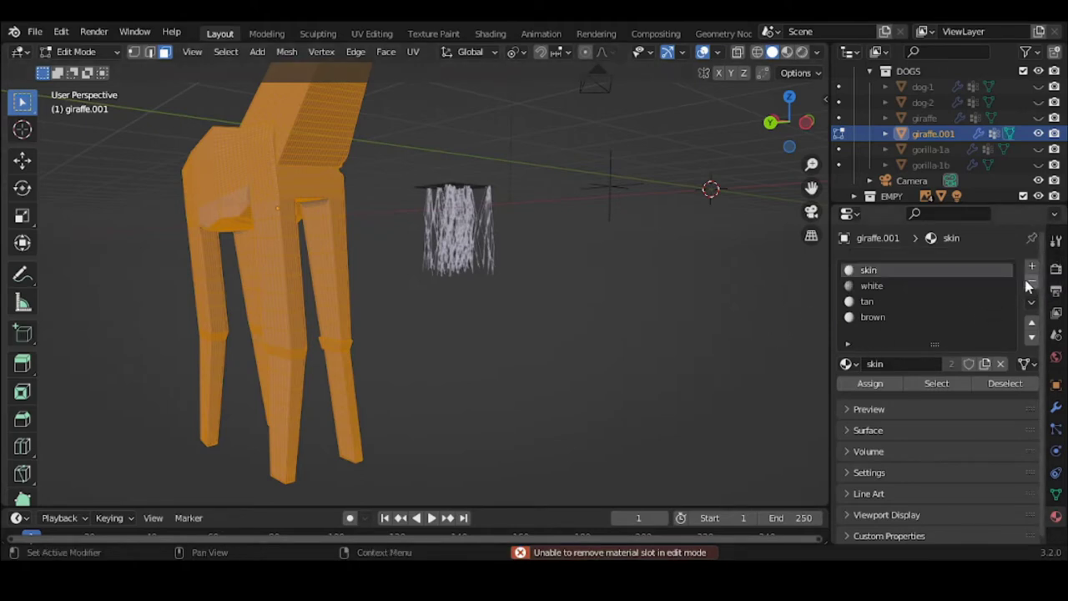
{"action": "left_click", "coordinate": [658, 326]}
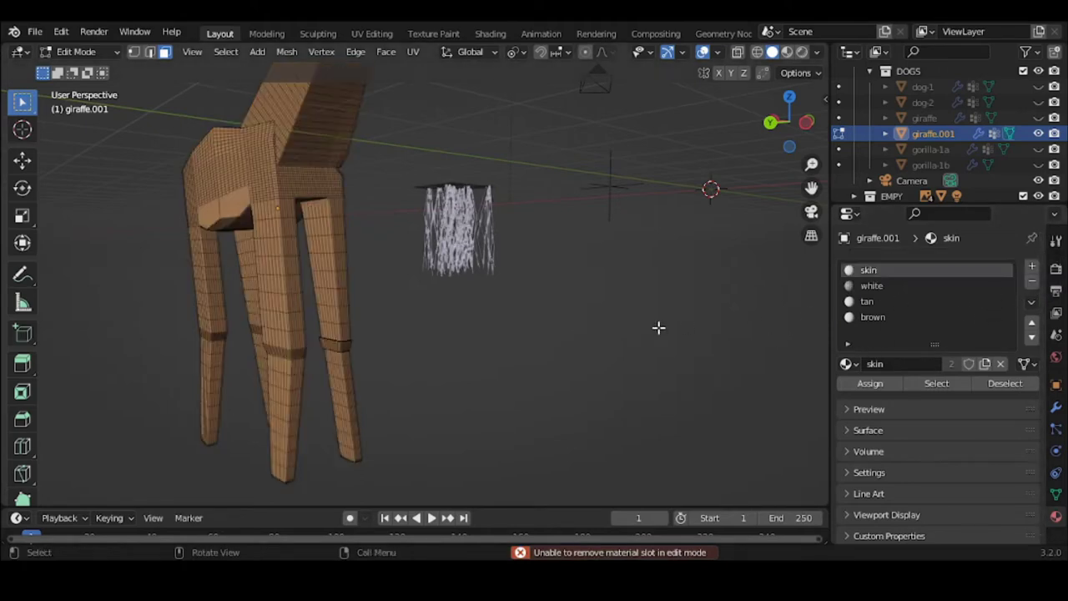
{"action": "left_click", "coordinate": [1032, 285]}
{"action": "left_click", "coordinate": [865, 292]}
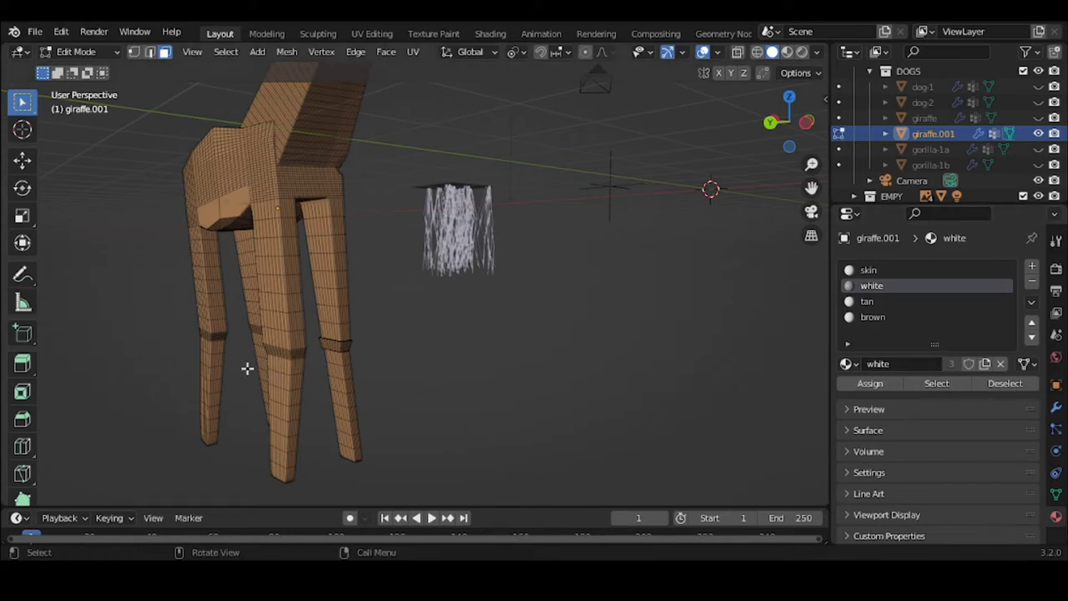
Circle-select the lower-leg faces, assign them the white material, and select all white faces.
{"action": "middle_click_drag", "start_coordinate": [248, 370], "coordinate": [267, 367]}
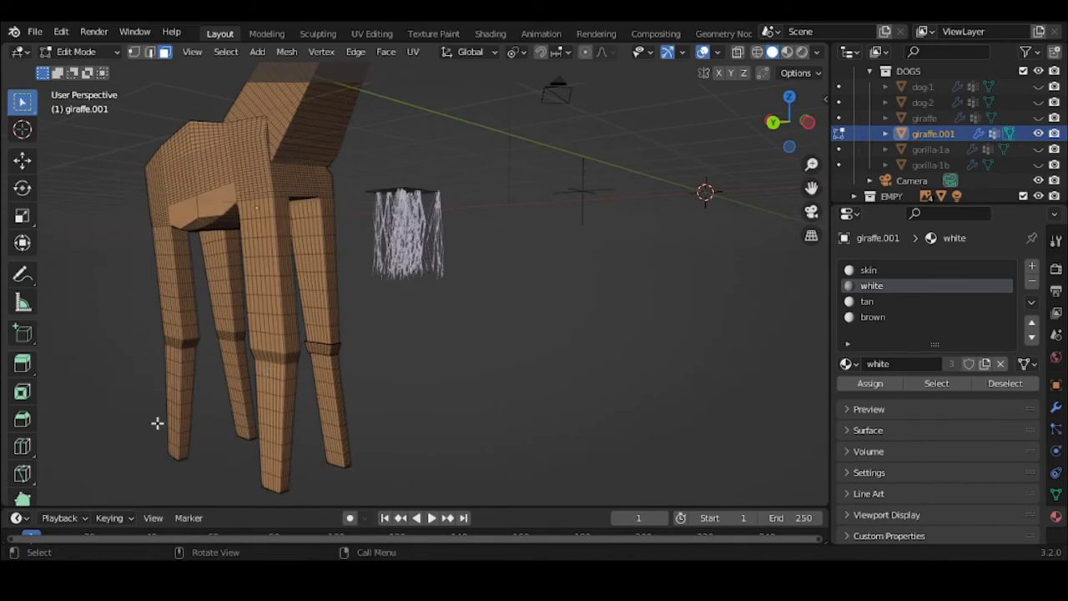
{"action": "key", "text": "c"}
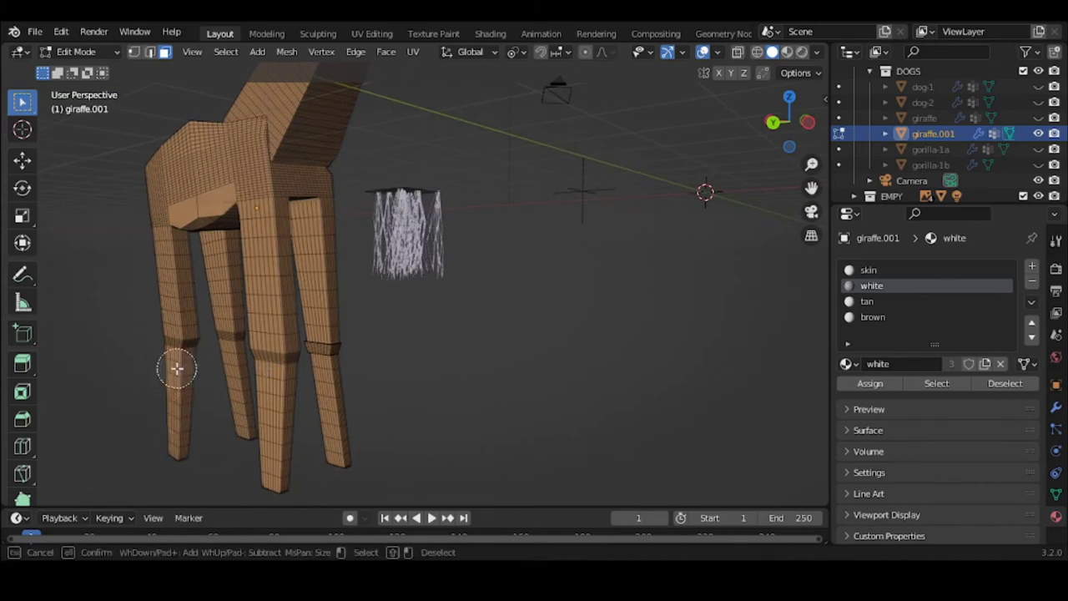
{"action": "mouse_move", "coordinate": [177, 365]}
{"action": "left_mouse_down"}
{"action": "mouse_move", "coordinate": [188, 448]}
{"action": "mouse_move", "coordinate": [231, 374]}
{"action": "mouse_move", "coordinate": [225, 358]}
{"action": "mouse_move", "coordinate": [241, 429]}
{"action": "mouse_move", "coordinate": [269, 380]}
{"action": "mouse_move", "coordinate": [279, 477]}
{"action": "left_mouse_up"}
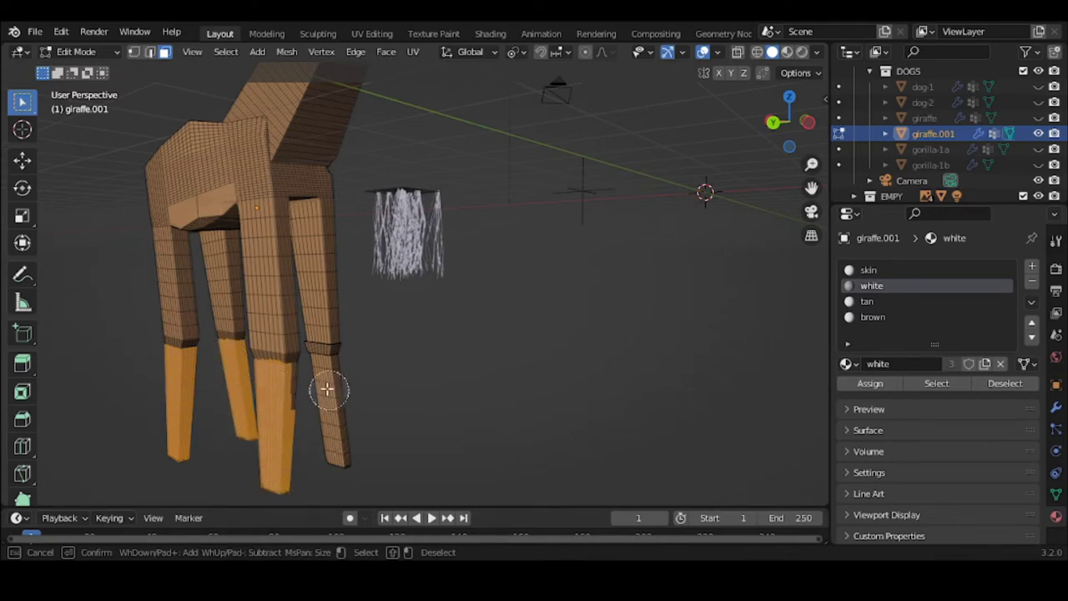
{"action": "left_click_drag", "start_coordinate": [325, 377], "coordinate": [337, 453]}
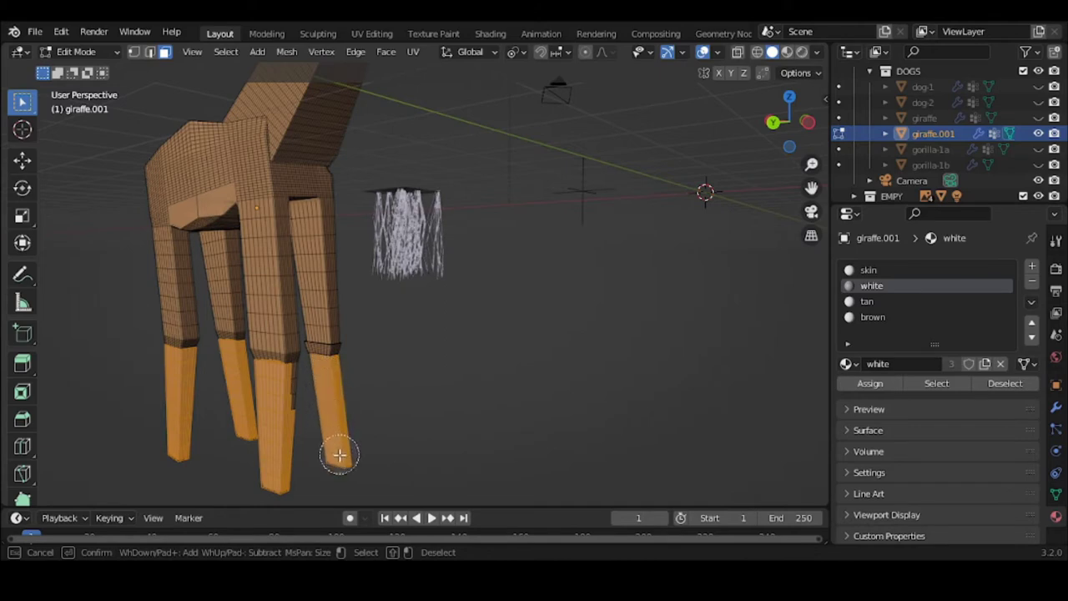
{"action": "right_click", "coordinate": [526, 392]}
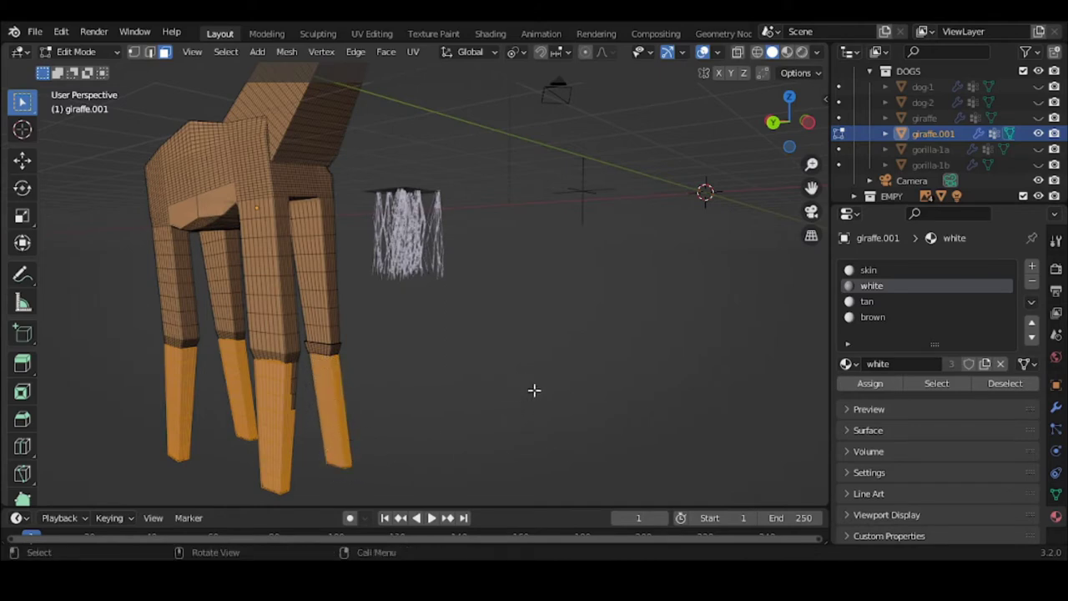
{"action": "left_click", "coordinate": [864, 381]}
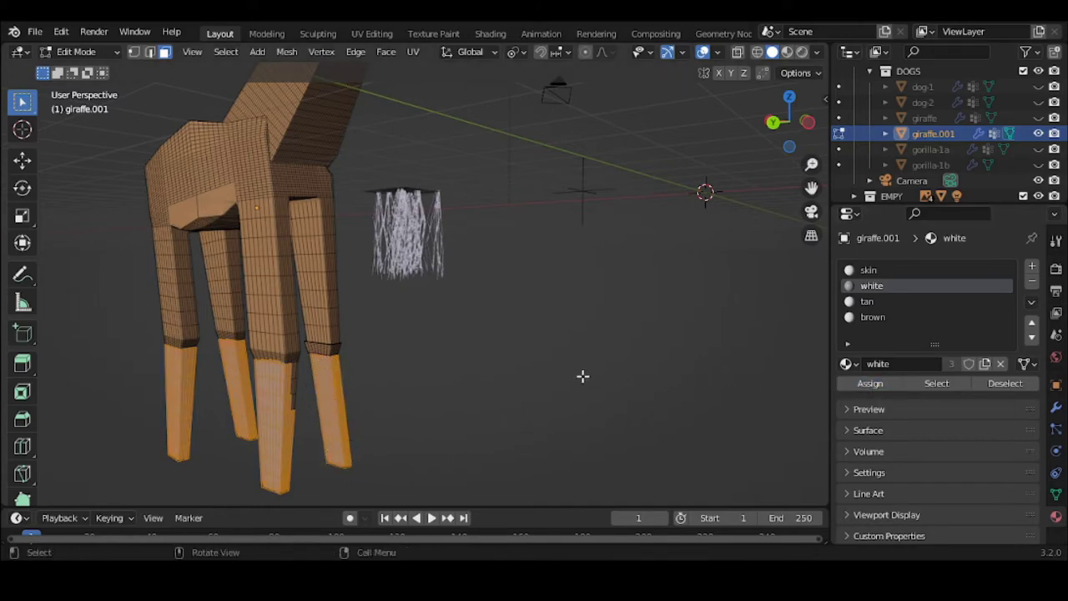
{"action": "left_click", "coordinate": [932, 384]}
{"action": "middle_click_drag", "start_coordinate": [644, 467], "coordinate": [401, 441]}
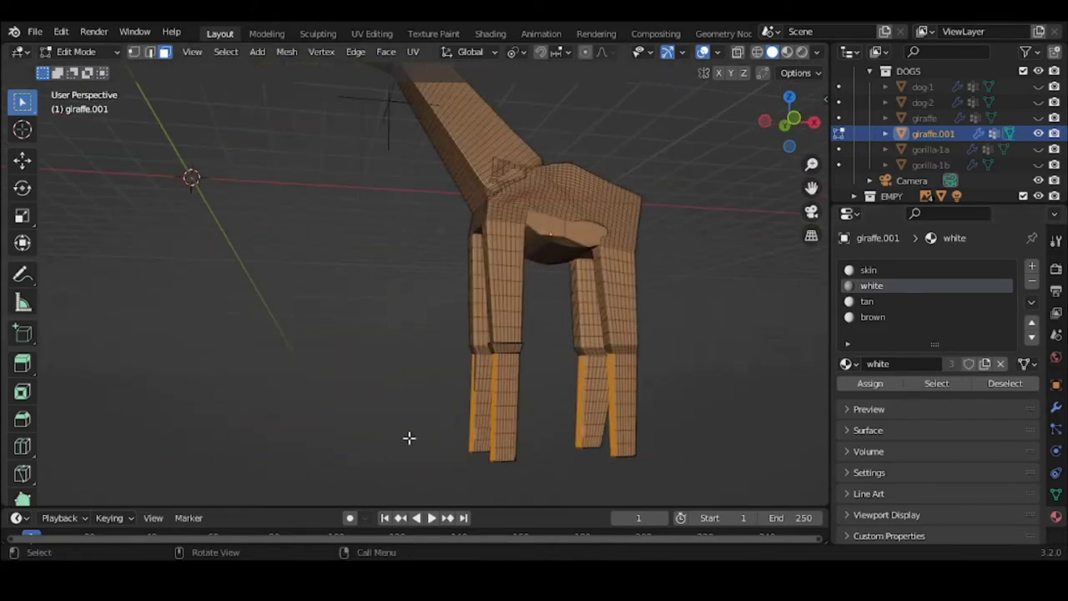
Circle-select the front and back lower-leg faces, then reselect the faces already using white.
{"action": "key", "text": "c"}
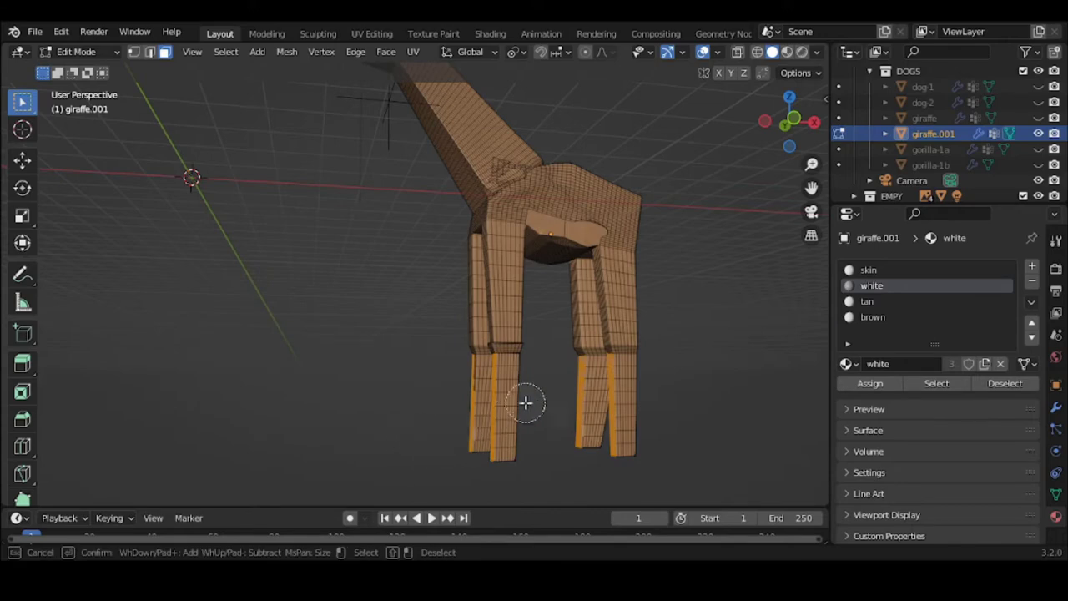
{"action": "left_click_drag", "start_coordinate": [507, 371], "coordinate": [512, 446]}
{"action": "mouse_move", "coordinate": [482, 386]}
{"action": "left_mouse_down"}
{"action": "mouse_move", "coordinate": [476, 374]}
{"action": "mouse_move", "coordinate": [479, 429]}
{"action": "left_mouse_up"}
{"action": "mouse_move", "coordinate": [595, 377]}
{"action": "left_mouse_down"}
{"action": "mouse_move", "coordinate": [602, 449]}
{"action": "mouse_move", "coordinate": [624, 374]}
{"action": "mouse_move", "coordinate": [632, 453]}
{"action": "left_mouse_up"}
{"action": "right_click", "coordinate": [668, 412]}
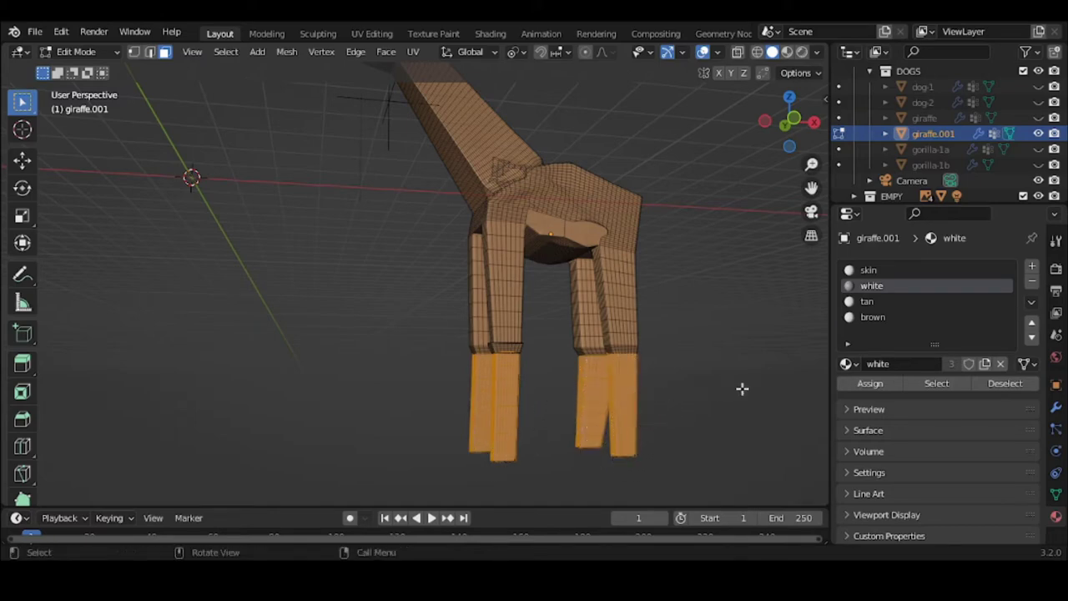
{"action": "left_click", "coordinate": [715, 353]}
{"action": "left_click", "coordinate": [935, 384]}
Select the remaining middle and right lower-leg faces, assign them white, and recheck the white faces.
{"action": "middle_click_drag", "start_coordinate": [548, 415], "coordinate": [356, 401]}
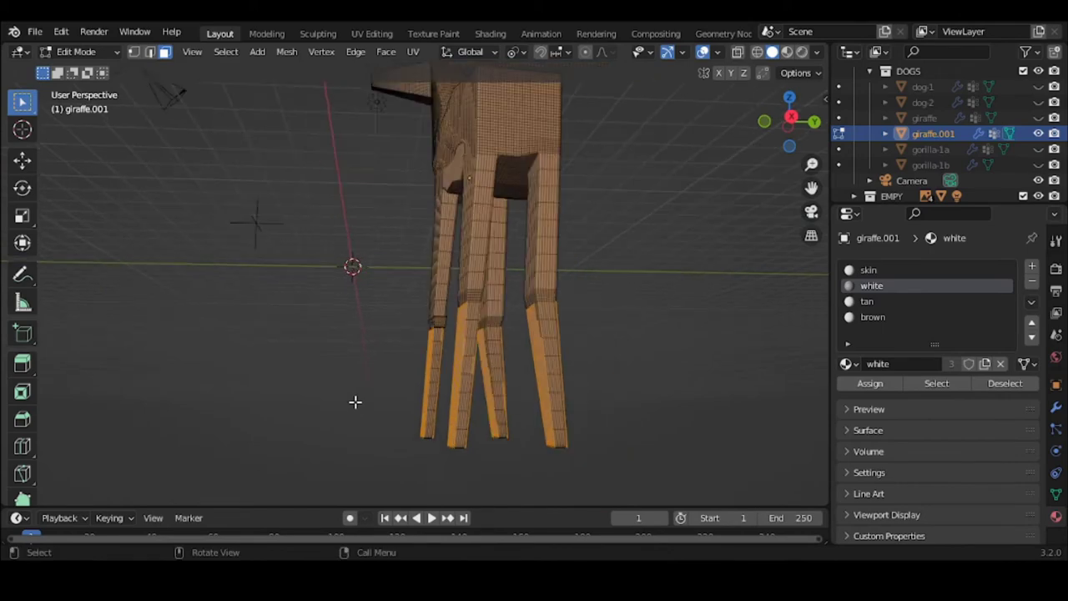
{"action": "scroll", "coordinate": [418, 403], "scroll_direction": "up", "scroll_amount": 2}
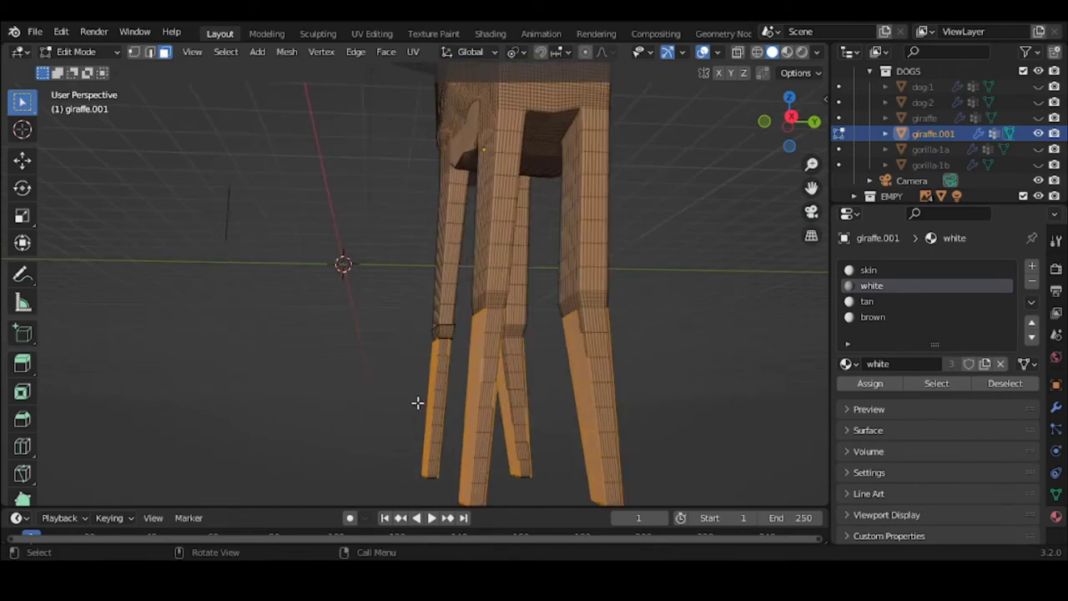
{"action": "scroll", "coordinate": [417, 403], "scroll_direction": "down", "scroll_amount": 2}
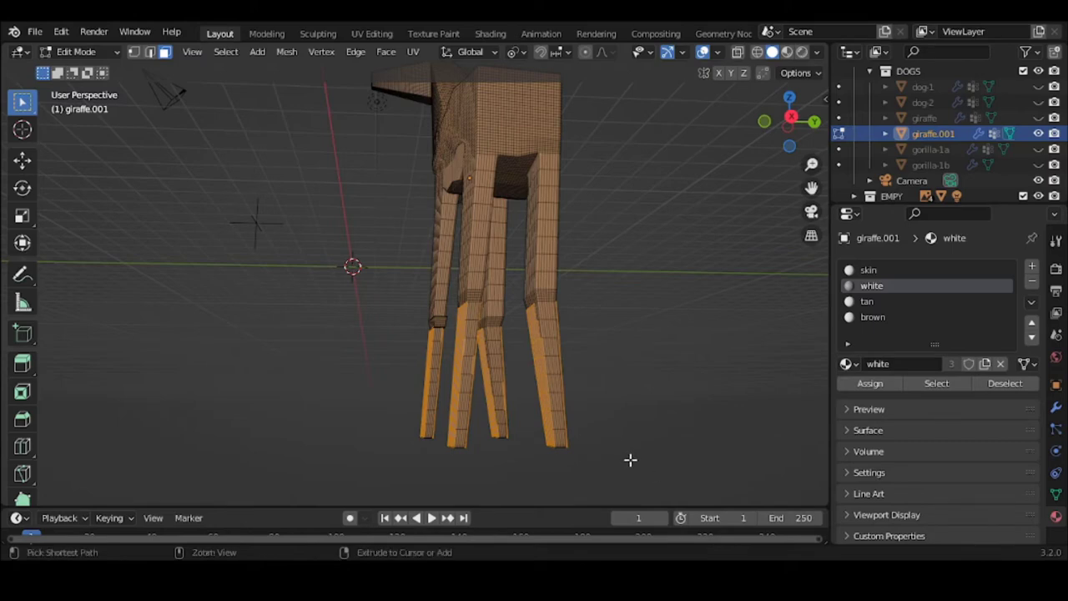
{"action": "right_click_drag", "start_coordinate": [631, 458], "coordinate": [371, 417], "text": "ctrl"}
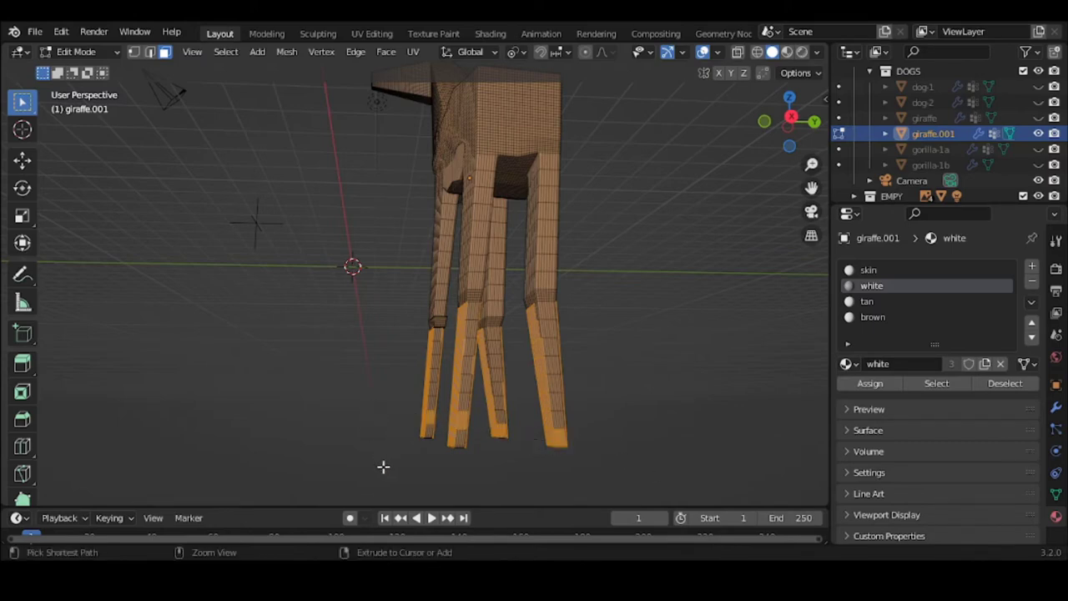
{"action": "mouse_move", "coordinate": [383, 466]}
{"action": "right_mouse_down", "text": "ctrl"}
{"action": "mouse_move", "coordinate": [418, 465]}
{"action": "mouse_move", "coordinate": [429, 433]}
{"action": "mouse_move", "coordinate": [414, 333]}
{"action": "mouse_move", "coordinate": [491, 323]}
{"action": "mouse_move", "coordinate": [505, 342]}
{"action": "mouse_move", "coordinate": [537, 346]}
{"action": "mouse_move", "coordinate": [585, 307]}
{"action": "mouse_move", "coordinate": [534, 301]}
{"action": "right_mouse_up", "text": "ctrl"}
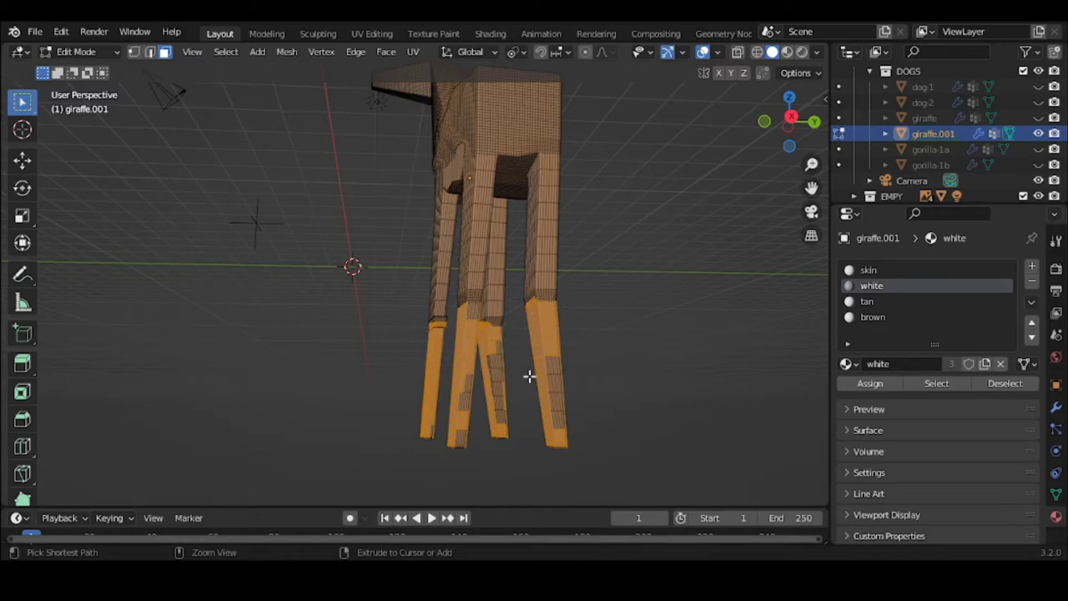
{"action": "key", "text": "c"}
{"action": "mouse_move", "coordinate": [494, 361]}
{"action": "left_mouse_down"}
{"action": "mouse_move", "coordinate": [489, 432]}
{"action": "mouse_move", "coordinate": [465, 384]}
{"action": "mouse_move", "coordinate": [461, 468]}
{"action": "left_mouse_up"}
{"action": "left_click_drag", "start_coordinate": [537, 370], "coordinate": [559, 417]}
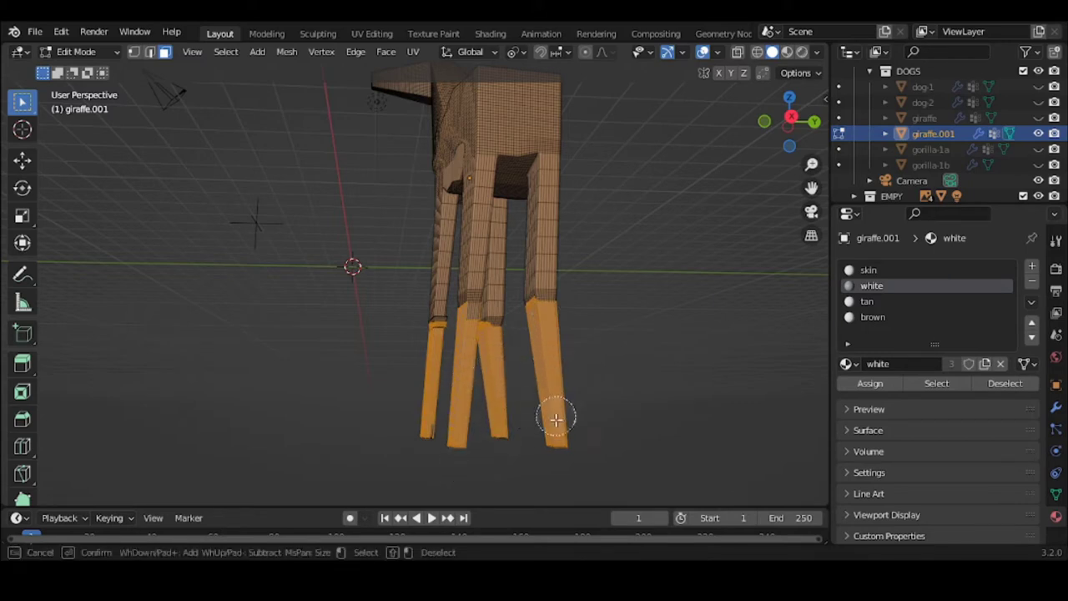
{"action": "key", "text": "Escape"}
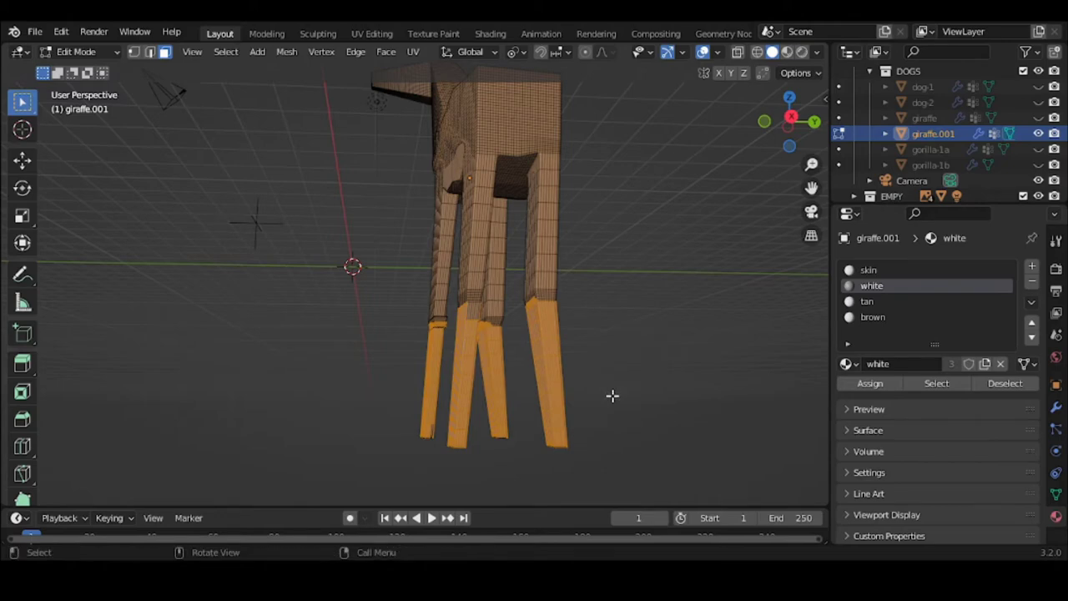
{"action": "left_click", "coordinate": [879, 383]}
{"action": "left_click", "coordinate": [681, 389]}
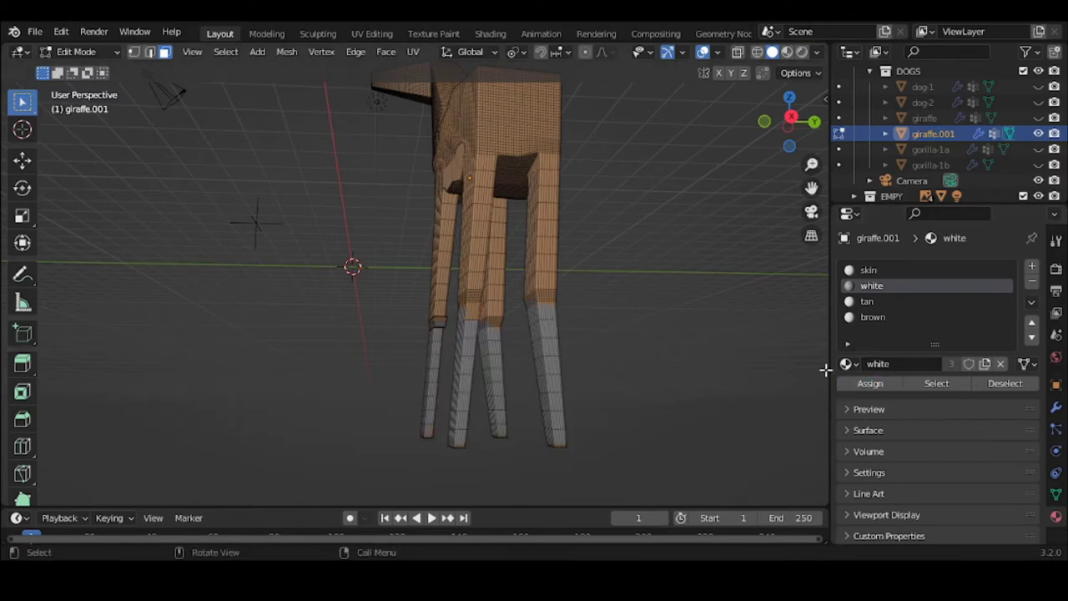
{"action": "left_click", "coordinate": [937, 383]}
Frame the whole giraffe and switch back to Object Mode.
{"action": "middle_click_drag", "start_coordinate": [470, 389], "coordinate": [618, 407]}
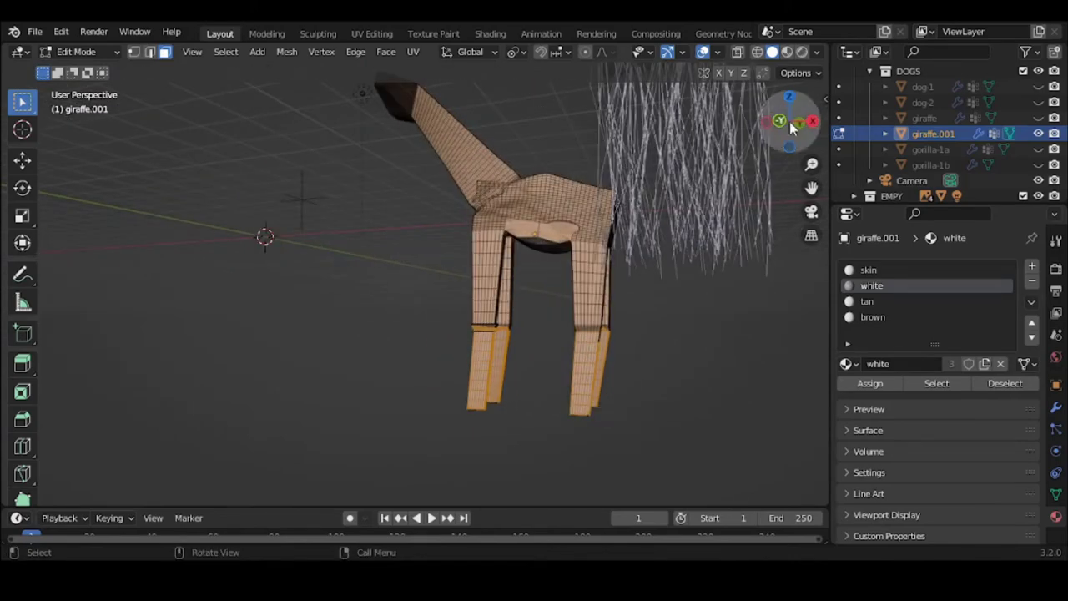
{"action": "left_click_drag", "start_coordinate": [814, 187], "coordinate": [650, 250]}
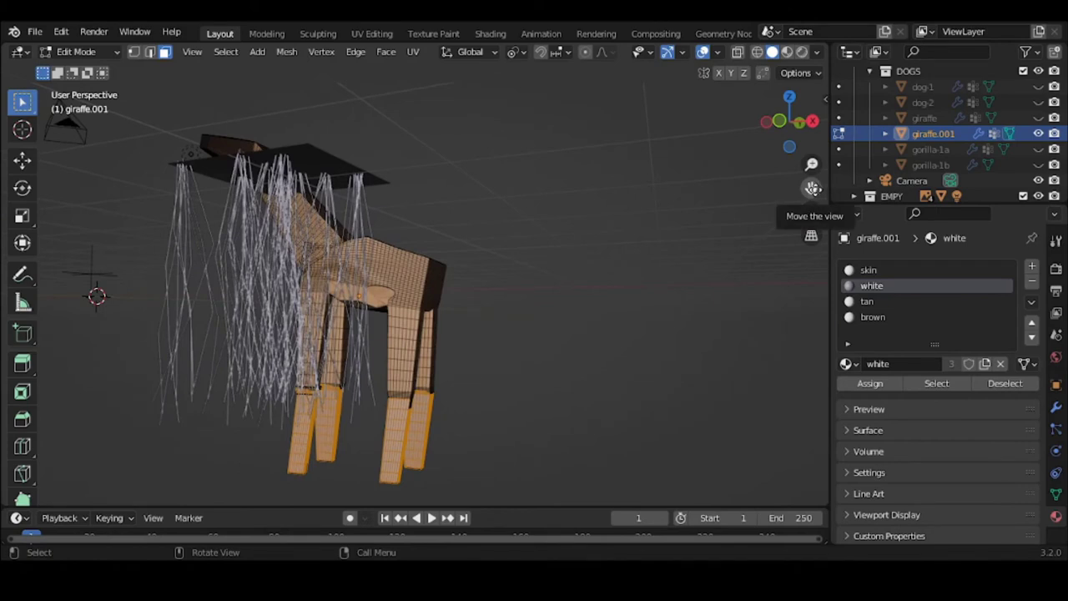
{"action": "left_click", "coordinate": [83, 52]}
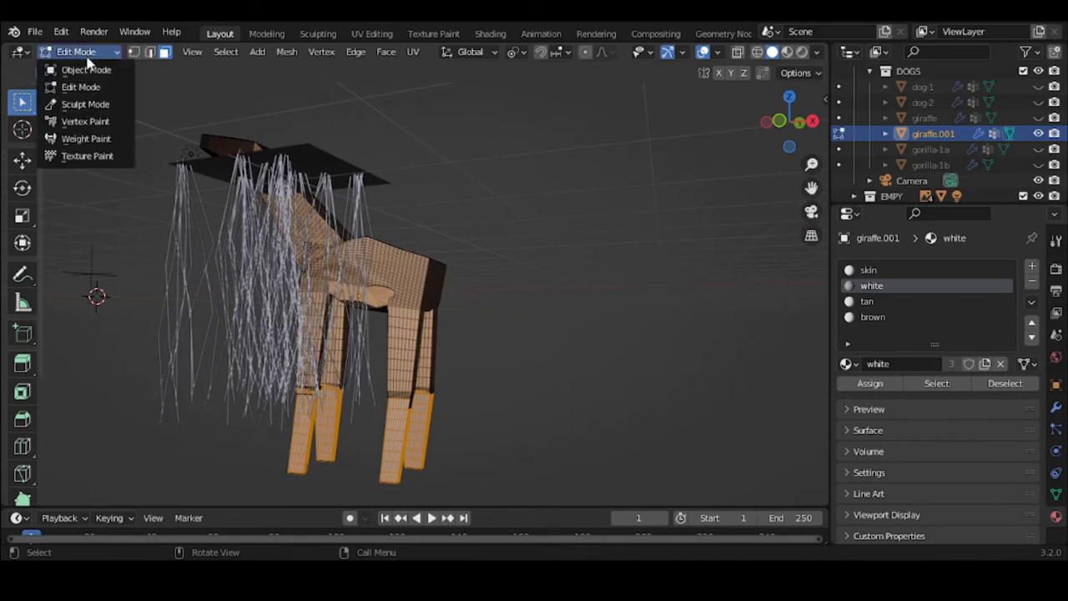
{"action": "left_click", "coordinate": [86, 70]}
Hide the hair-covered plane and select giraffe.001 again.
{"action": "left_click", "coordinate": [294, 143]}
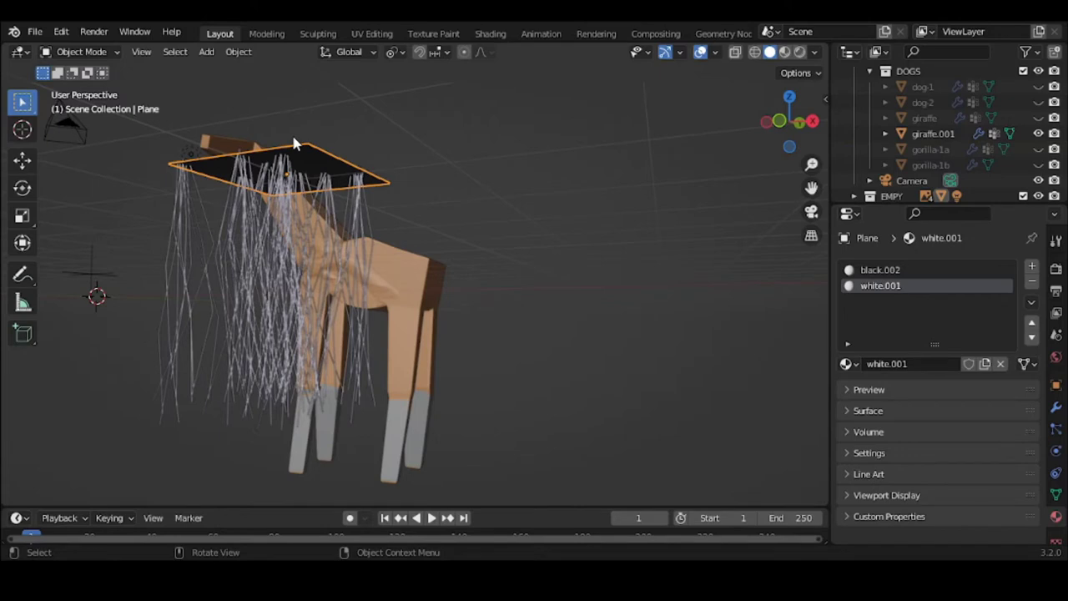
{"action": "key", "text": "h"}
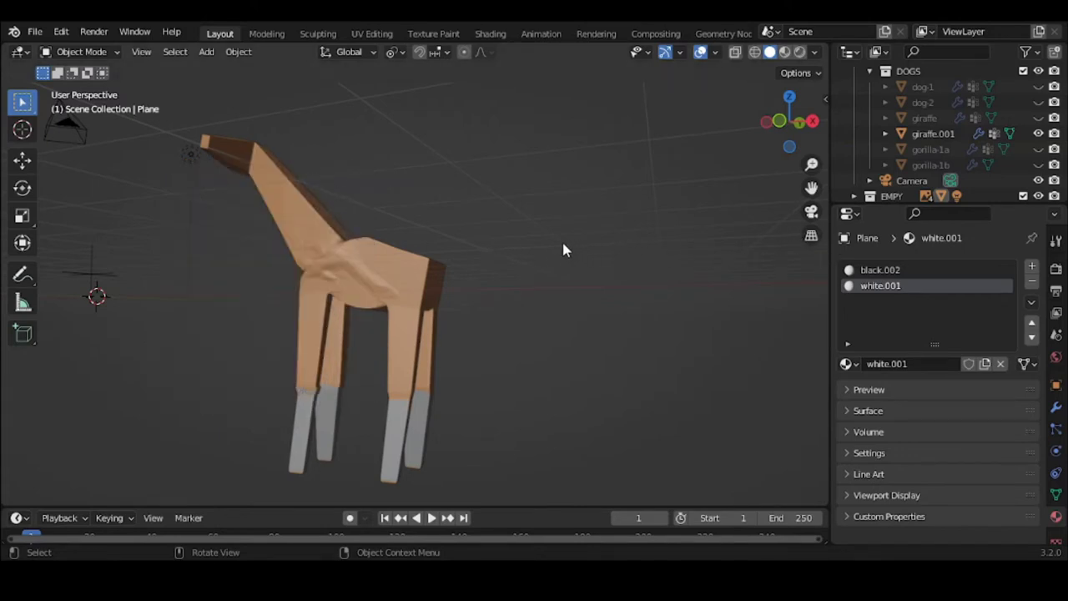
{"action": "middle_click_drag", "start_coordinate": [504, 264], "coordinate": [541, 244]}
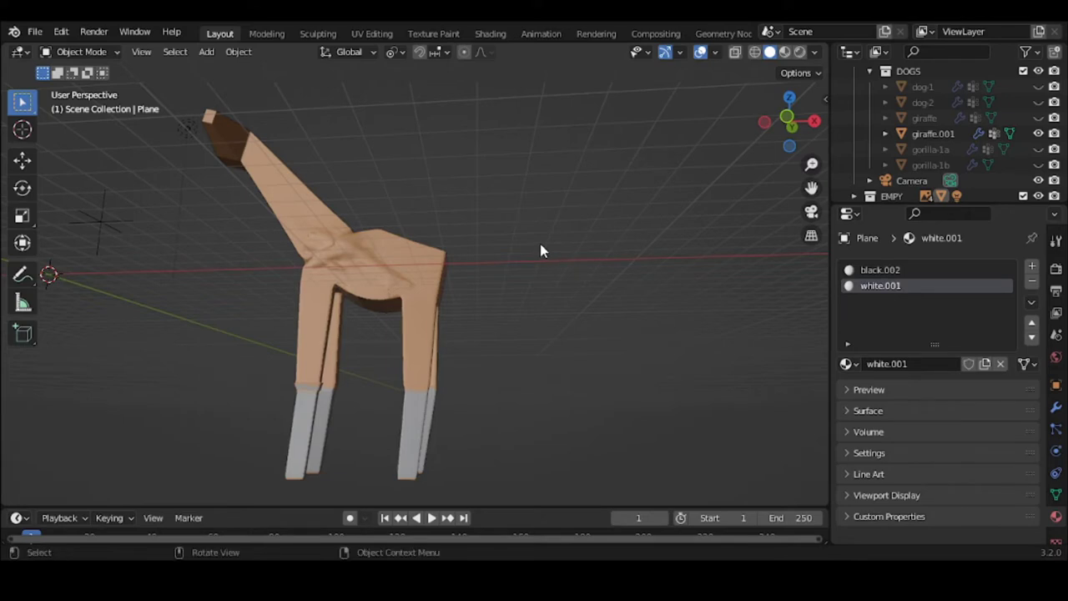
{"action": "left_click", "coordinate": [435, 272]}
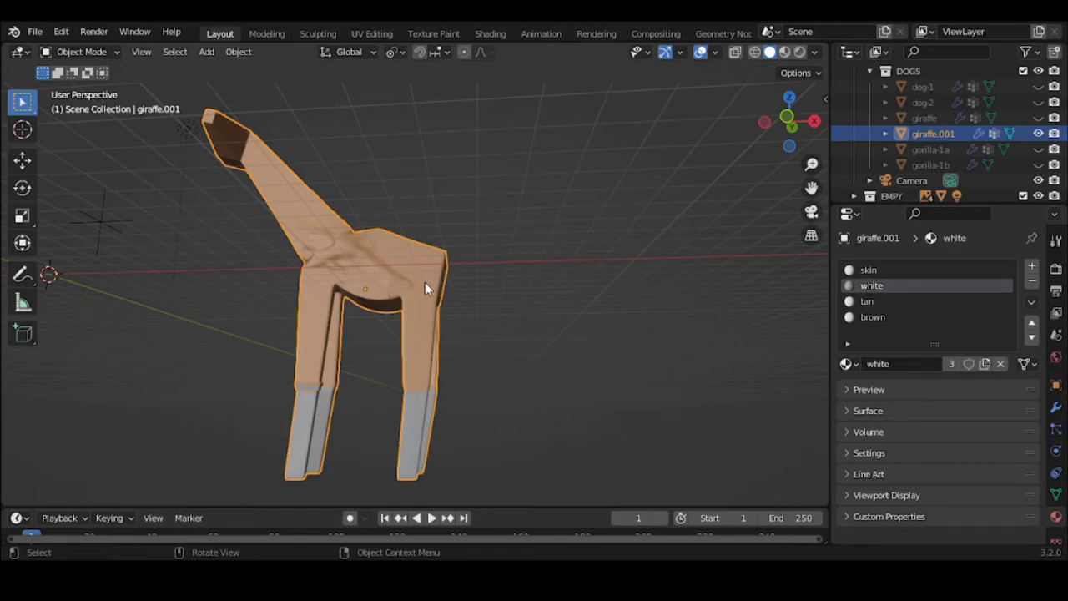
Put giraffe.001 into Edit Mode and make its white vertex group active in Object Data.
{"action": "left_click", "coordinate": [97, 56]}
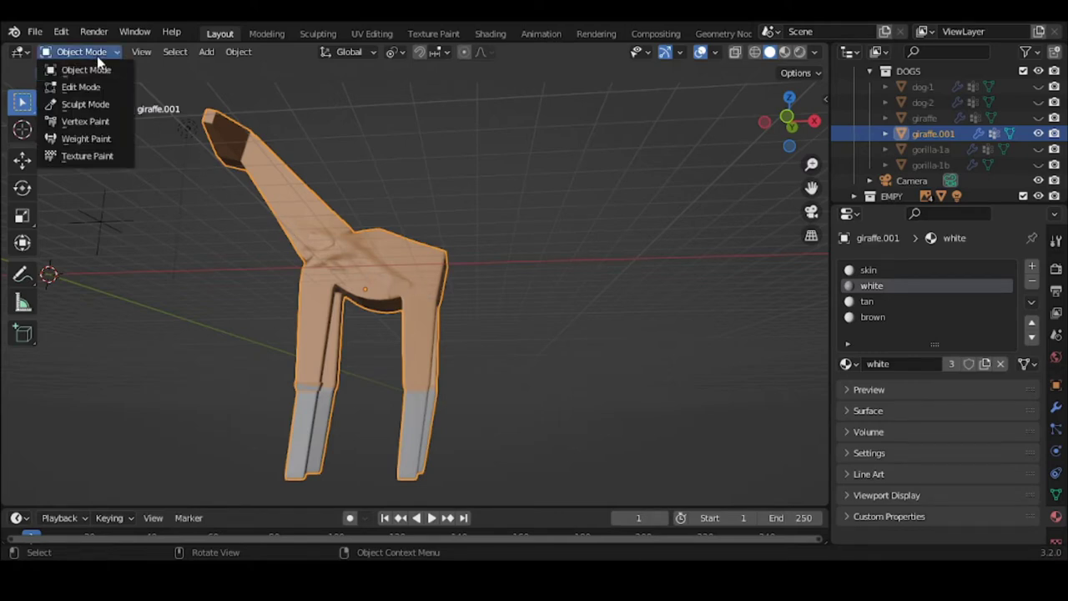
{"action": "left_click", "coordinate": [93, 85]}
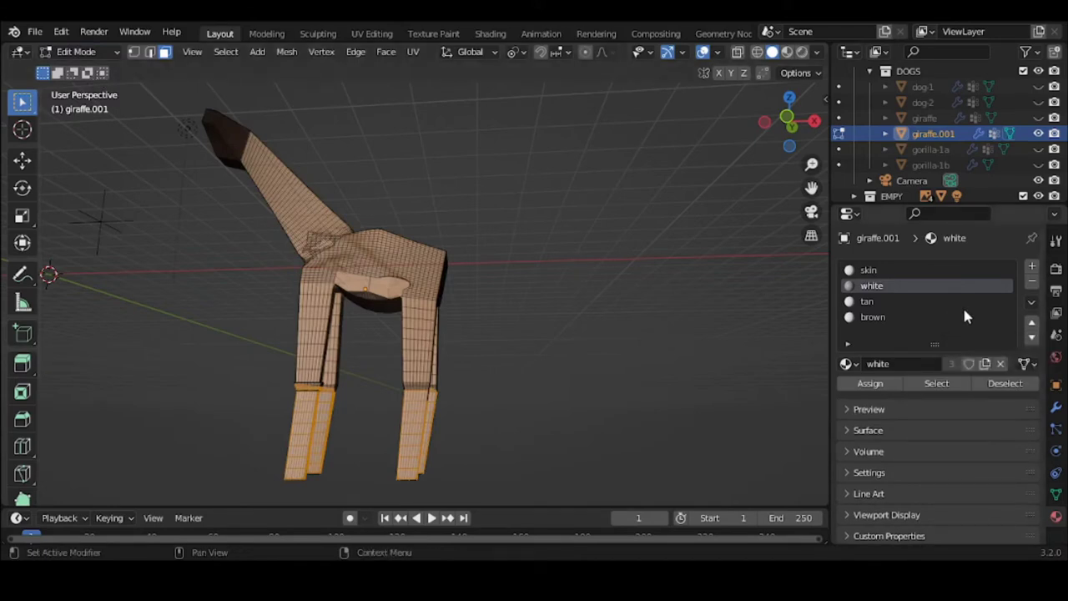
{"action": "left_click", "coordinate": [1056, 495]}
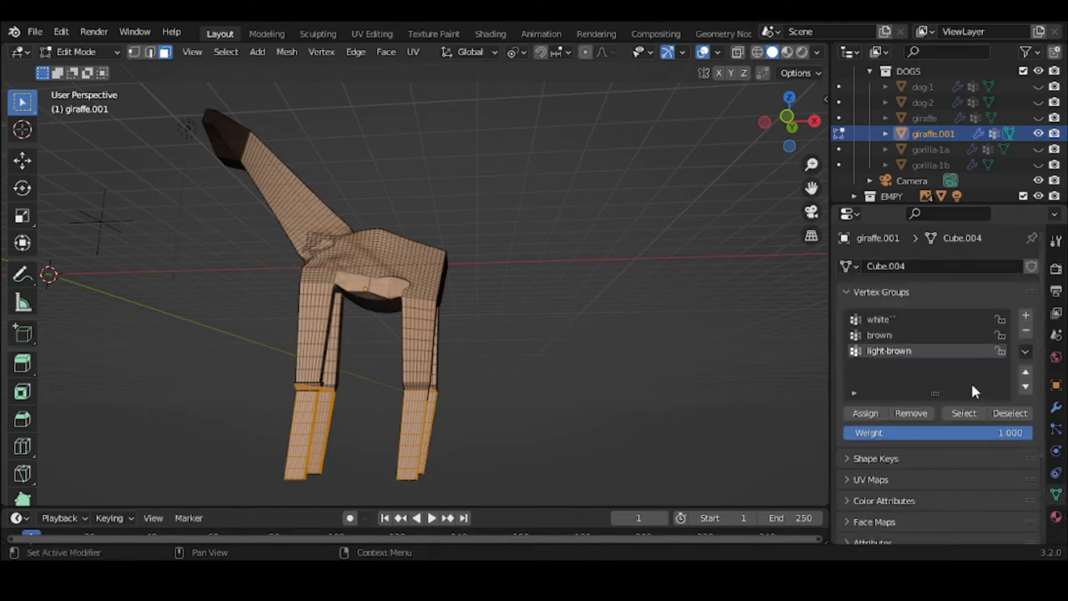
{"action": "left_click", "coordinate": [888, 322]}
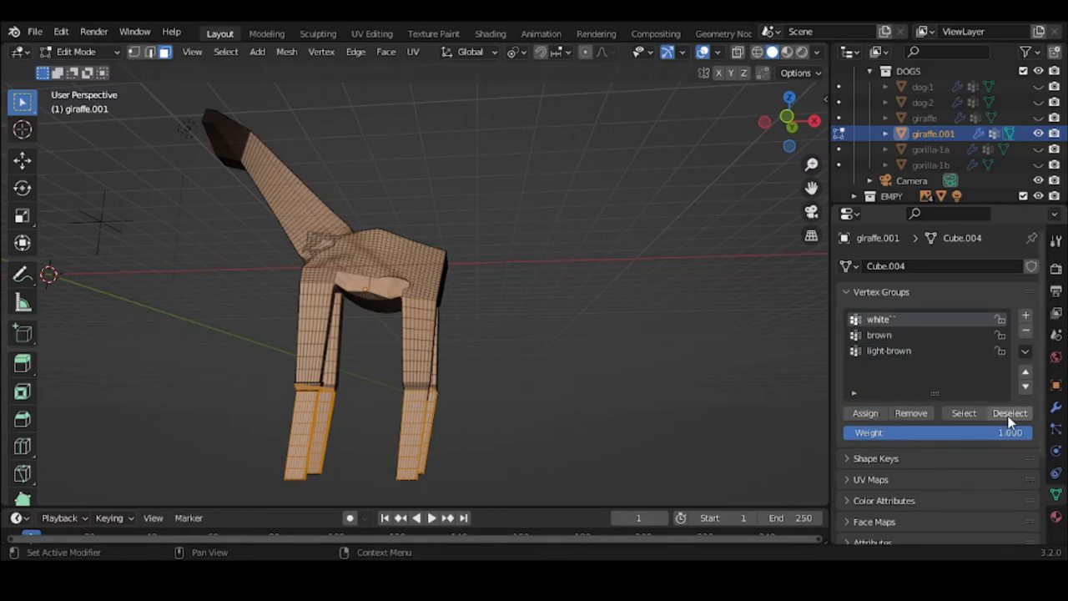
Deselect all, select the white group's vertices to inspect them, then deselect them.
{"action": "key", "text": "alt+a"}
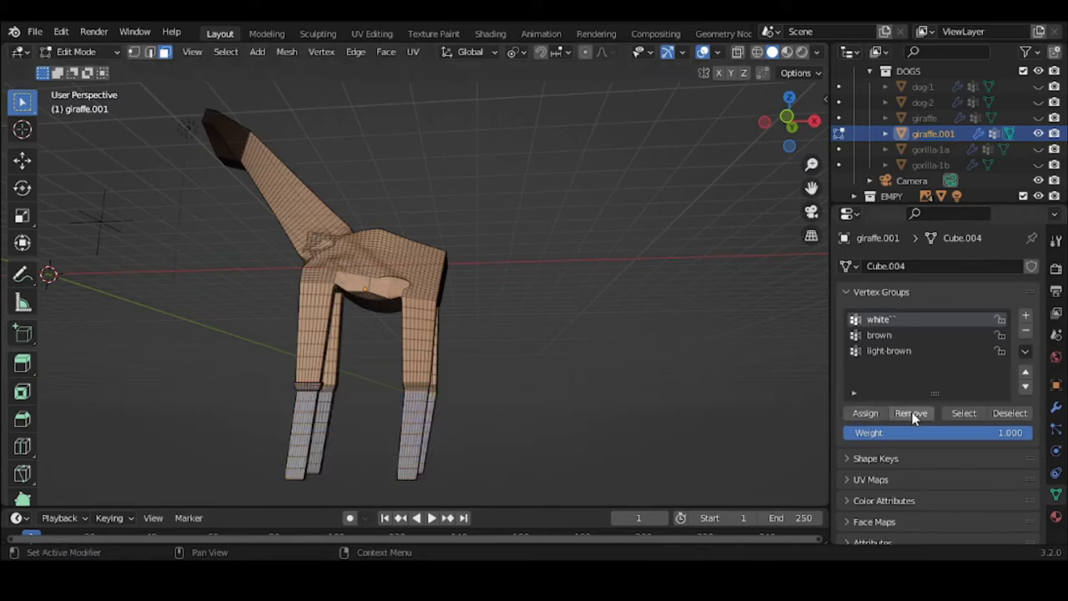
{"action": "left_click", "coordinate": [959, 414]}
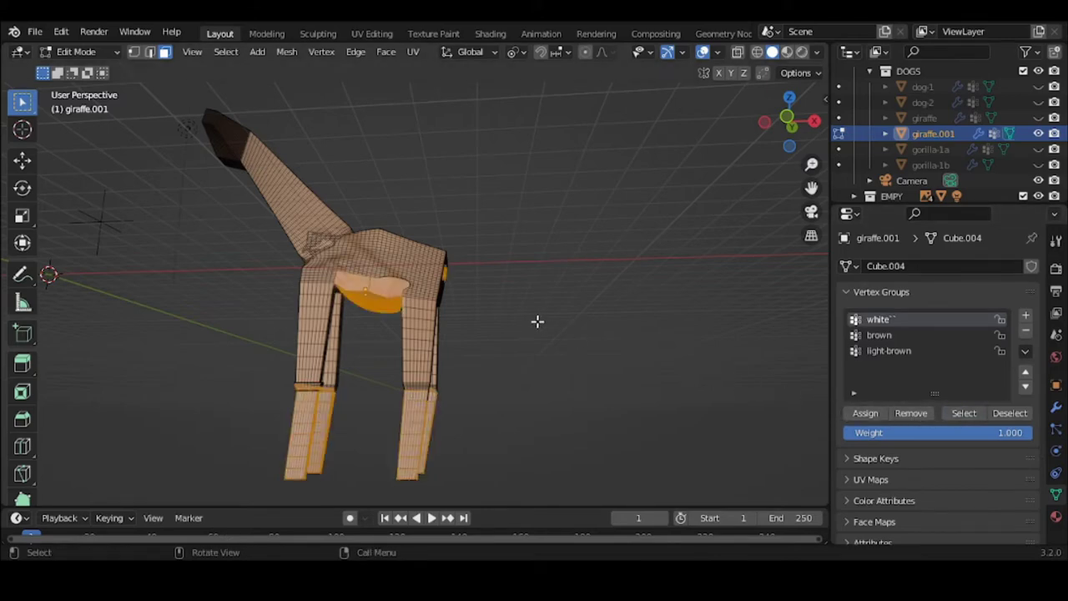
{"action": "middle_click_drag", "start_coordinate": [537, 320], "coordinate": [556, 353]}
{"action": "left_click", "coordinate": [695, 350]}
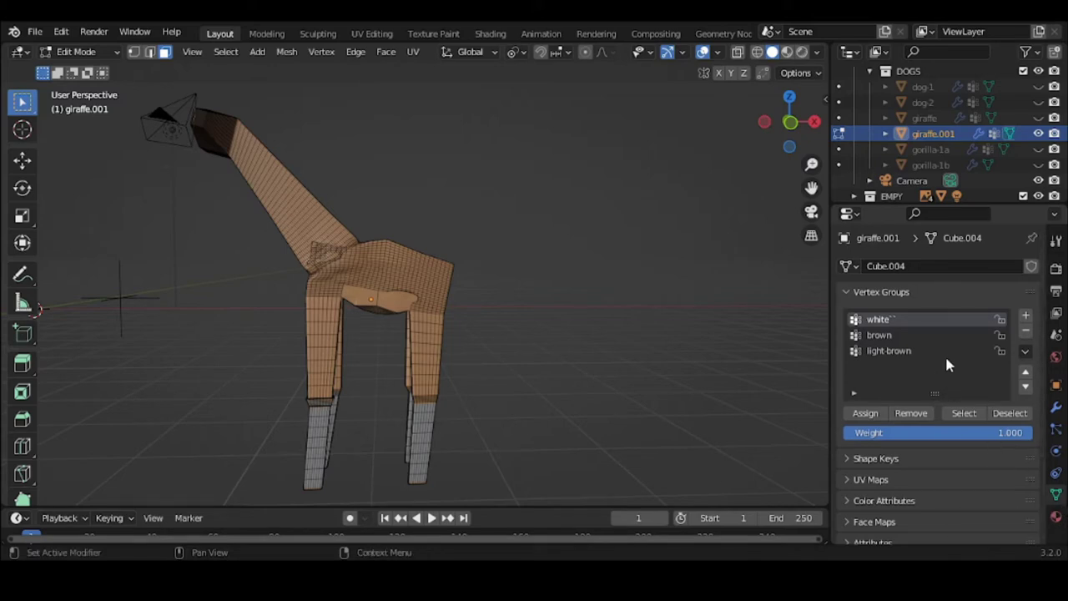
{"action": "left_click", "coordinate": [924, 336]}
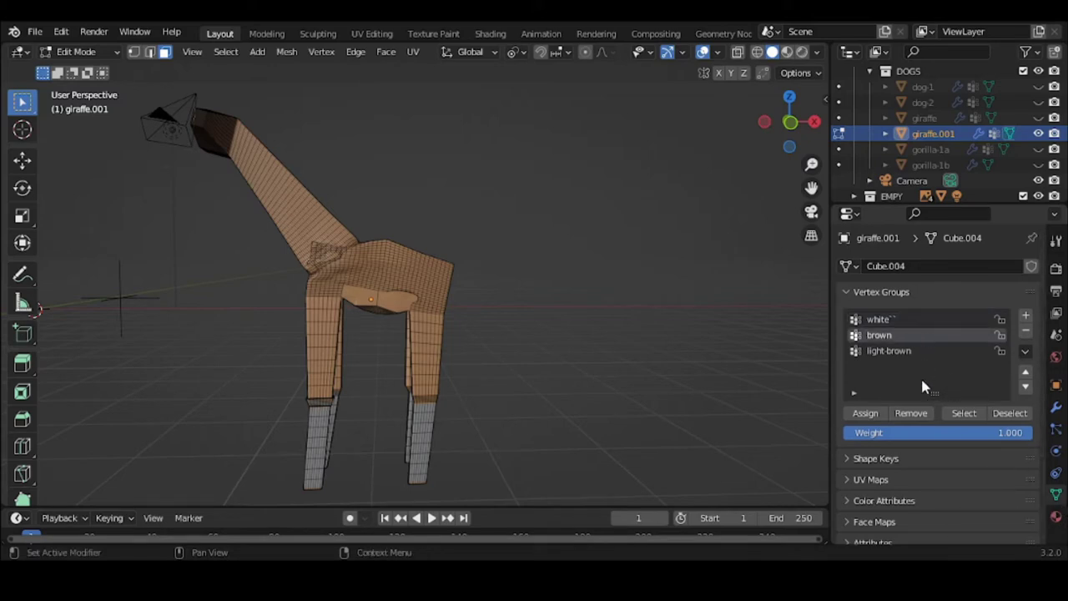
{"action": "left_click", "coordinate": [964, 414]}
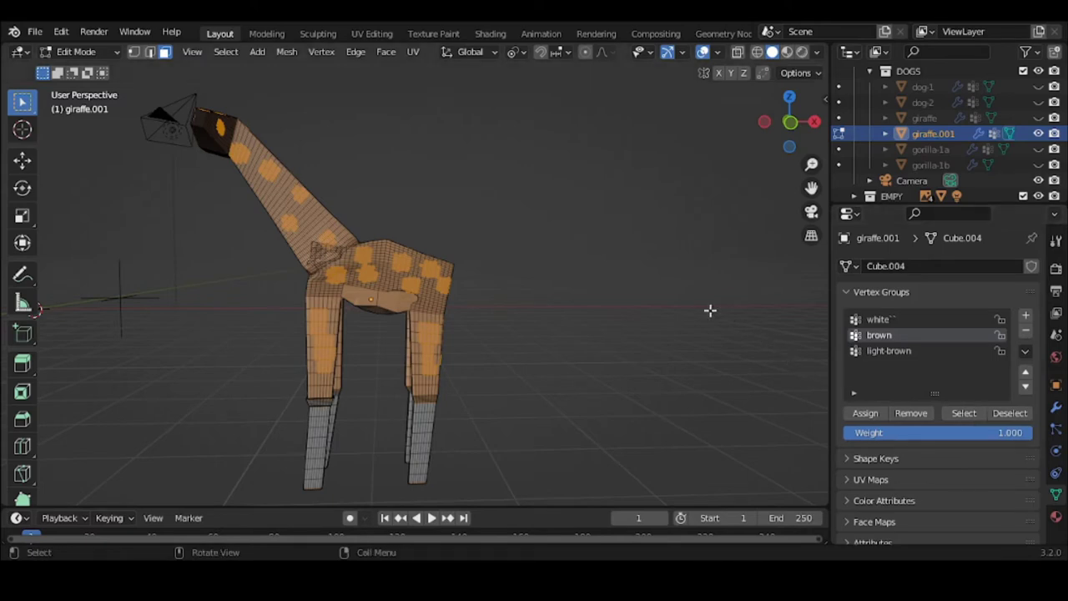
{"action": "key", "text": "alt+a"}
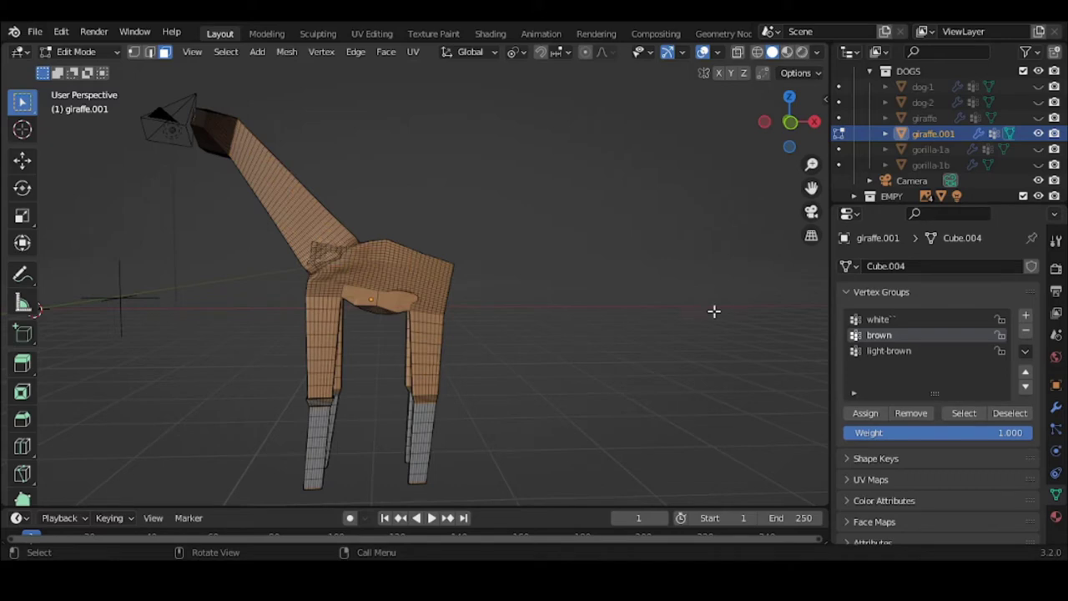
{"action": "left_click", "coordinate": [877, 351]}
{"action": "left_click", "coordinate": [963, 414]}
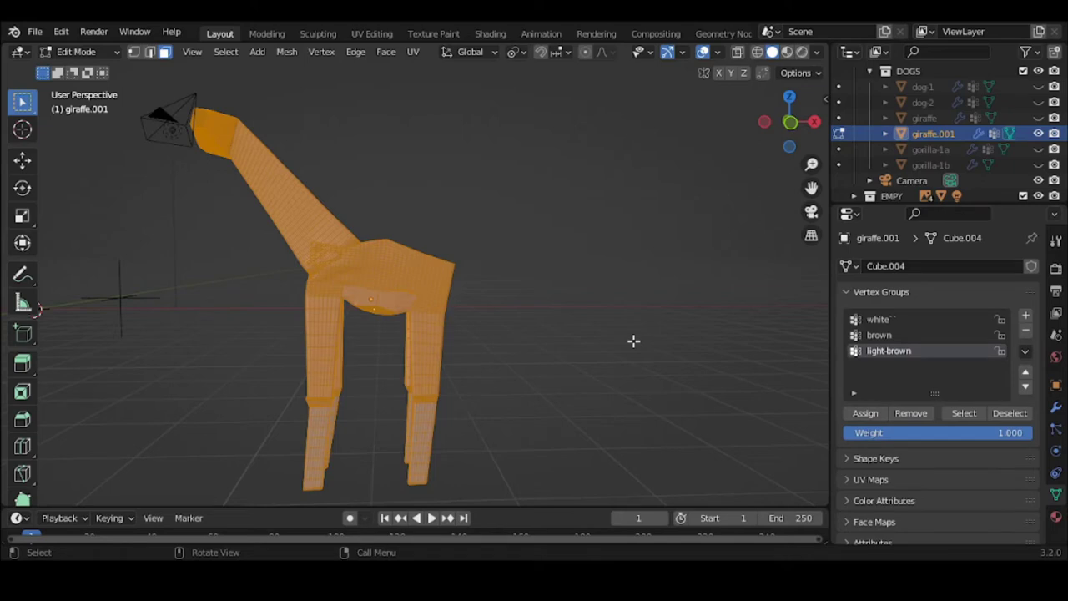
{"action": "key", "text": "alt+a"}
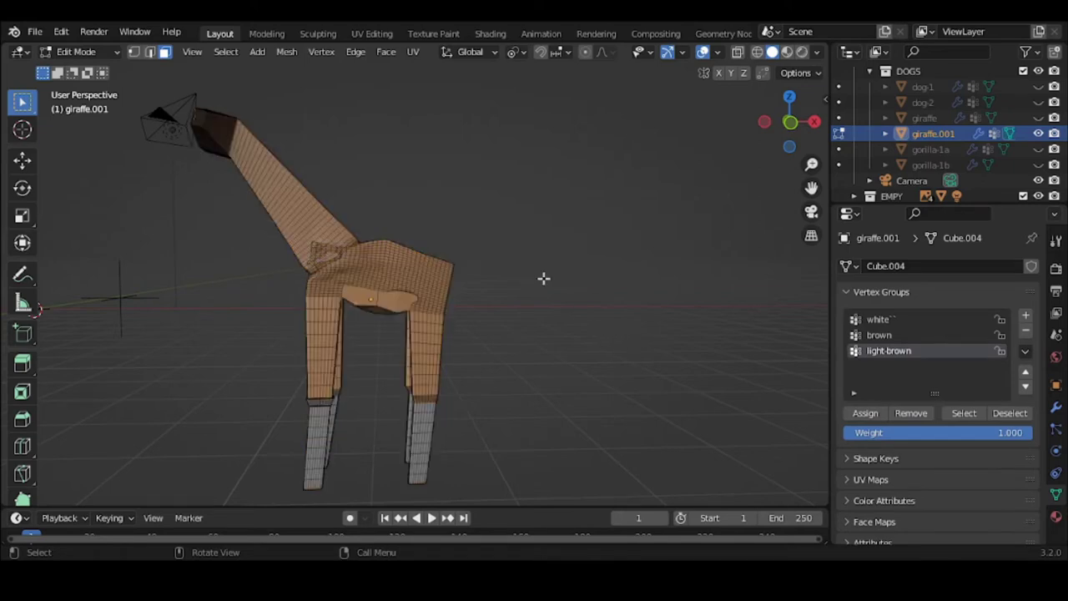
{"action": "left_click", "coordinate": [64, 53]}
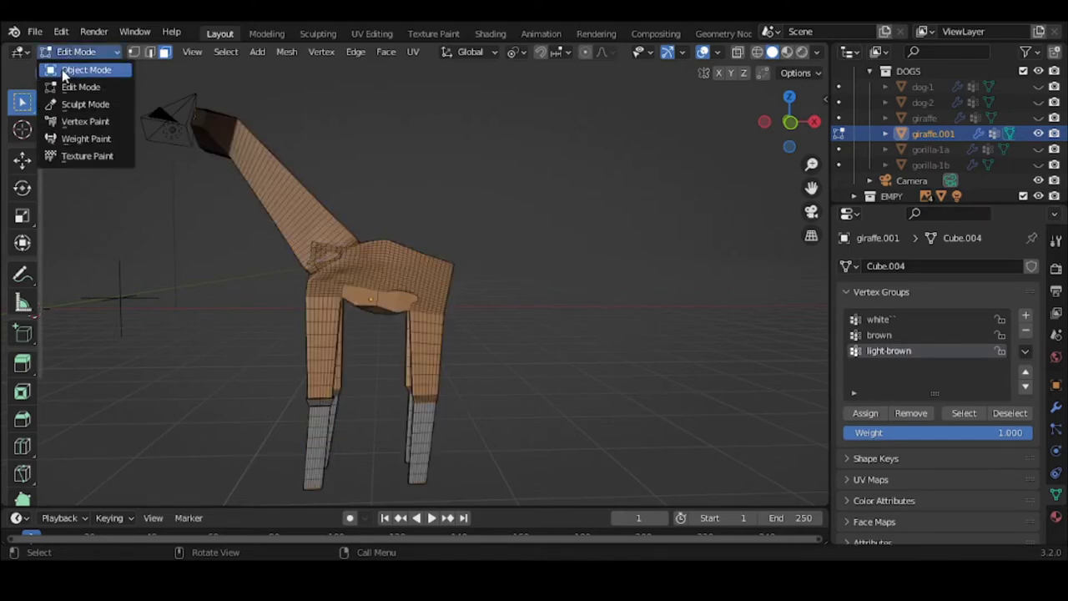
In Object Mode, add a Hair particle system named 'white' to the giraffe.
{"action": "left_click", "coordinate": [64, 69]}
{"action": "left_click", "coordinate": [620, 251]}
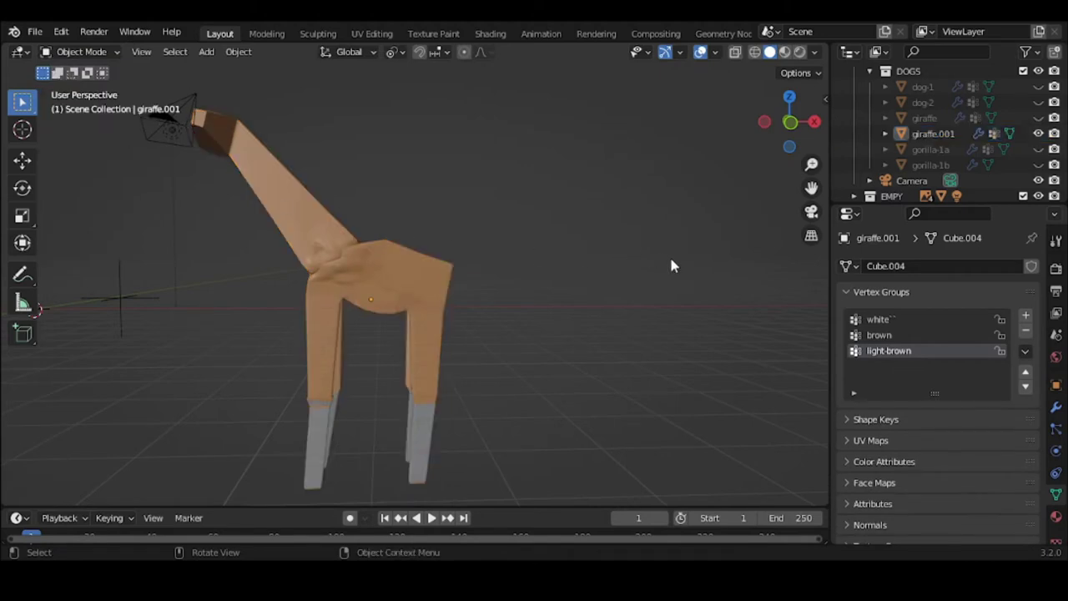
{"action": "left_click", "coordinate": [1057, 432]}
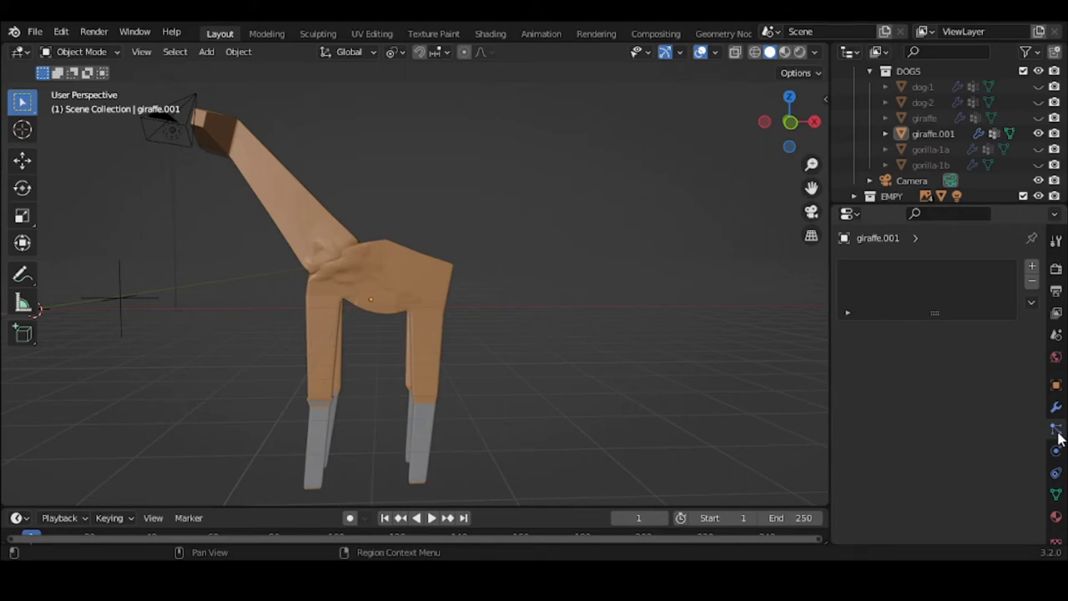
{"action": "left_click", "coordinate": [1034, 269]}
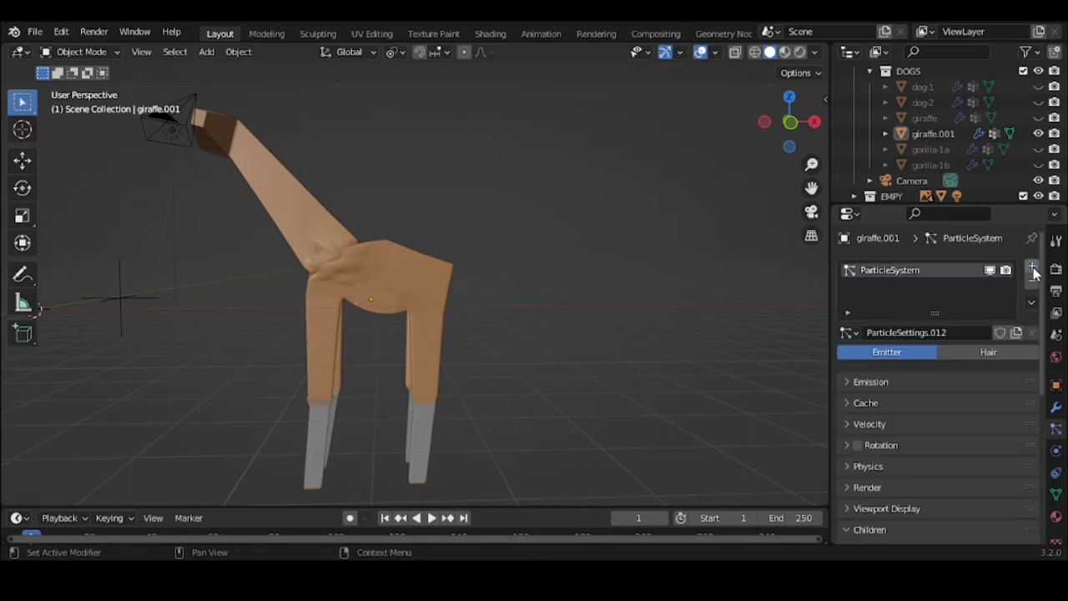
{"action": "double_click", "coordinate": [931, 269]}
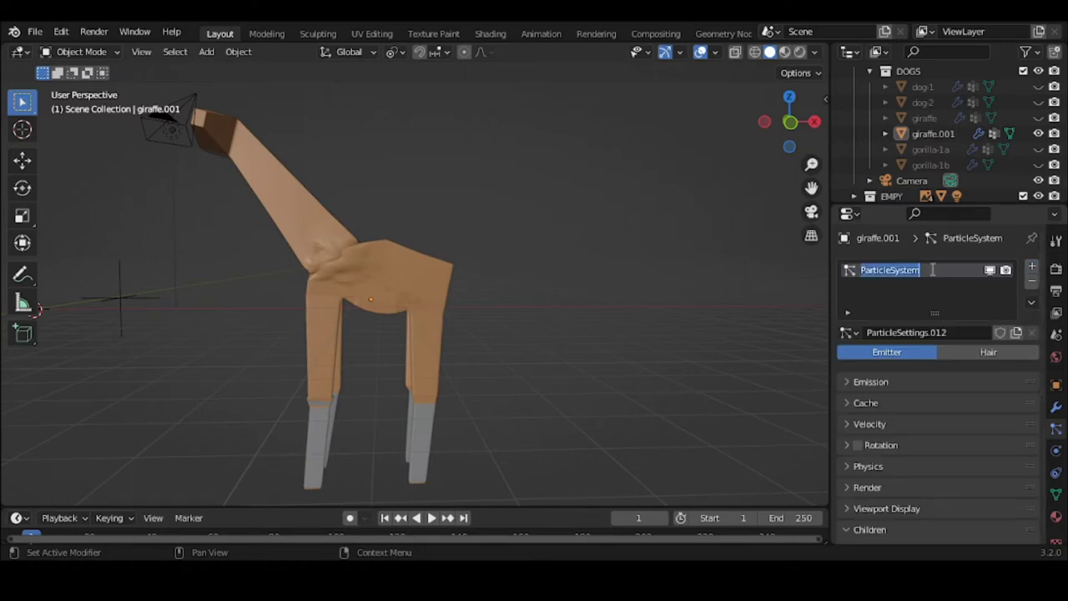
{"action": "type", "text": "whi"}
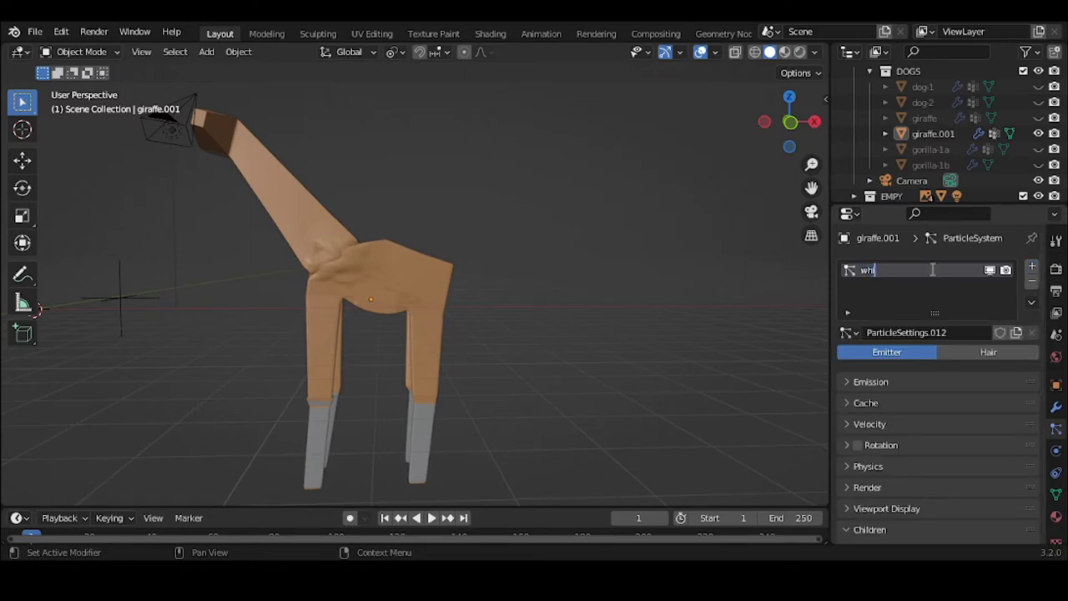
{"action": "type", "text": "te"}
{"action": "key", "text": "Return"}
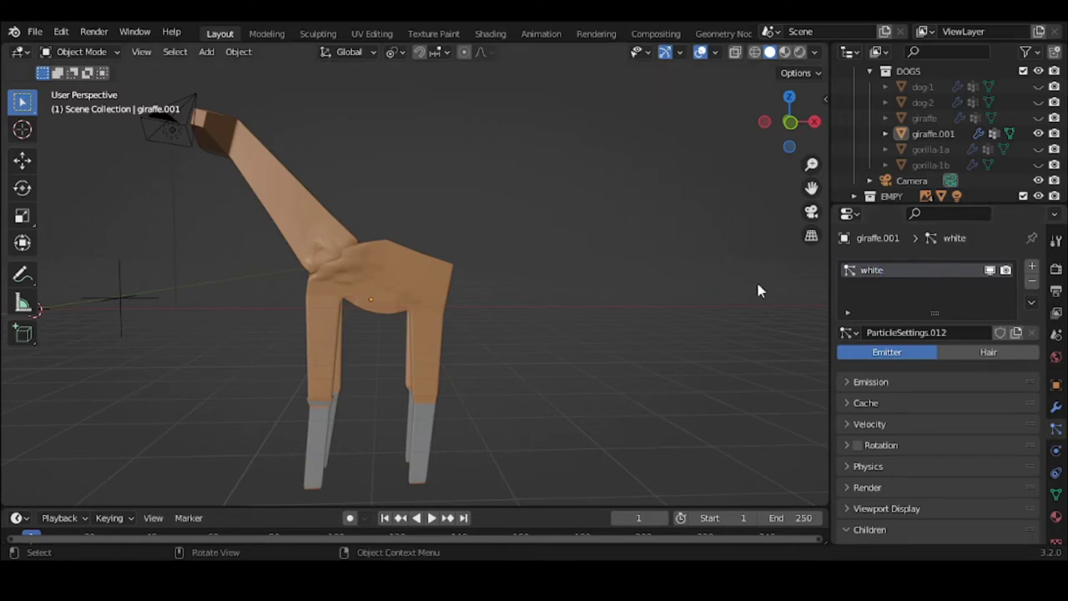
{"action": "left_click", "coordinate": [1008, 355]}
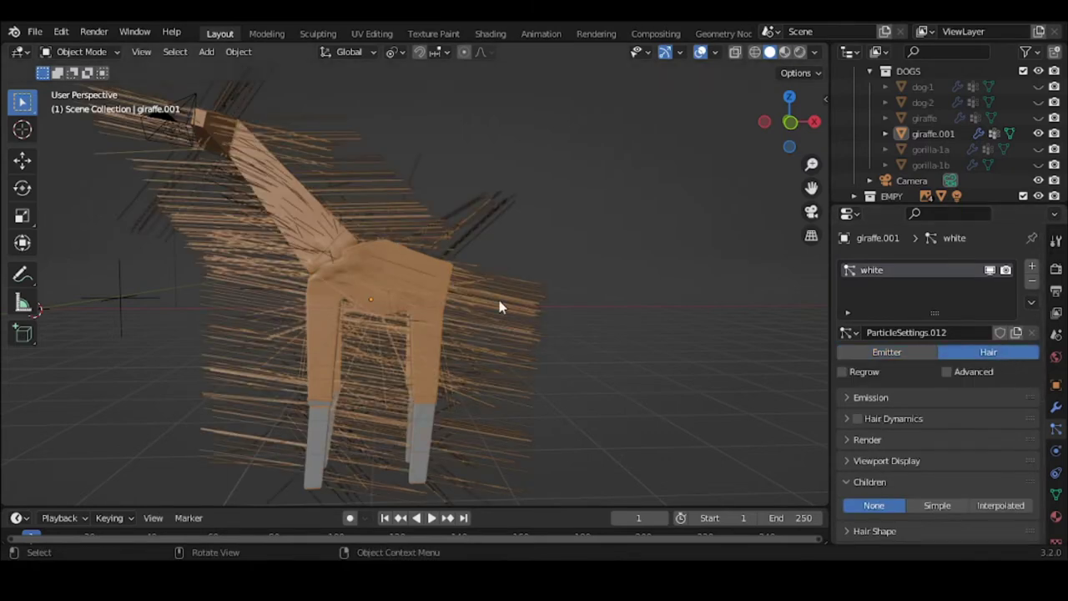
Set the white hair emission to 3000 strands with a 0.2 m hair length.
{"action": "left_click", "coordinate": [871, 397]}
{"action": "scroll", "coordinate": [871, 405], "scroll_direction": "down", "scroll_amount": 1}
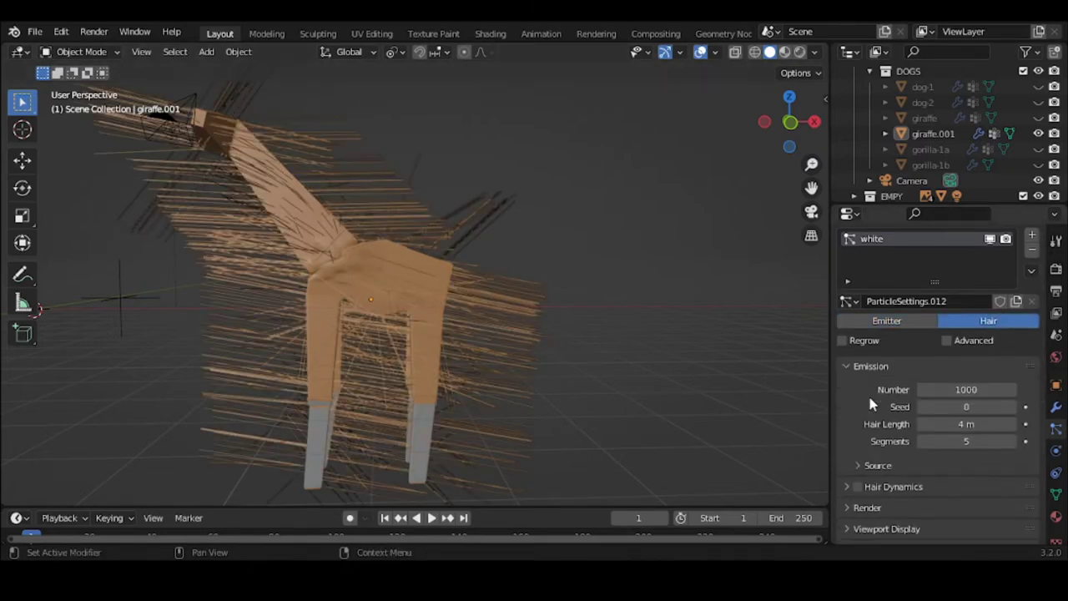
{"action": "left_click", "coordinate": [952, 390]}
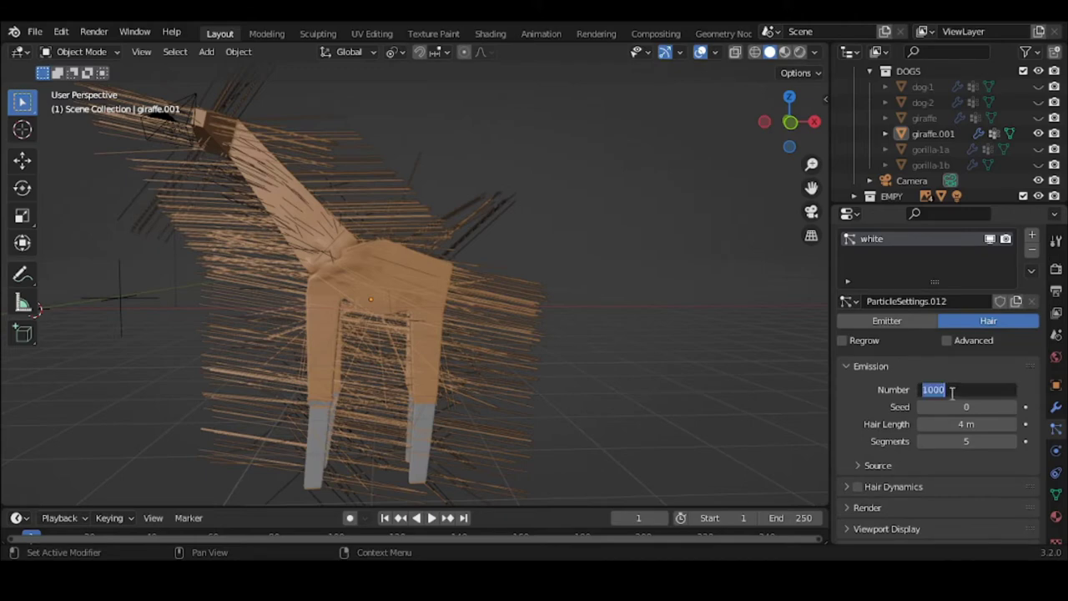
{"action": "type", "text": "3000"}
{"action": "key", "text": "Return"}
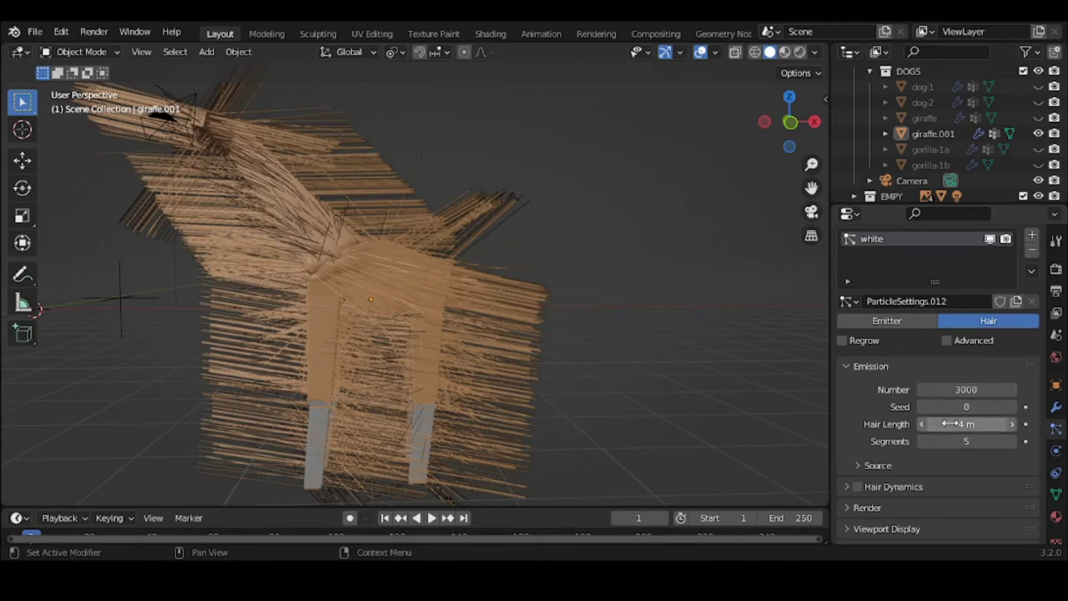
{"action": "left_click", "coordinate": [951, 424]}
{"action": "key", "text": "BackSpace"}
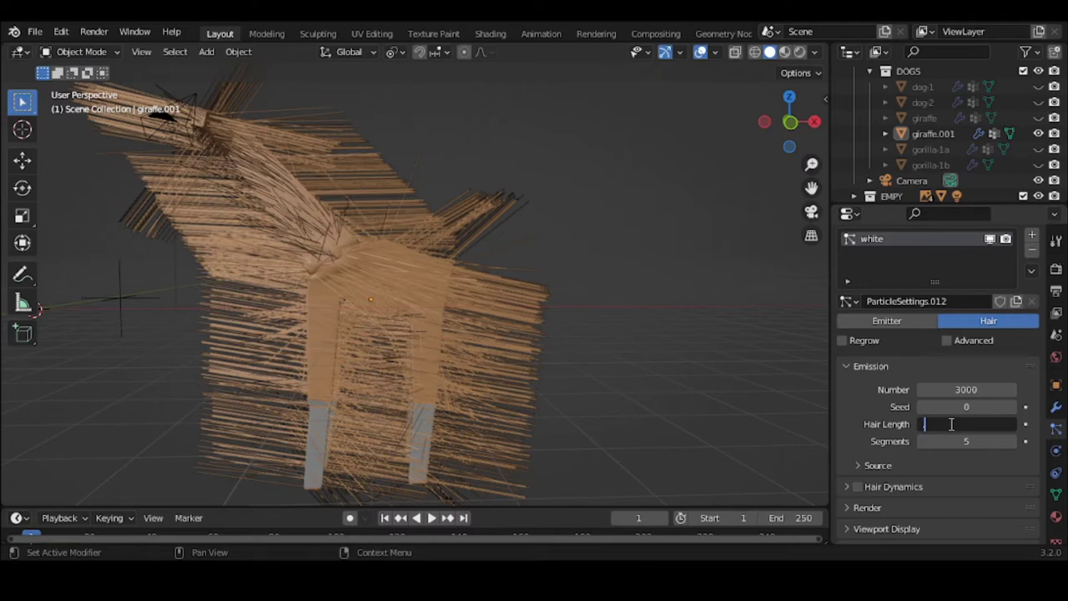
{"action": "type", "text": "0.2"}
{"action": "key", "text": "Return"}
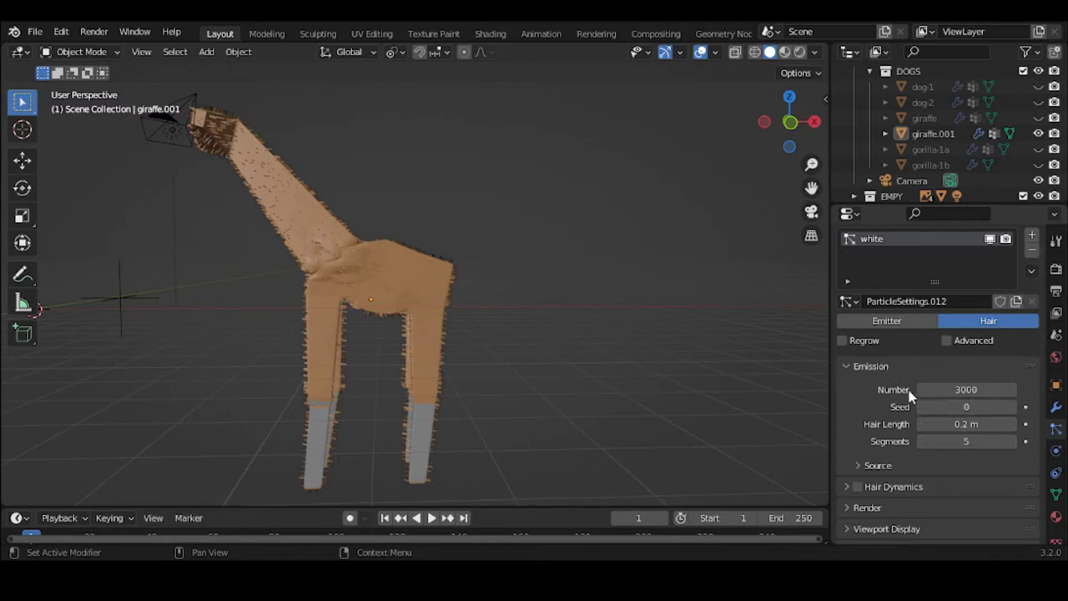
{"action": "left_click", "coordinate": [871, 366]}
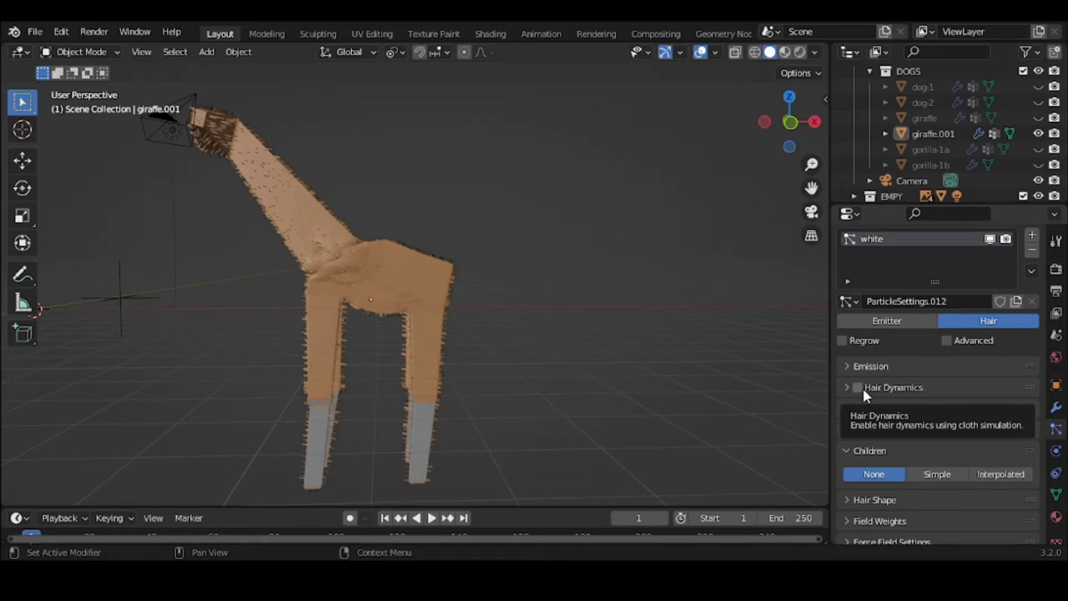
Enable hair dynamics and assign the white material to the hair strands.
{"action": "left_click", "coordinate": [858, 388]}
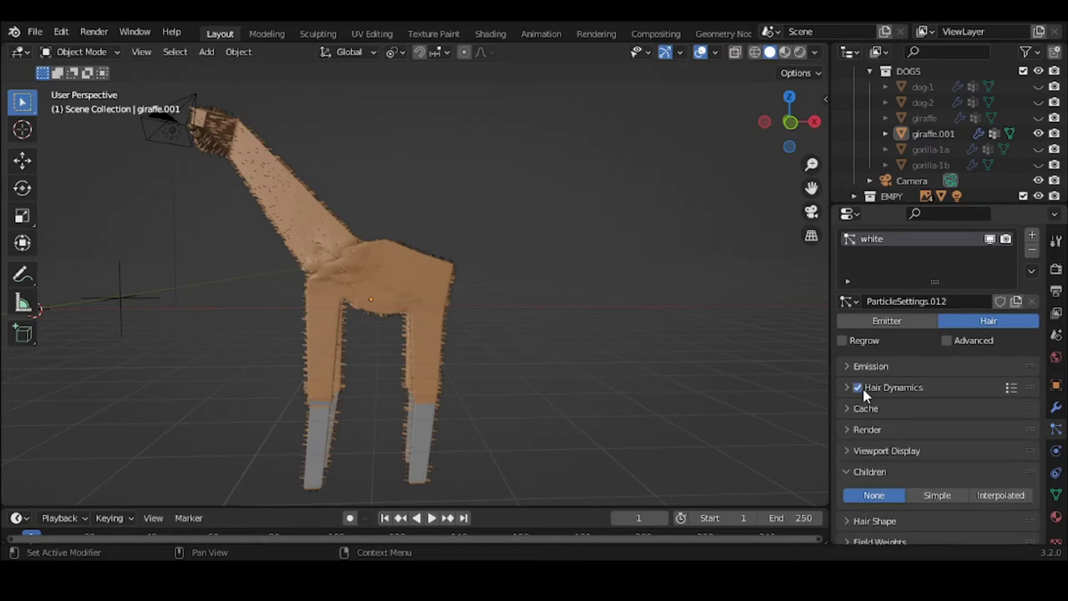
{"action": "left_click", "coordinate": [877, 431]}
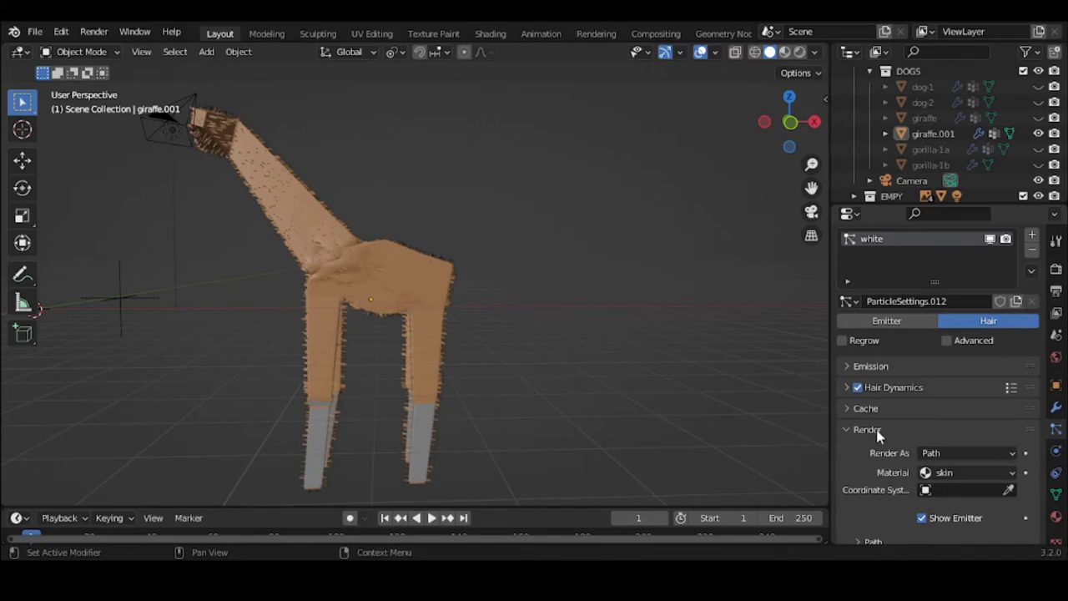
{"action": "left_click", "coordinate": [976, 474]}
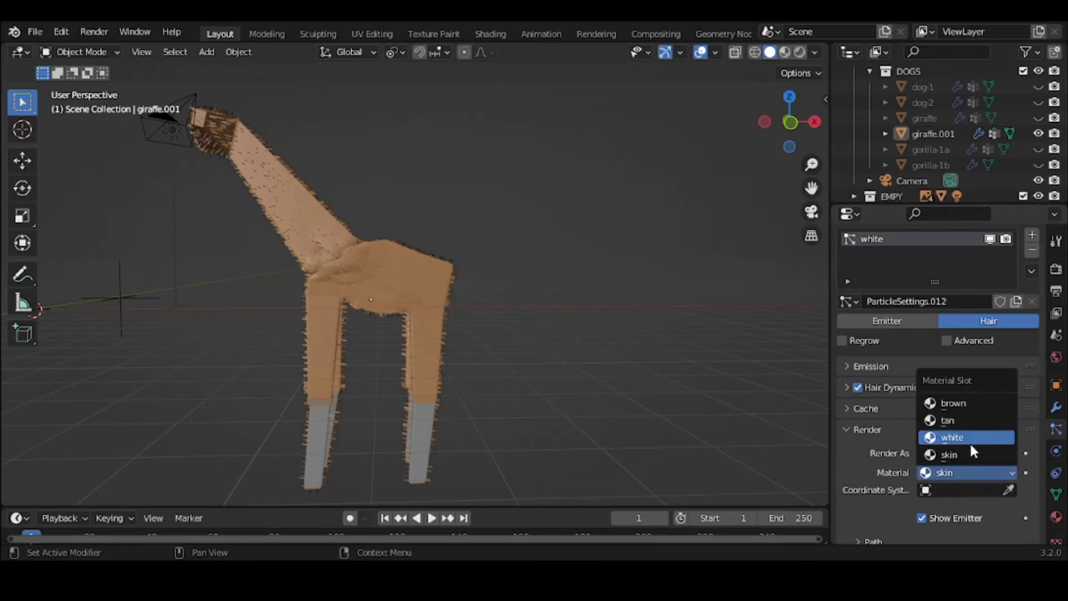
{"action": "left_click", "coordinate": [971, 442]}
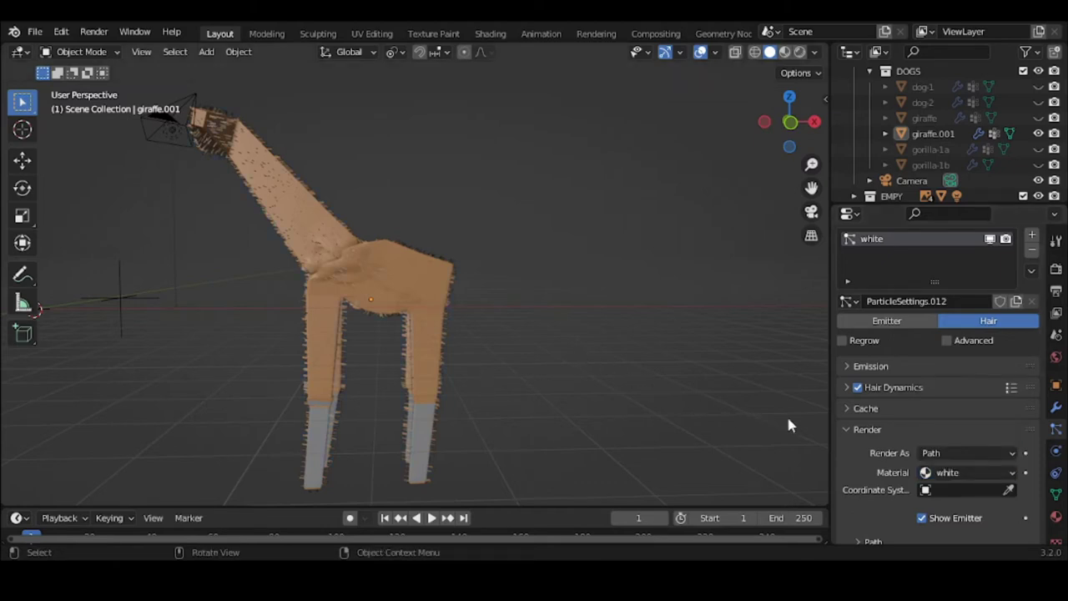
{"action": "left_click", "coordinate": [865, 429]}
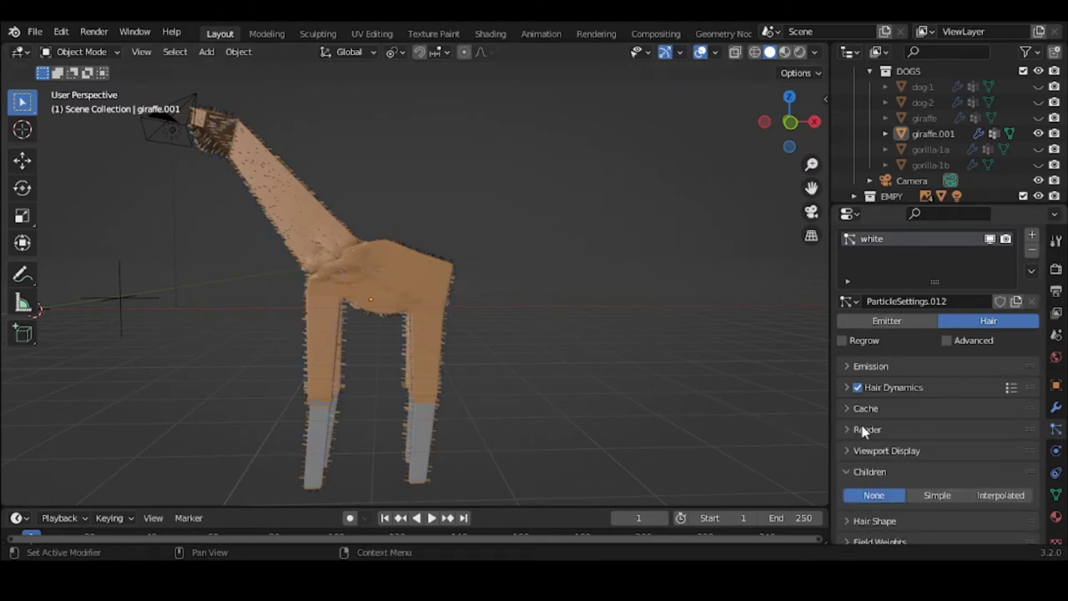
{"action": "scroll", "coordinate": [864, 430], "scroll_direction": "down", "scroll_amount": 1}
{"action": "left_click", "coordinate": [865, 422]}
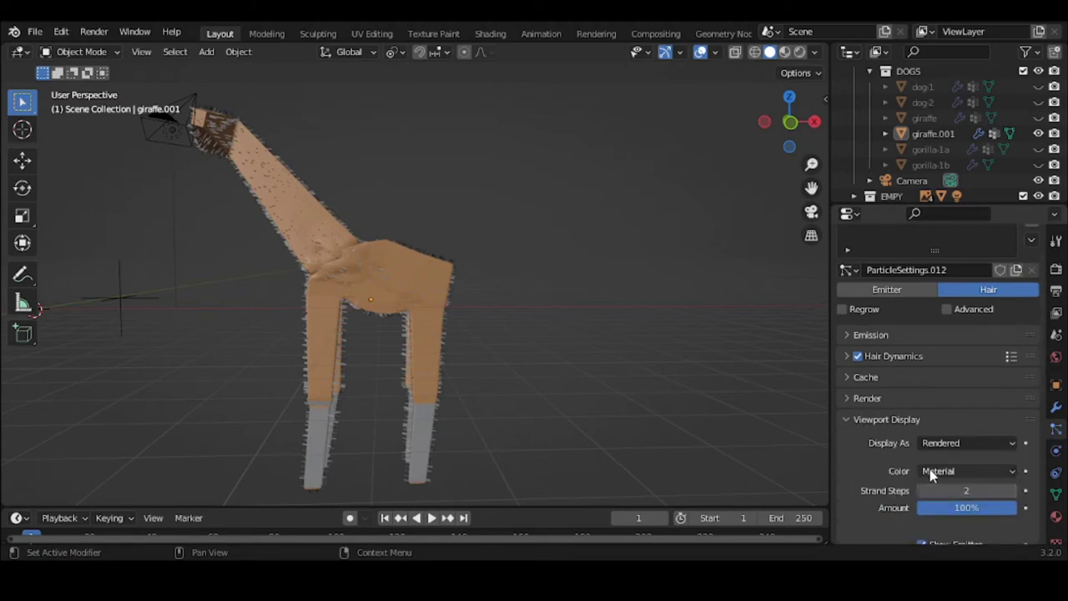
Add Simple child hairs with a viewport display amount of 50.
{"action": "left_click", "coordinate": [851, 420]}
{"action": "left_click", "coordinate": [849, 440]}
{"action": "scroll", "coordinate": [852, 434], "scroll_direction": "down", "scroll_amount": 1}
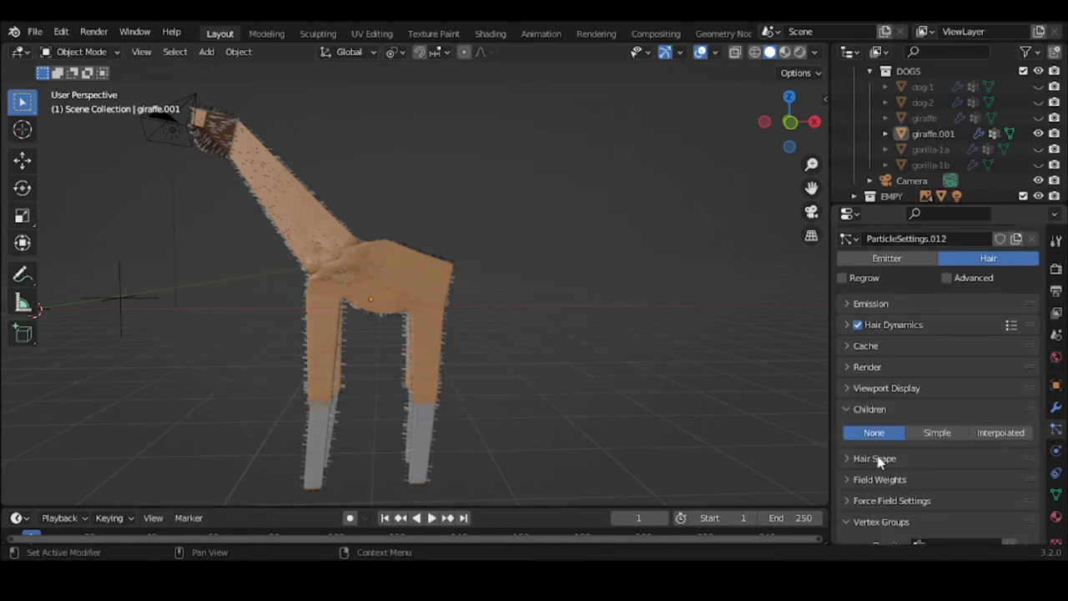
{"action": "left_click", "coordinate": [932, 436]}
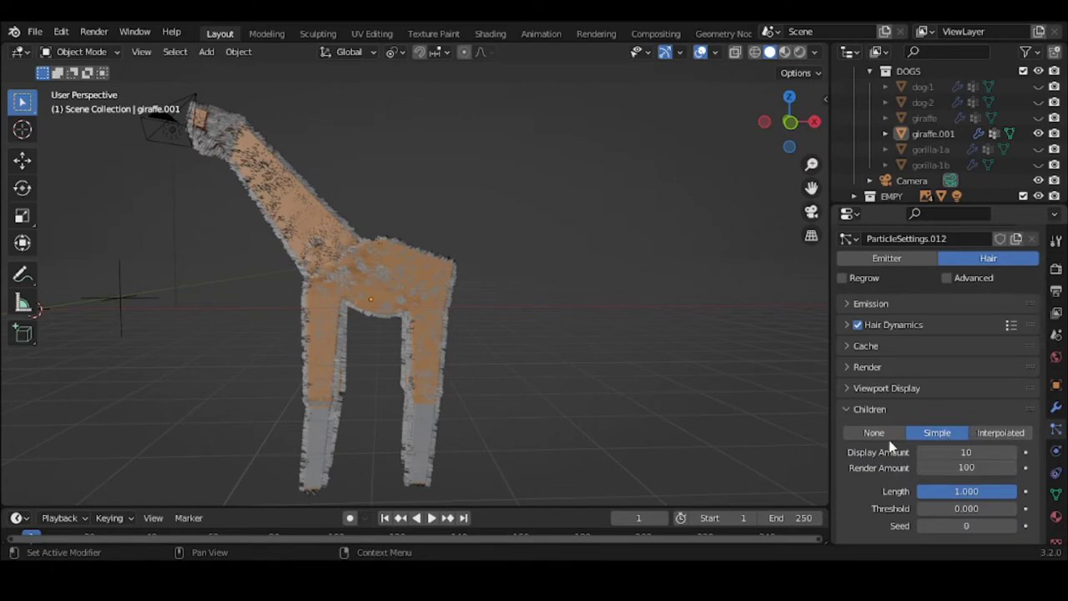
{"action": "left_click", "coordinate": [957, 452]}
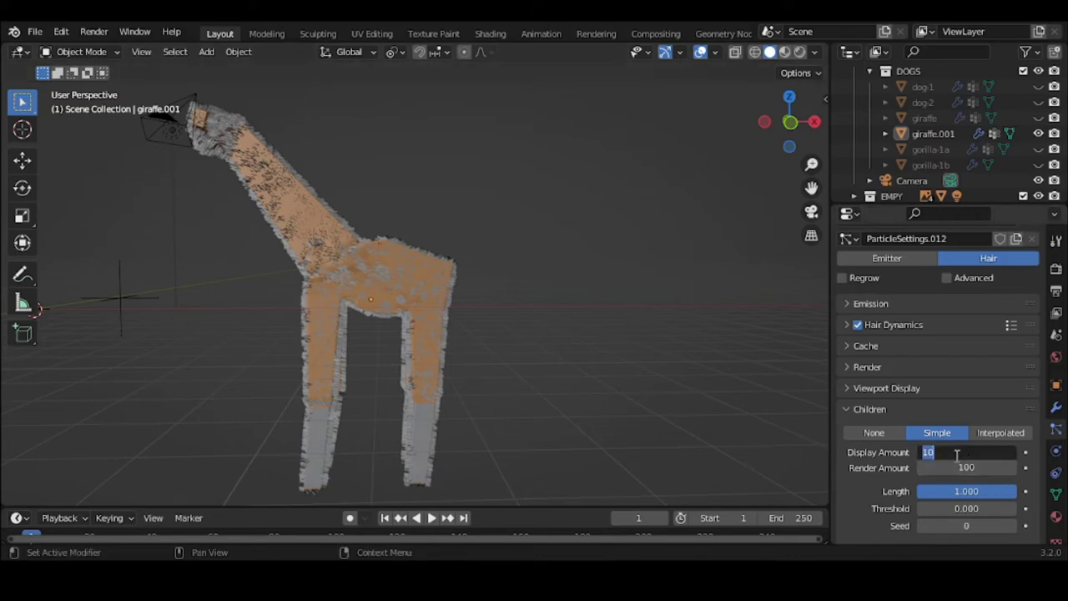
{"action": "type", "text": "50"}
{"action": "key", "text": "Return"}
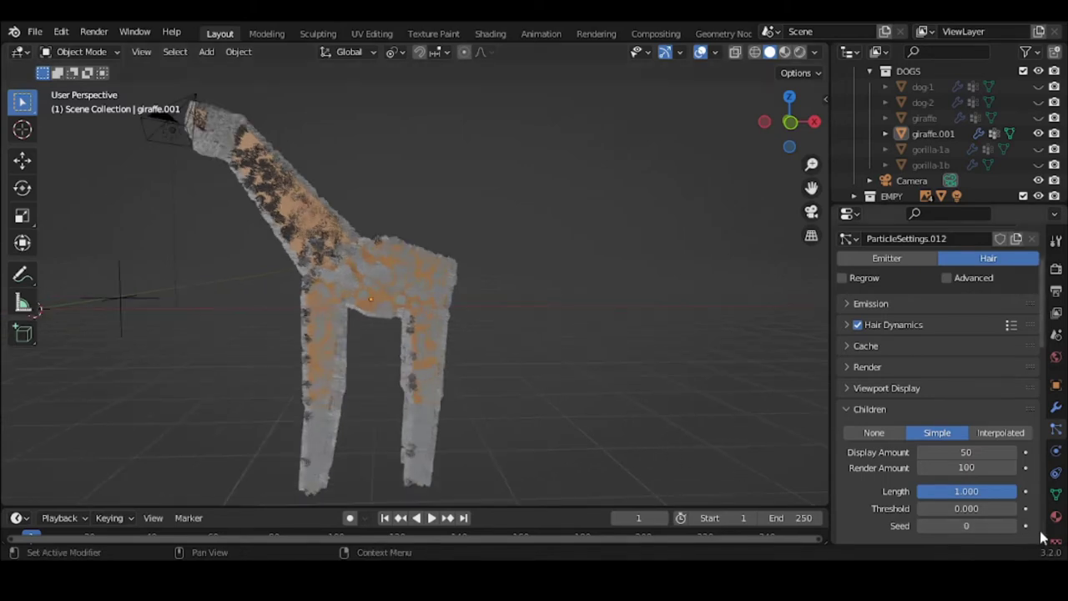
{"action": "scroll", "coordinate": [997, 508], "scroll_direction": "down", "scroll_amount": 2}
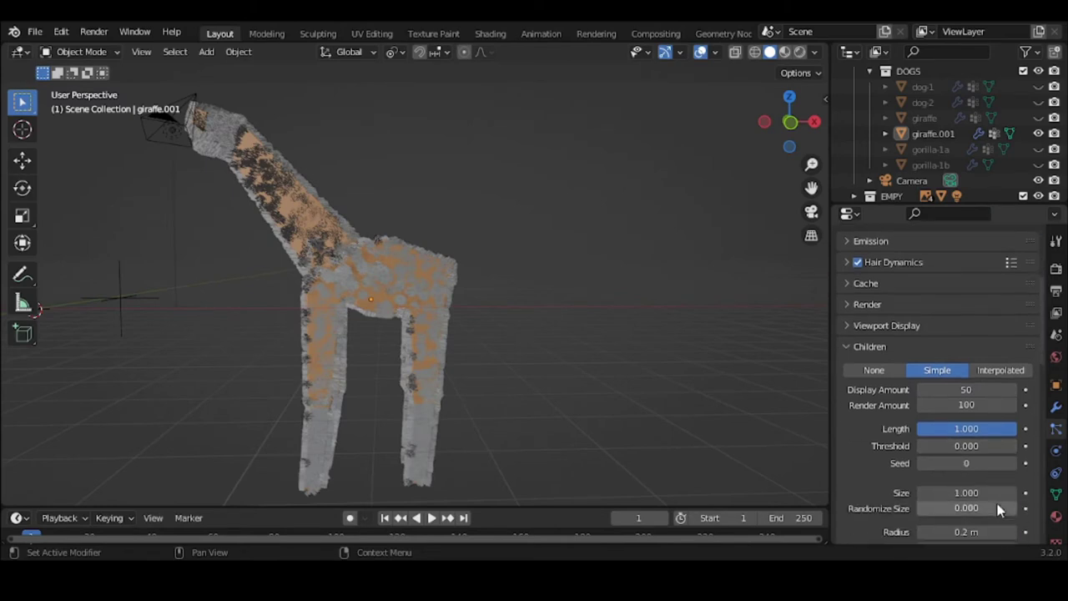
{"action": "scroll", "coordinate": [1000, 509], "scroll_direction": "down", "scroll_amount": 1}
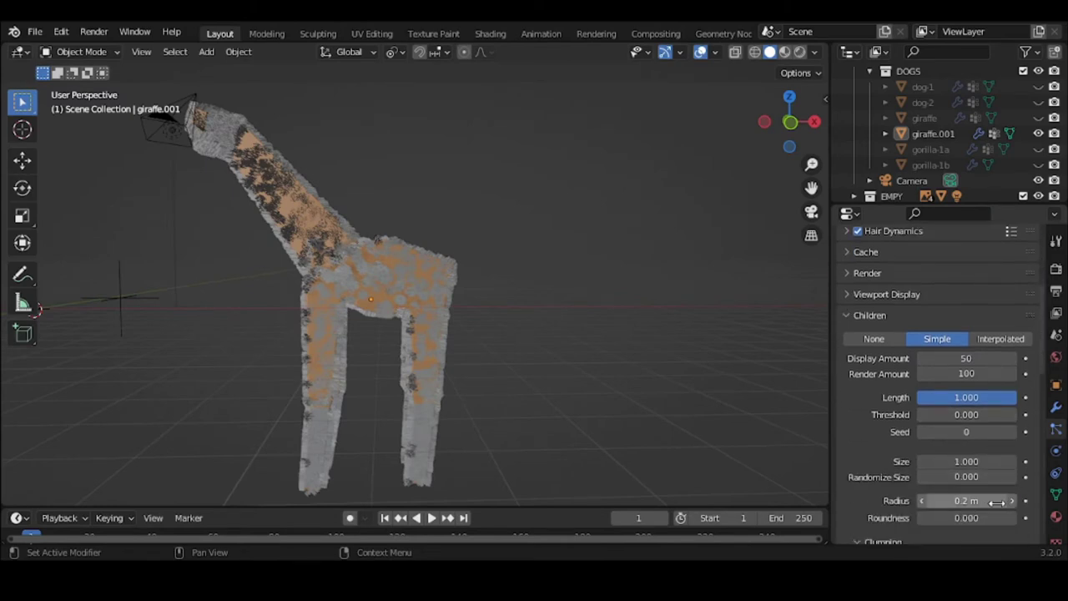
{"action": "scroll", "coordinate": [998, 503], "scroll_direction": "down", "scroll_amount": 2}
{"action": "scroll", "coordinate": [997, 500], "scroll_direction": "down", "scroll_amount": 2}
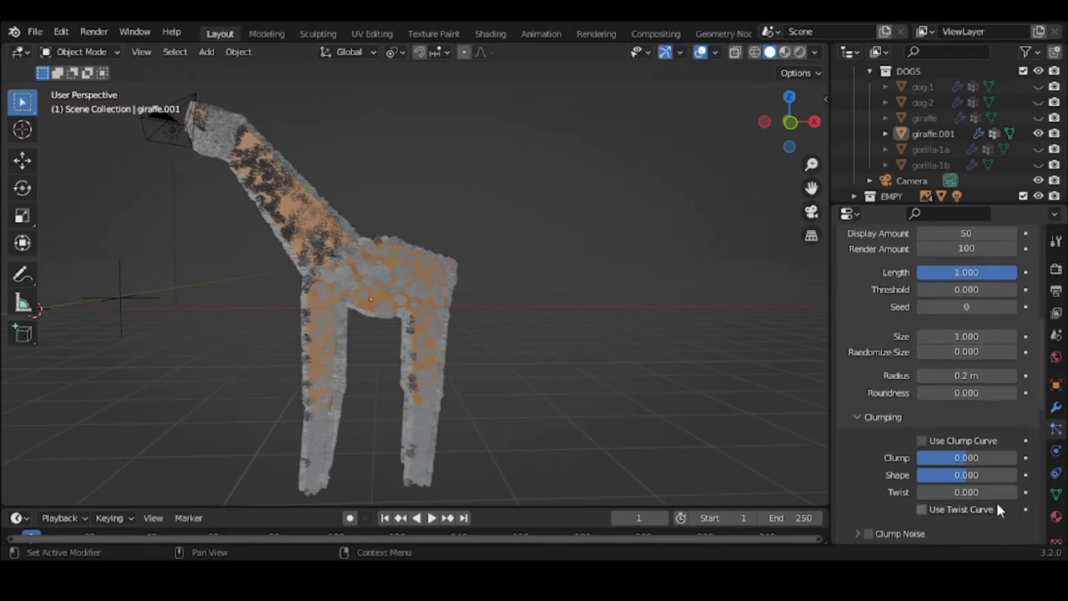
{"action": "scroll", "coordinate": [920, 417], "scroll_direction": "up", "scroll_amount": 3}
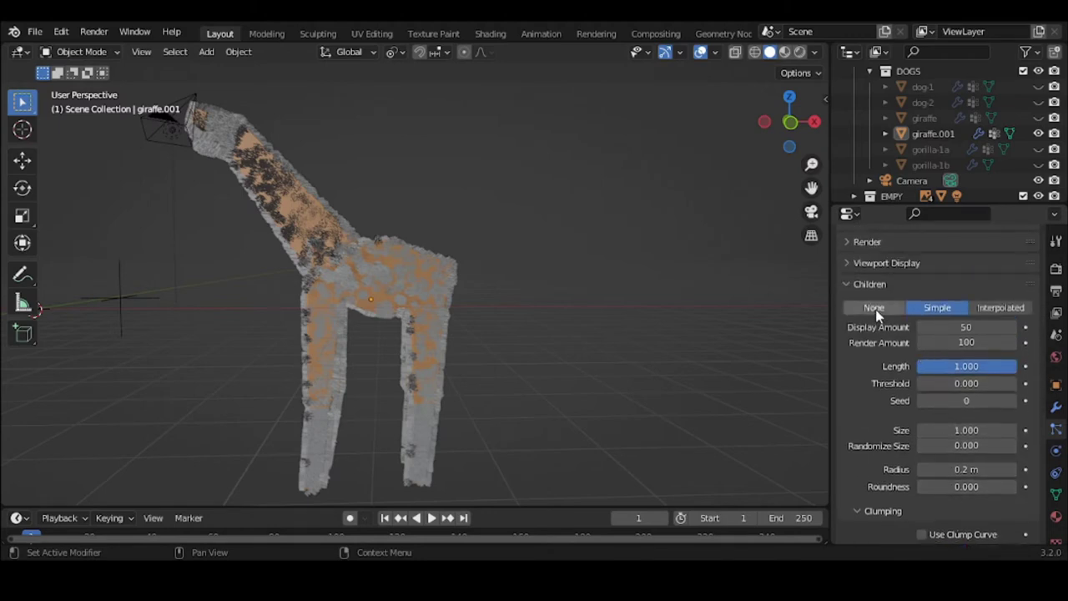
{"action": "left_click", "coordinate": [873, 286]}
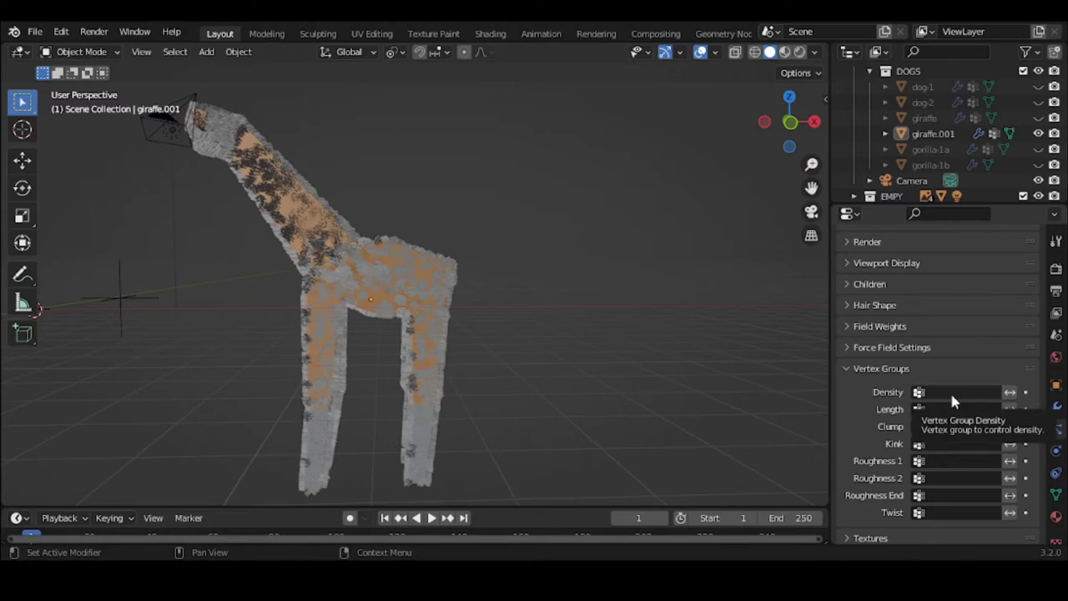
Assign the white vertex group to hair Density and inspect the belly fur.
{"action": "left_click", "coordinate": [951, 393]}
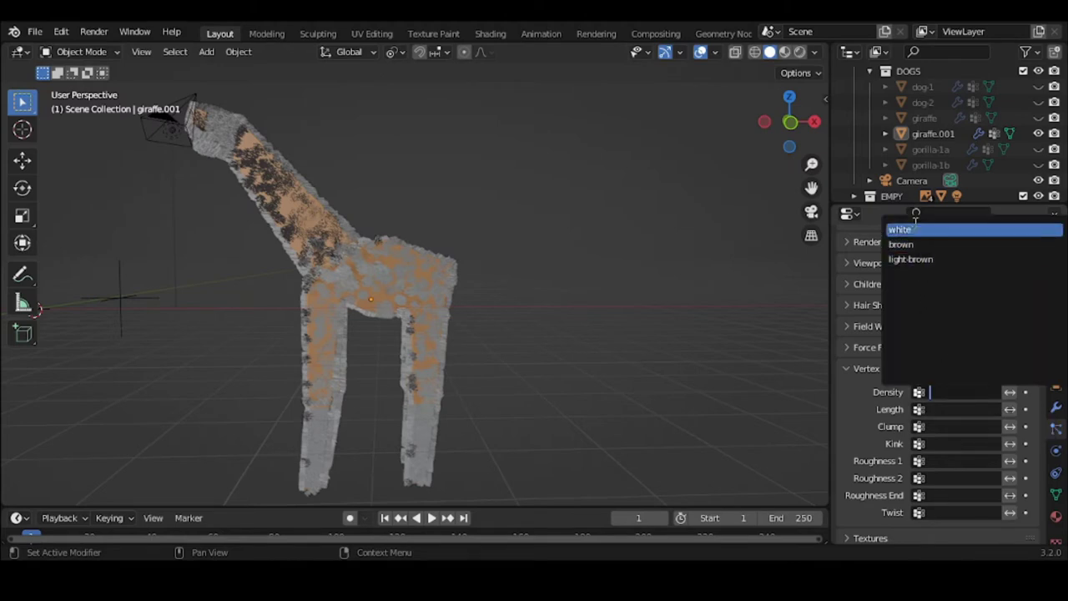
{"action": "left_click", "coordinate": [906, 230]}
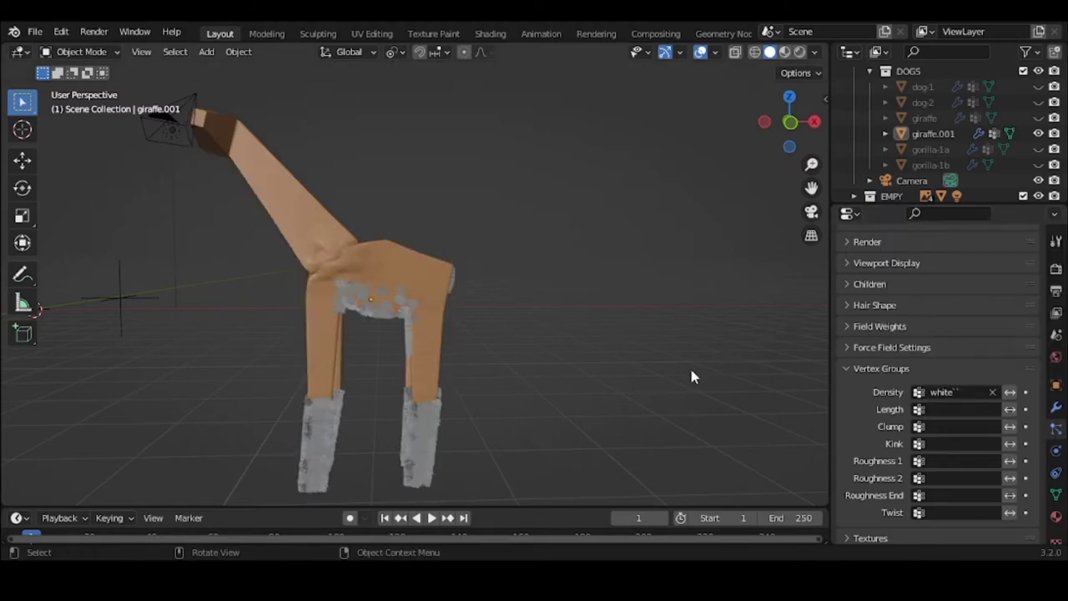
{"action": "scroll", "coordinate": [691, 375], "scroll_direction": "up", "scroll_amount": 8}
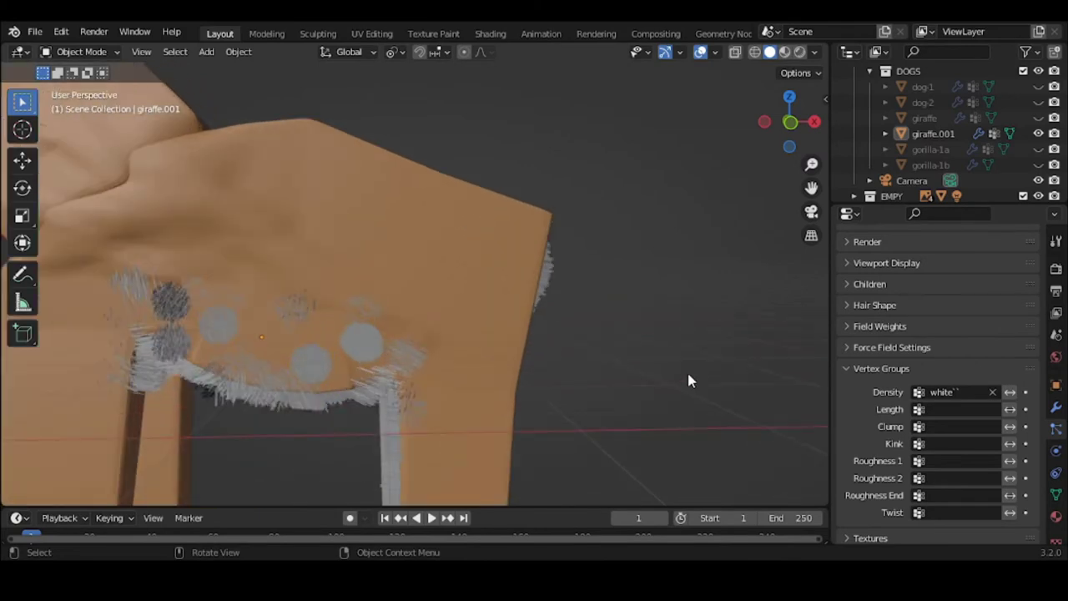
{"action": "scroll", "coordinate": [689, 377], "scroll_direction": "up", "scroll_amount": 2}
{"action": "left_click_drag", "start_coordinate": [811, 187], "coordinate": [893, 116]}
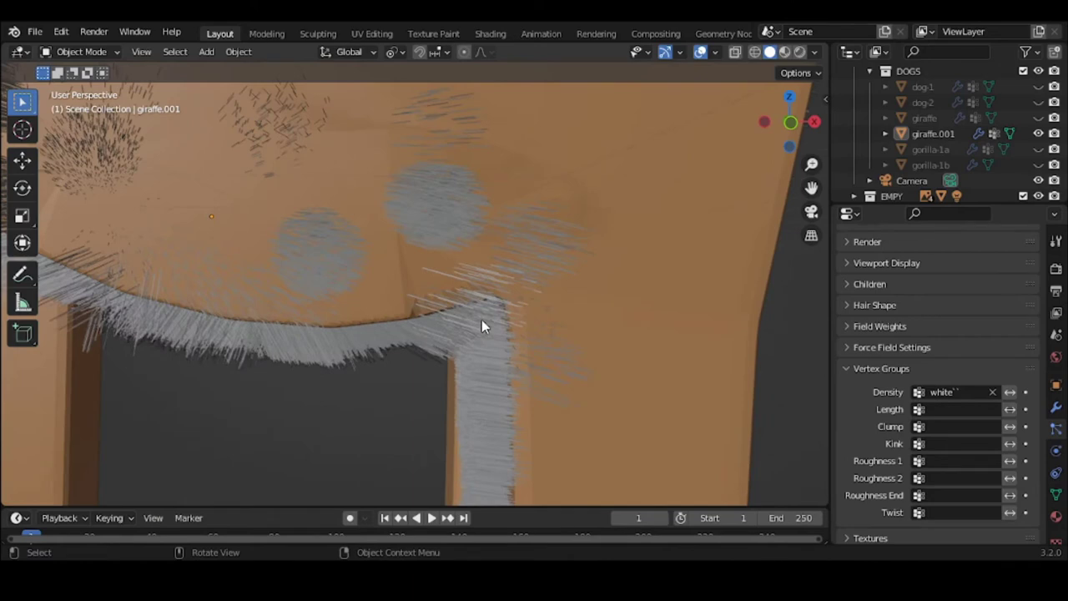
{"action": "scroll", "coordinate": [482, 321], "scroll_direction": "down", "scroll_amount": 1}
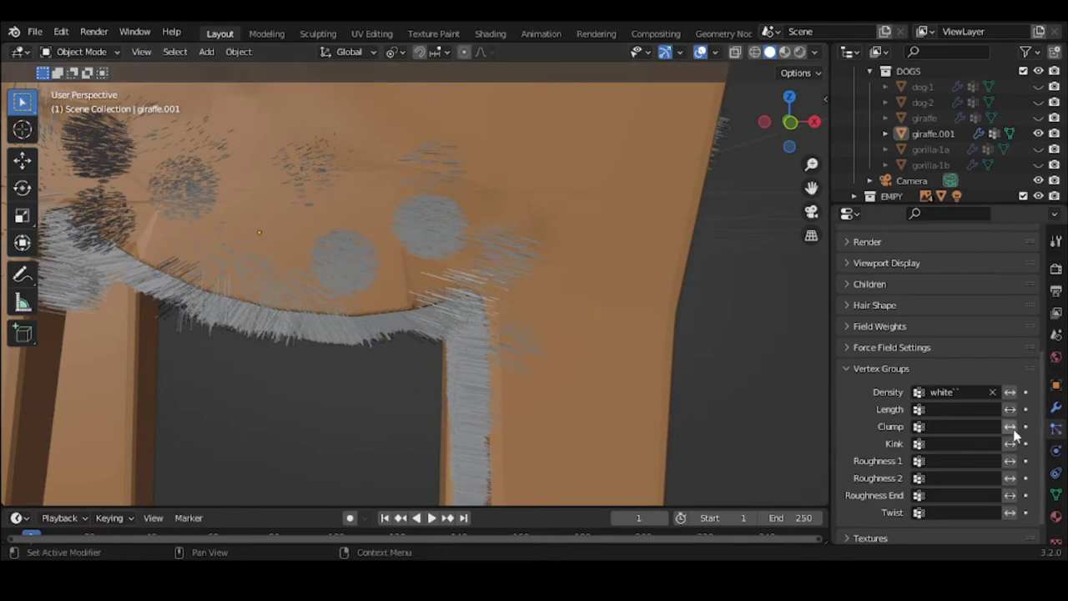
Try the white vertex group on hair Length, then put it back on Density.
{"action": "left_click", "coordinate": [993, 393]}
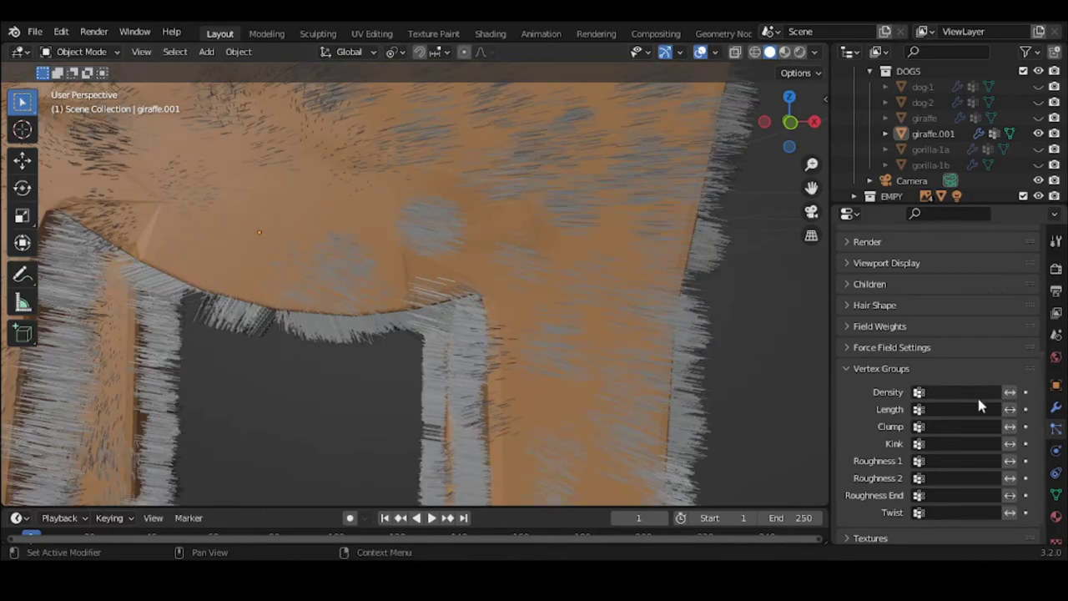
{"action": "left_click", "coordinate": [955, 409]}
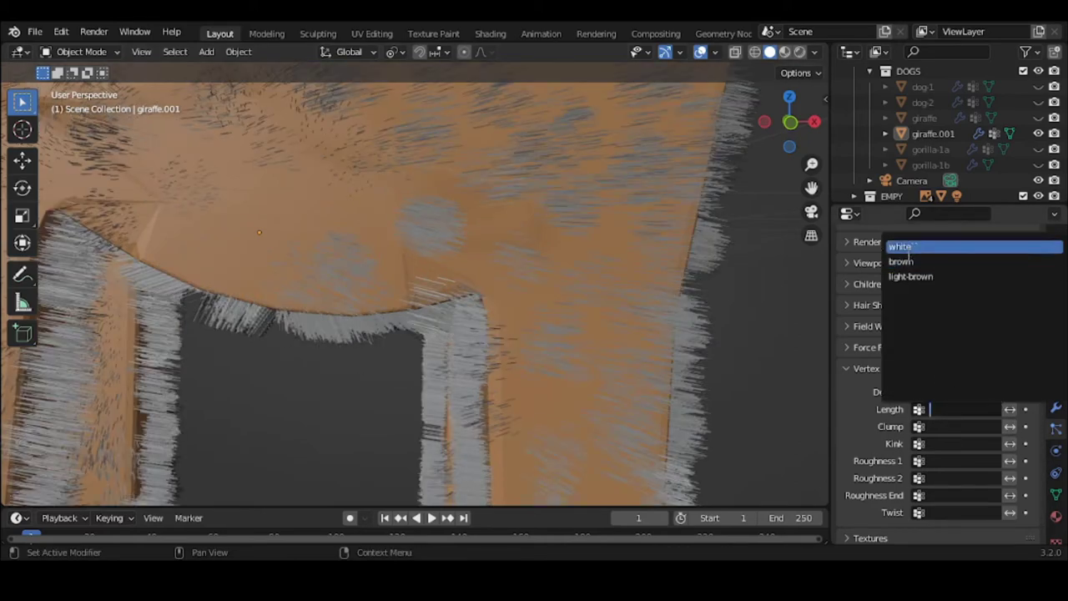
{"action": "left_click", "coordinate": [902, 247]}
{"action": "scroll", "coordinate": [488, 338], "scroll_direction": "up", "scroll_amount": 3}
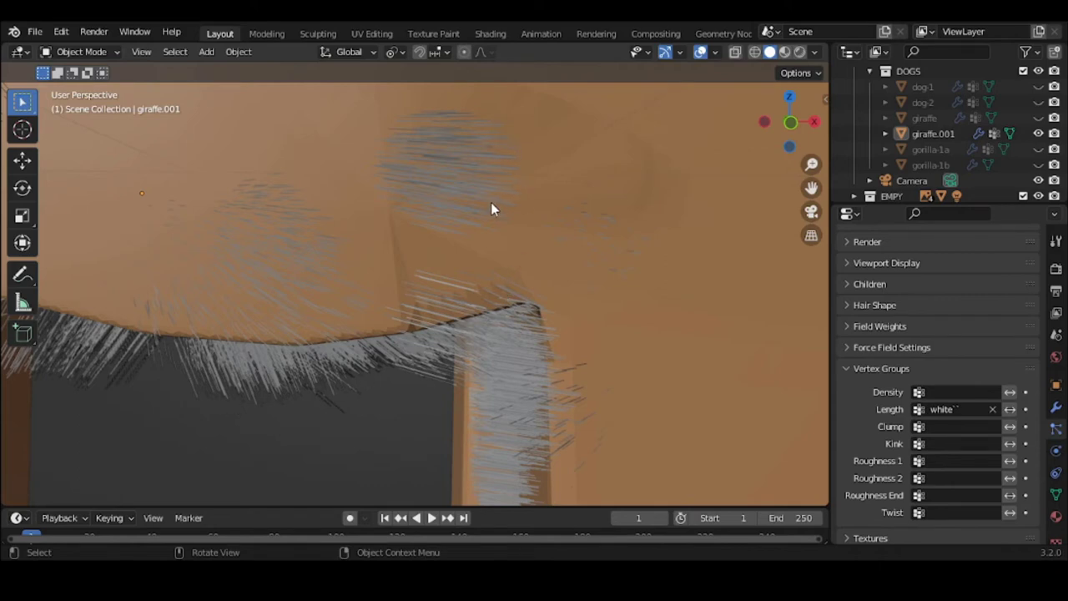
{"action": "left_click", "coordinate": [993, 409]}
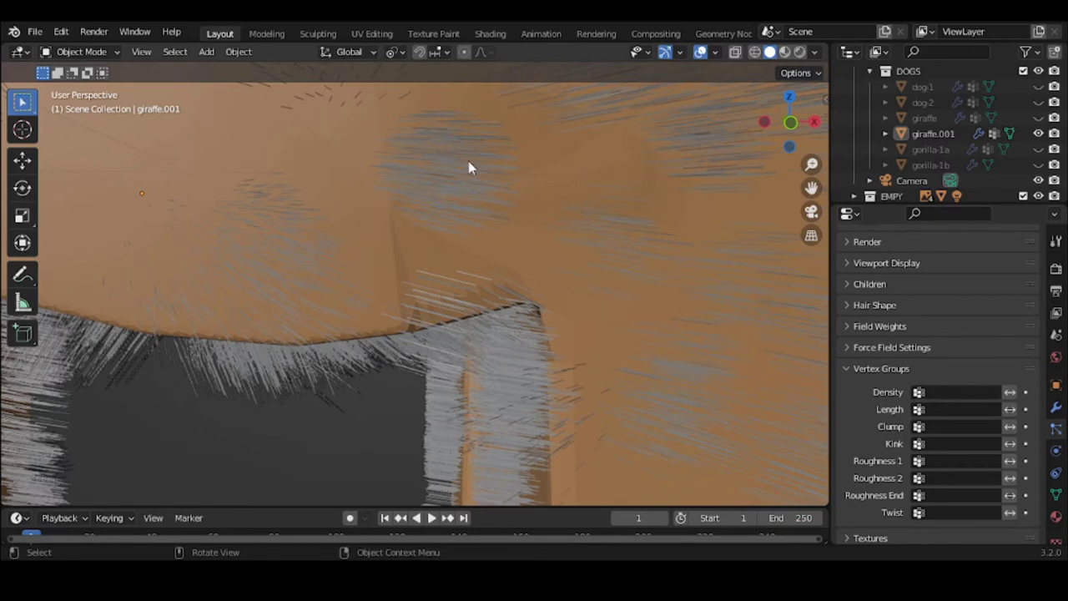
{"action": "left_click", "coordinate": [931, 392]}
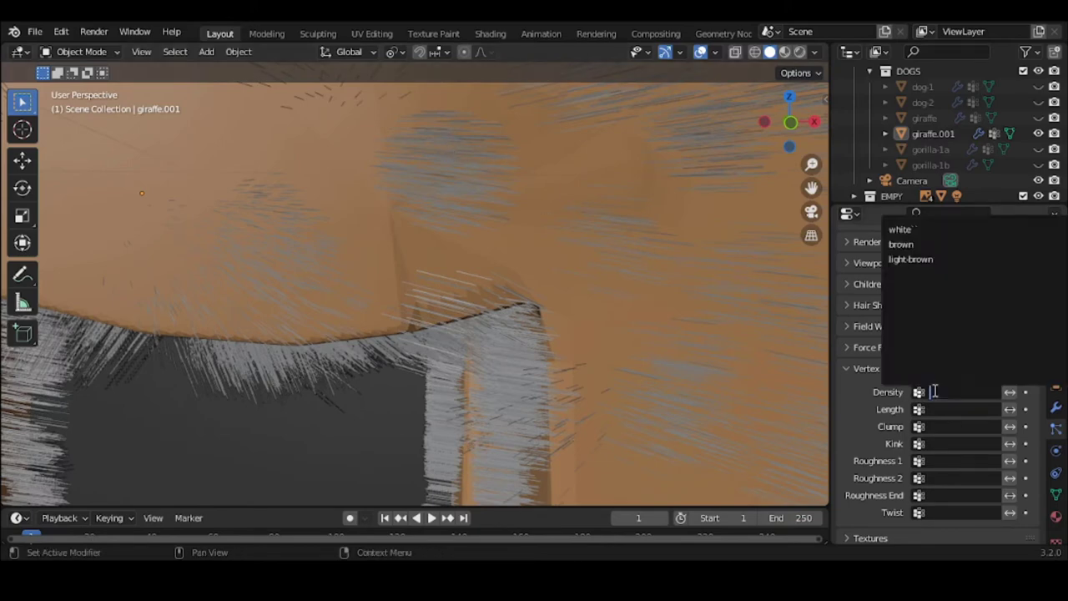
{"action": "left_click", "coordinate": [899, 231]}
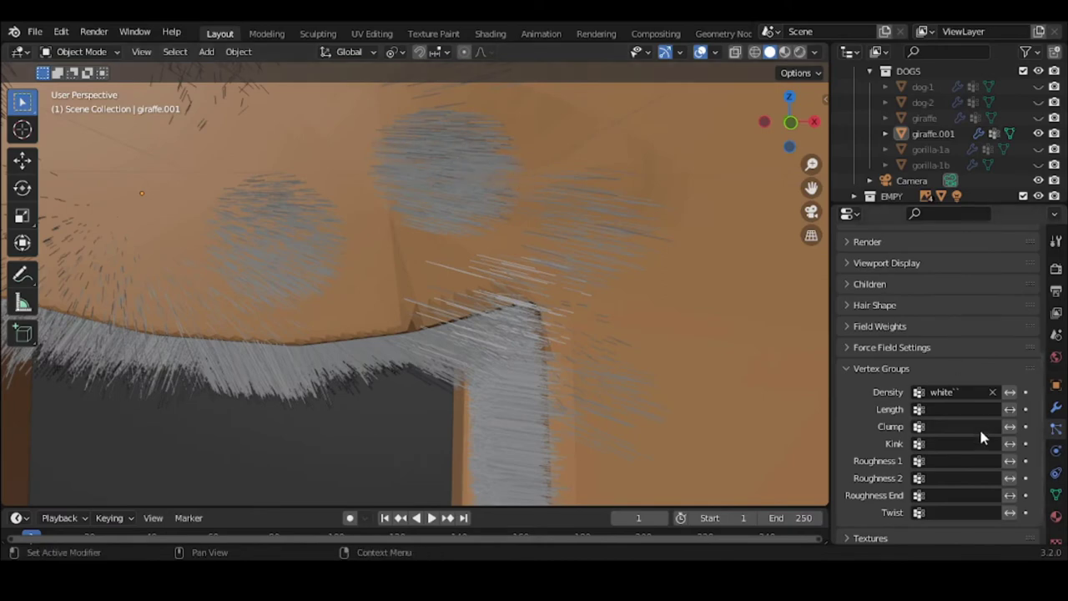
Move the white vertex group from Density to Length and view the whole giraffe.
{"action": "left_click", "coordinate": [995, 392]}
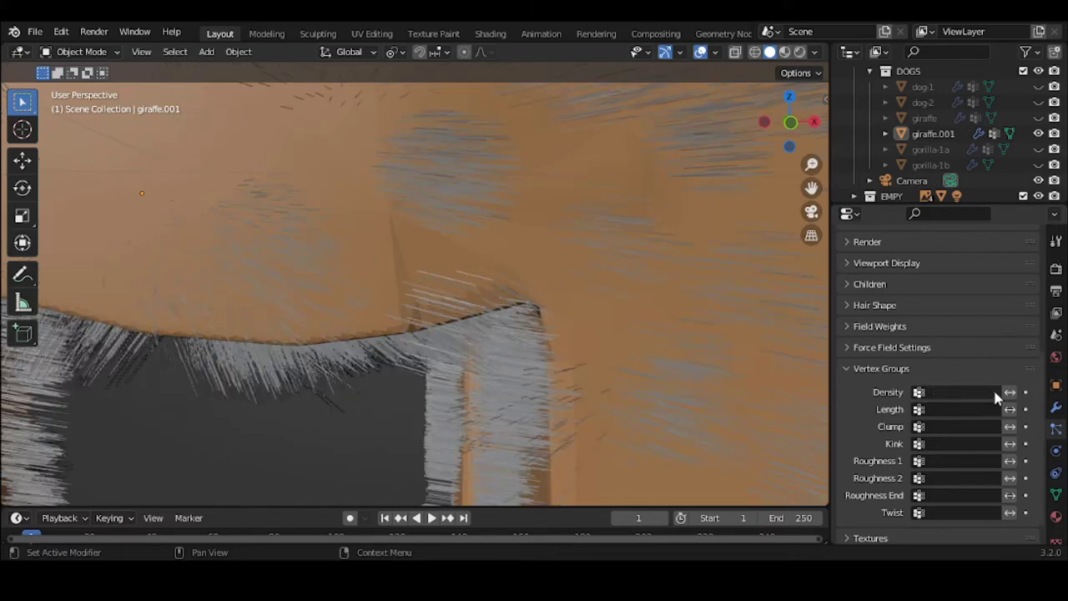
{"action": "left_click", "coordinate": [960, 409]}
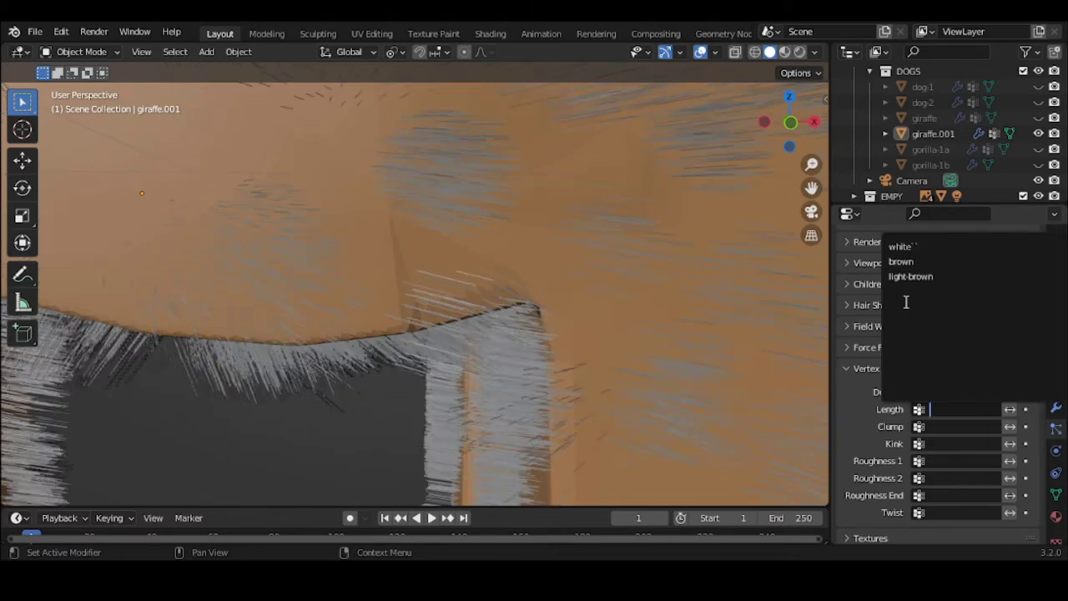
{"action": "left_click", "coordinate": [920, 249]}
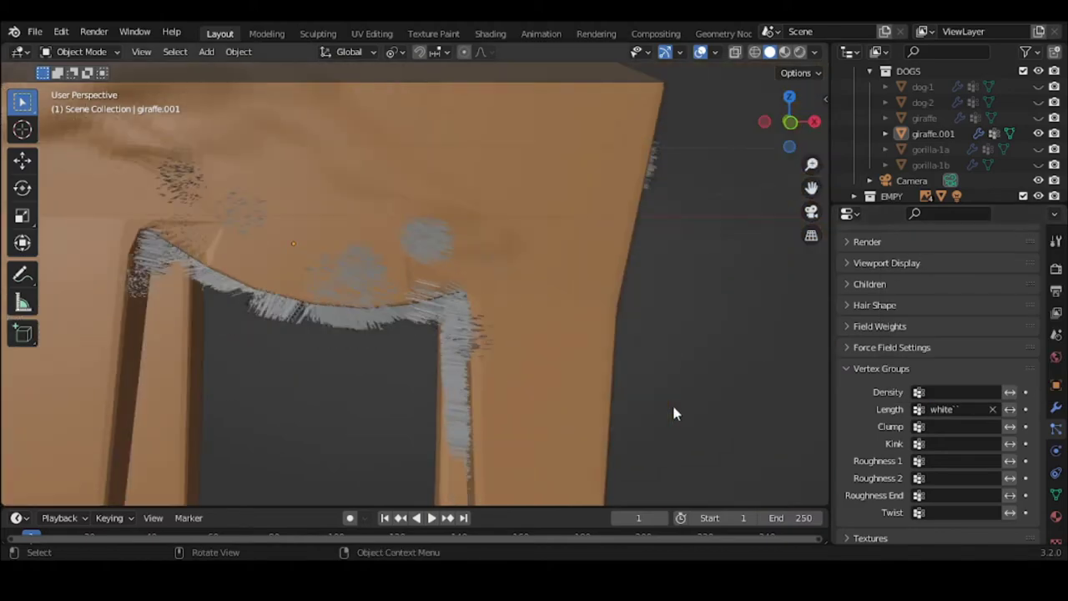
{"action": "scroll", "coordinate": [675, 413], "scroll_direction": "down", "scroll_amount": 5}
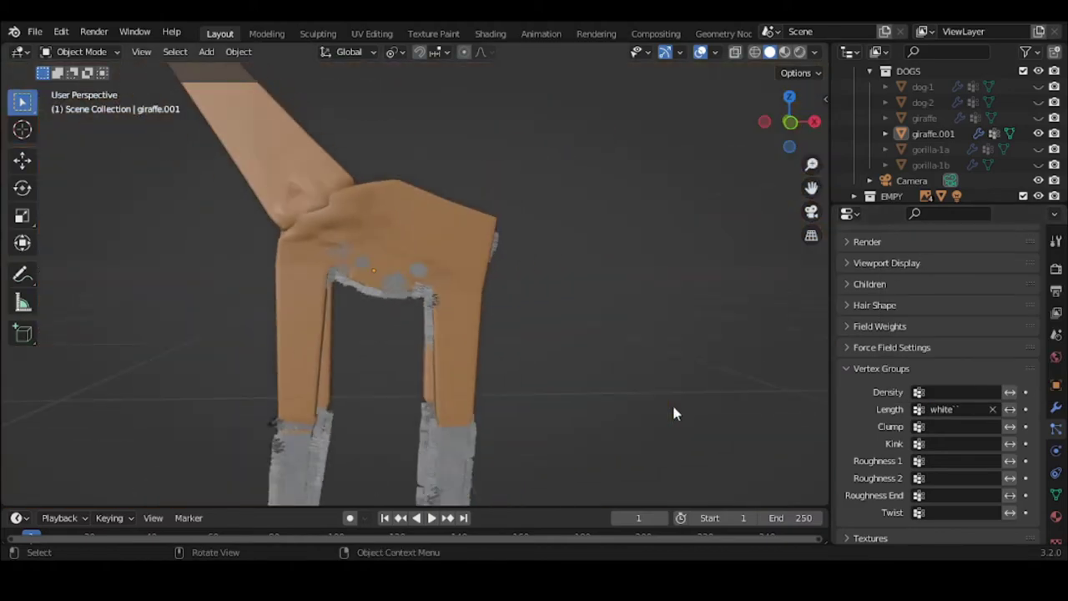
{"action": "middle_click_drag", "start_coordinate": [674, 413], "coordinate": [224, 384]}
Toggle the white hair's viewport display off and back on, checking the legs.
{"action": "scroll", "coordinate": [967, 363], "scroll_direction": "up", "scroll_amount": 5}
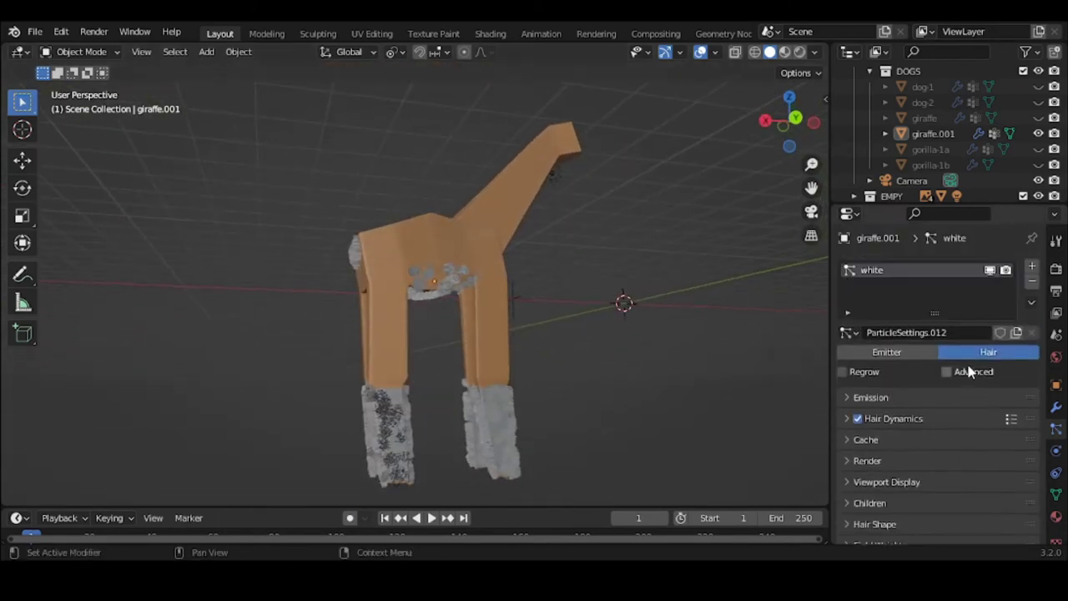
{"action": "left_click", "coordinate": [989, 271]}
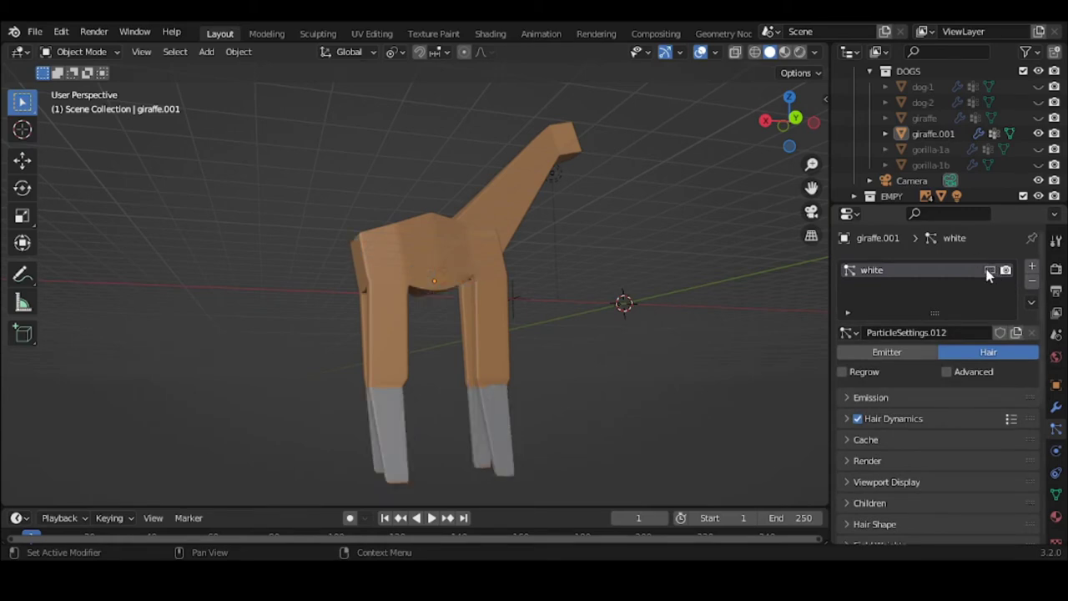
{"action": "left_click", "coordinate": [989, 271]}
{"action": "middle_click_drag", "start_coordinate": [569, 424], "coordinate": [489, 436]}
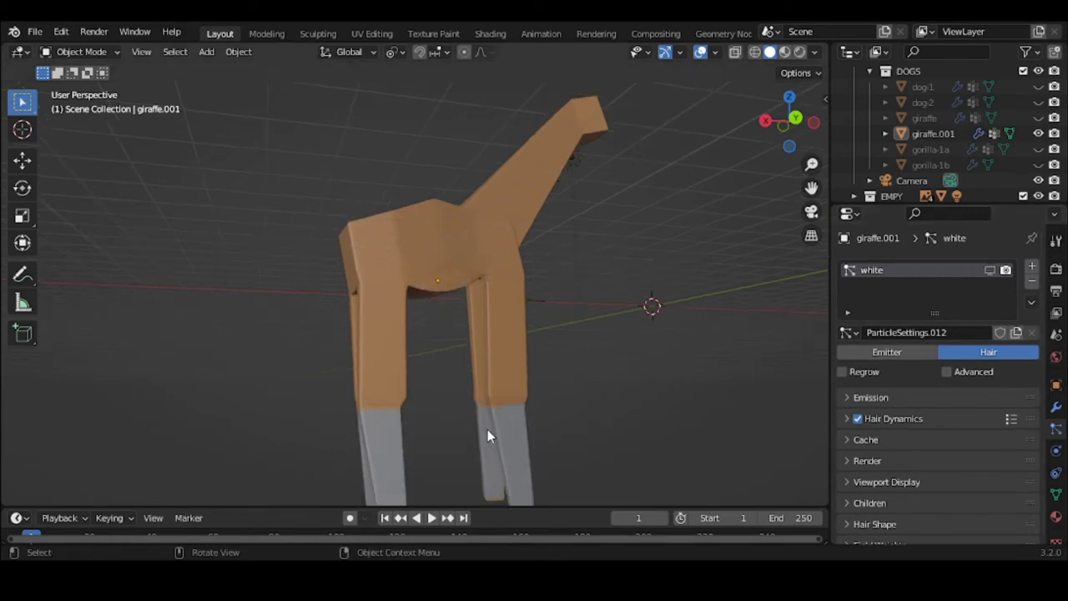
{"action": "left_click", "coordinate": [990, 271]}
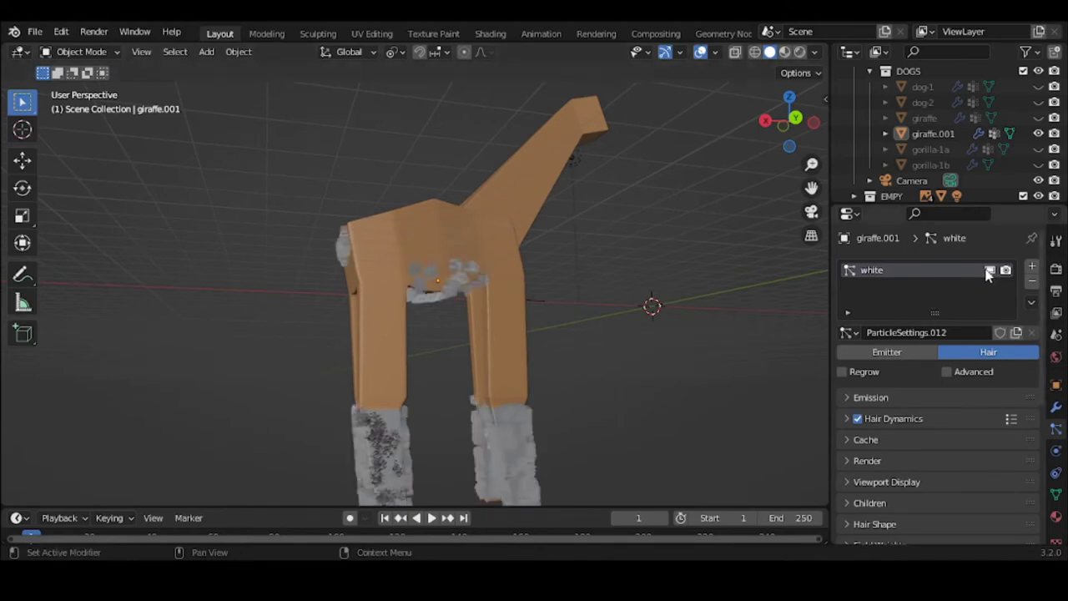
{"action": "middle_click_drag", "start_coordinate": [344, 342], "coordinate": [735, 337]}
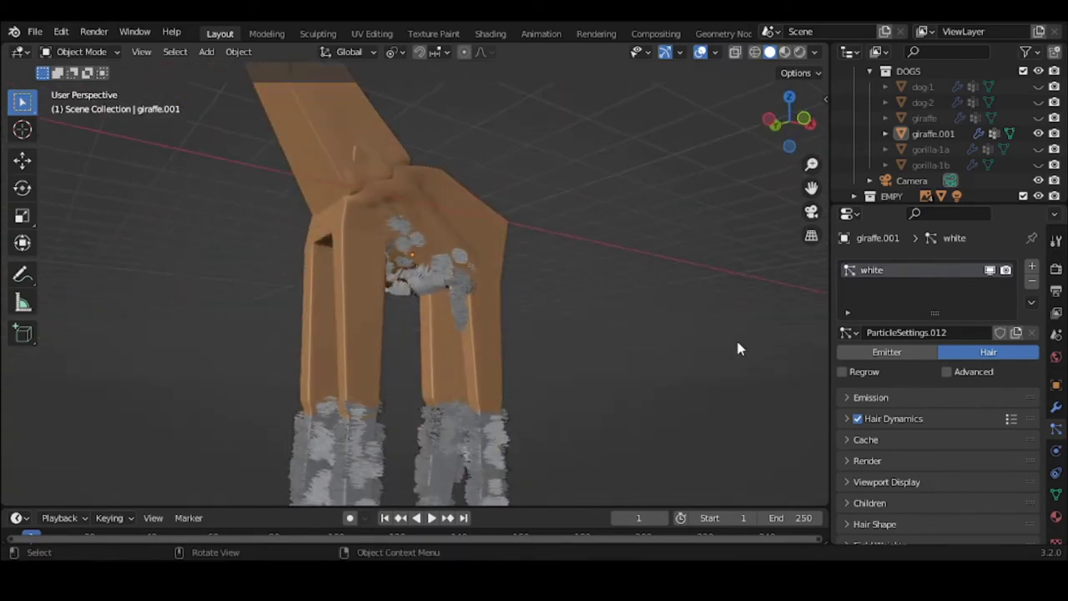
Switch the giraffe into Particle Edit mode.
{"action": "left_click", "coordinate": [74, 51]}
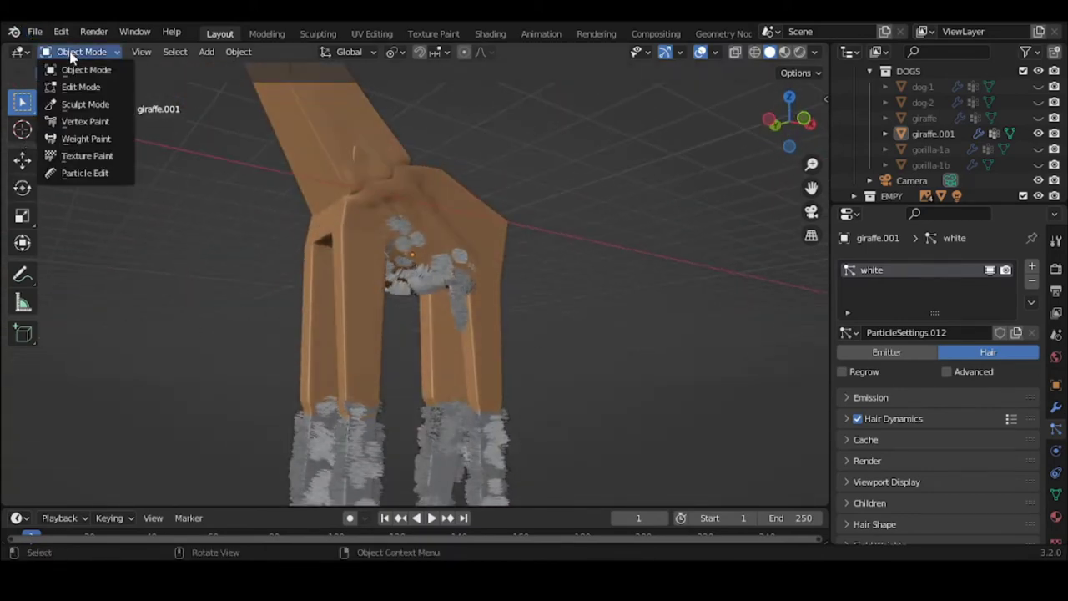
{"action": "left_click", "coordinate": [92, 173]}
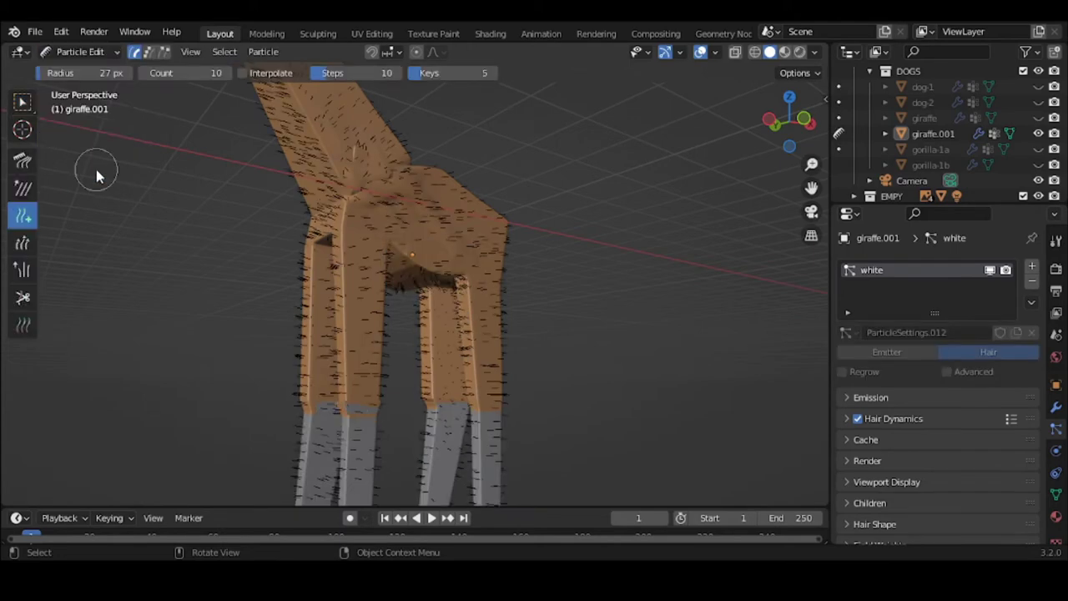
{"action": "scroll", "coordinate": [188, 309], "scroll_direction": "down", "scroll_amount": 2}
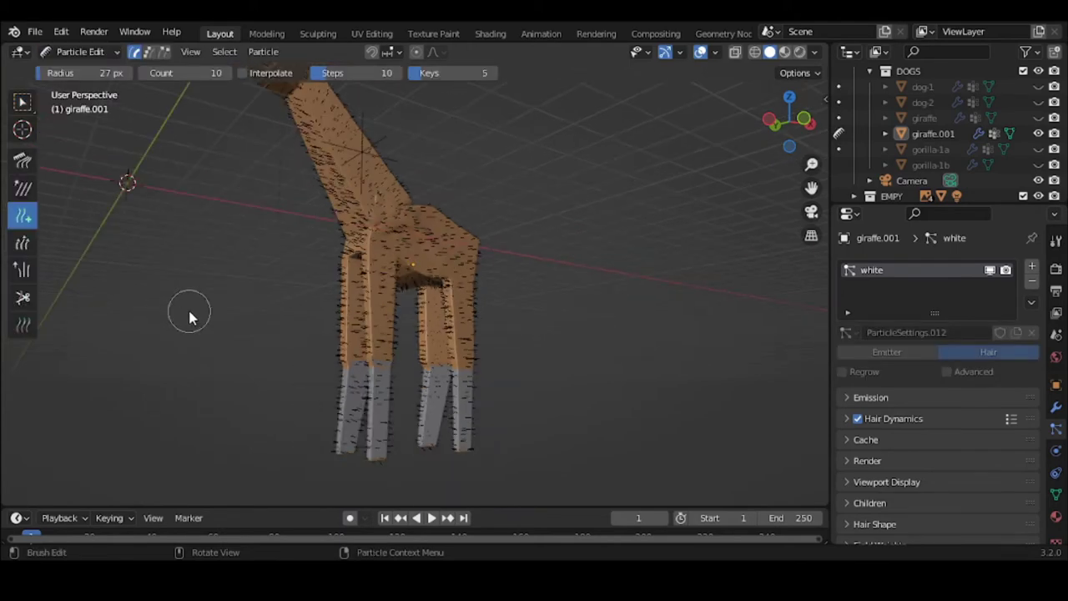
{"action": "scroll", "coordinate": [188, 315], "scroll_direction": "left", "scroll_amount": 2}
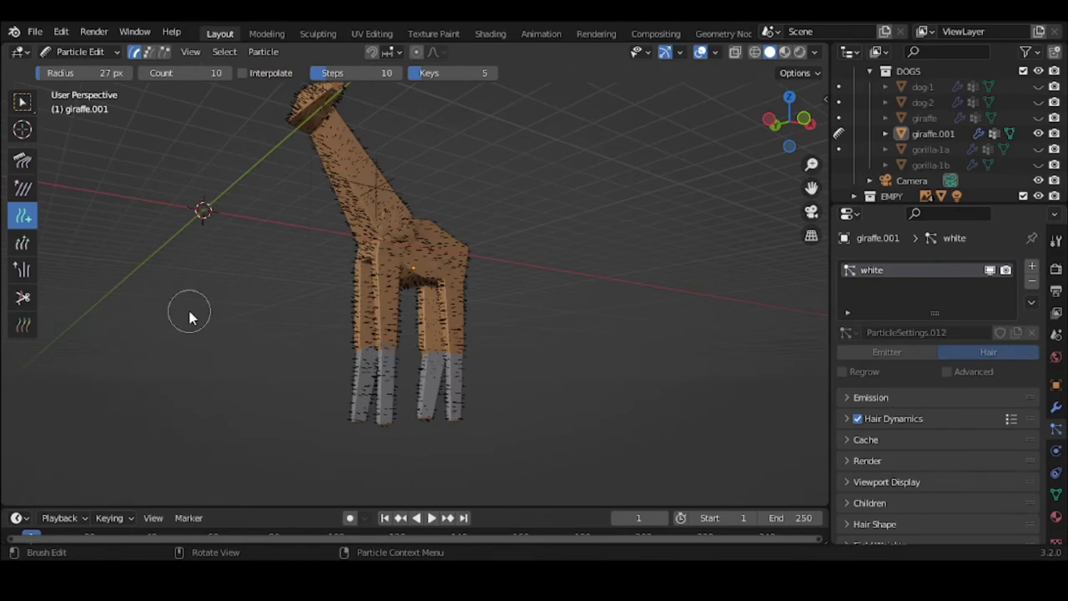
{"action": "left_click", "coordinate": [74, 52]}
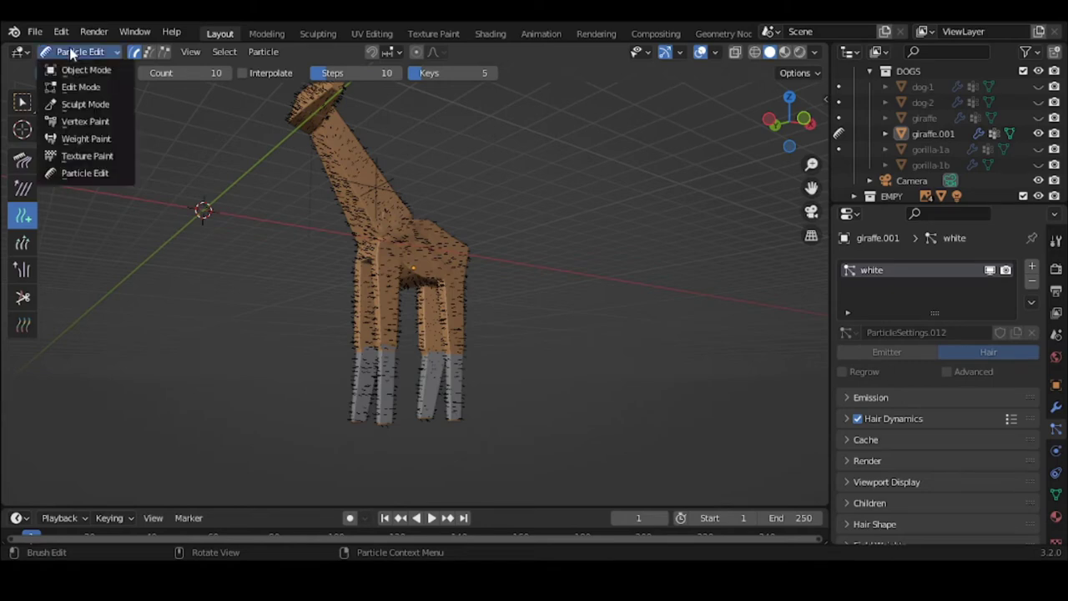
{"action": "left_click", "coordinate": [84, 71]}
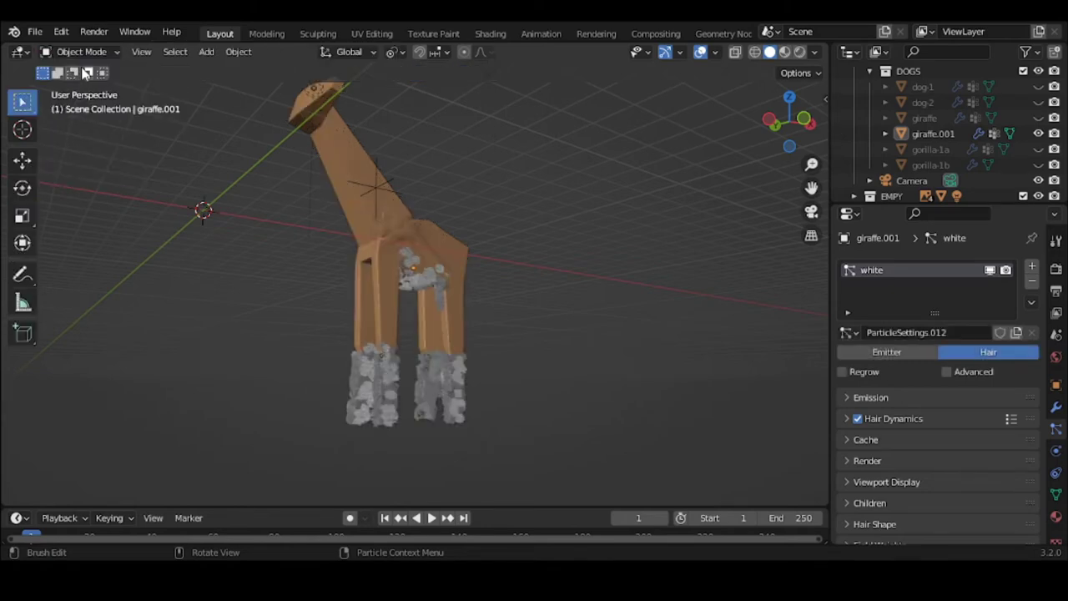
{"action": "left_click", "coordinate": [83, 52]}
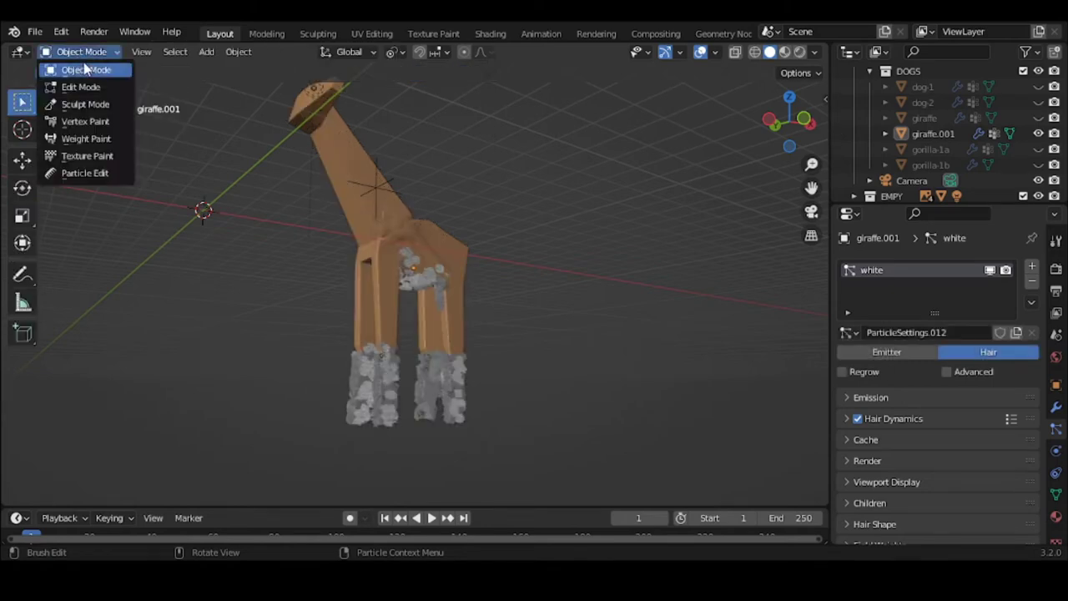
{"action": "left_click", "coordinate": [99, 173]}
{"action": "scroll", "coordinate": [245, 365], "scroll_direction": "up", "scroll_amount": 2}
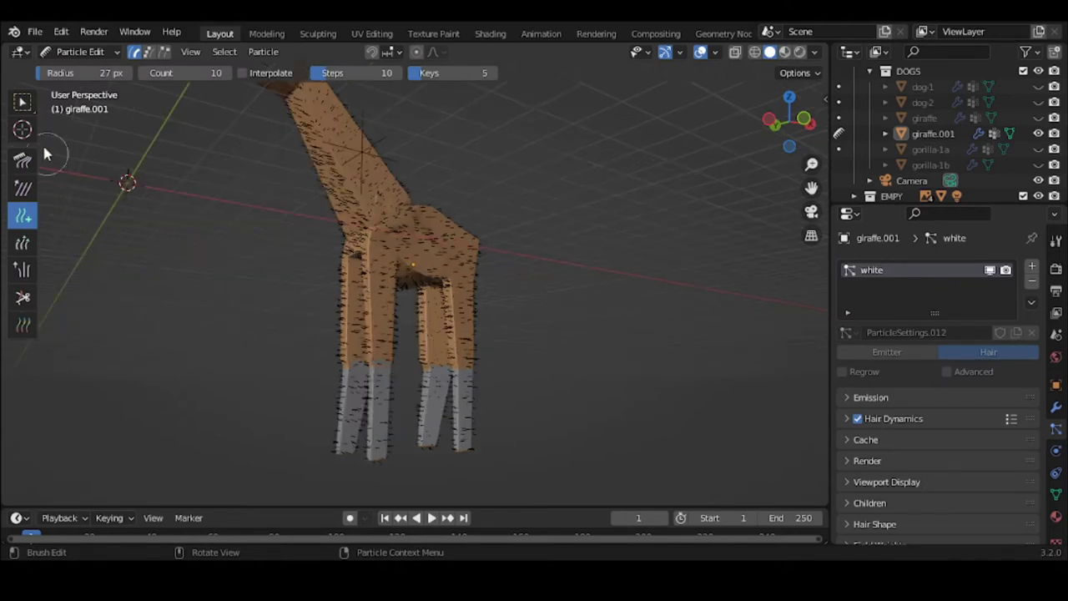
Use the Comb brush to comb the white hair on all four lower legs downward.
{"action": "left_click", "coordinate": [23, 160]}
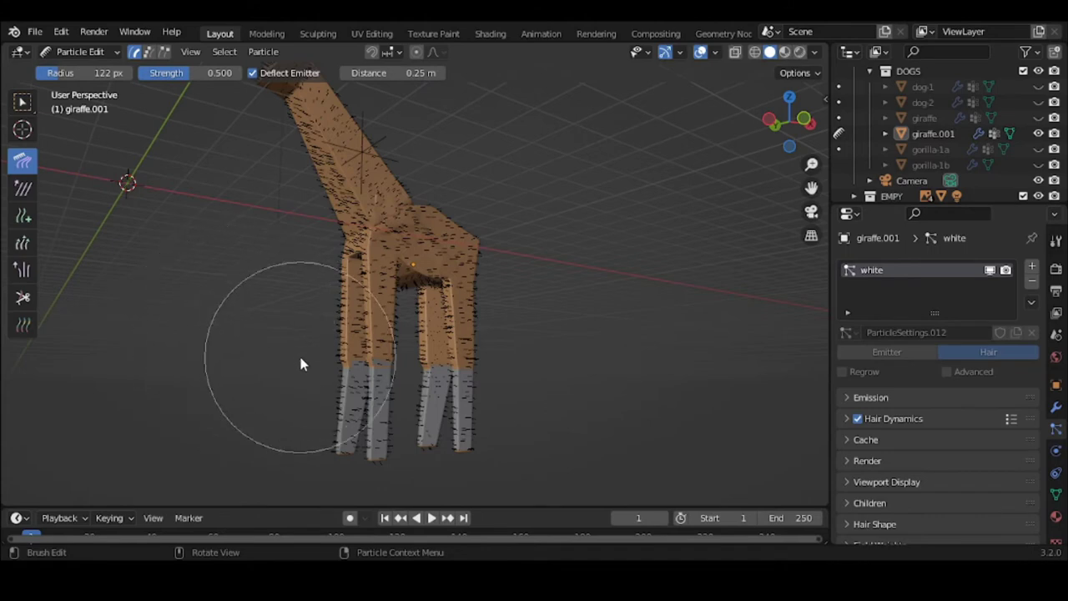
{"action": "mouse_move", "coordinate": [301, 362]}
{"action": "left_mouse_down"}
{"action": "mouse_move", "coordinate": [324, 379]}
{"action": "mouse_move", "coordinate": [350, 382]}
{"action": "mouse_move", "coordinate": [358, 433]}
{"action": "left_mouse_up"}
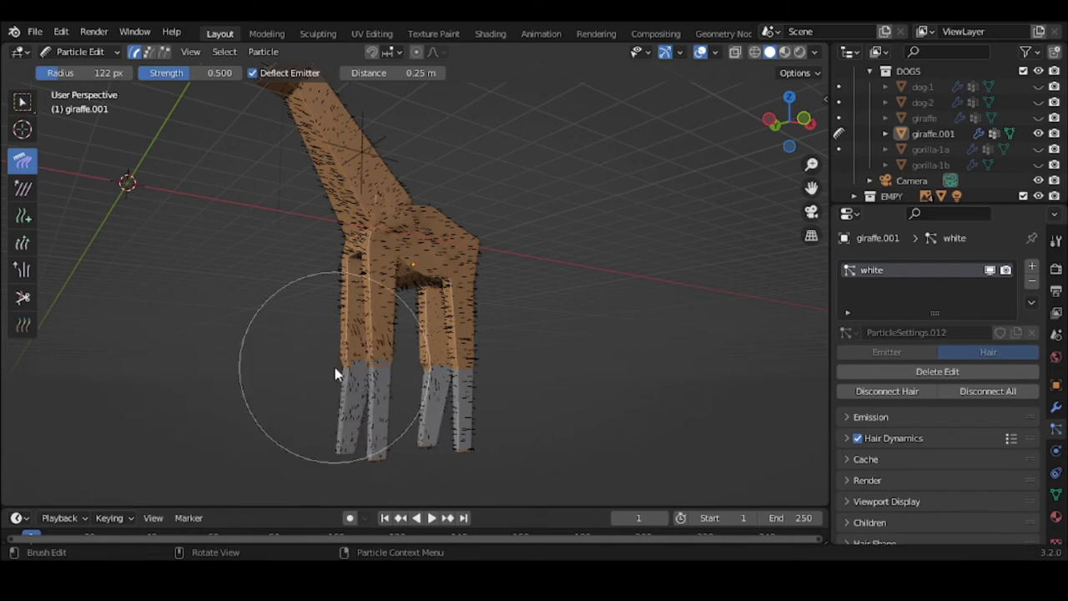
{"action": "mouse_move", "coordinate": [397, 412]}
{"action": "left_mouse_down"}
{"action": "mouse_move", "coordinate": [443, 393]}
{"action": "mouse_move", "coordinate": [393, 402]}
{"action": "mouse_move", "coordinate": [375, 429]}
{"action": "mouse_move", "coordinate": [377, 455]}
{"action": "mouse_move", "coordinate": [415, 434]}
{"action": "mouse_move", "coordinate": [437, 375]}
{"action": "mouse_move", "coordinate": [432, 443]}
{"action": "mouse_move", "coordinate": [436, 434]}
{"action": "mouse_move", "coordinate": [425, 393]}
{"action": "mouse_move", "coordinate": [425, 438]}
{"action": "mouse_move", "coordinate": [465, 394]}
{"action": "mouse_move", "coordinate": [466, 448]}
{"action": "left_mouse_up"}
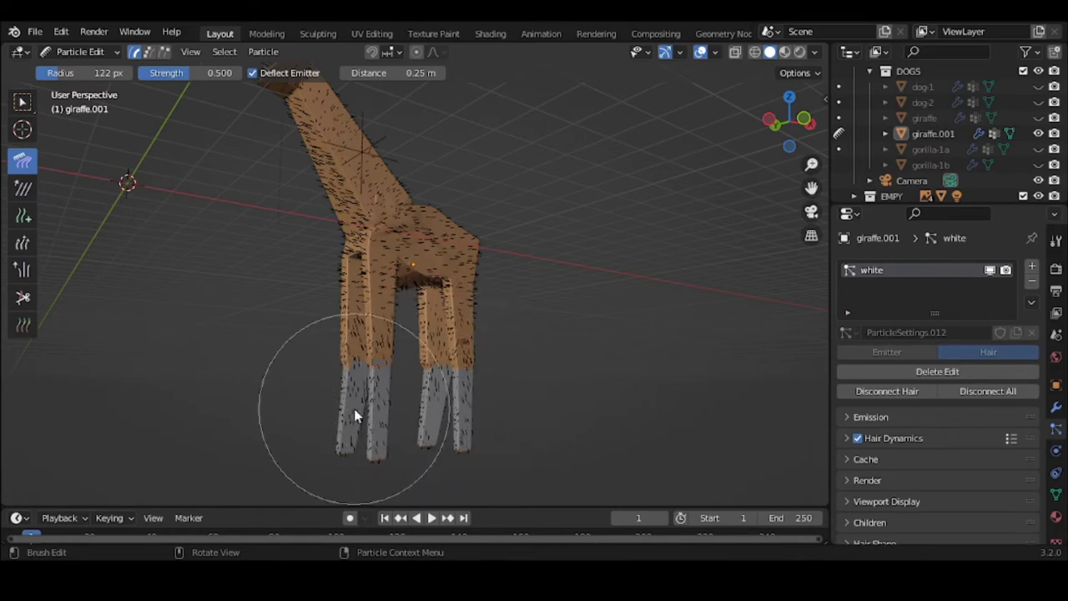
{"action": "middle_click_drag", "start_coordinate": [358, 417], "coordinate": [590, 420]}
{"action": "mouse_move", "coordinate": [590, 420]}
{"action": "left_mouse_down"}
{"action": "mouse_move", "coordinate": [495, 374]}
{"action": "mouse_move", "coordinate": [500, 432]}
{"action": "mouse_move", "coordinate": [385, 360]}
{"action": "mouse_move", "coordinate": [402, 447]}
{"action": "mouse_move", "coordinate": [414, 401]}
{"action": "mouse_move", "coordinate": [408, 371]}
{"action": "mouse_move", "coordinate": [425, 431]}
{"action": "left_mouse_up"}
{"action": "middle_click_drag", "start_coordinate": [424, 431], "coordinate": [381, 415]}
{"action": "mouse_move", "coordinate": [382, 414]}
{"action": "left_mouse_down"}
{"action": "mouse_move", "coordinate": [429, 404]}
{"action": "mouse_move", "coordinate": [419, 451]}
{"action": "left_mouse_up"}
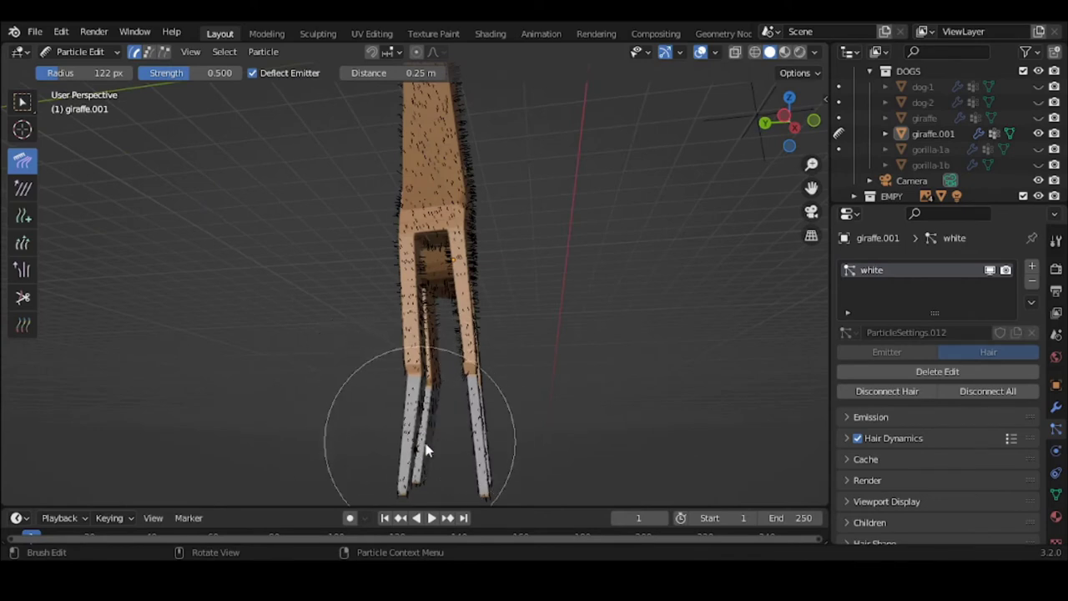
{"action": "mouse_move", "coordinate": [427, 449]}
{"action": "middle_mouse_down"}
{"action": "mouse_move", "coordinate": [412, 441]}
{"action": "mouse_move", "coordinate": [479, 444]}
{"action": "mouse_move", "coordinate": [501, 406]}
{"action": "mouse_move", "coordinate": [518, 451]}
{"action": "middle_mouse_up"}
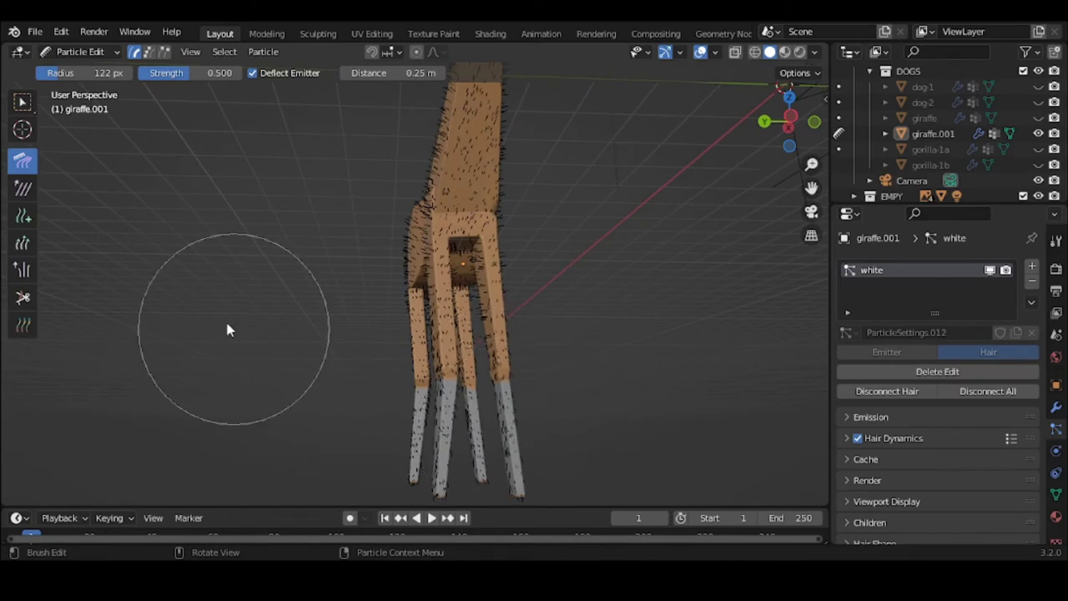
{"action": "left_click", "coordinate": [73, 53]}
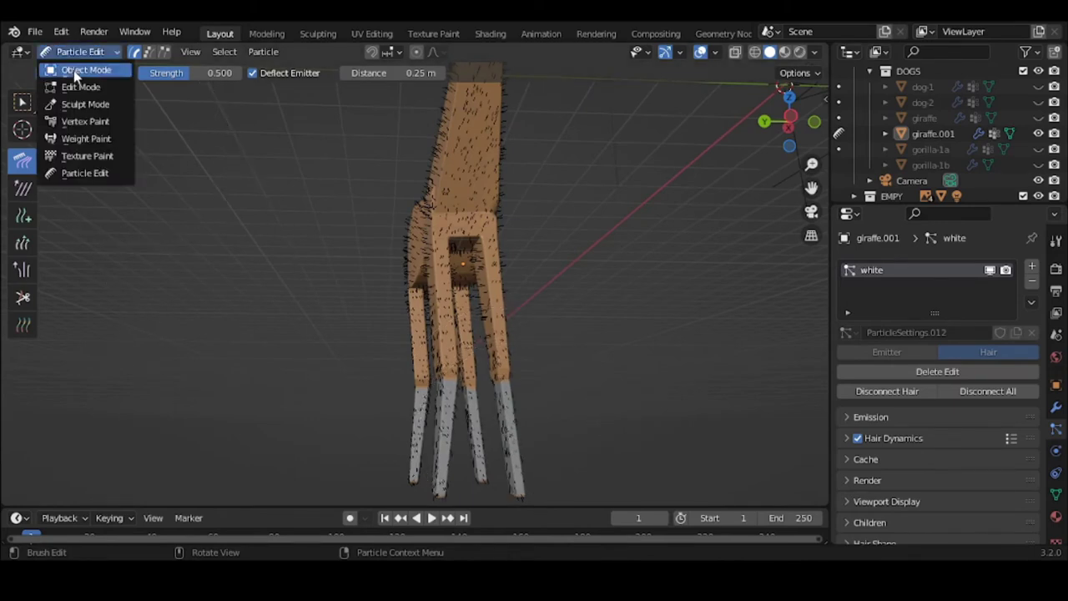
Return to Object Mode and zoom in on the furry lower legs.
{"action": "left_click", "coordinate": [76, 71]}
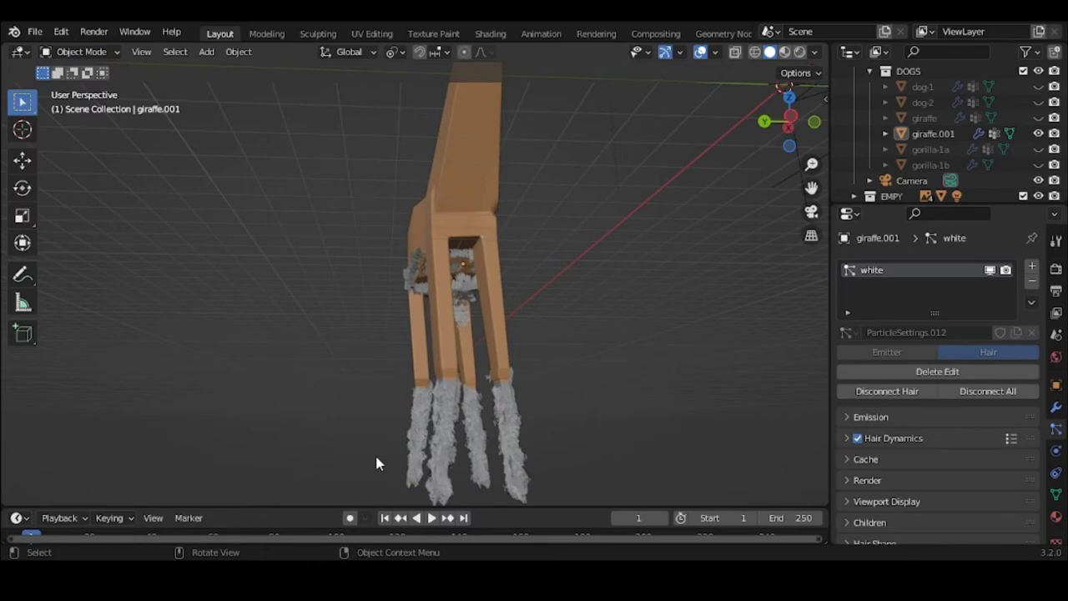
{"action": "scroll", "coordinate": [375, 455], "scroll_direction": "up", "scroll_amount": 2}
{"action": "middle_click_drag", "start_coordinate": [376, 460], "coordinate": [558, 445]}
{"action": "scroll", "coordinate": [553, 451], "scroll_direction": "up", "scroll_amount": 1}
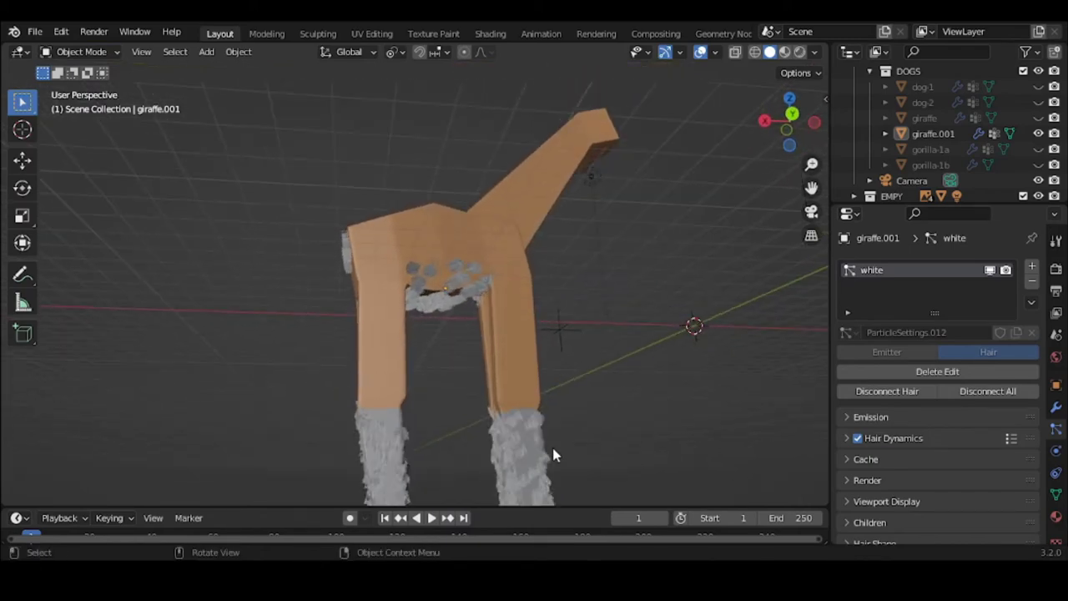
{"action": "scroll", "coordinate": [554, 449], "scroll_direction": "up", "scroll_amount": 1}
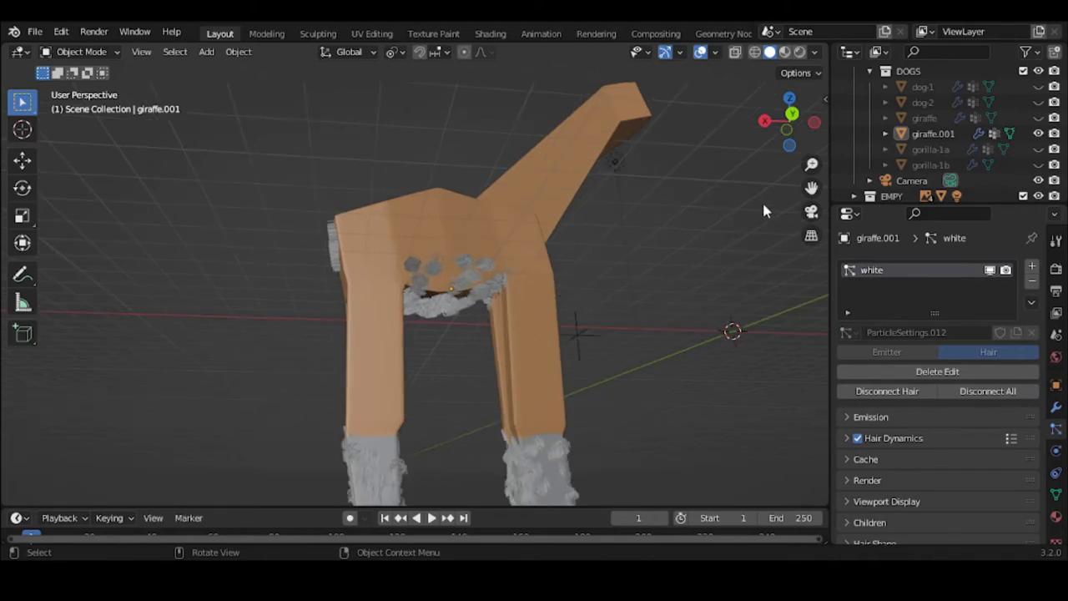
{"action": "left_click_drag", "start_coordinate": [809, 187], "coordinate": [812, 33]}
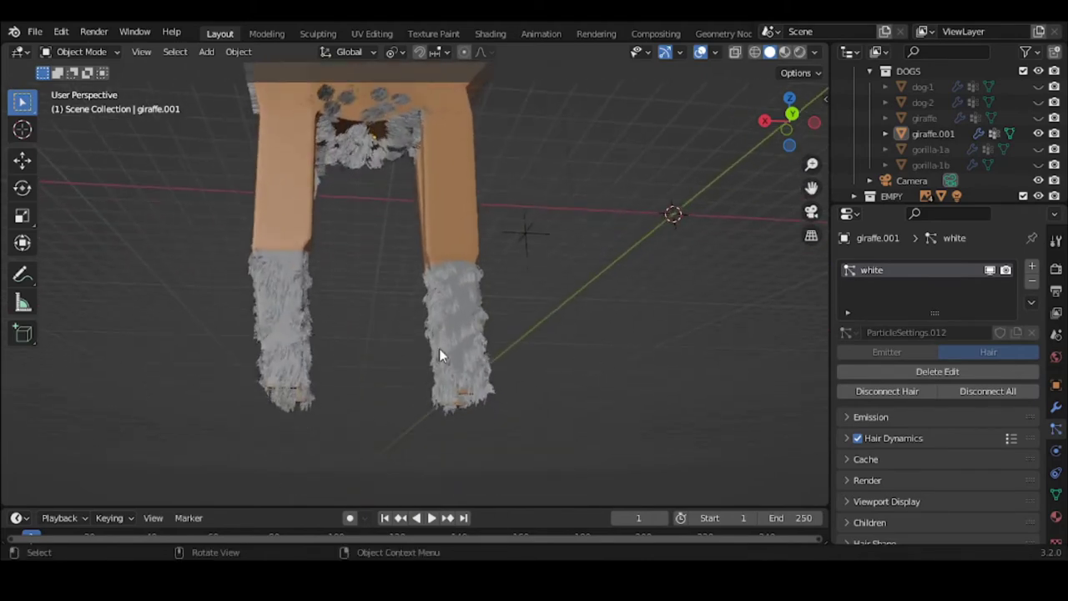
{"action": "scroll", "coordinate": [439, 348], "scroll_direction": "up", "scroll_amount": 2}
{"action": "scroll", "coordinate": [431, 348], "scroll_direction": "up", "scroll_amount": 1}
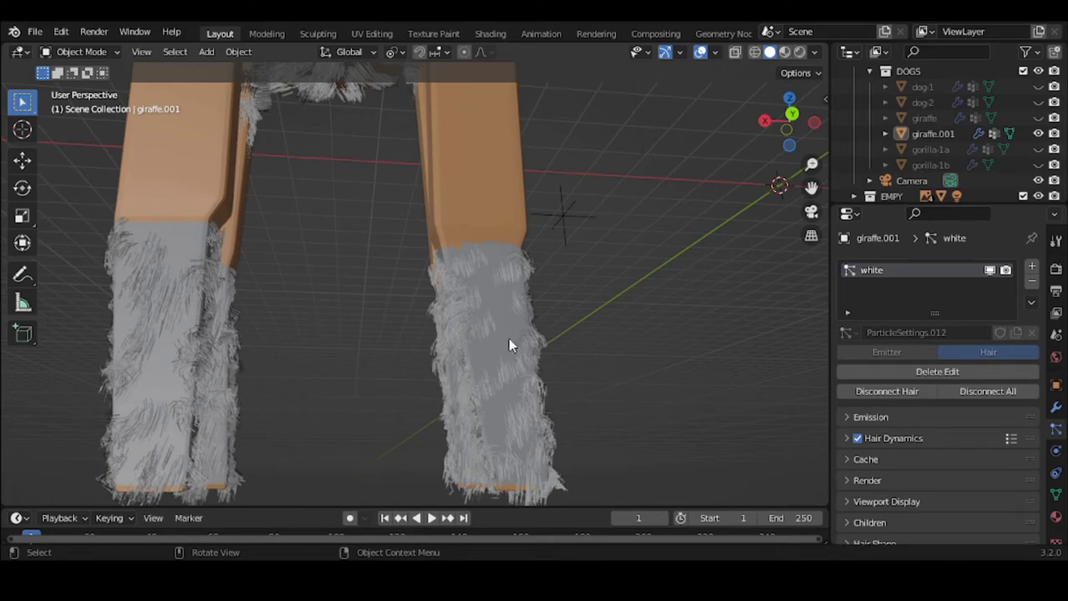
In Particle Edit, use the Add brush to add hairs along the grey right leg.
{"action": "left_click", "coordinate": [64, 54]}
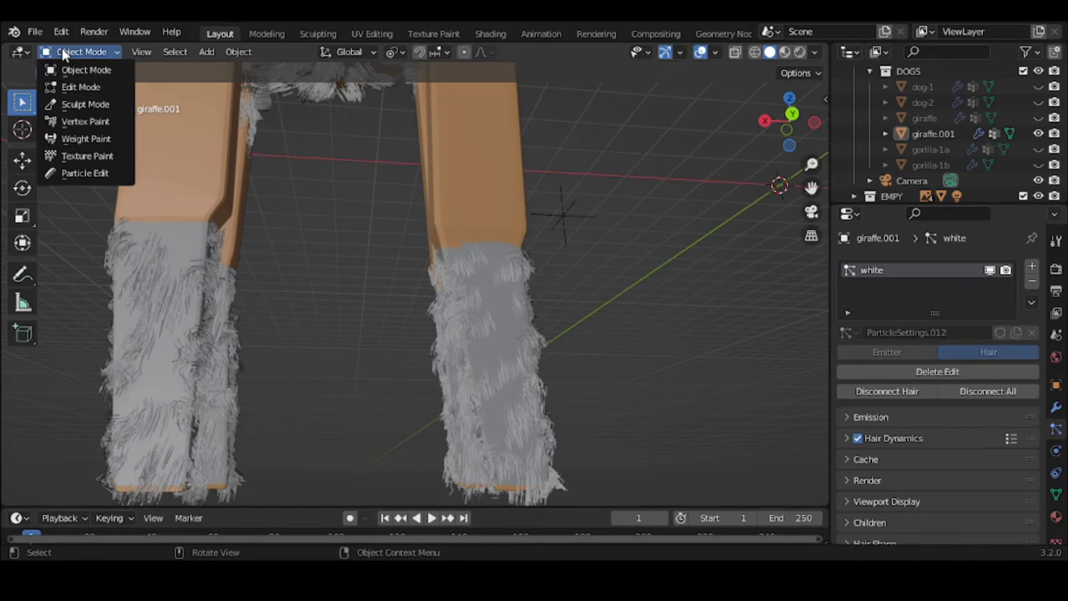
{"action": "left_click", "coordinate": [92, 173]}
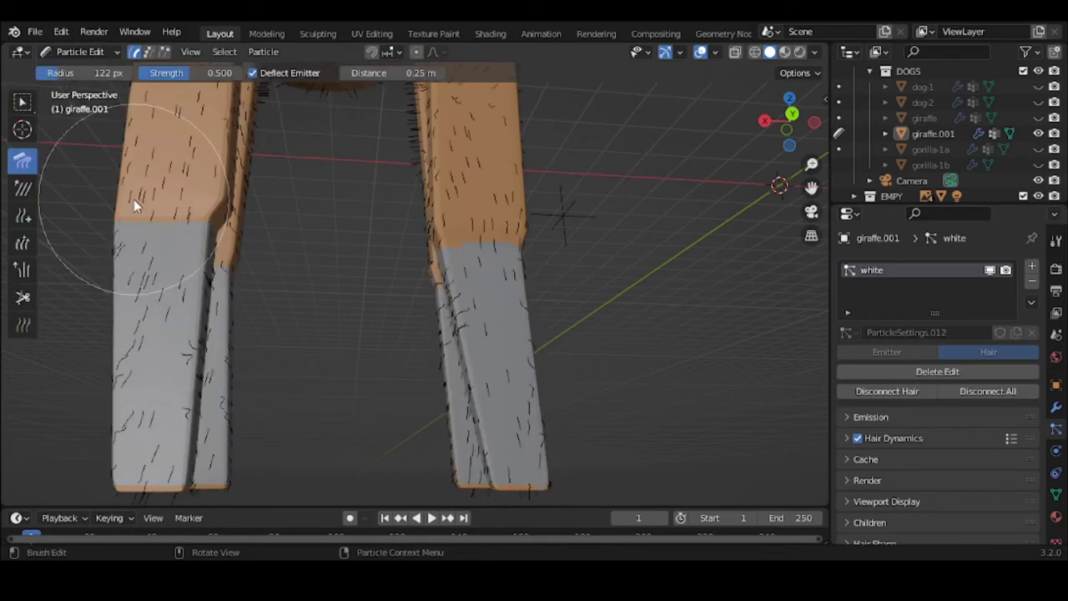
{"action": "left_click", "coordinate": [20, 217]}
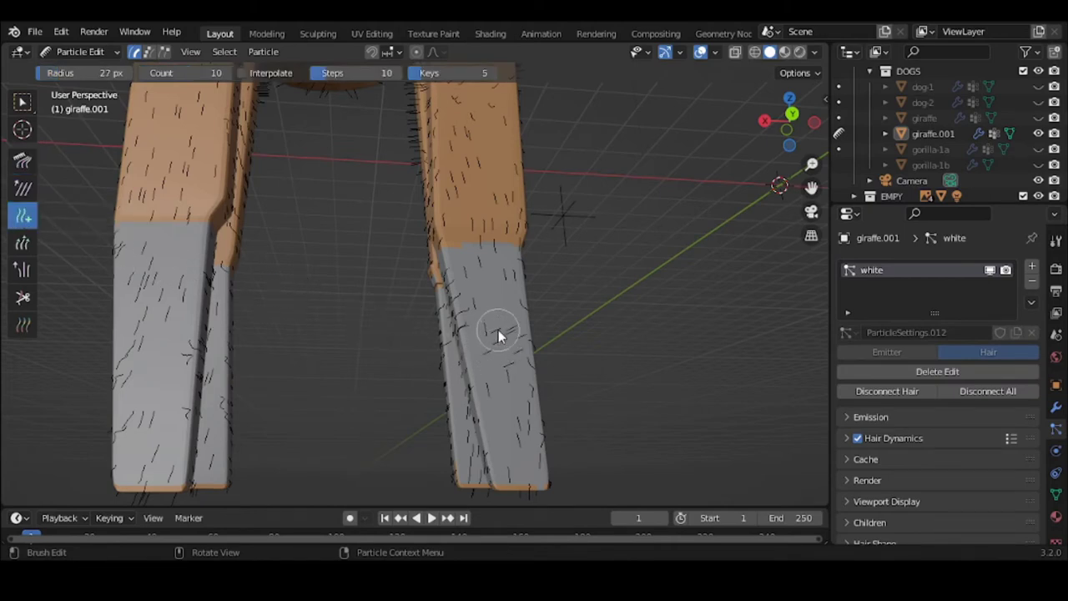
{"action": "mouse_move", "coordinate": [489, 293]}
{"action": "left_mouse_down"}
{"action": "mouse_move", "coordinate": [462, 261]}
{"action": "mouse_move", "coordinate": [488, 300]}
{"action": "left_mouse_up"}
{"action": "mouse_move", "coordinate": [494, 338]}
{"action": "left_mouse_down"}
{"action": "mouse_move", "coordinate": [507, 437]}
{"action": "mouse_move", "coordinate": [498, 411]}
{"action": "left_mouse_up"}
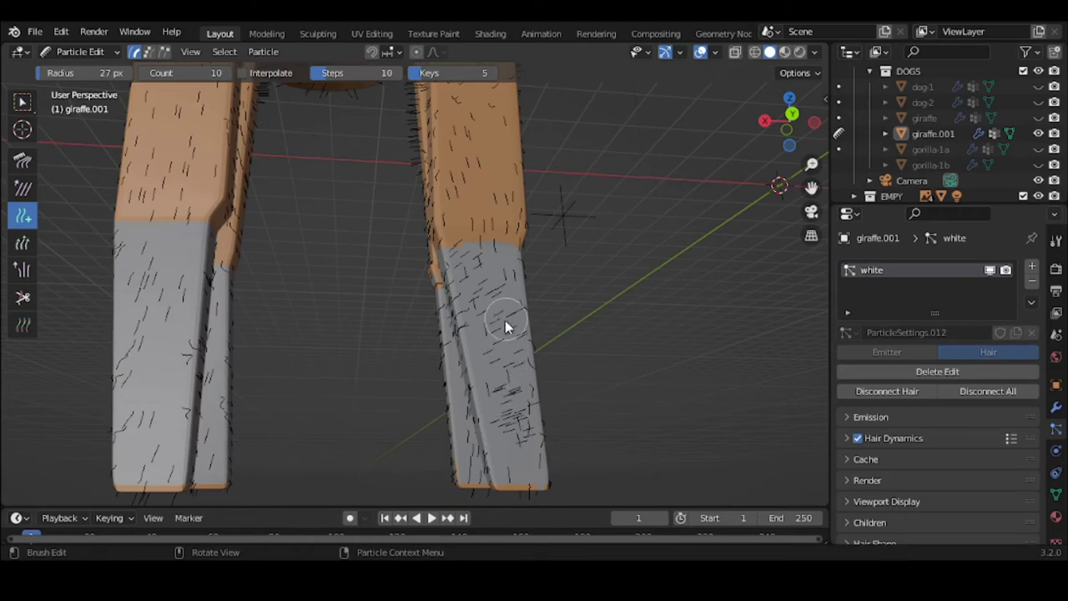
{"action": "left_click", "coordinate": [484, 365]}
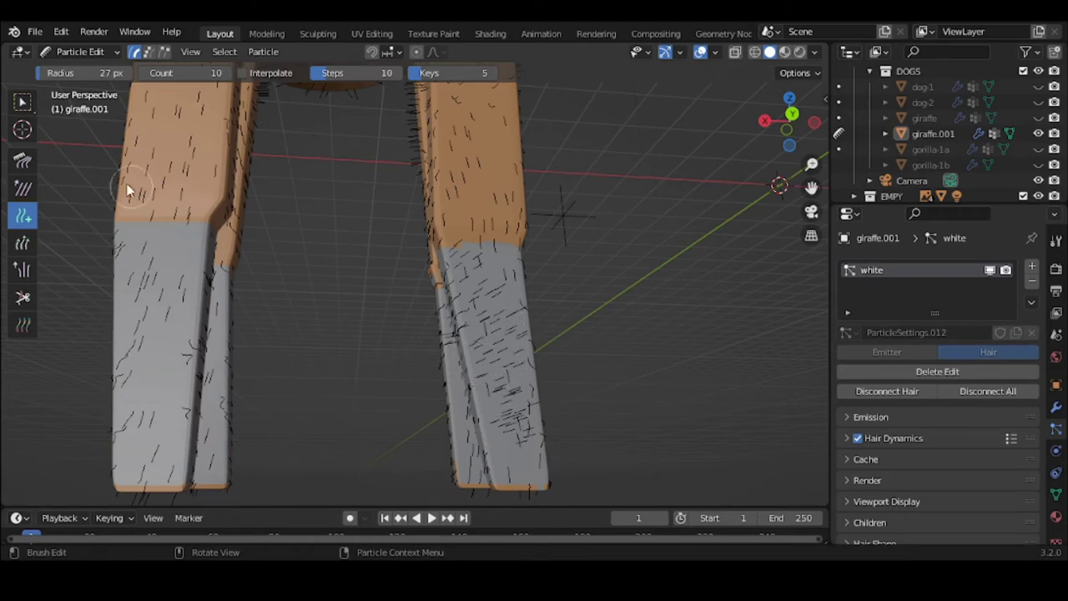
Comb the new leg hairs downward and return to Object Mode.
{"action": "left_click", "coordinate": [27, 161]}
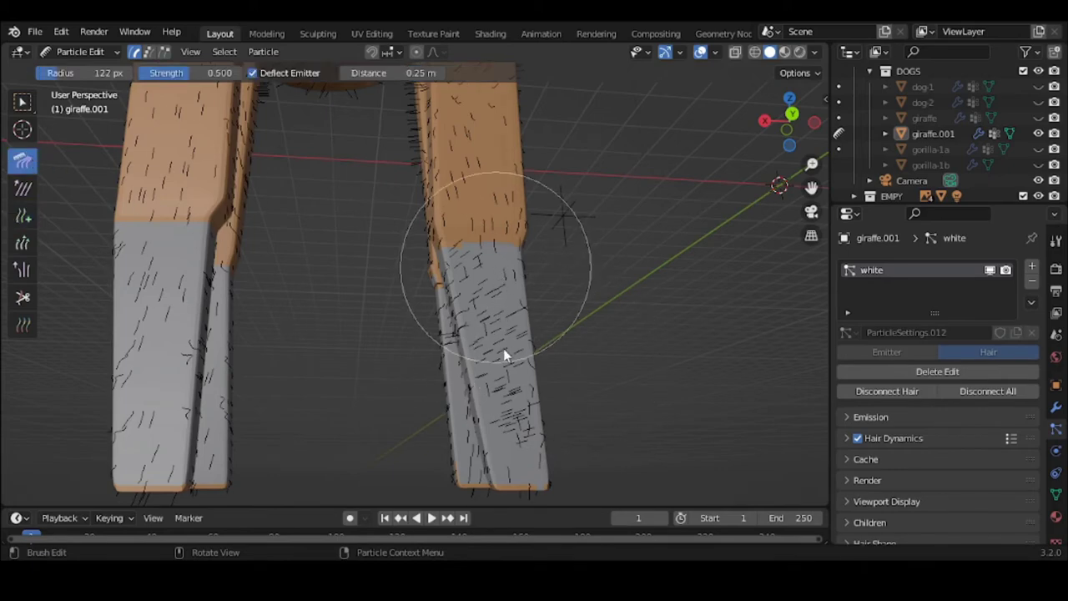
{"action": "mouse_move", "coordinate": [503, 352]}
{"action": "left_mouse_down"}
{"action": "mouse_move", "coordinate": [506, 441]}
{"action": "mouse_move", "coordinate": [496, 451]}
{"action": "mouse_move", "coordinate": [455, 386]}
{"action": "left_mouse_up"}
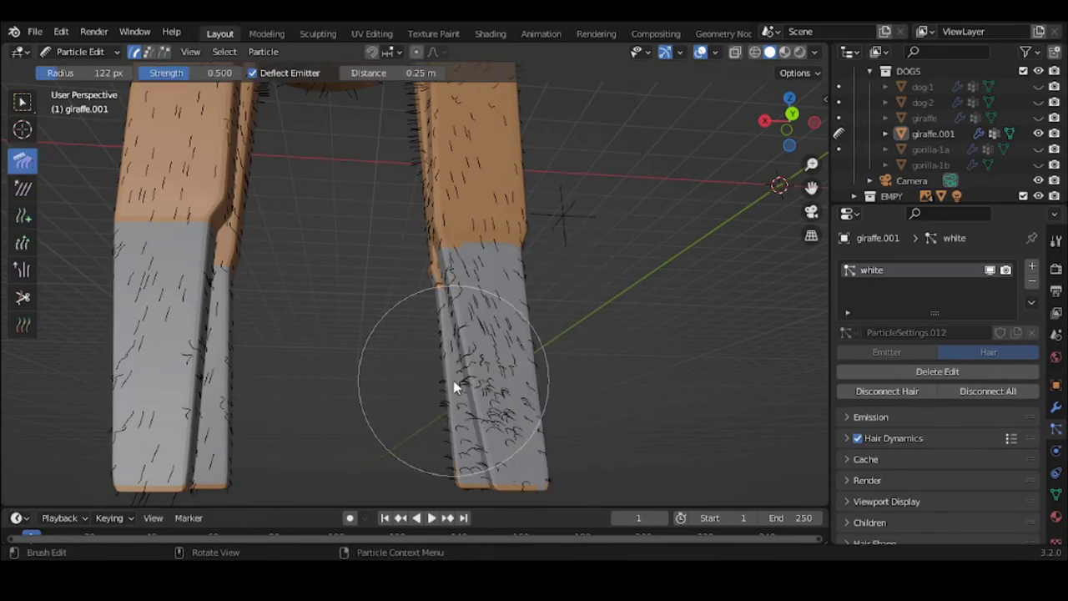
{"action": "middle_click_drag", "start_coordinate": [455, 387], "coordinate": [478, 385]}
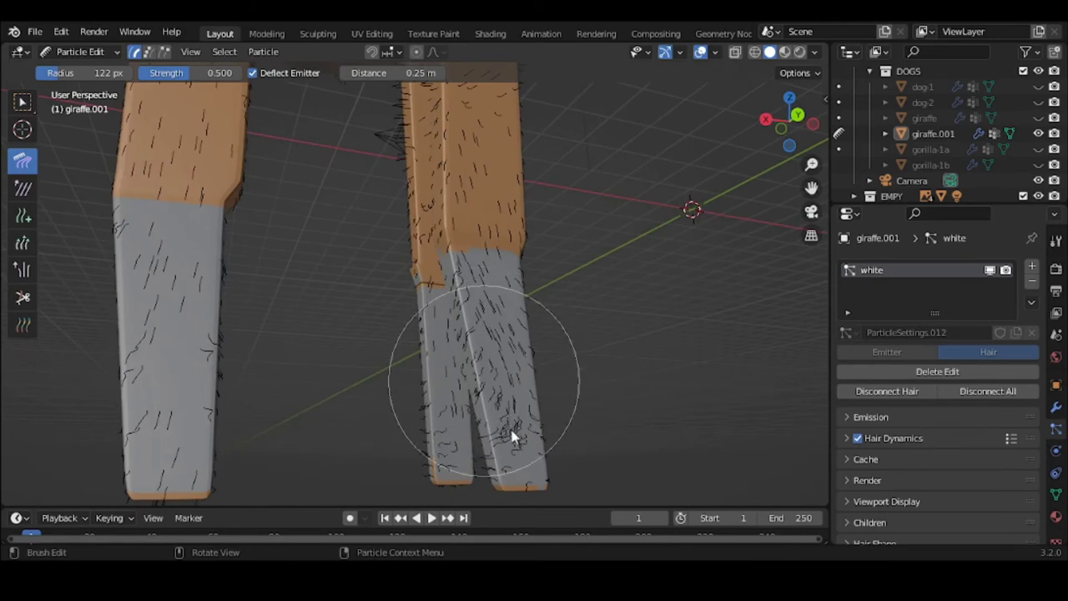
{"action": "mouse_move", "coordinate": [514, 437]}
{"action": "left_mouse_down"}
{"action": "mouse_move", "coordinate": [519, 457]}
{"action": "mouse_move", "coordinate": [529, 441]}
{"action": "mouse_move", "coordinate": [527, 345]}
{"action": "mouse_move", "coordinate": [498, 262]}
{"action": "left_mouse_up"}
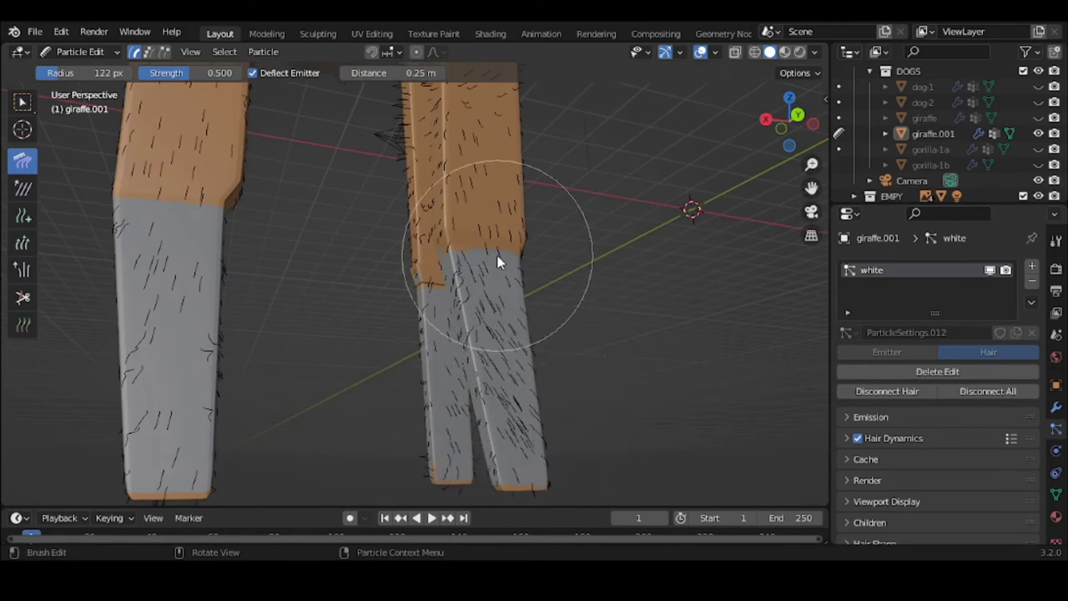
{"action": "middle_click_drag", "start_coordinate": [480, 386], "coordinate": [481, 387]}
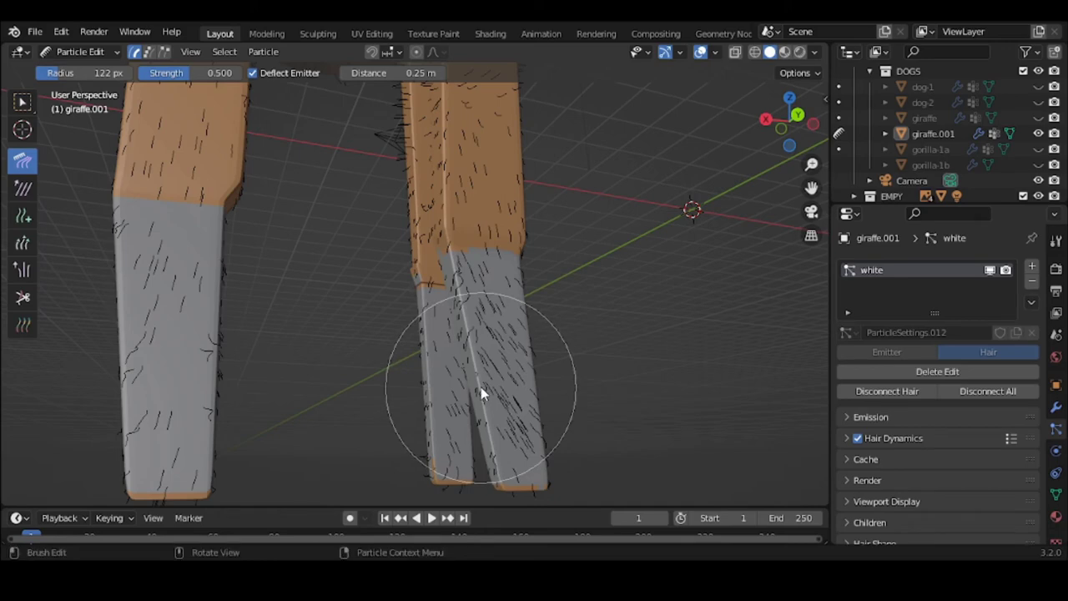
{"action": "left_click", "coordinate": [82, 53]}
{"action": "left_click", "coordinate": [87, 71]}
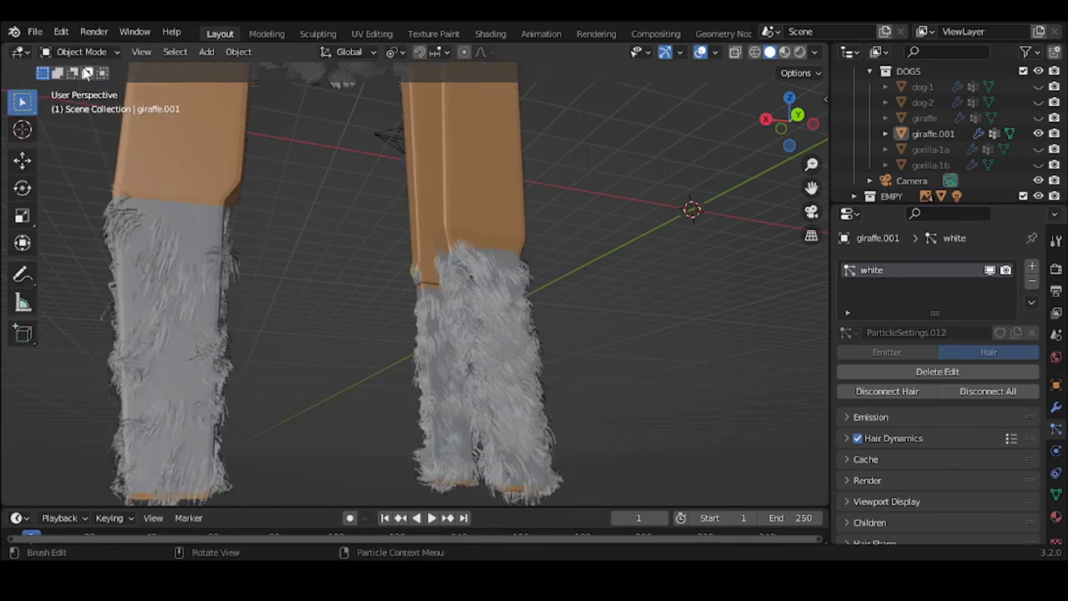
View the legs from the other side and set the Particle Edit brush radius to 19 px.
{"action": "middle_click_drag", "start_coordinate": [480, 314], "coordinate": [500, 357]}
{"action": "scroll", "coordinate": [393, 322], "scroll_direction": "up", "scroll_amount": 3}
{"action": "middle_click_drag", "start_coordinate": [393, 322], "coordinate": [429, 322]}
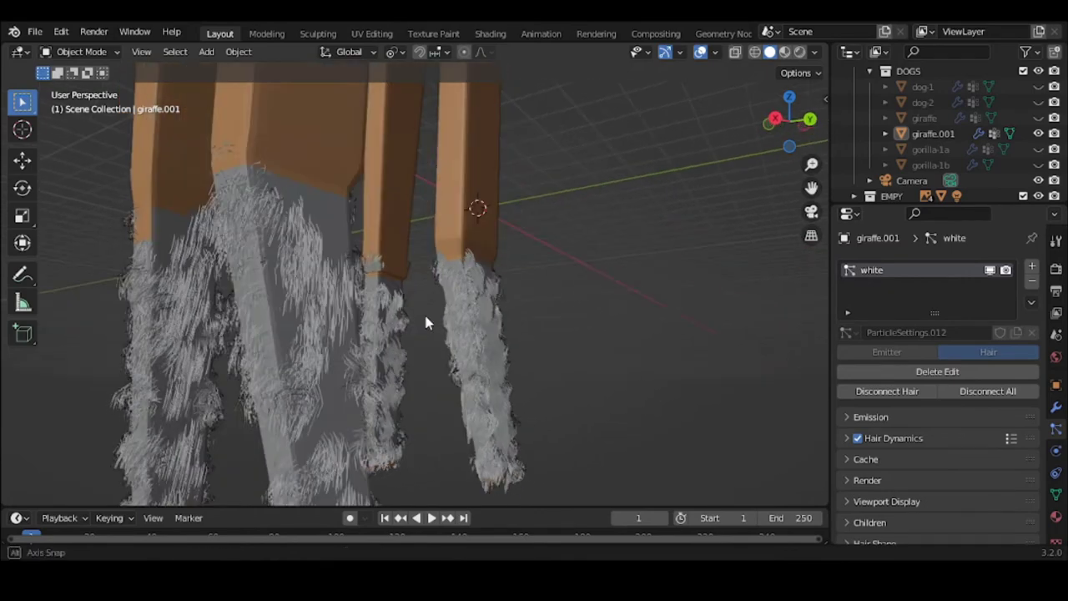
{"action": "left_click", "coordinate": [86, 52]}
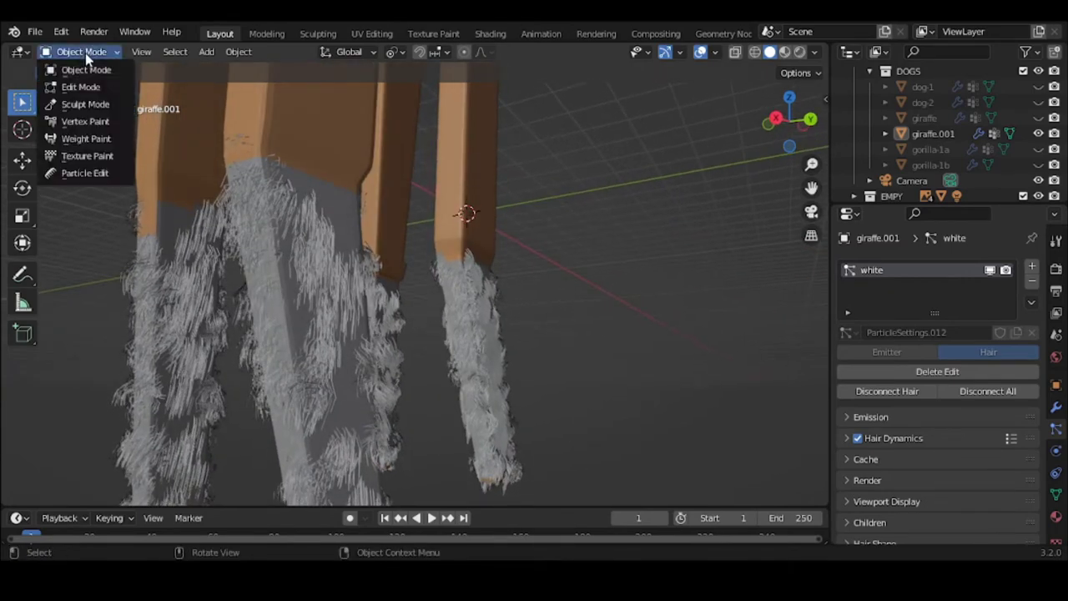
{"action": "left_click", "coordinate": [98, 173]}
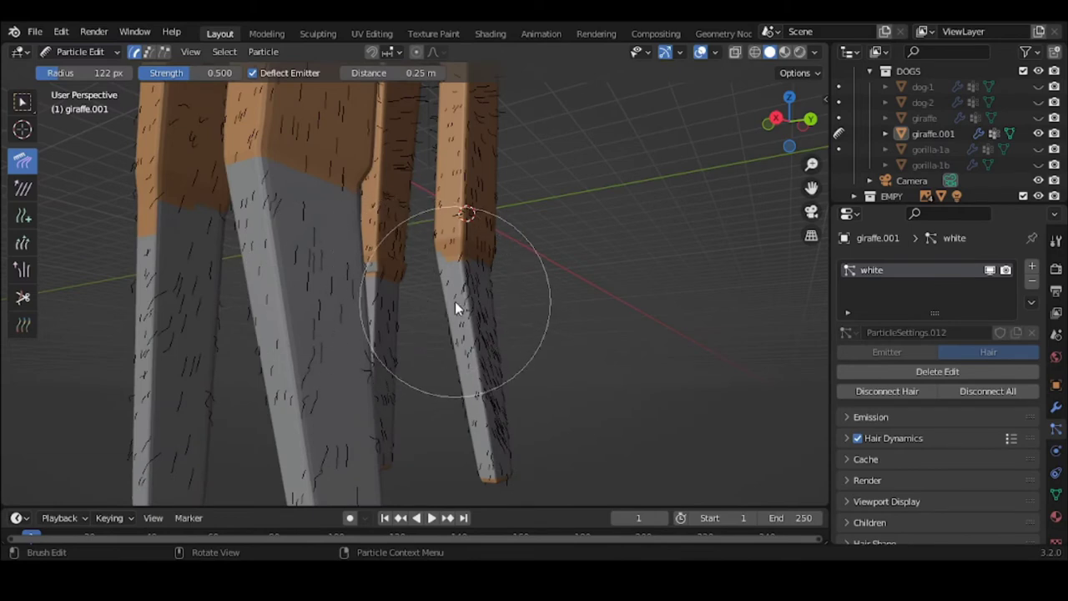
{"action": "key", "text": "f"}
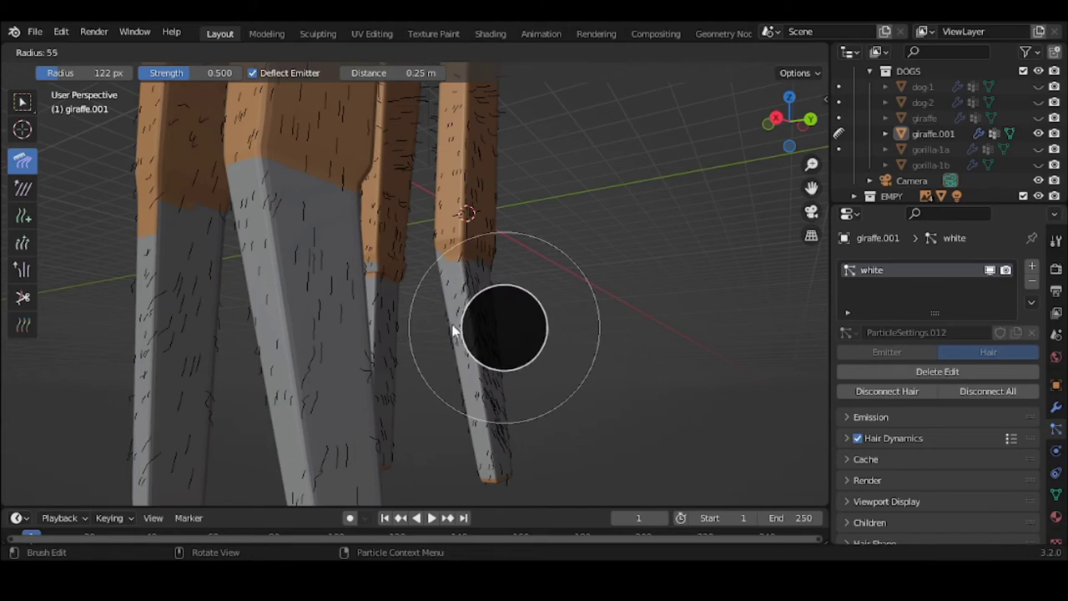
{"action": "left_click", "coordinate": [422, 311]}
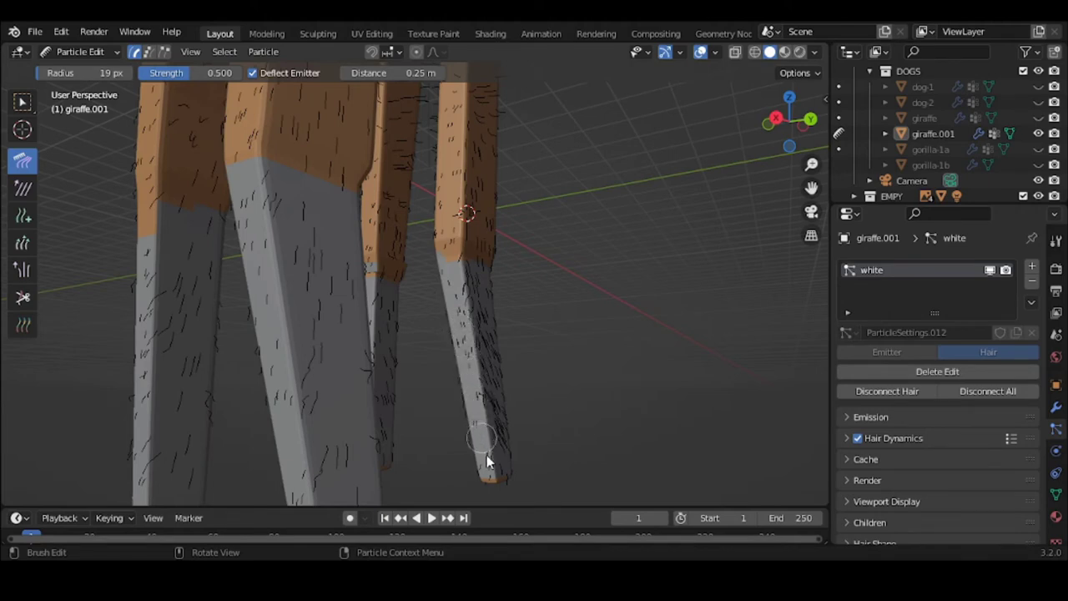
{"action": "left_click", "coordinate": [64, 52]}
{"action": "left_click", "coordinate": [83, 70]}
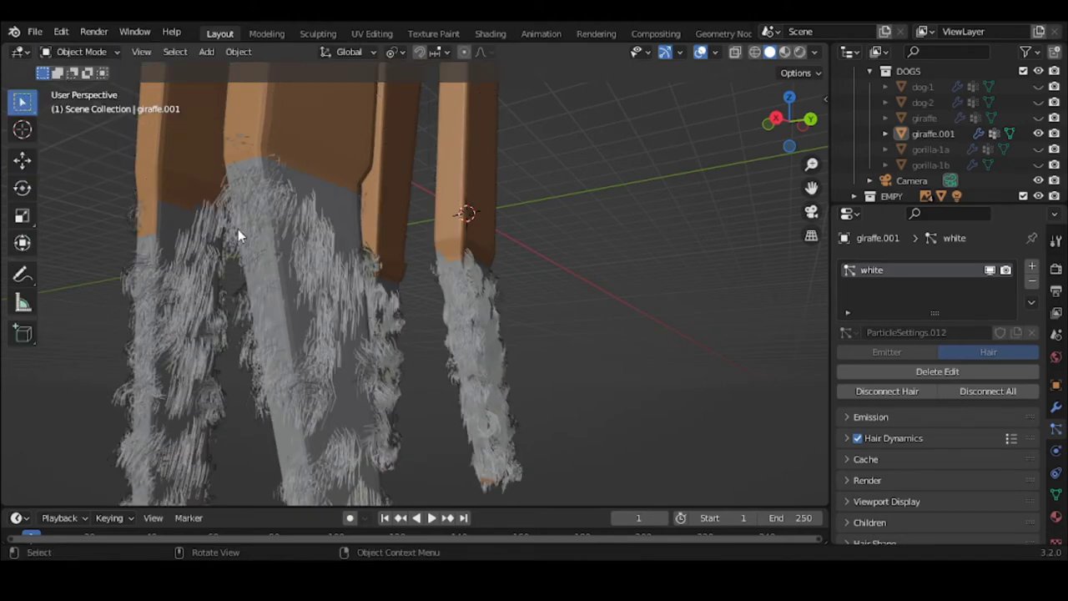
Orbit toward the other legs and switch Giraffe.001 back to Particle Edit mode.
{"action": "middle_click_drag", "start_coordinate": [386, 263], "coordinate": [353, 313]}
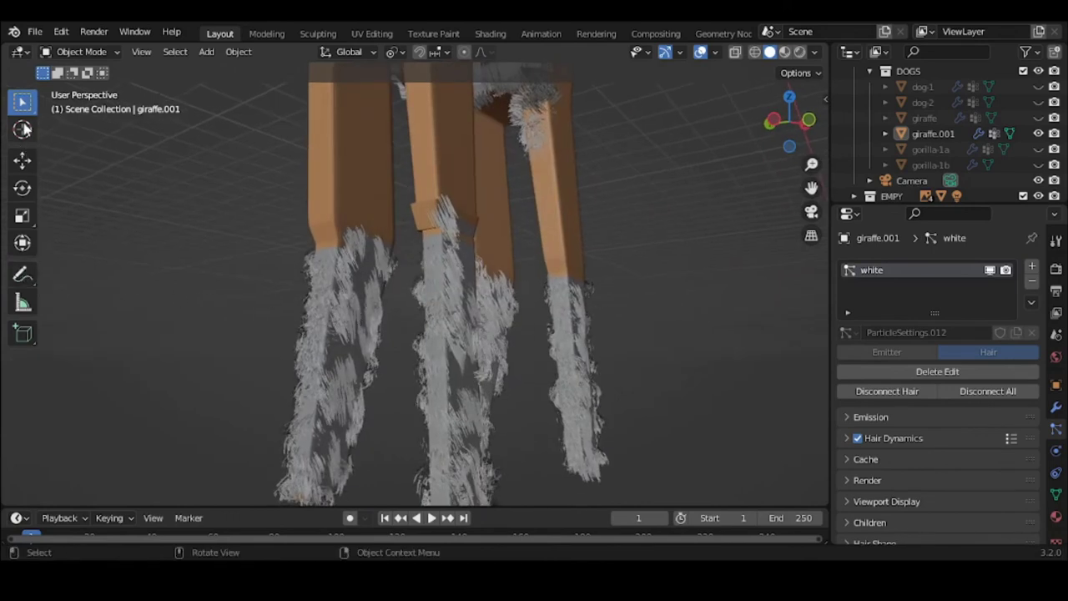
{"action": "left_click", "coordinate": [82, 53]}
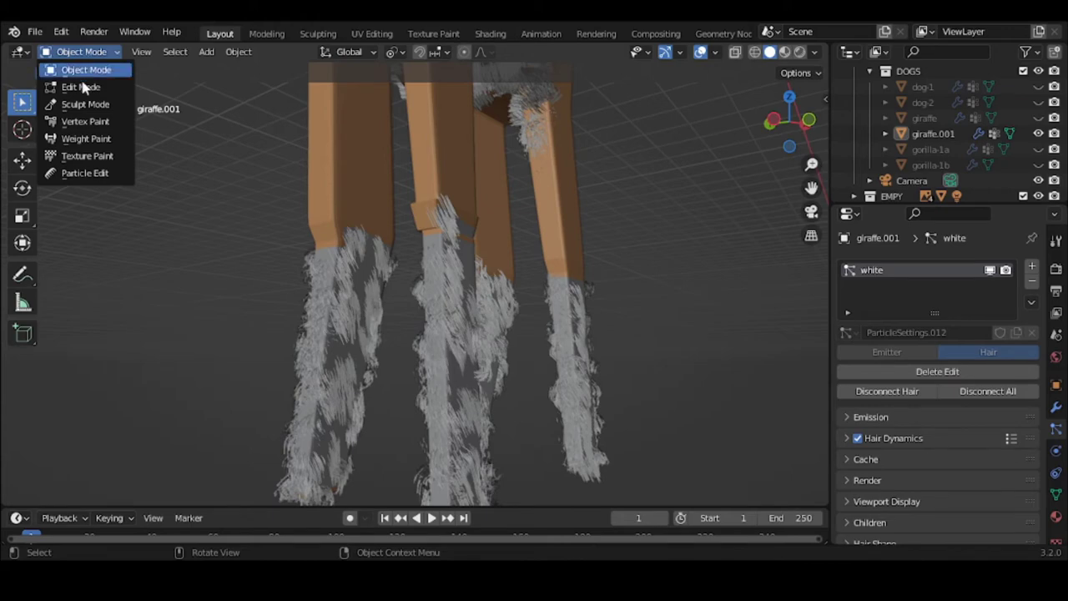
{"action": "left_click", "coordinate": [85, 174]}
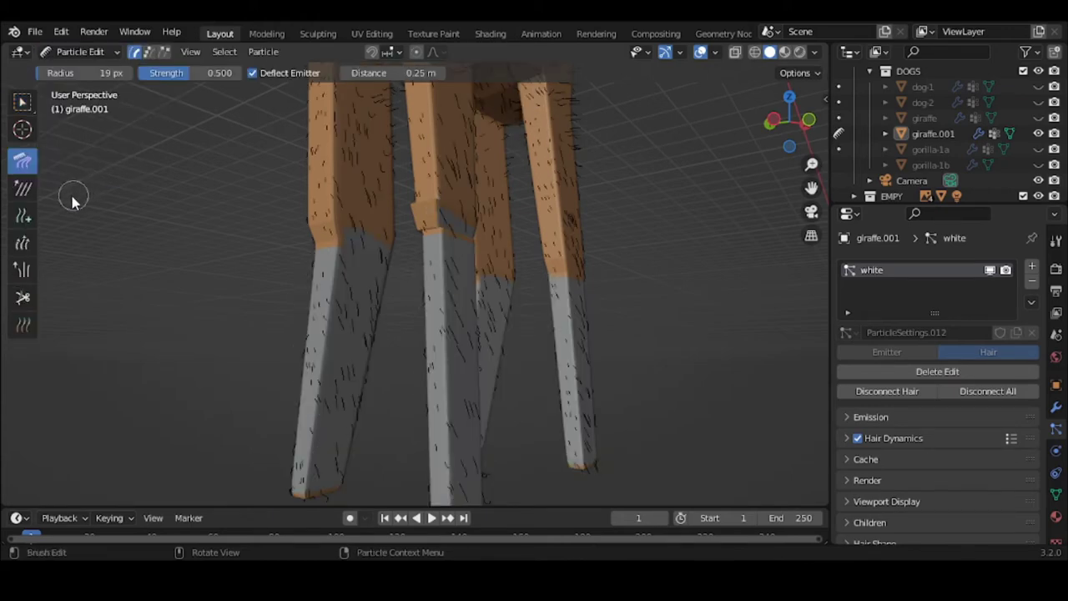
Add extra white hairs down the left leg with the Add brush.
{"action": "left_click", "coordinate": [22, 216]}
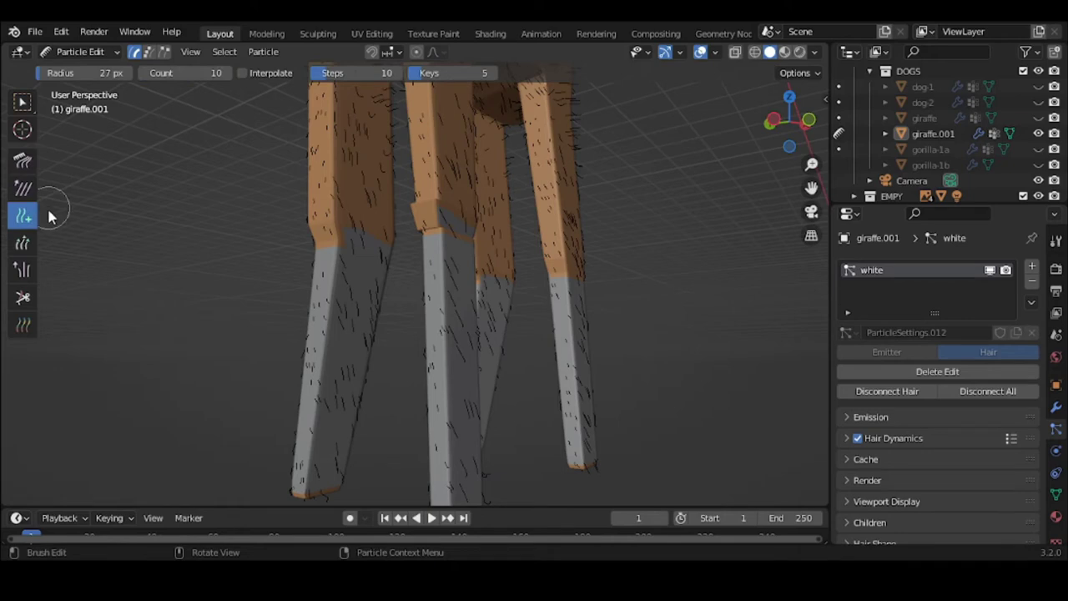
{"action": "left_click", "coordinate": [364, 274]}
{"action": "left_click_drag", "start_coordinate": [350, 355], "coordinate": [335, 422]}
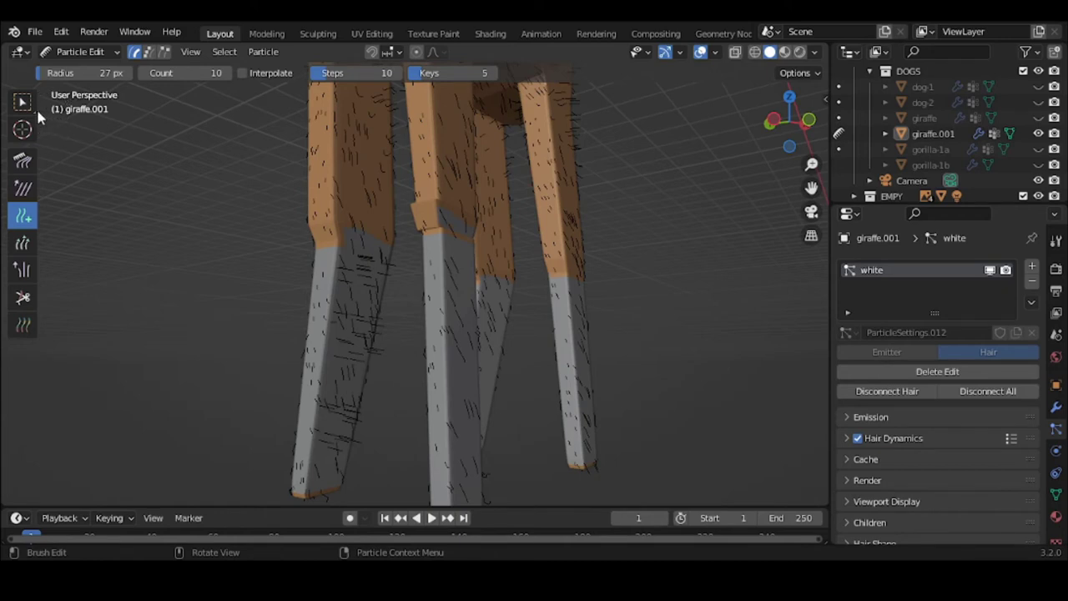
Comb the left leg's white hairs downward with the comb brush enlarged to 80 px.
{"action": "left_click", "coordinate": [31, 164]}
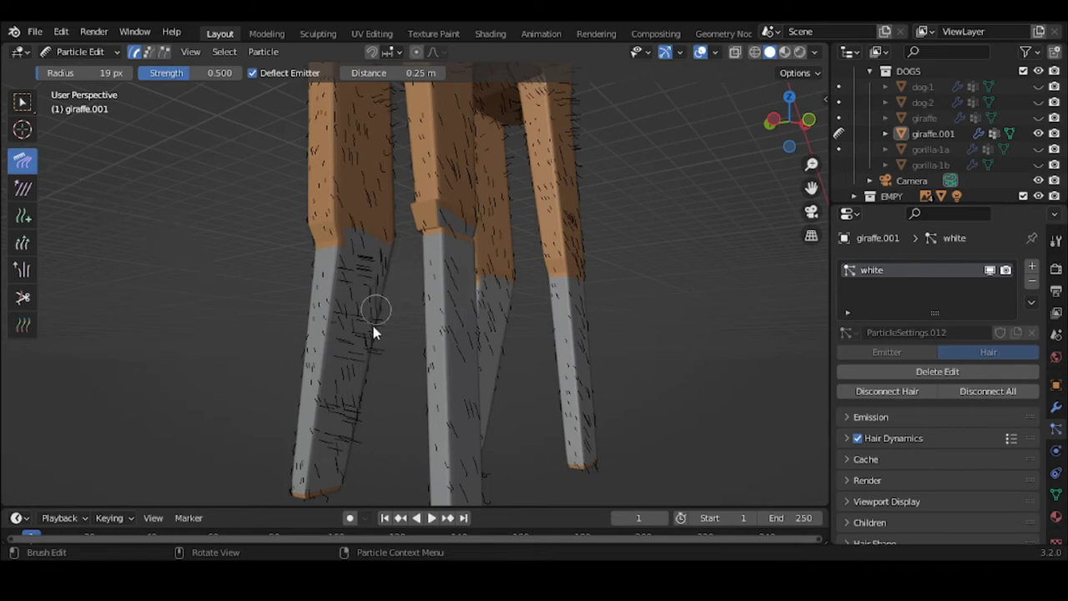
{"action": "left_click_drag", "start_coordinate": [356, 291], "coordinate": [350, 334]}
{"action": "key", "text": "f"}
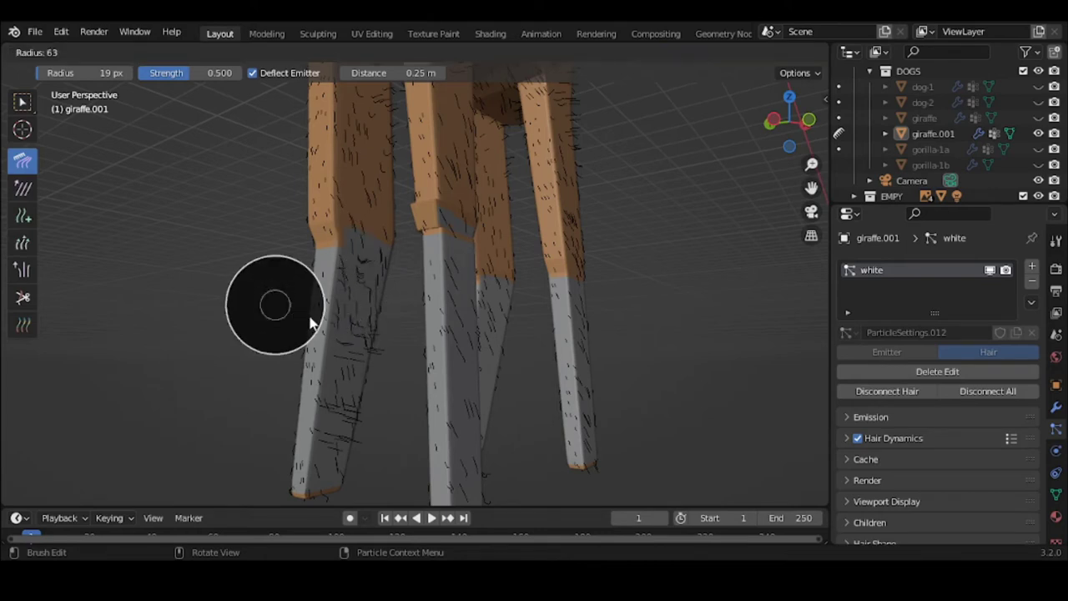
{"action": "left_click", "coordinate": [324, 324]}
{"action": "mouse_move", "coordinate": [350, 323]}
{"action": "left_mouse_down"}
{"action": "mouse_move", "coordinate": [325, 462]}
{"action": "mouse_move", "coordinate": [312, 427]}
{"action": "left_mouse_up"}
{"action": "right_click", "coordinate": [234, 300]}
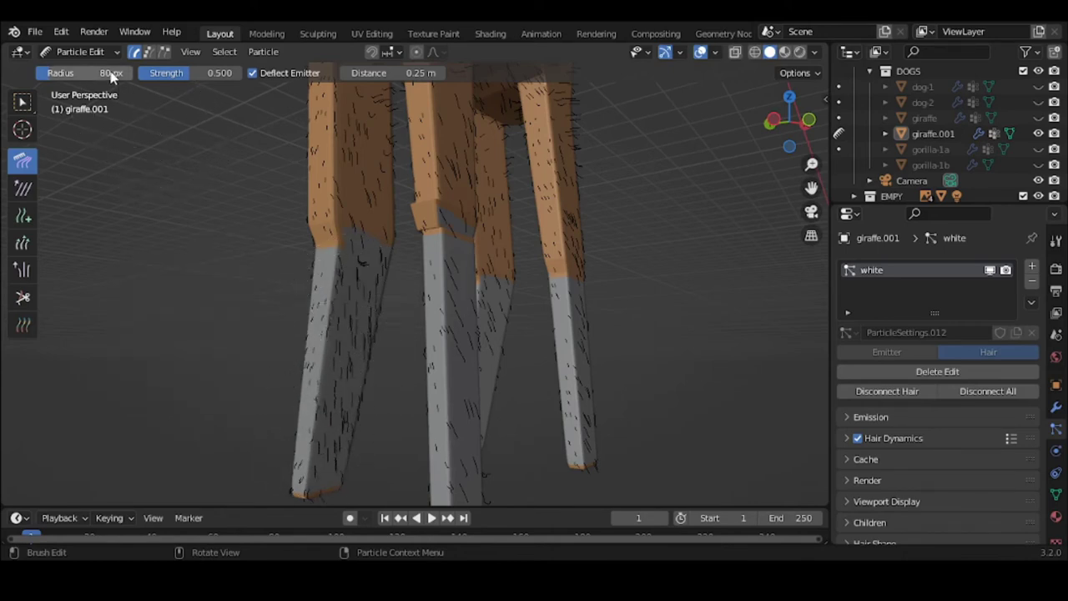
{"action": "left_click", "coordinate": [95, 55]}
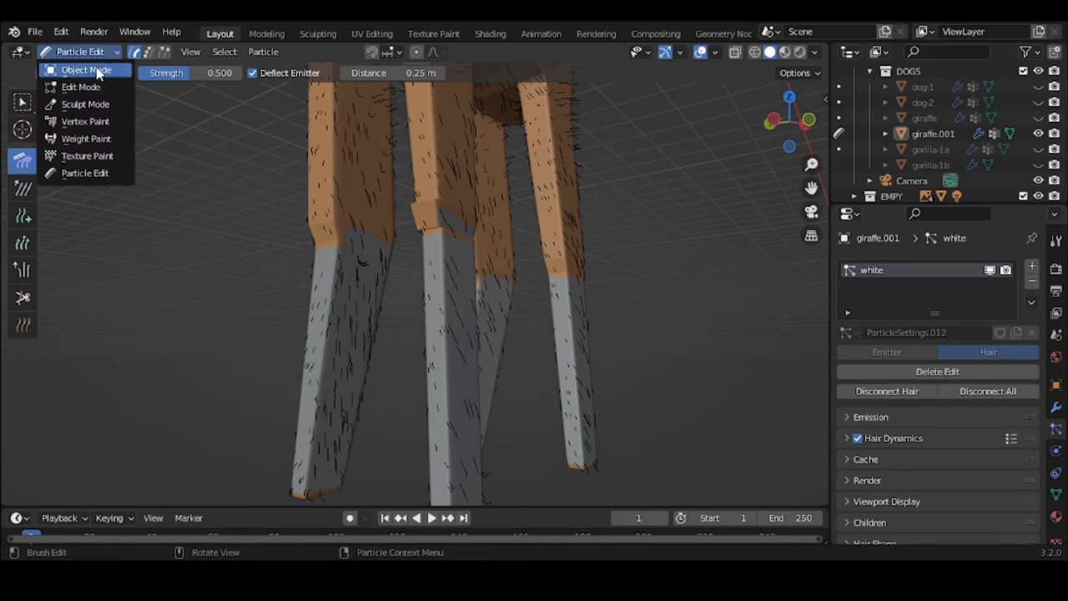
Return to Object Mode and orbit and zoom to inspect the dense white leg fur.
{"action": "left_click", "coordinate": [92, 71]}
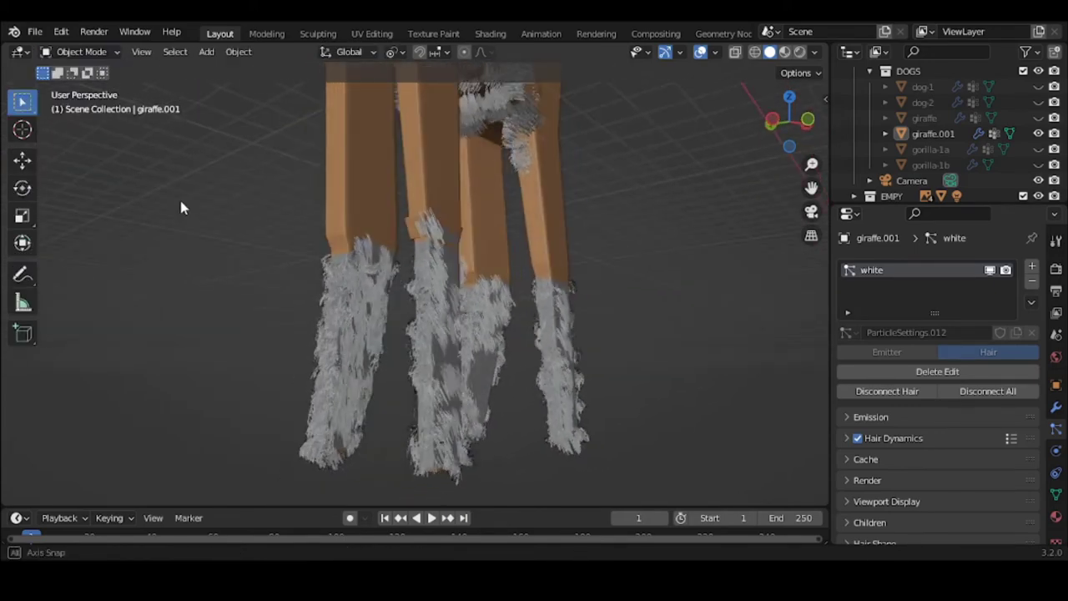
{"action": "middle_click_drag", "start_coordinate": [172, 231], "coordinate": [467, 245]}
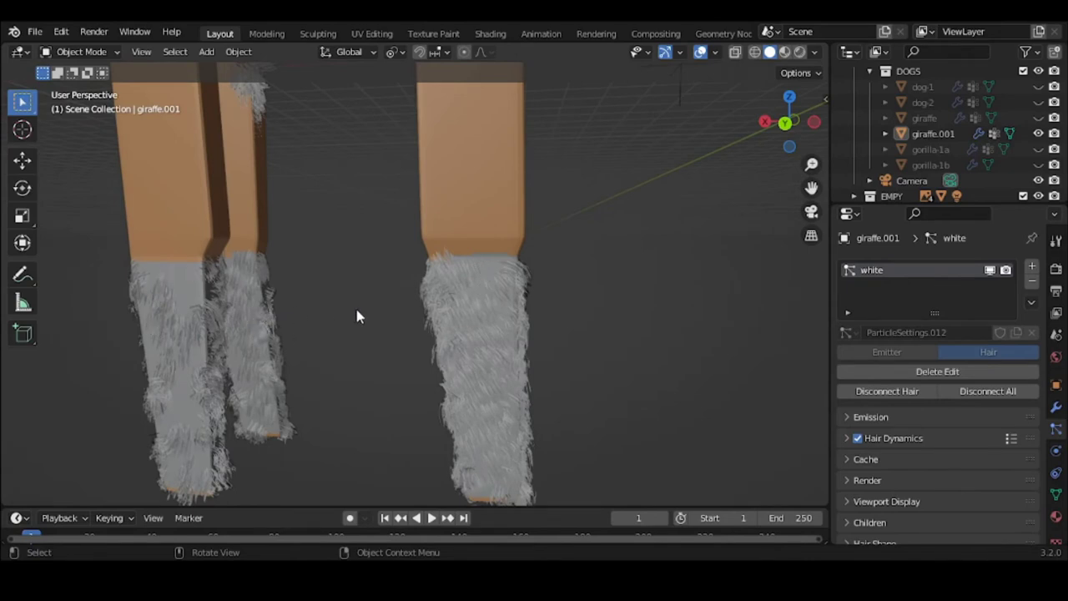
{"action": "scroll", "coordinate": [356, 315], "scroll_direction": "down", "scroll_amount": 4}
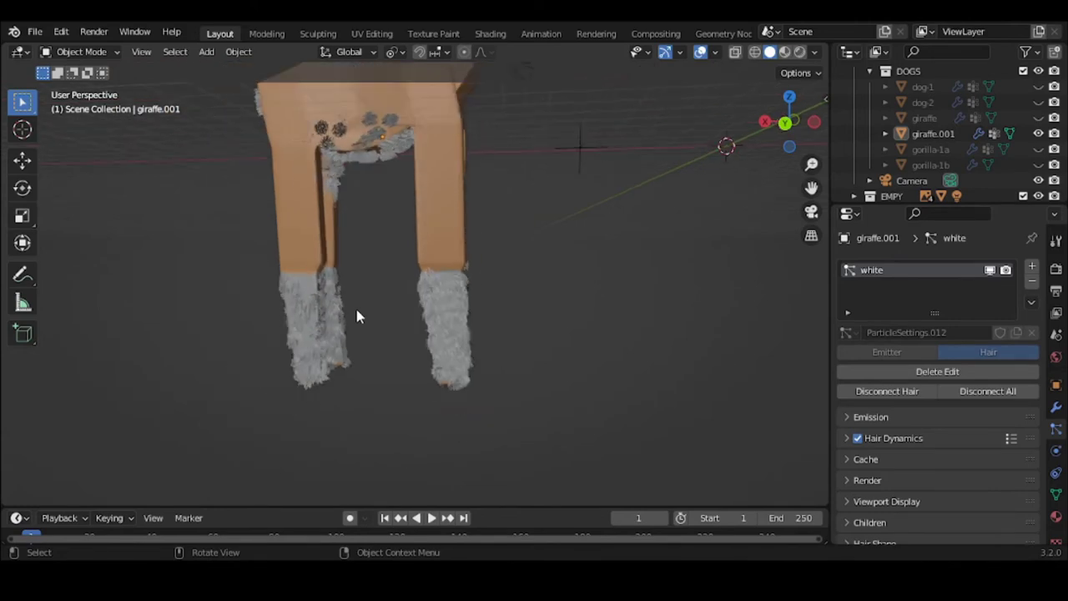
Hide the white hair in the viewport and add a second particle system named 'brown'.
{"action": "left_click", "coordinate": [991, 272]}
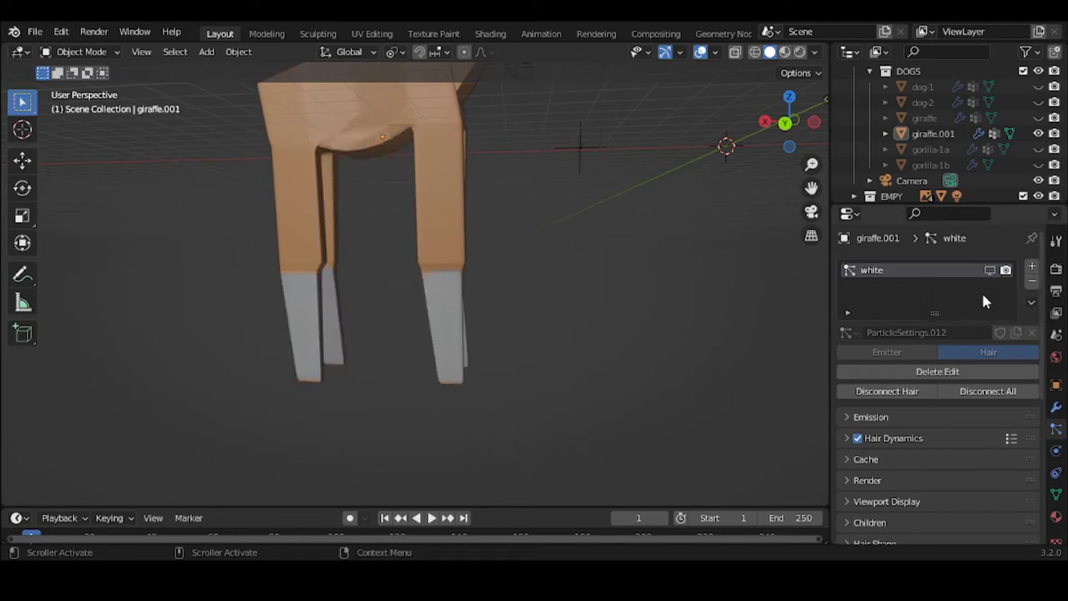
{"action": "left_click", "coordinate": [1033, 268]}
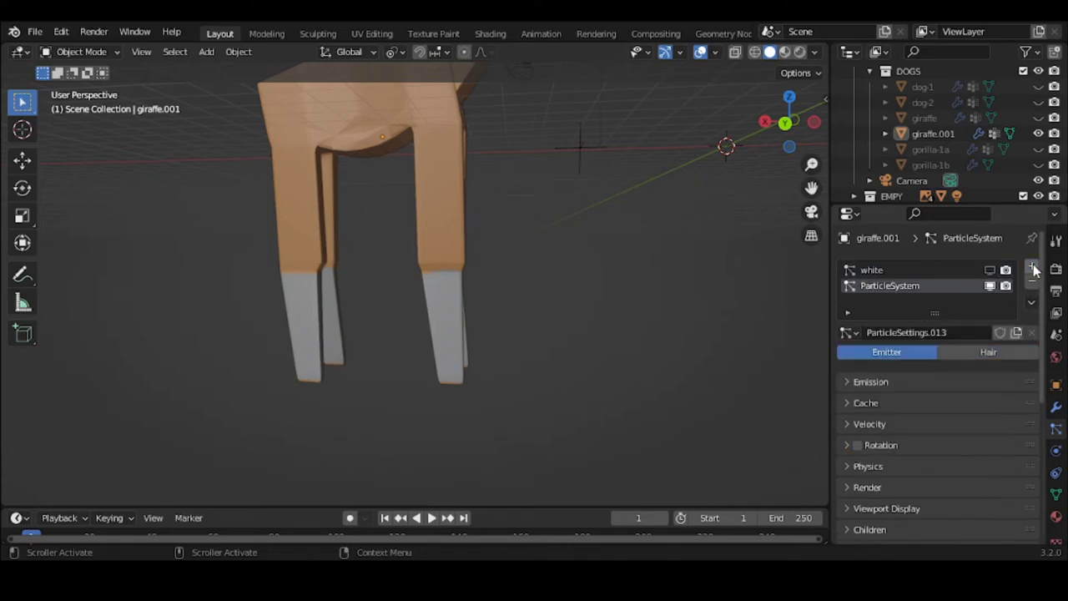
{"action": "double_click", "coordinate": [927, 285]}
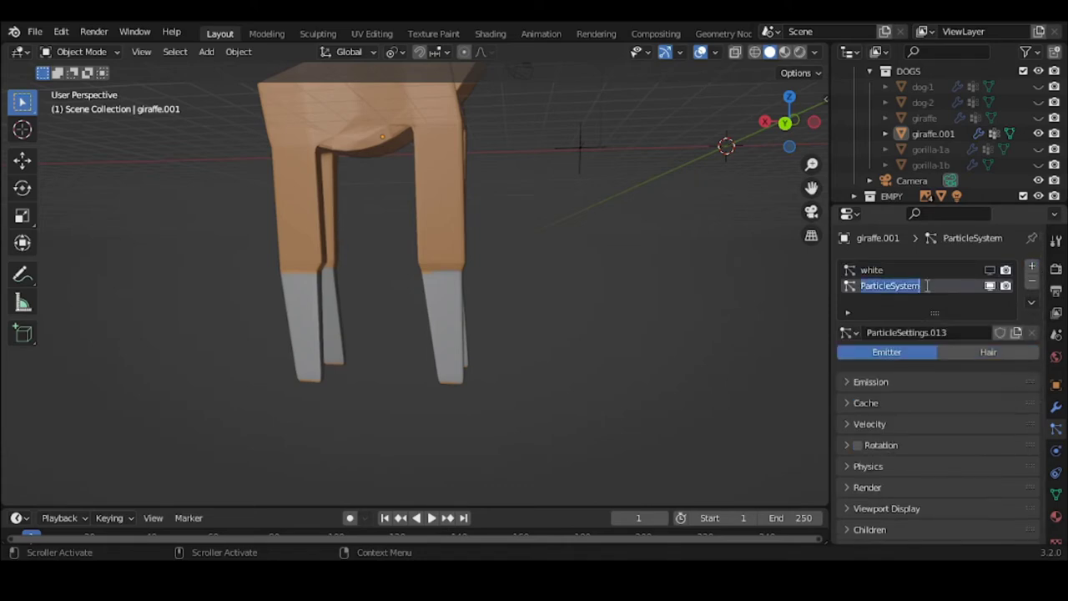
{"action": "type", "text": "brown"}
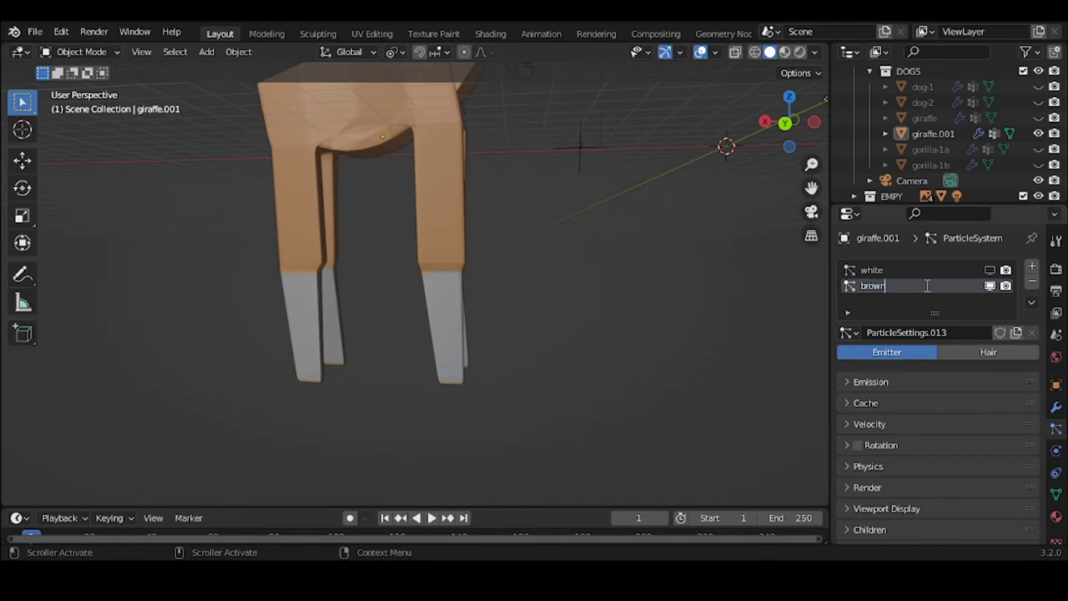
{"action": "key", "text": "Return"}
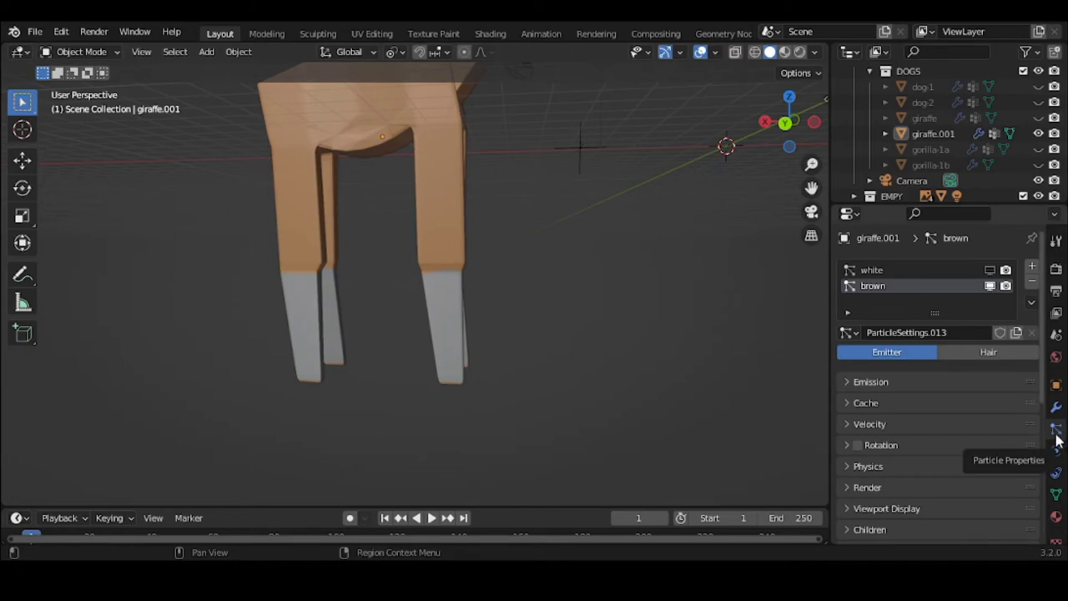
Set the brown system's emission Number to 3000 particles.
{"action": "left_click", "coordinate": [864, 381]}
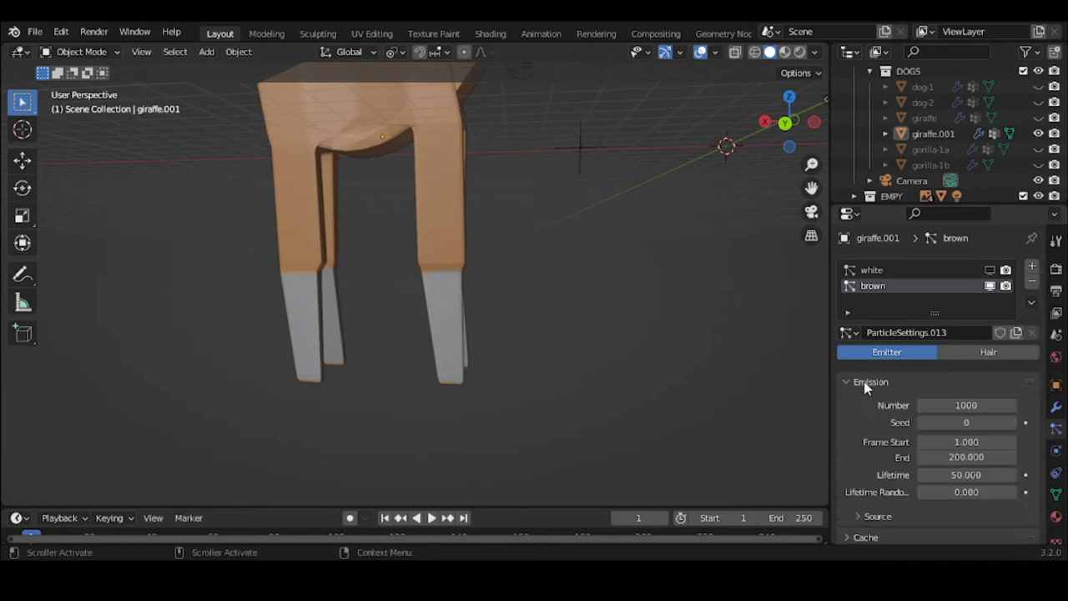
{"action": "left_click", "coordinate": [947, 404]}
{"action": "type", "text": "3000"}
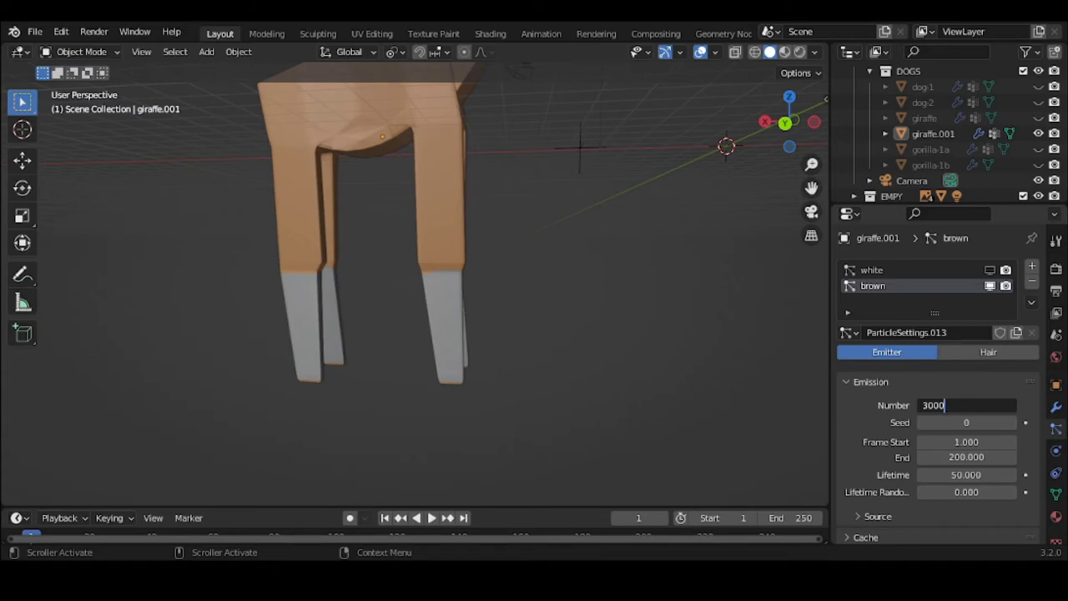
{"action": "key", "text": "Return"}
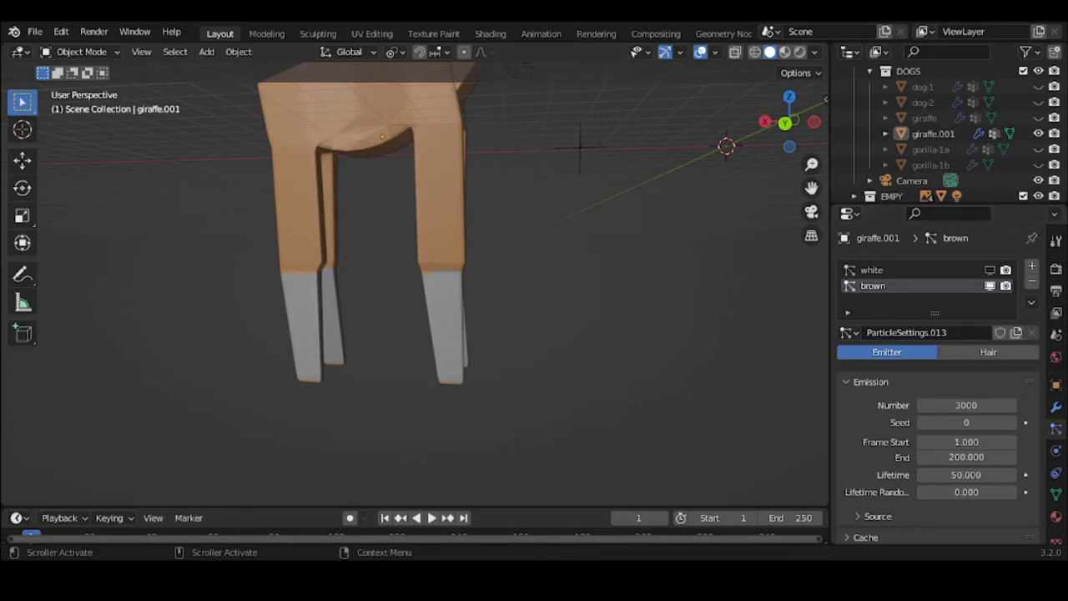
{"action": "left_click", "coordinate": [849, 382]}
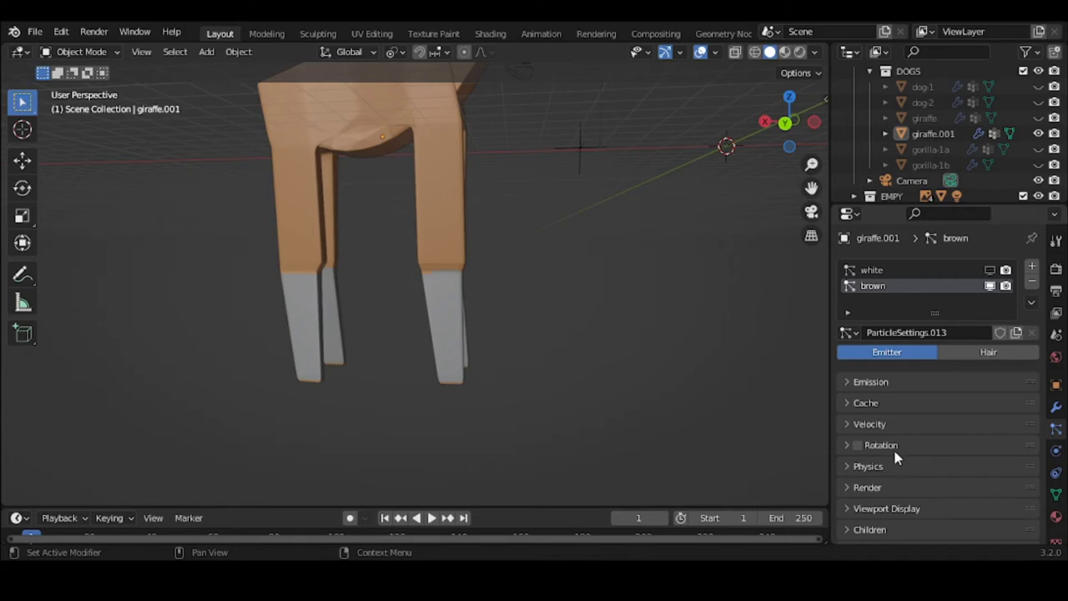
{"action": "left_click", "coordinate": [868, 484]}
{"action": "scroll", "coordinate": [866, 482], "scroll_direction": "down", "scroll_amount": 2}
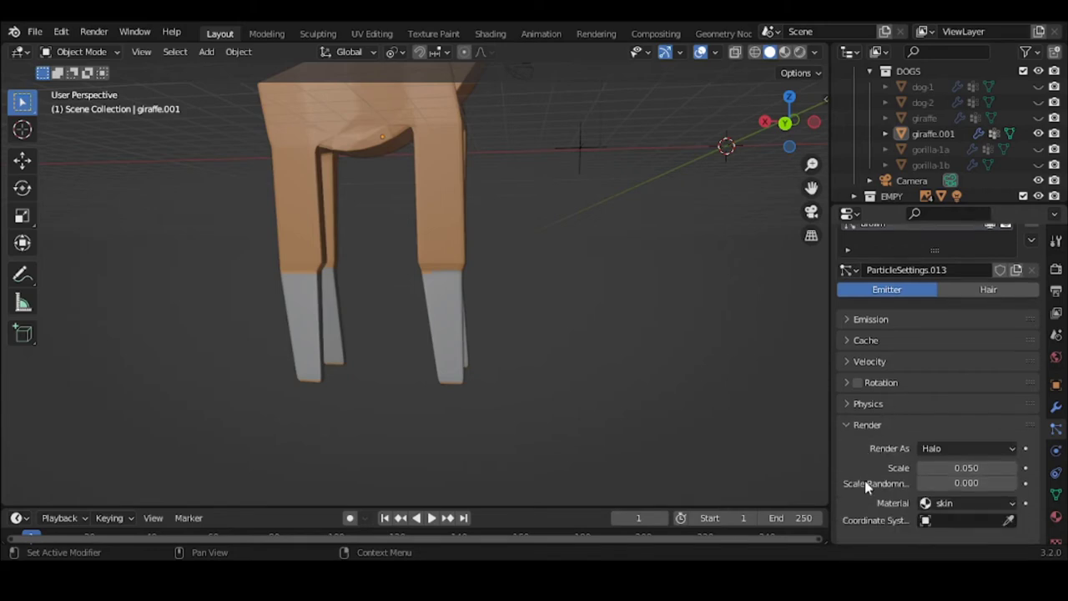
Make the brown particle system Hair type using the brown material.
{"action": "left_click", "coordinate": [989, 290]}
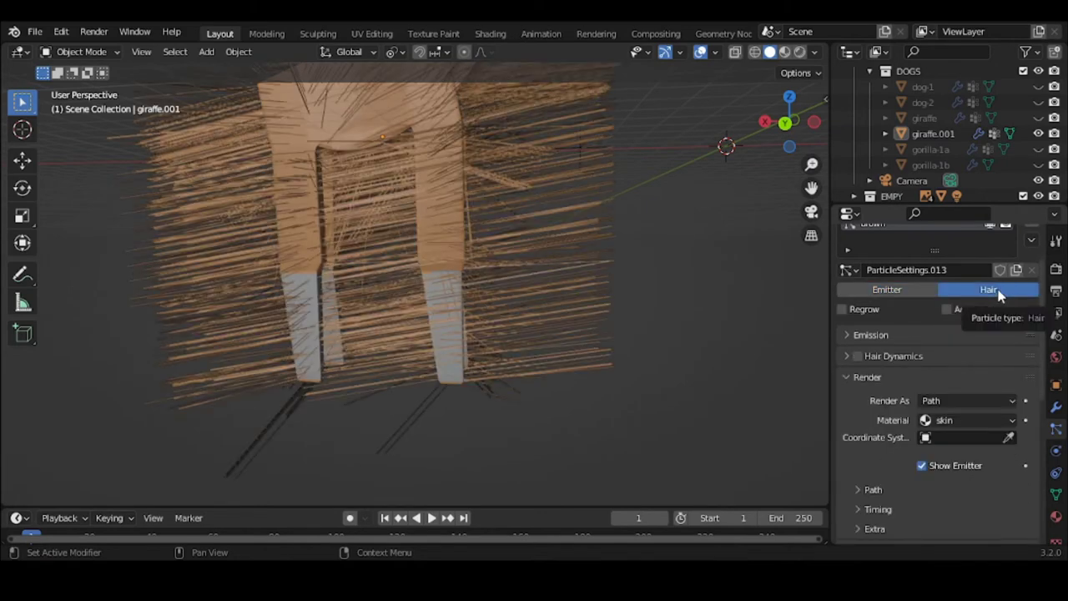
{"action": "left_click", "coordinate": [949, 423]}
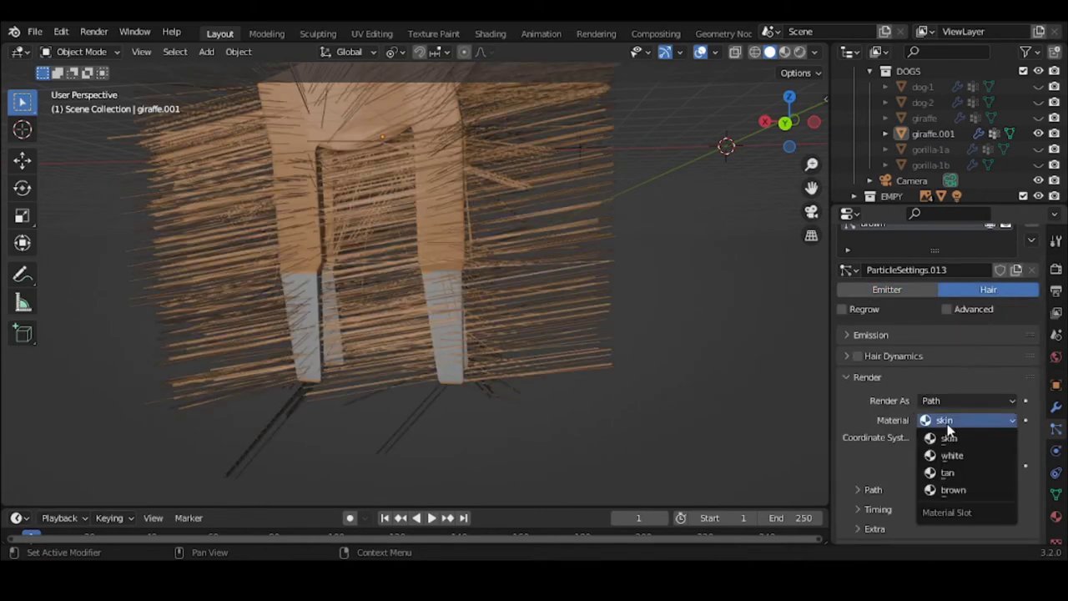
{"action": "left_click", "coordinate": [964, 490]}
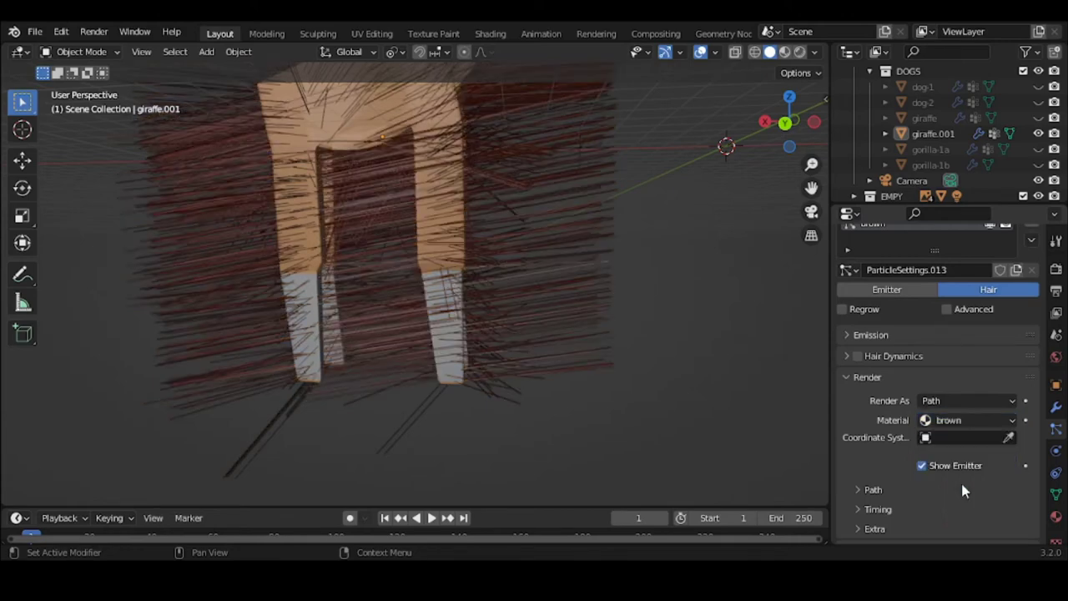
{"action": "left_click", "coordinate": [873, 377]}
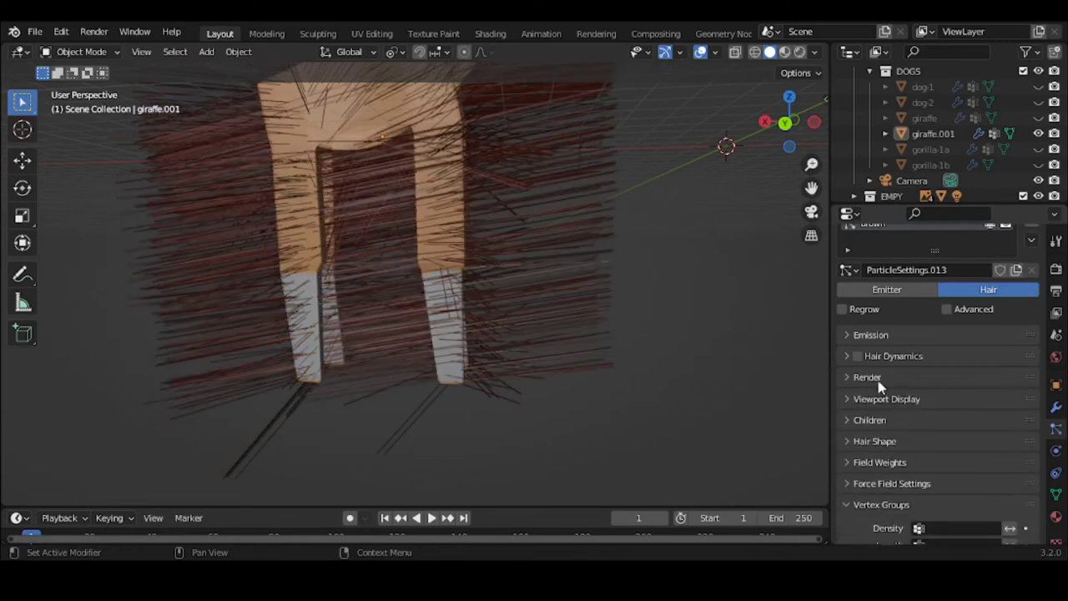
Shorten the brown hair length from 4 m to 0.2 m.
{"action": "left_click", "coordinate": [873, 334]}
{"action": "left_click", "coordinate": [940, 391]}
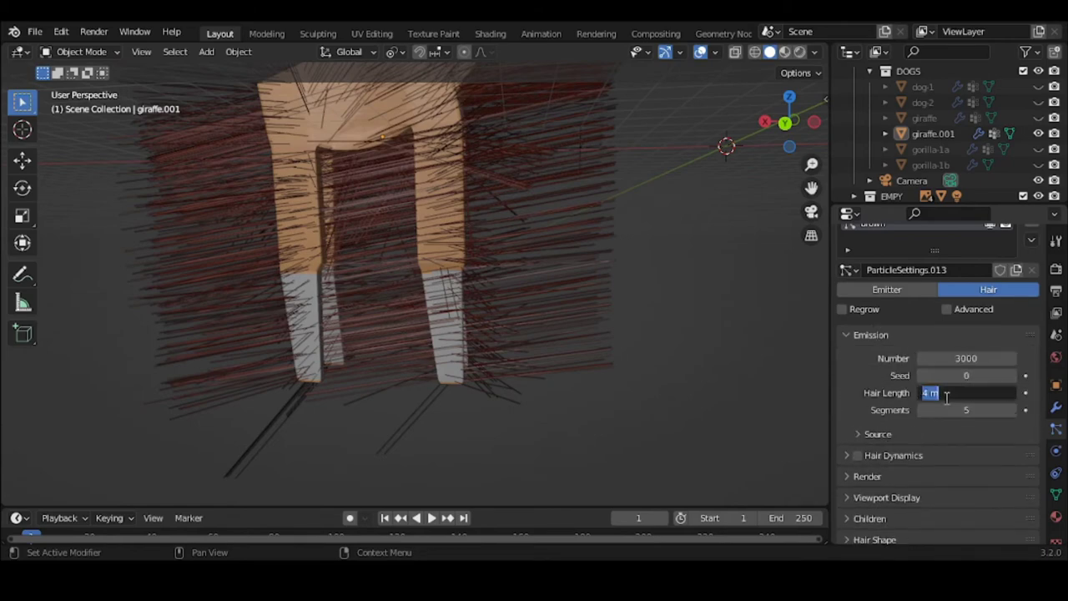
{"action": "key", "text": "BackSpace"}
{"action": "type", "text": "2"}
{"action": "key", "text": "Return"}
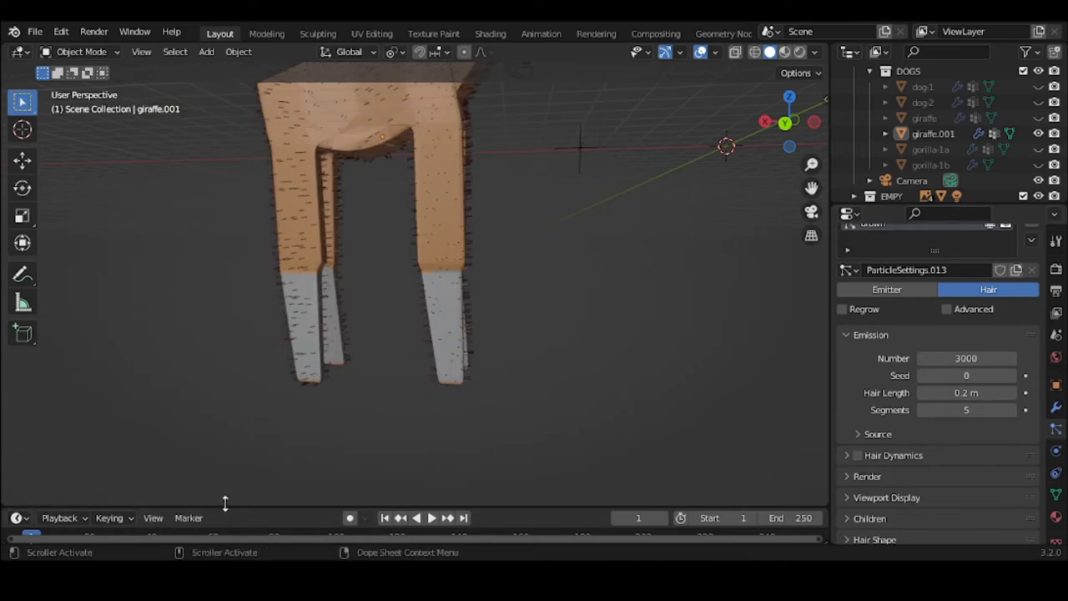
Drive the brown hair's Length with the brown vertex group.
{"action": "left_click", "coordinate": [871, 334]}
{"action": "scroll", "coordinate": [908, 472], "scroll_direction": "down", "scroll_amount": 2}
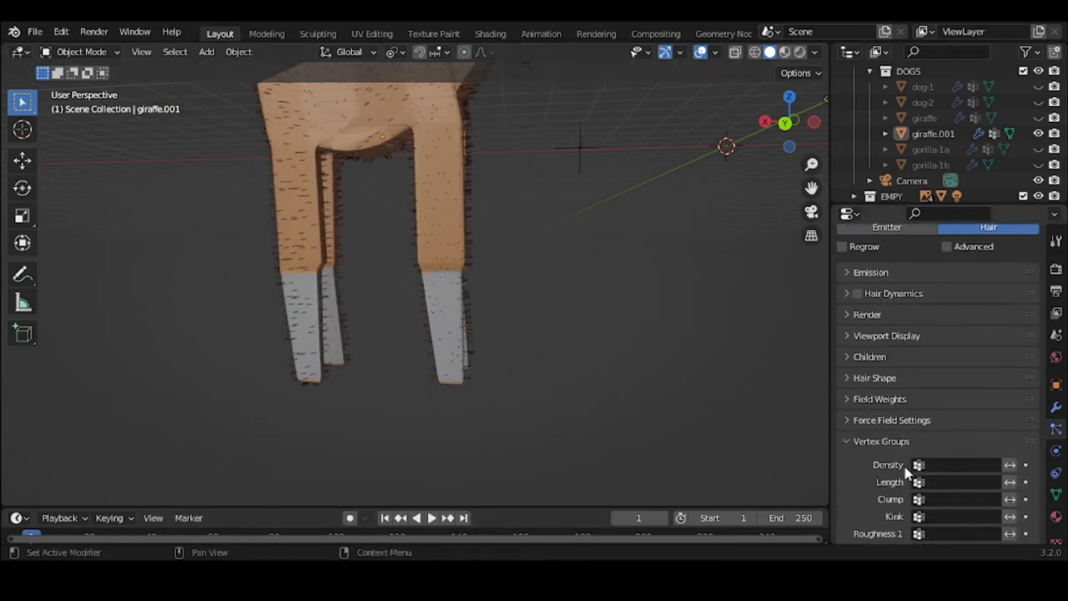
{"action": "scroll", "coordinate": [909, 472], "scroll_direction": "down", "scroll_amount": 1}
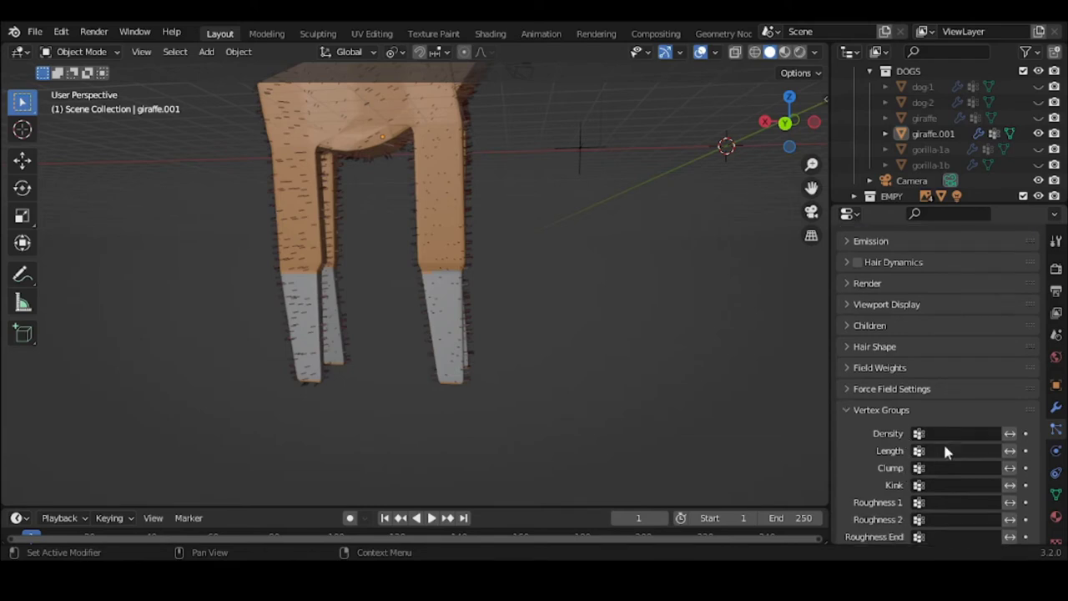
{"action": "left_click", "coordinate": [936, 451]}
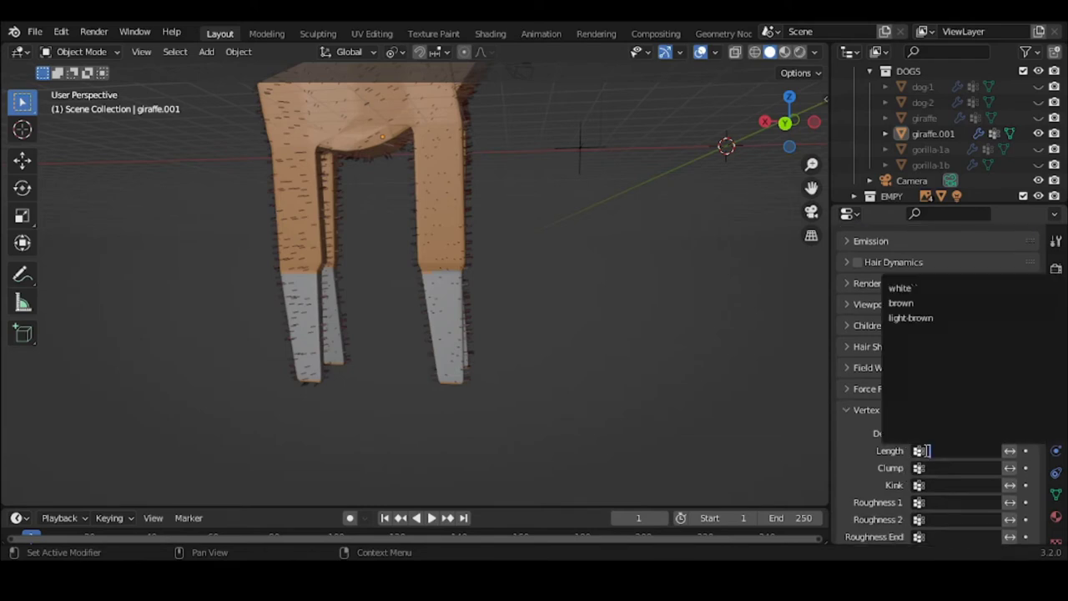
{"action": "left_click", "coordinate": [911, 306]}
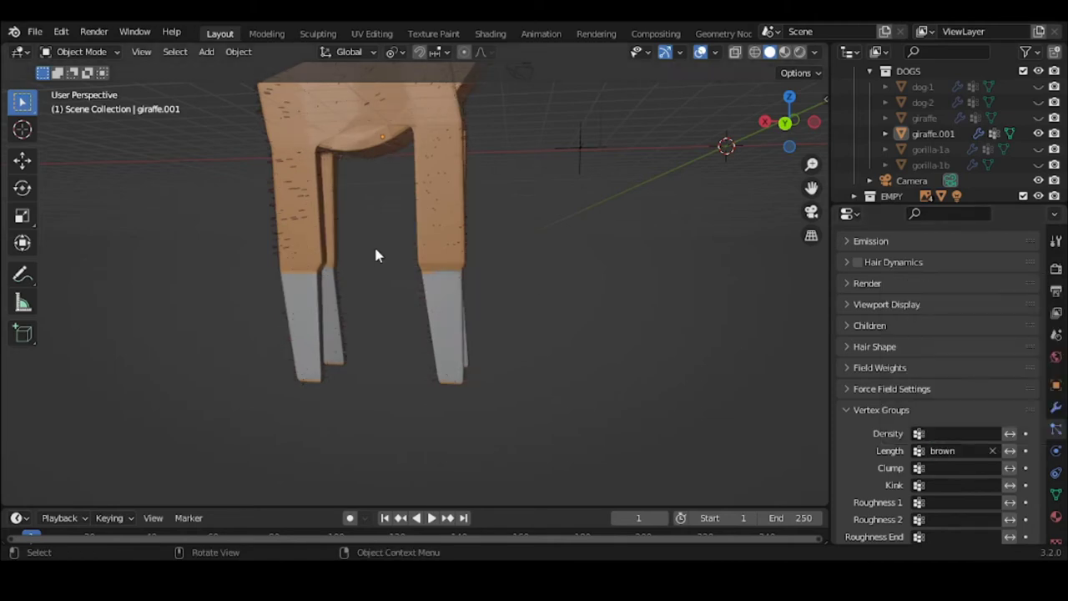
Orbit to the giraffe's side and show the white leg fur in the viewport again.
{"action": "middle_click_drag", "start_coordinate": [375, 255], "coordinate": [444, 273]}
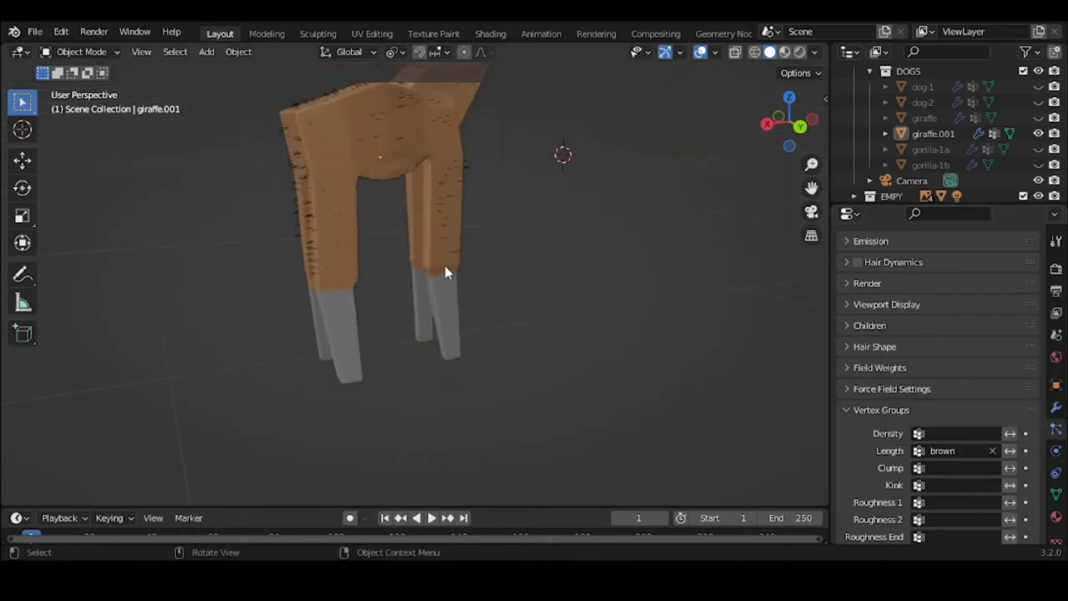
{"action": "middle_click_drag", "start_coordinate": [317, 252], "coordinate": [444, 270]}
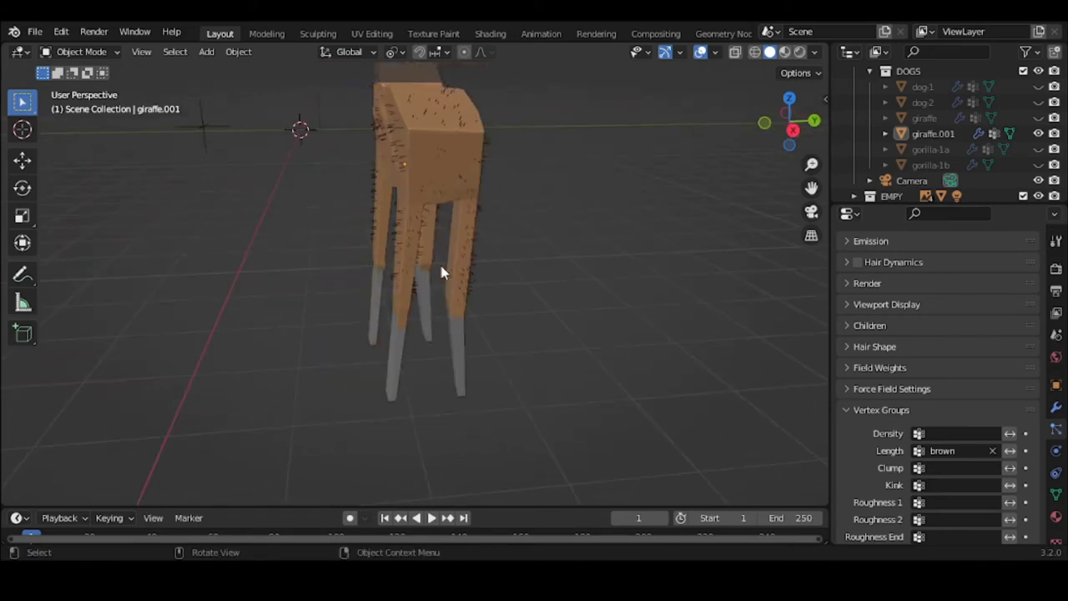
{"action": "middle_click_drag", "start_coordinate": [313, 244], "coordinate": [427, 261]}
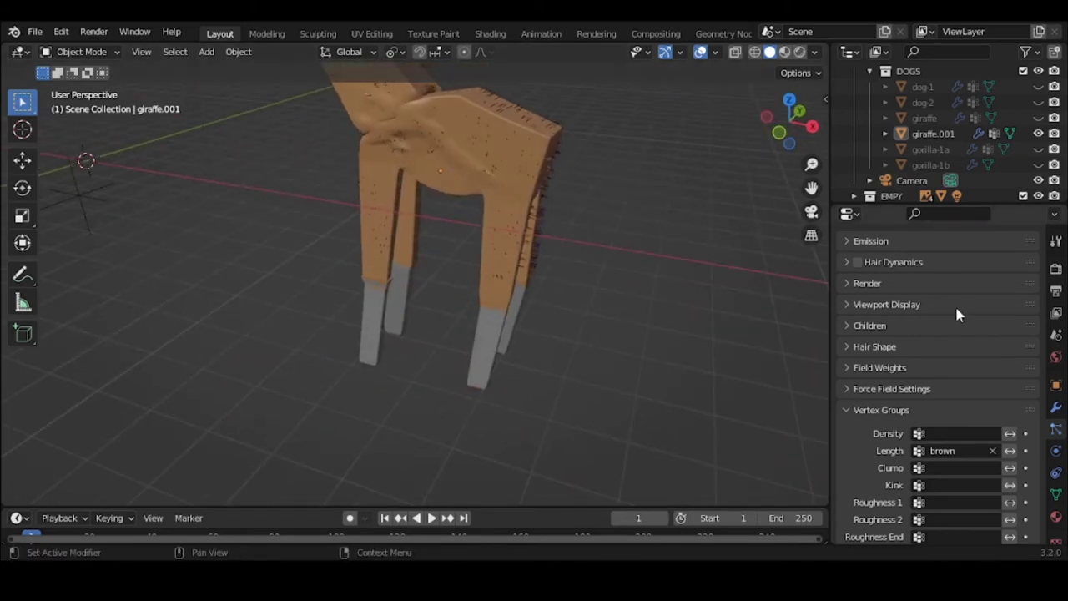
{"action": "scroll", "coordinate": [955, 307], "scroll_direction": "up", "scroll_amount": 3}
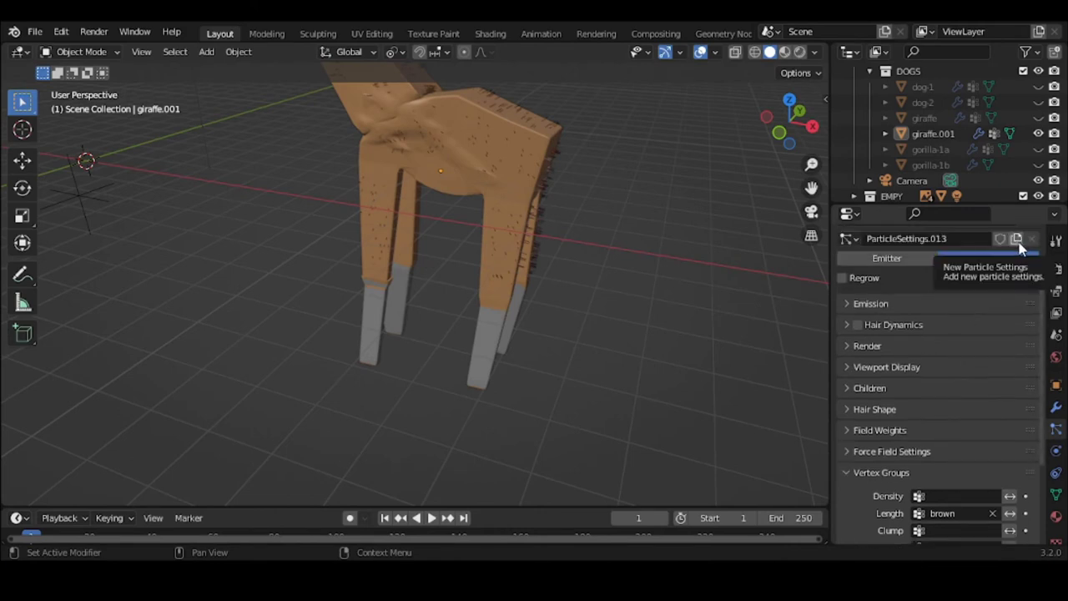
{"action": "scroll", "coordinate": [967, 285], "scroll_direction": "up", "scroll_amount": 3}
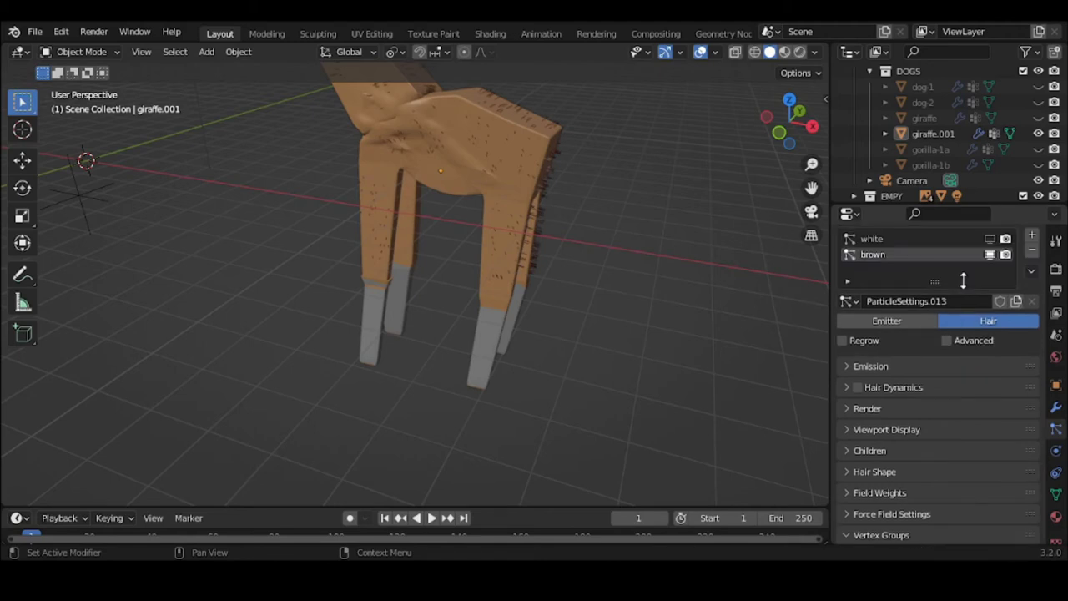
{"action": "left_click", "coordinate": [991, 271]}
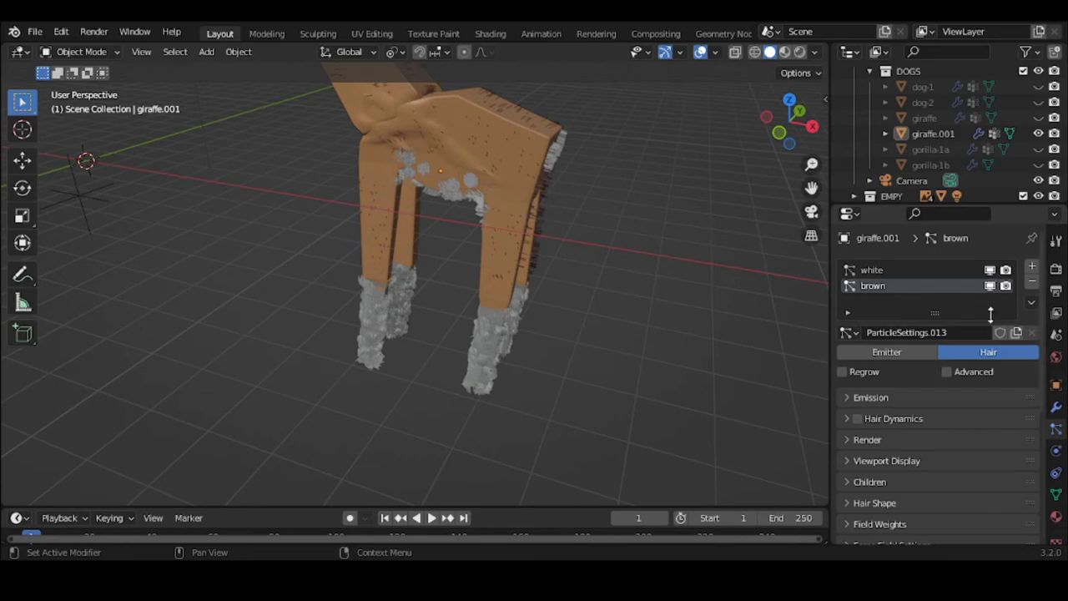
{"action": "scroll", "coordinate": [950, 390], "scroll_direction": "down", "scroll_amount": 3}
{"action": "scroll", "coordinate": [949, 396], "scroll_direction": "down", "scroll_amount": 1}
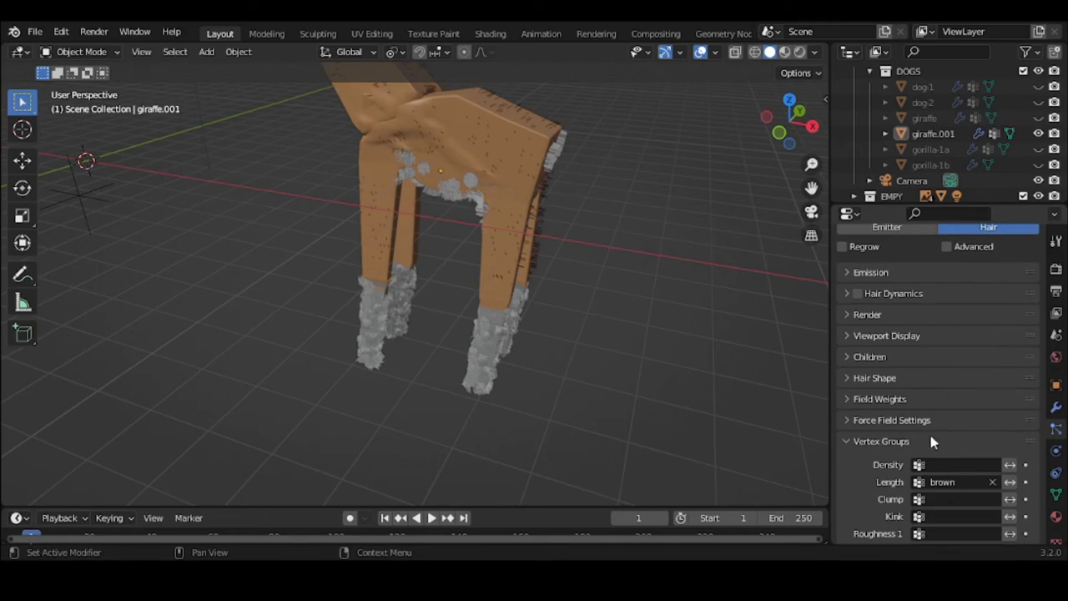
Give the brown hair Simple children with a display amount of 30.
{"action": "left_click", "coordinate": [907, 443]}
{"action": "left_click", "coordinate": [902, 407]}
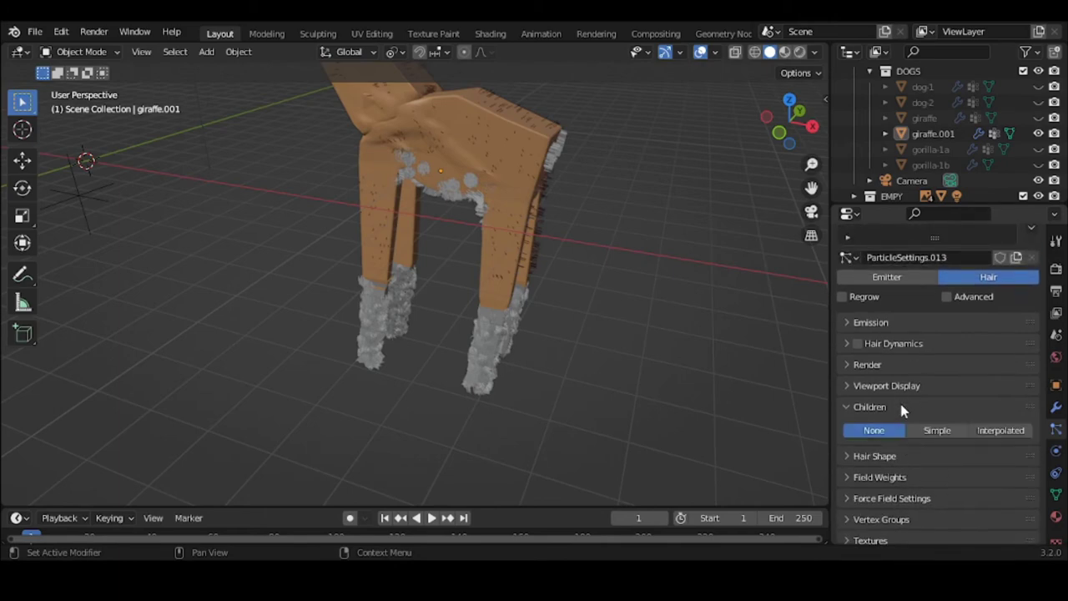
{"action": "left_click", "coordinate": [931, 430]}
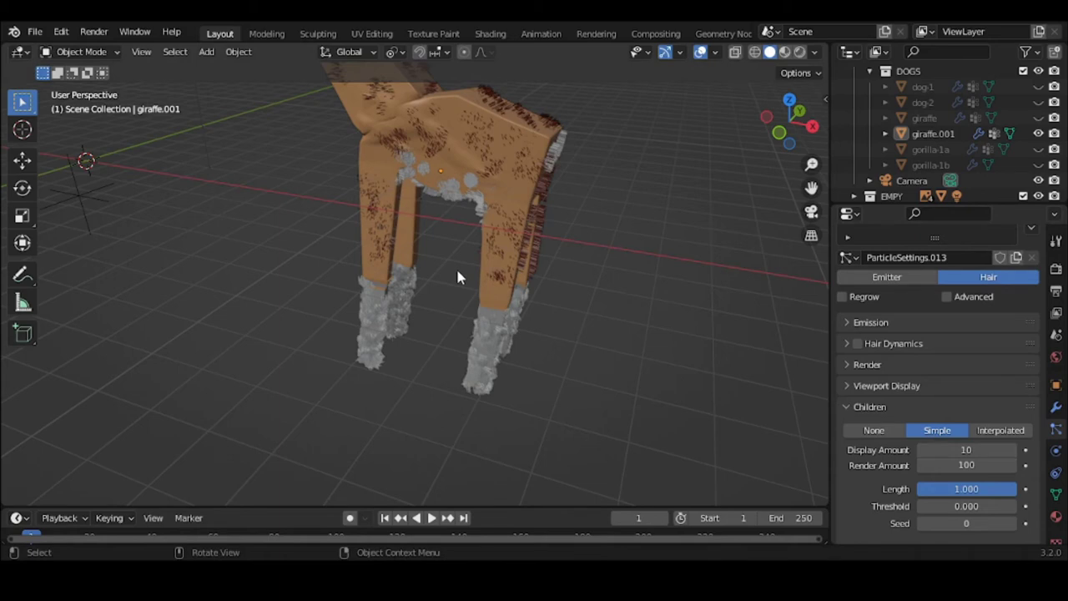
{"action": "left_click", "coordinate": [969, 450]}
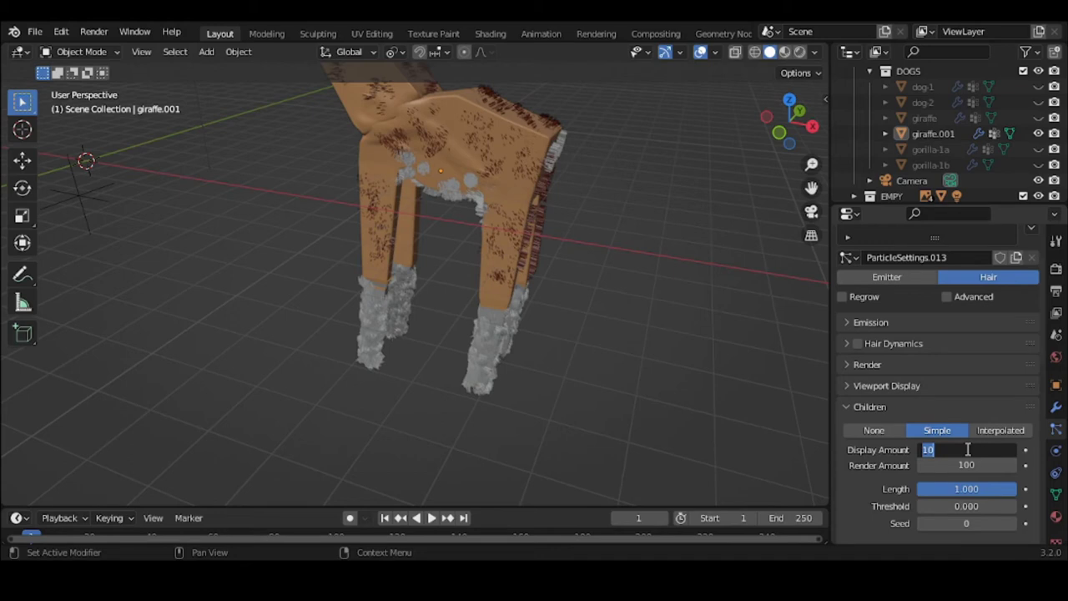
{"action": "type", "text": "30"}
{"action": "key", "text": "Return"}
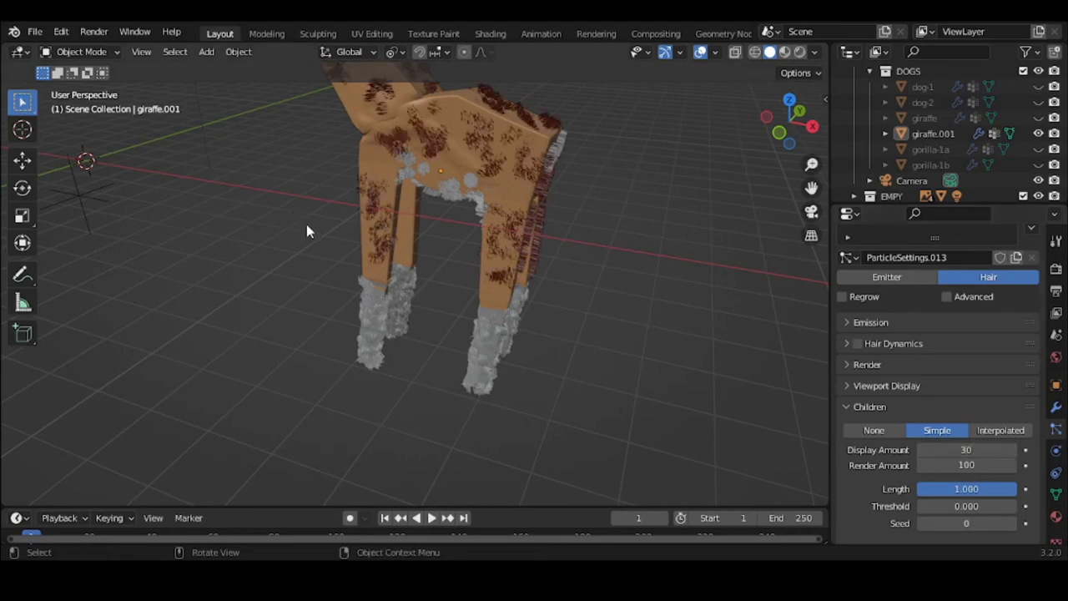
Frame the neck and head from the front side and hide the white leg hair.
{"action": "left_click_drag", "start_coordinate": [811, 188], "coordinate": [821, 309]}
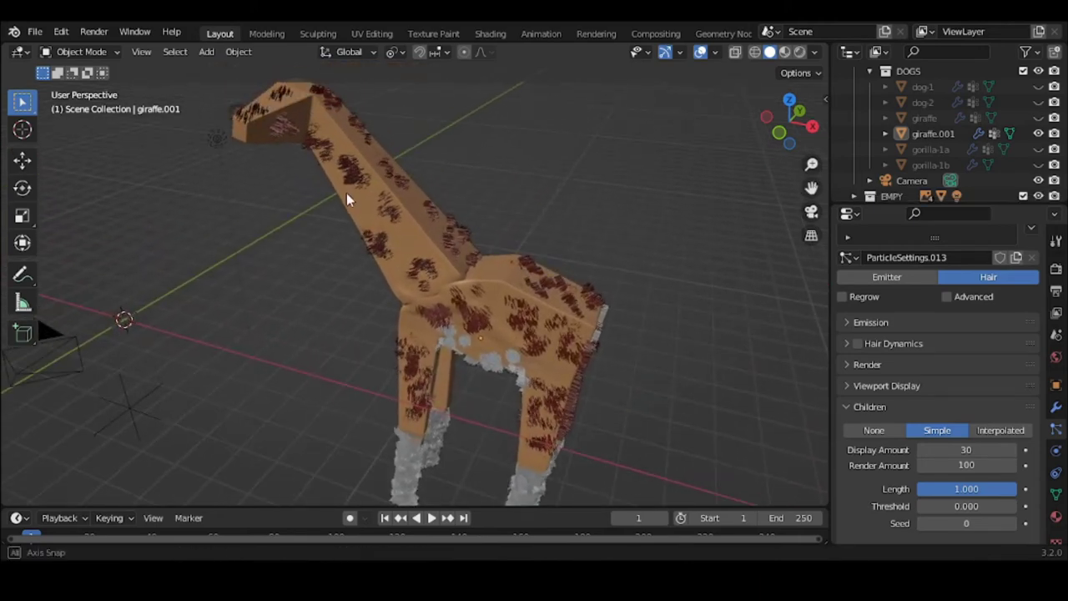
{"action": "middle_click_drag", "start_coordinate": [346, 195], "coordinate": [455, 164]}
{"action": "scroll", "coordinate": [990, 367], "scroll_direction": "up", "scroll_amount": 3}
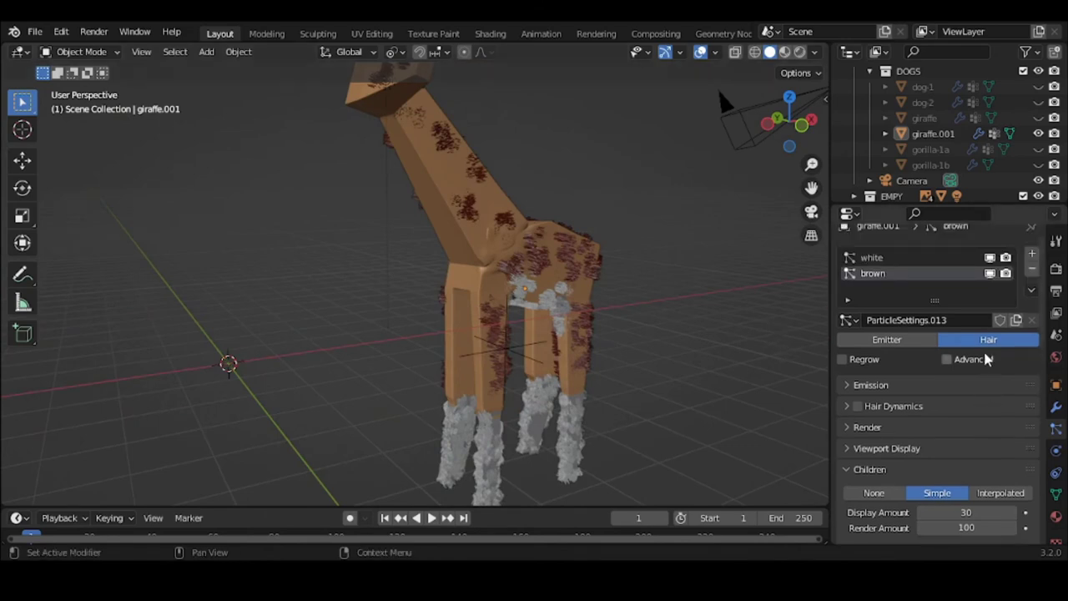
{"action": "left_click", "coordinate": [991, 270]}
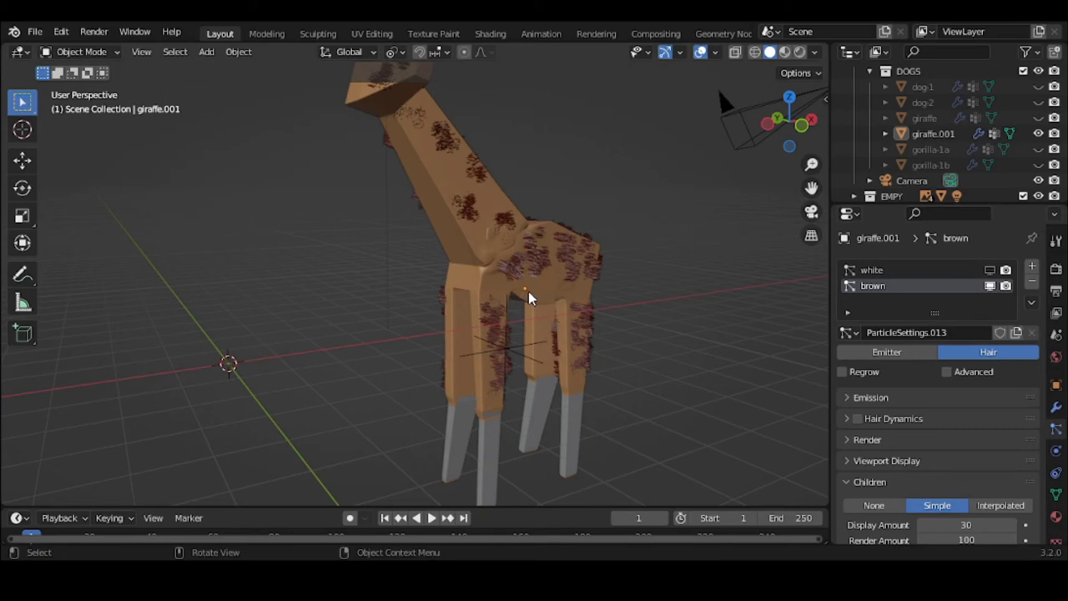
{"action": "left_click", "coordinate": [69, 52]}
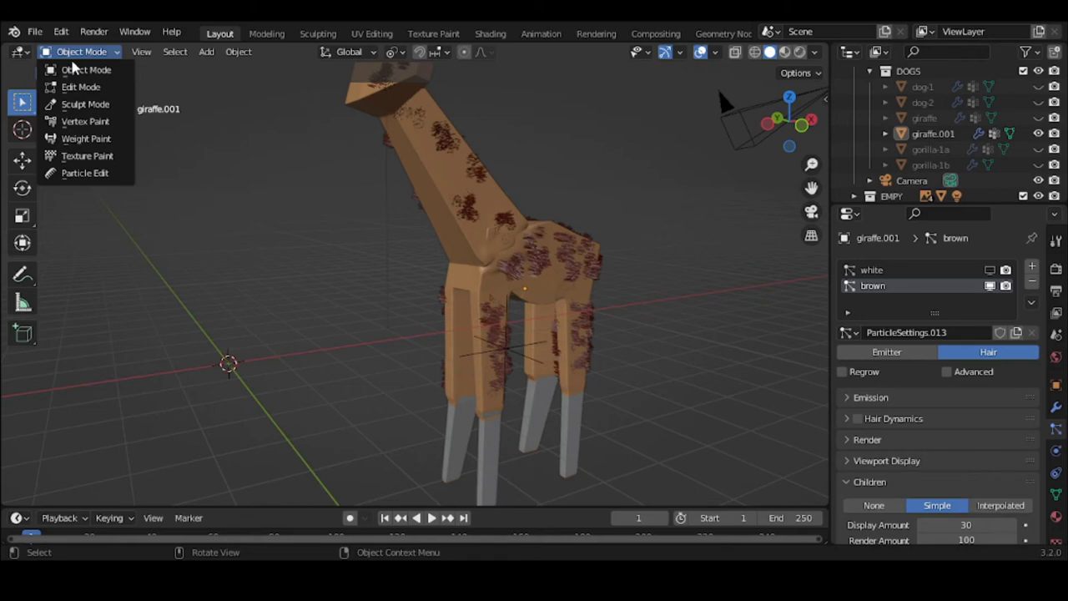
Enter Particle Edit, set the comb radius to 133 px and comb the neck hair.
{"action": "left_click", "coordinate": [87, 172]}
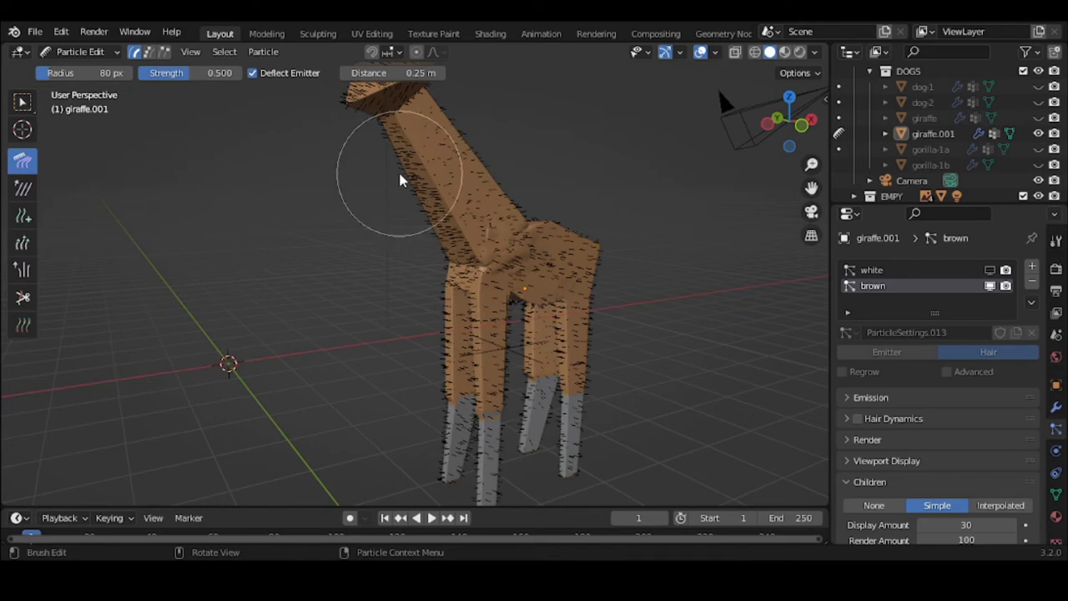
{"action": "key", "text": "f"}
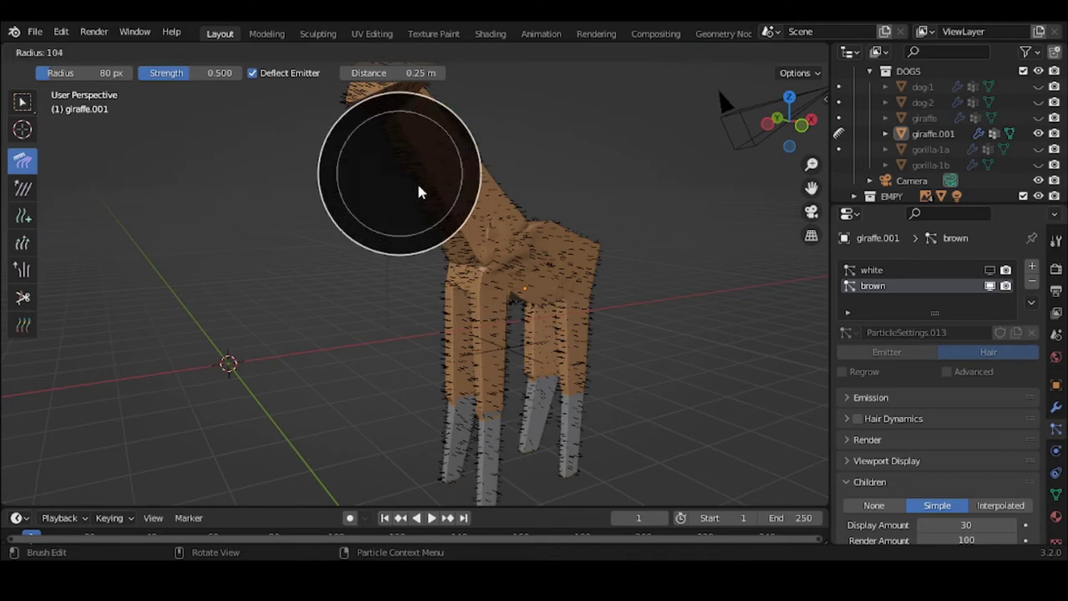
{"action": "left_click", "coordinate": [441, 198]}
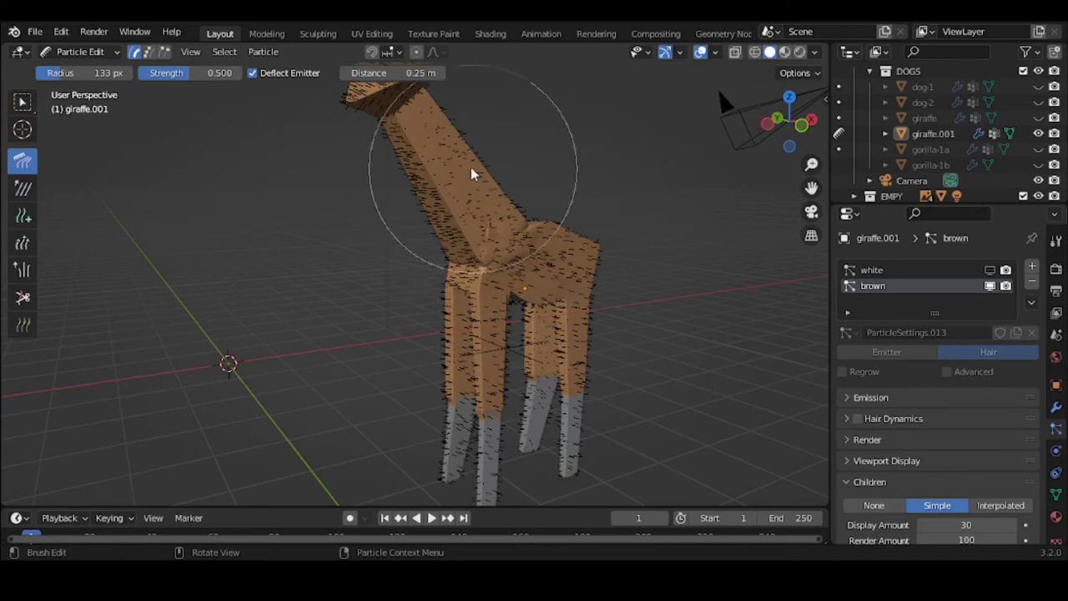
{"action": "mouse_move", "coordinate": [445, 154]}
{"action": "left_mouse_down"}
{"action": "mouse_move", "coordinate": [508, 234]}
{"action": "mouse_move", "coordinate": [579, 274]}
{"action": "mouse_move", "coordinate": [587, 306]}
{"action": "mouse_move", "coordinate": [576, 320]}
{"action": "left_mouse_up"}
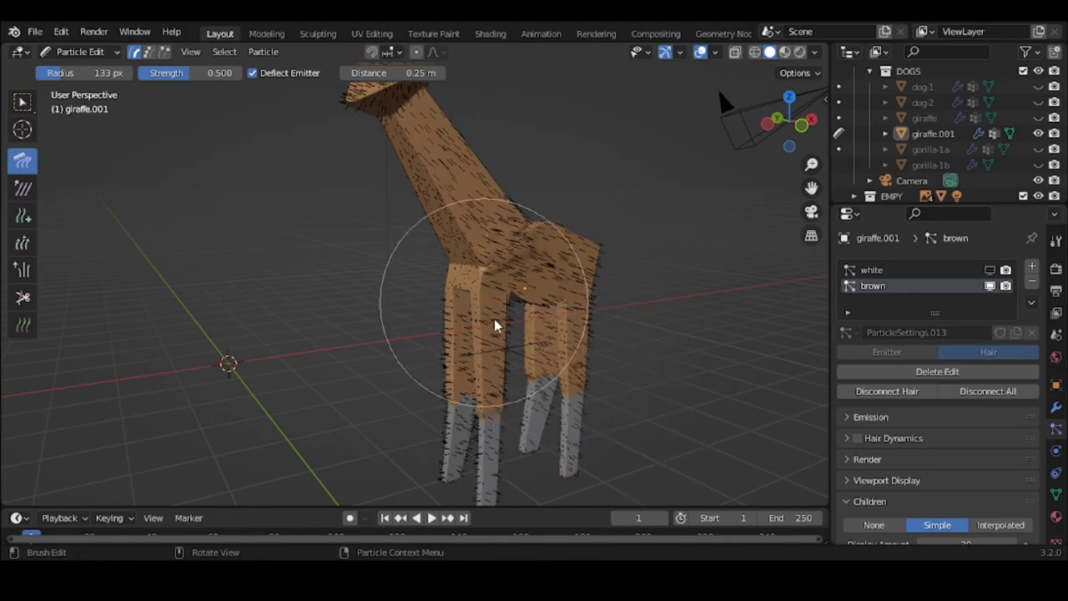
{"action": "mouse_move", "coordinate": [513, 340]}
{"action": "left_mouse_down"}
{"action": "mouse_move", "coordinate": [449, 307]}
{"action": "mouse_move", "coordinate": [496, 339]}
{"action": "mouse_move", "coordinate": [419, 162]}
{"action": "mouse_move", "coordinate": [396, 143]}
{"action": "mouse_move", "coordinate": [431, 185]}
{"action": "mouse_move", "coordinate": [410, 193]}
{"action": "mouse_move", "coordinate": [413, 181]}
{"action": "mouse_move", "coordinate": [435, 215]}
{"action": "left_mouse_up"}
Comb the brown hair flatter along the neck, body and legs from several side views.
{"action": "mouse_move", "coordinate": [457, 251]}
{"action": "middle_mouse_down"}
{"action": "mouse_move", "coordinate": [455, 238]}
{"action": "mouse_move", "coordinate": [471, 231]}
{"action": "mouse_move", "coordinate": [521, 227]}
{"action": "mouse_move", "coordinate": [509, 221]}
{"action": "middle_mouse_up"}
{"action": "mouse_move", "coordinate": [444, 179]}
{"action": "left_mouse_down"}
{"action": "mouse_move", "coordinate": [415, 184]}
{"action": "mouse_move", "coordinate": [457, 246]}
{"action": "mouse_move", "coordinate": [445, 307]}
{"action": "mouse_move", "coordinate": [426, 329]}
{"action": "mouse_move", "coordinate": [439, 125]}
{"action": "mouse_move", "coordinate": [431, 150]}
{"action": "mouse_move", "coordinate": [407, 152]}
{"action": "mouse_move", "coordinate": [419, 153]}
{"action": "mouse_move", "coordinate": [387, 125]}
{"action": "left_mouse_up"}
{"action": "mouse_move", "coordinate": [387, 125]}
{"action": "middle_mouse_down"}
{"action": "mouse_move", "coordinate": [586, 193]}
{"action": "mouse_move", "coordinate": [693, 187]}
{"action": "mouse_move", "coordinate": [677, 121]}
{"action": "middle_mouse_up"}
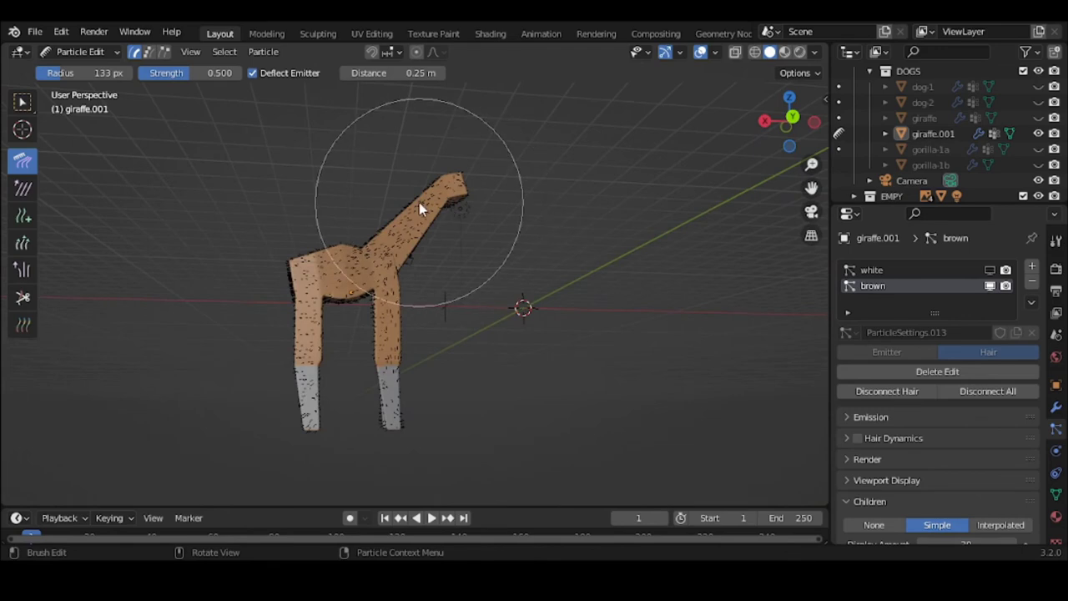
{"action": "mouse_move", "coordinate": [402, 275]}
{"action": "left_mouse_down"}
{"action": "mouse_move", "coordinate": [410, 257]}
{"action": "mouse_move", "coordinate": [389, 307]}
{"action": "mouse_move", "coordinate": [362, 255]}
{"action": "mouse_move", "coordinate": [326, 291]}
{"action": "mouse_move", "coordinate": [314, 265]}
{"action": "mouse_move", "coordinate": [309, 308]}
{"action": "mouse_move", "coordinate": [315, 292]}
{"action": "left_mouse_up"}
{"action": "mouse_move", "coordinate": [314, 285]}
{"action": "middle_mouse_down"}
{"action": "mouse_move", "coordinate": [462, 295]}
{"action": "mouse_move", "coordinate": [352, 261]}
{"action": "mouse_move", "coordinate": [363, 256]}
{"action": "middle_mouse_up"}
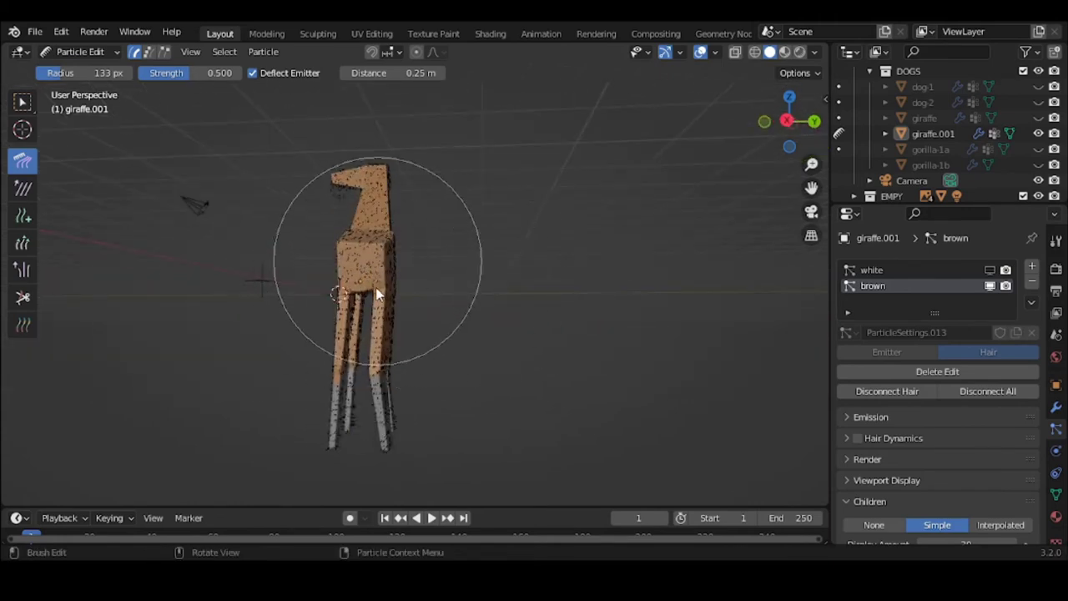
{"action": "right_click", "coordinate": [484, 268]}
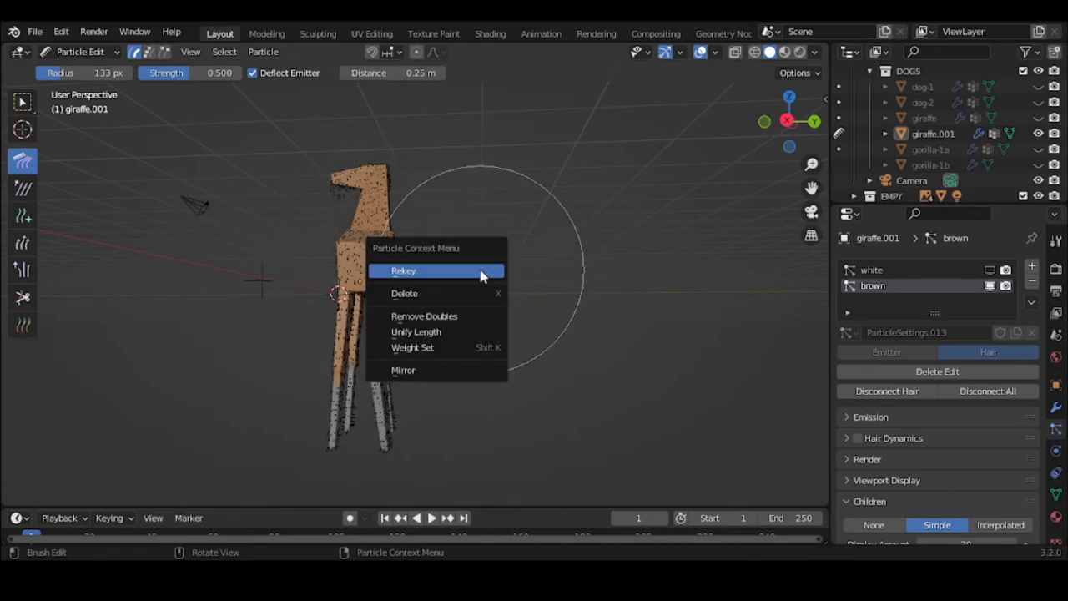
{"action": "middle_click_drag", "start_coordinate": [483, 256], "coordinate": [607, 196]}
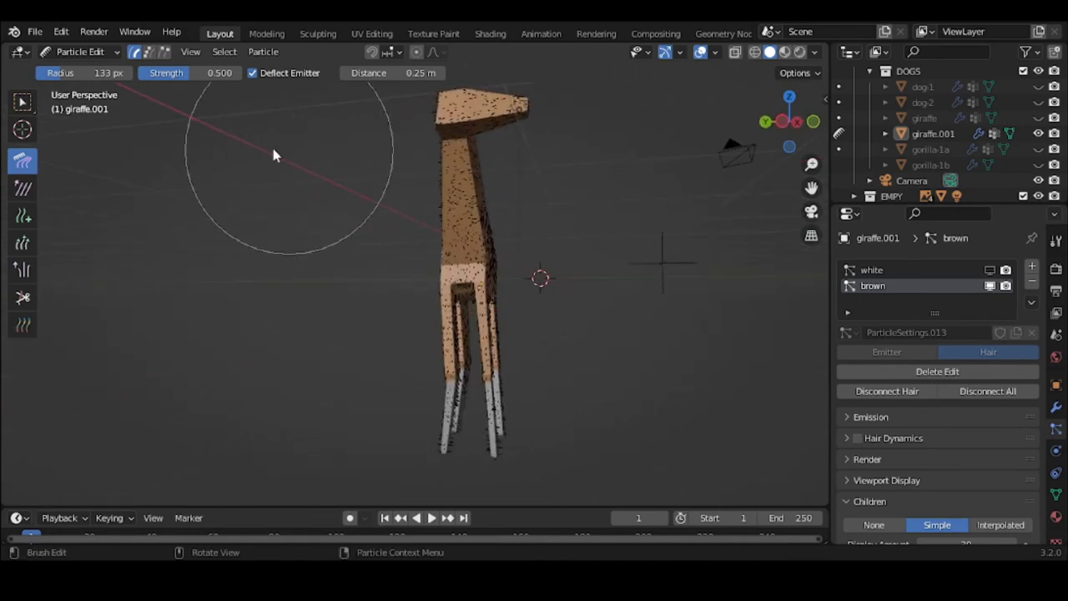
{"action": "left_click", "coordinate": [70, 52]}
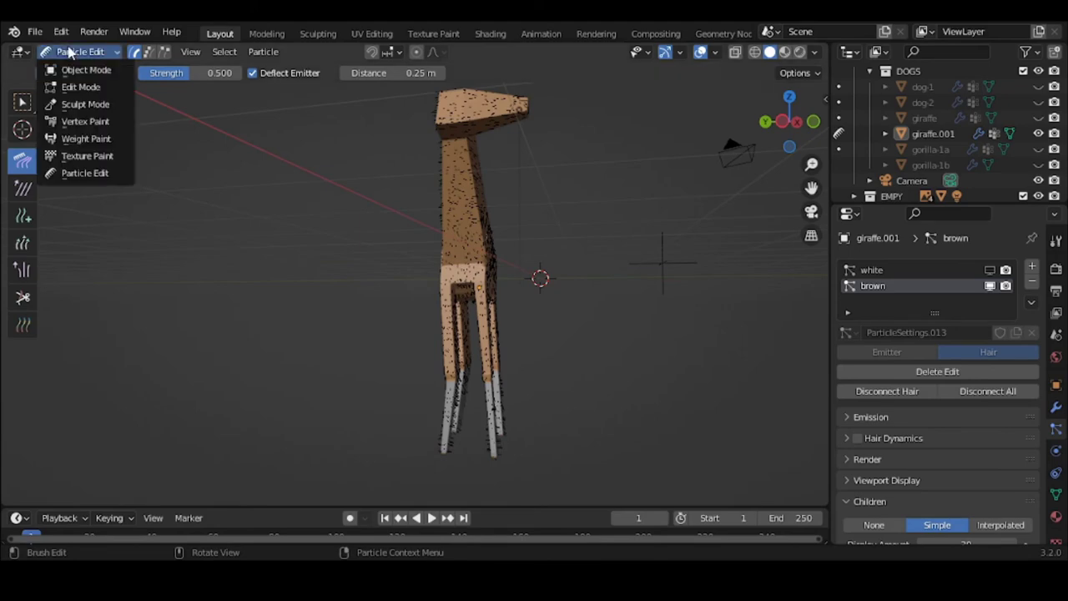
Return to Object Mode and orbit around the combed giraffe.
{"action": "left_click", "coordinate": [75, 69]}
{"action": "middle_click_drag", "start_coordinate": [584, 227], "coordinate": [794, 253]}
{"action": "scroll", "coordinate": [480, 277], "scroll_direction": "up", "scroll_amount": 3}
{"action": "middle_click_drag", "start_coordinate": [476, 274], "coordinate": [824, 263]}
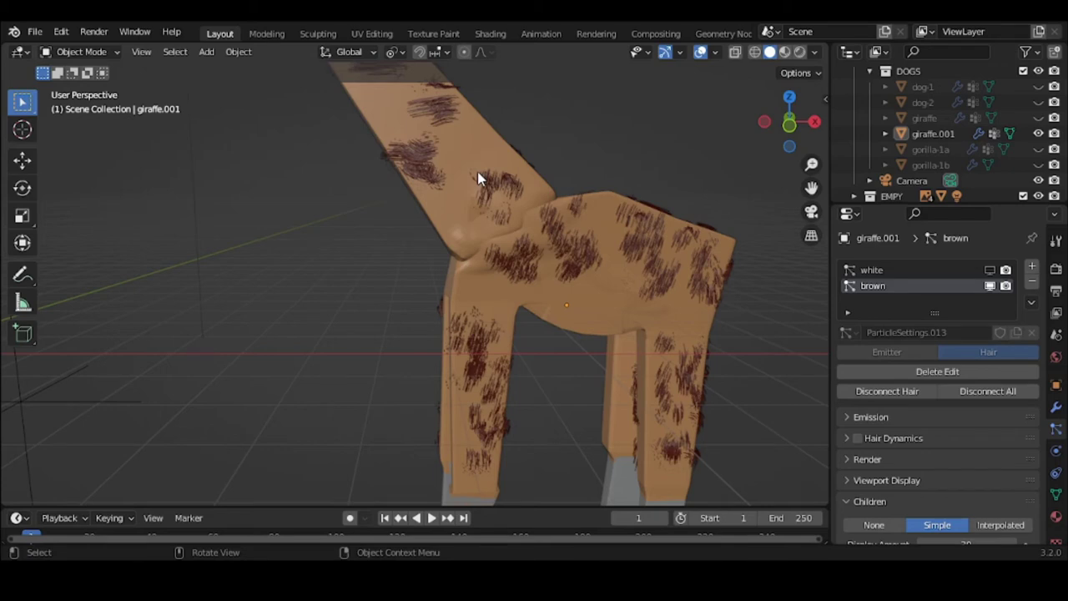
{"action": "scroll", "coordinate": [545, 232], "scroll_direction": "down", "scroll_amount": 5}
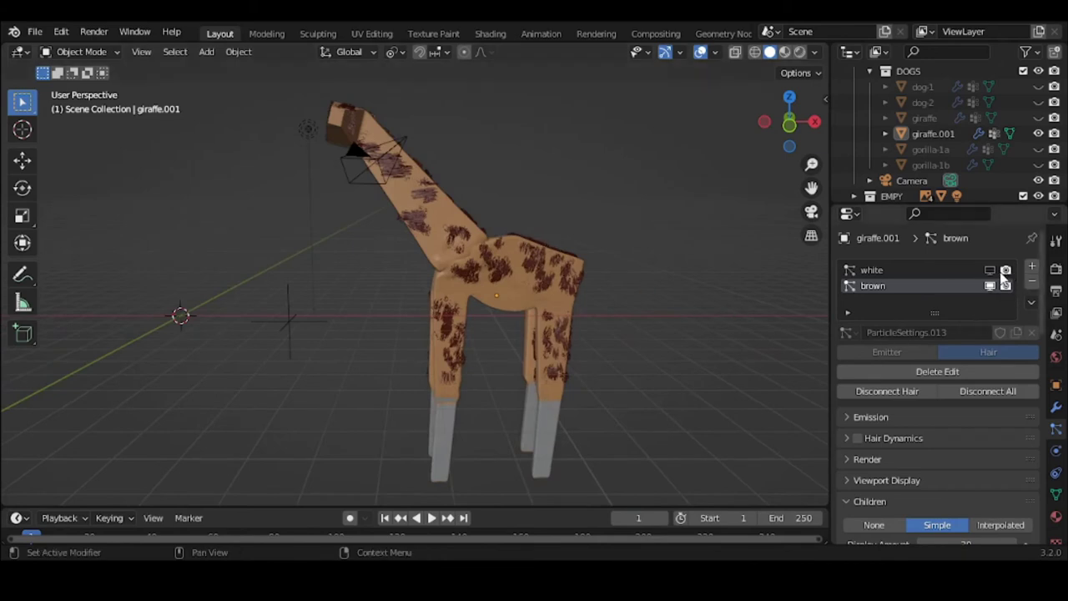
Hide both the white and brown hair systems in the viewport.
{"action": "left_click", "coordinate": [990, 270]}
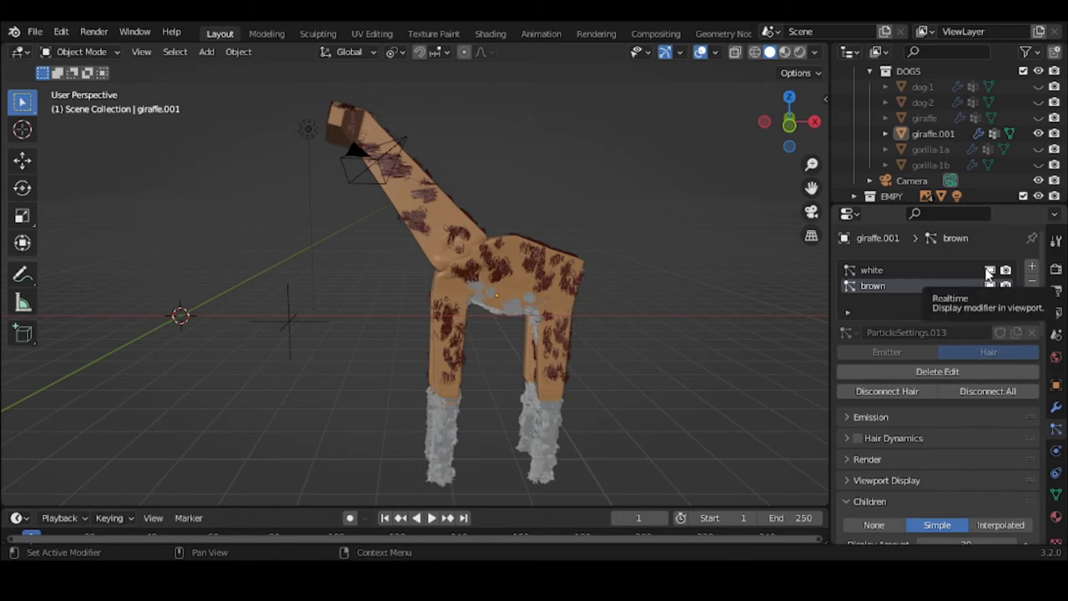
{"action": "left_click", "coordinate": [989, 273]}
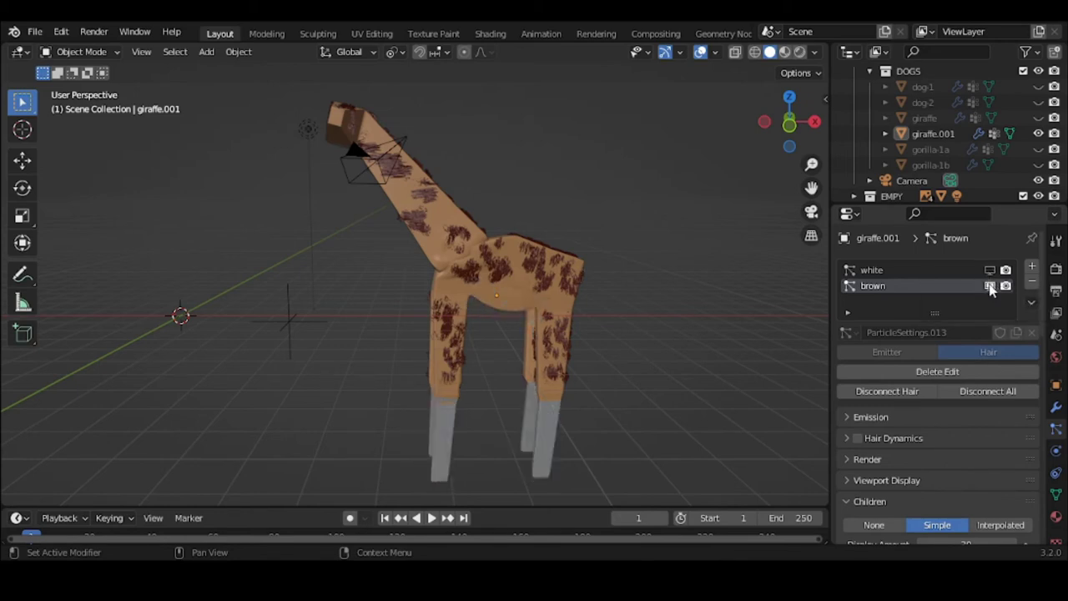
{"action": "left_click", "coordinate": [991, 286]}
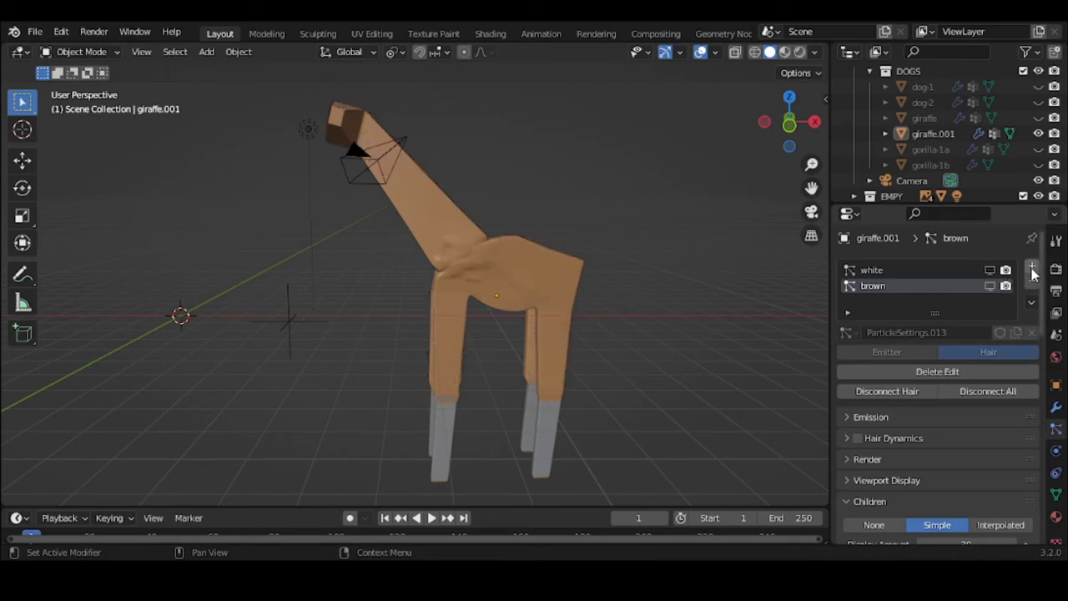
Add a new particle system slot to Giraffe.001 and rename it 'lightbrown'.
{"action": "left_click", "coordinate": [1033, 268]}
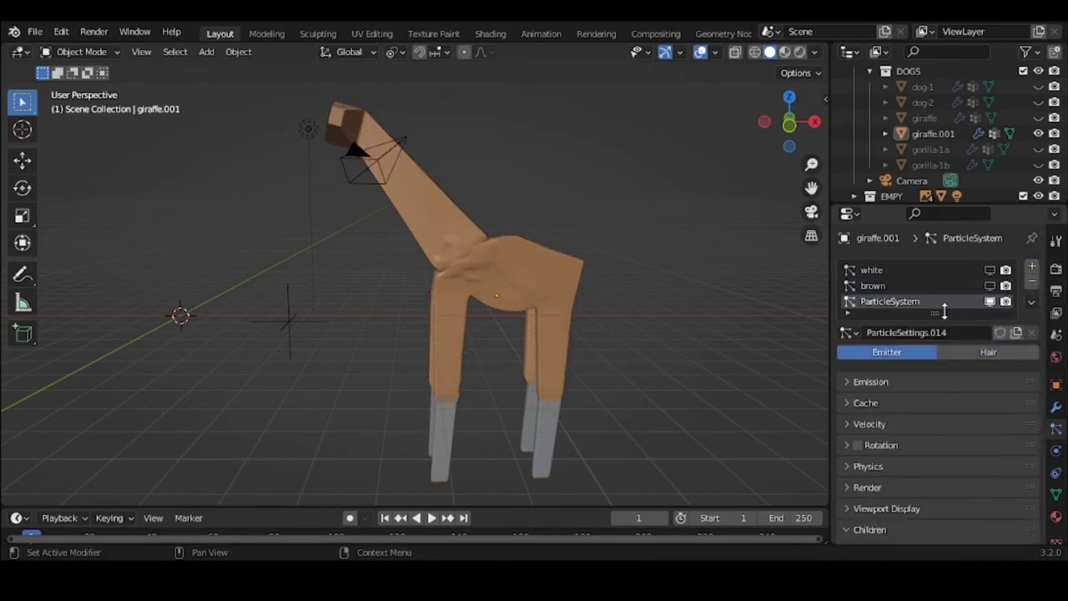
{"action": "double_click", "coordinate": [922, 301]}
{"action": "key", "text": "ctrl+a"}
{"action": "type", "text": "lightbrown"}
{"action": "key", "text": "Return"}
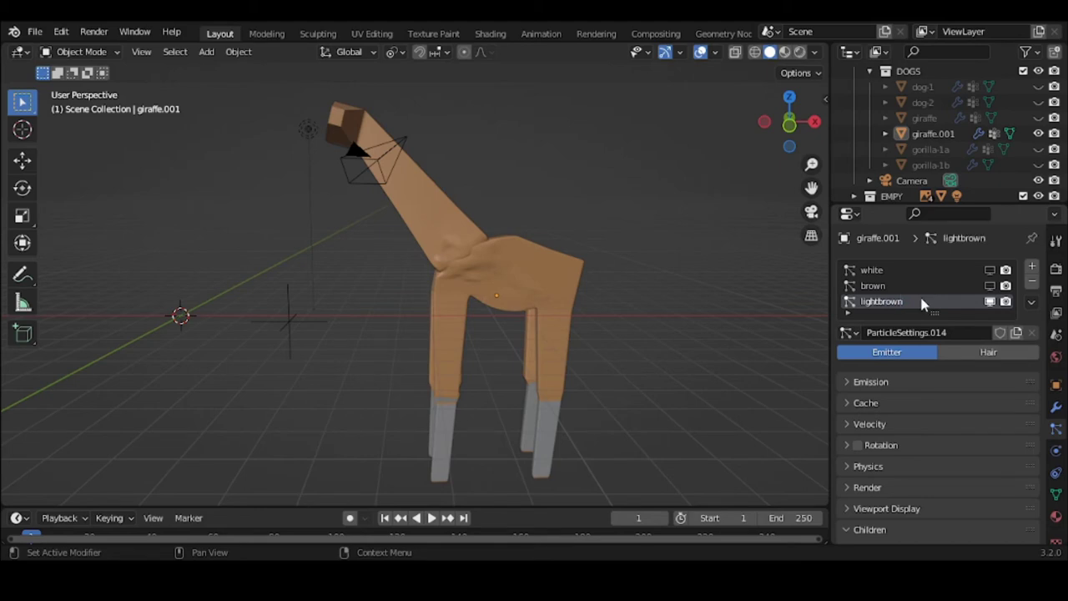
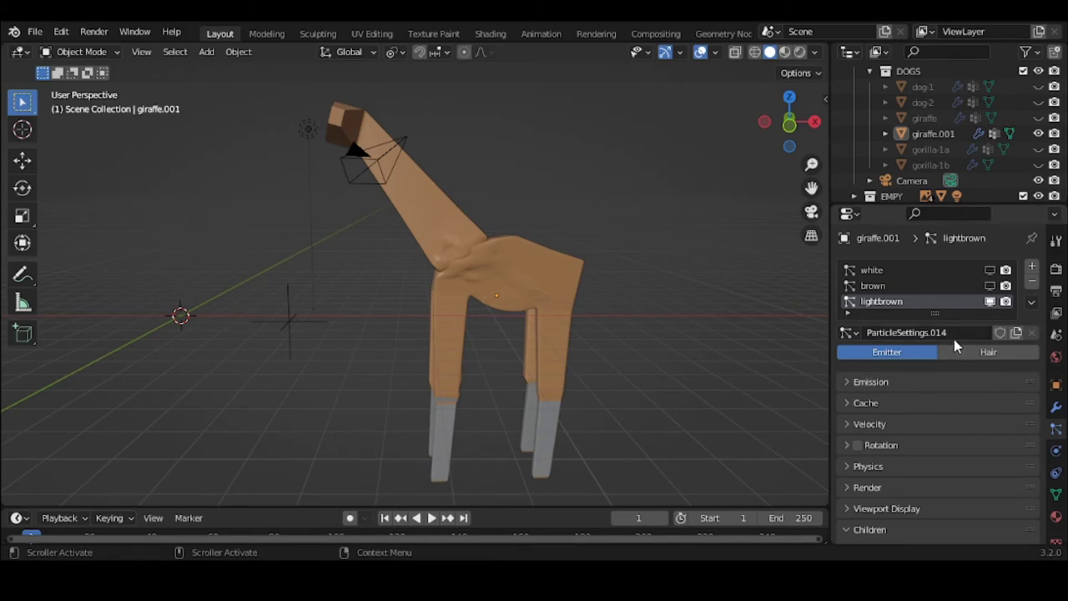
Make the lightbrown particle system Hair type with 3000 strands and 0.2 m hair length.
{"action": "left_click", "coordinate": [908, 380]}
{"action": "left_click", "coordinate": [975, 406]}
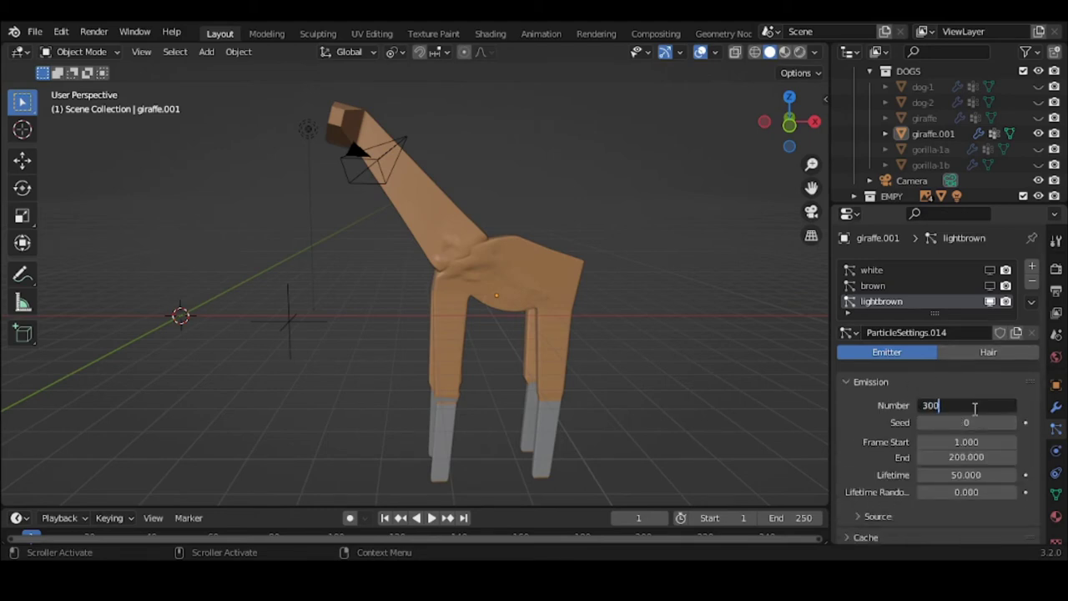
{"action": "key", "text": "Return"}
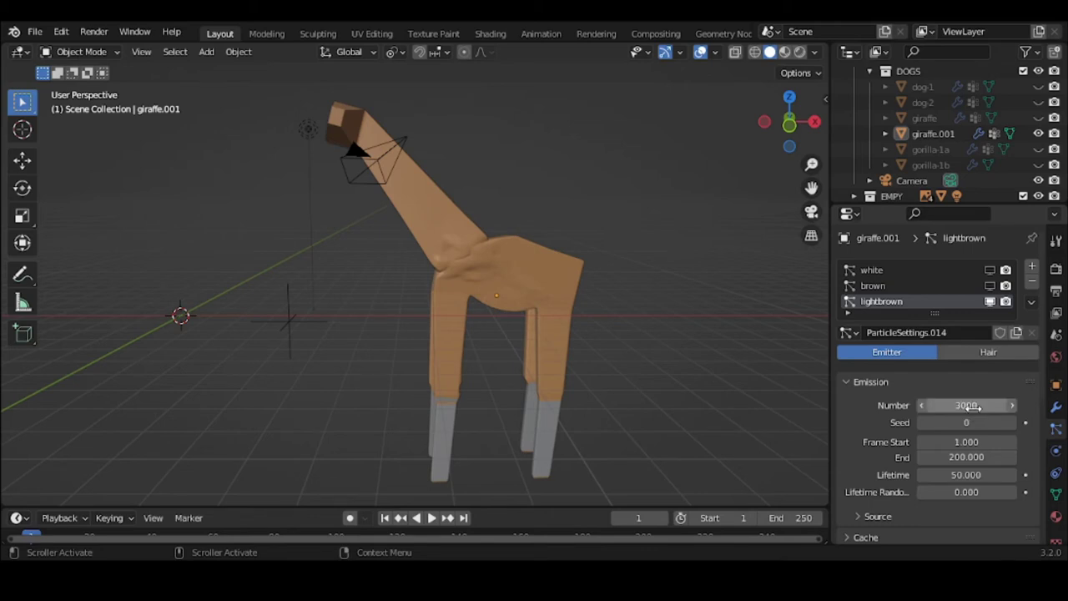
{"action": "left_click", "coordinate": [978, 351]}
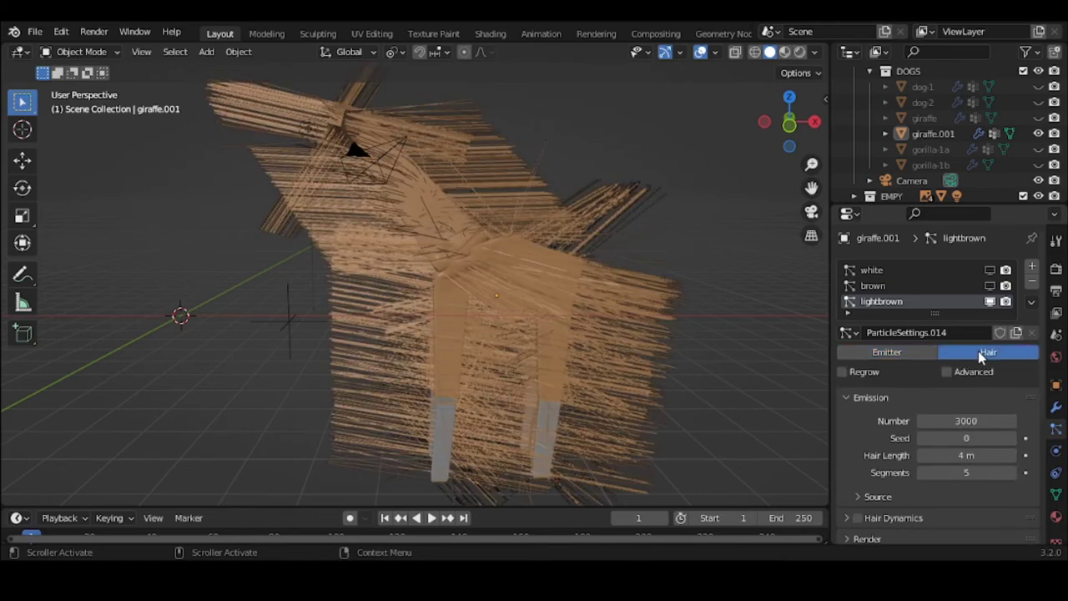
{"action": "left_click", "coordinate": [980, 455]}
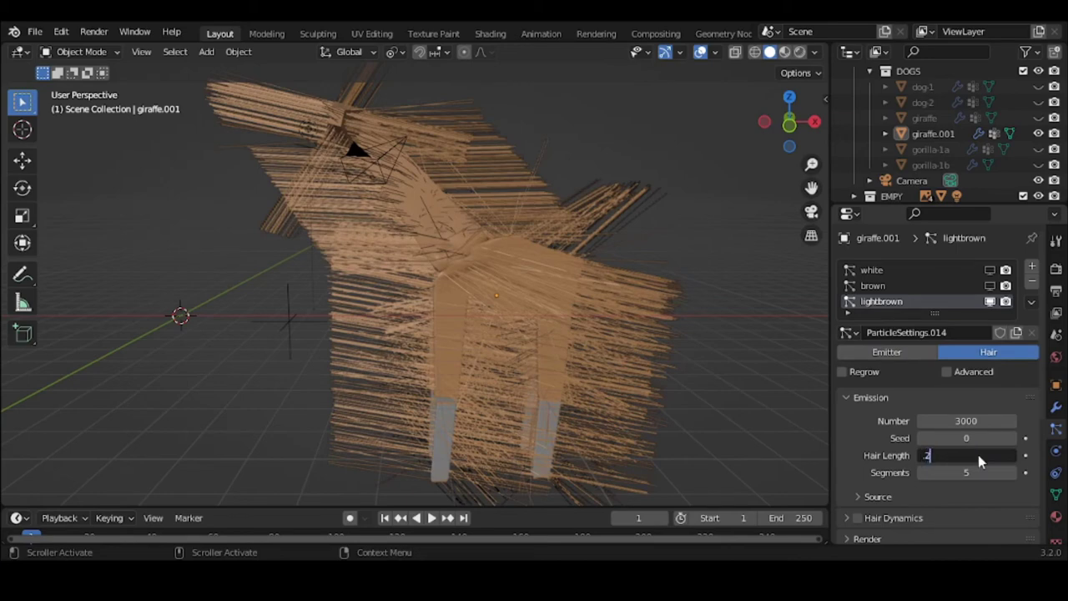
{"action": "type", "text": ".2"}
{"action": "key", "text": "Return"}
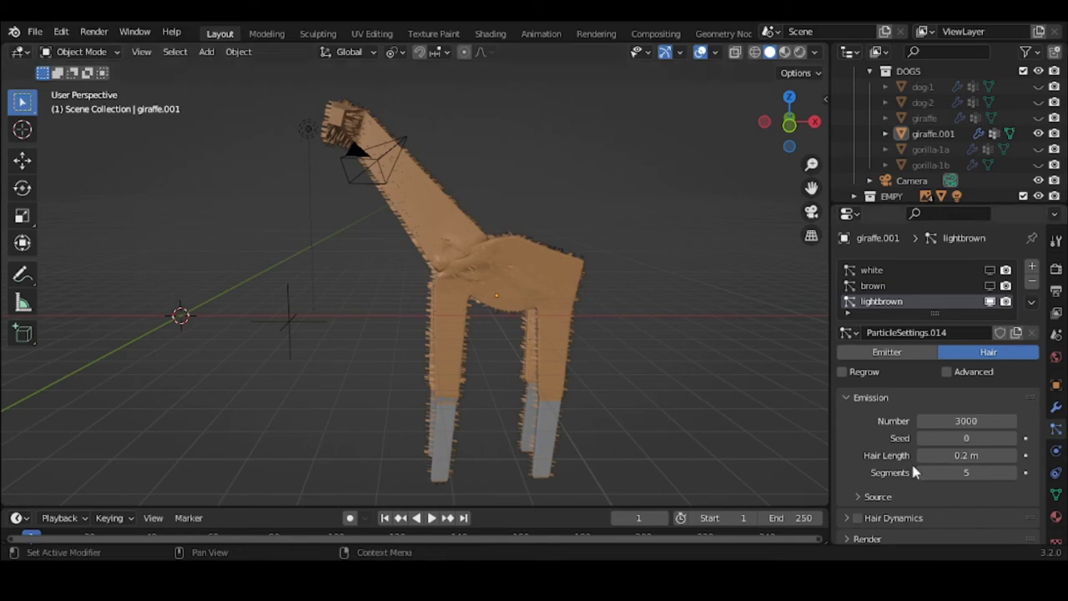
{"action": "scroll", "coordinate": [928, 456], "scroll_direction": "down", "scroll_amount": 2}
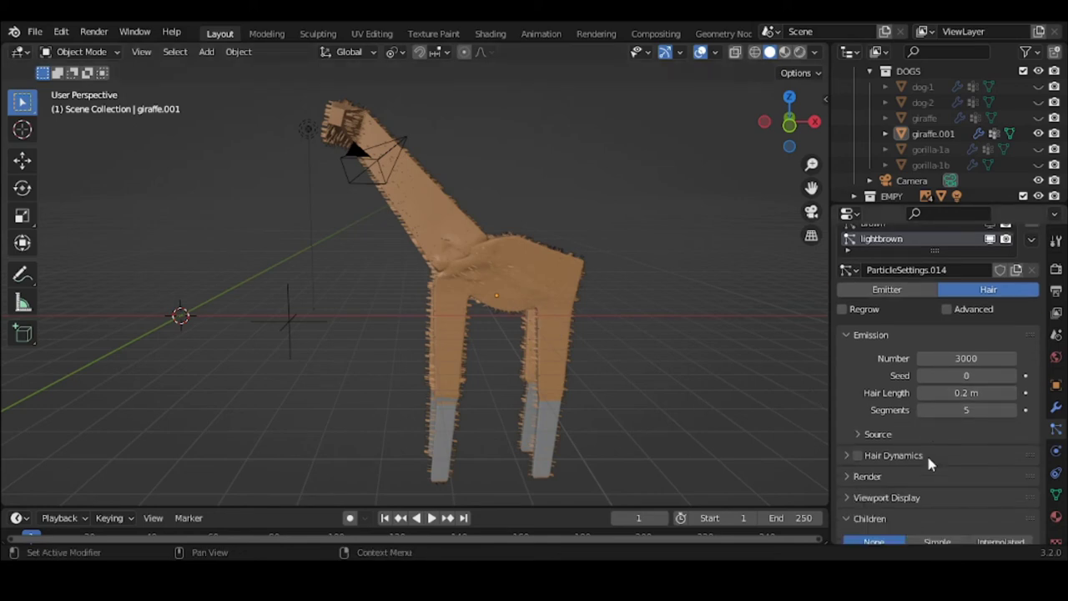
Set the hair's render material to tan in the Render panel.
{"action": "left_click", "coordinate": [927, 481]}
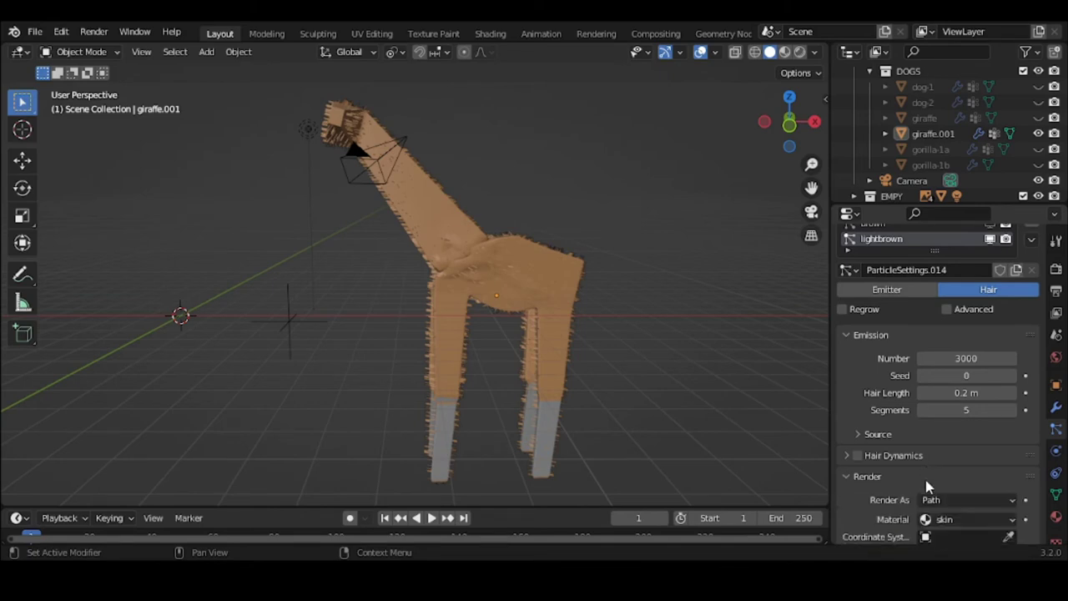
{"action": "scroll", "coordinate": [929, 482], "scroll_direction": "down", "scroll_amount": 1}
{"action": "left_click", "coordinate": [967, 491]}
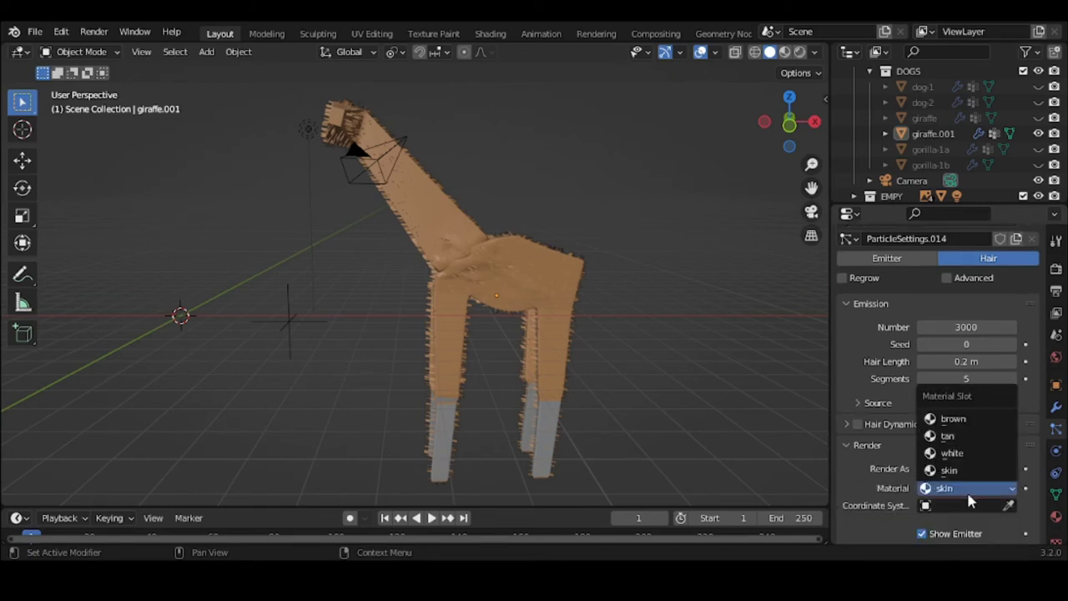
{"action": "left_click", "coordinate": [968, 437]}
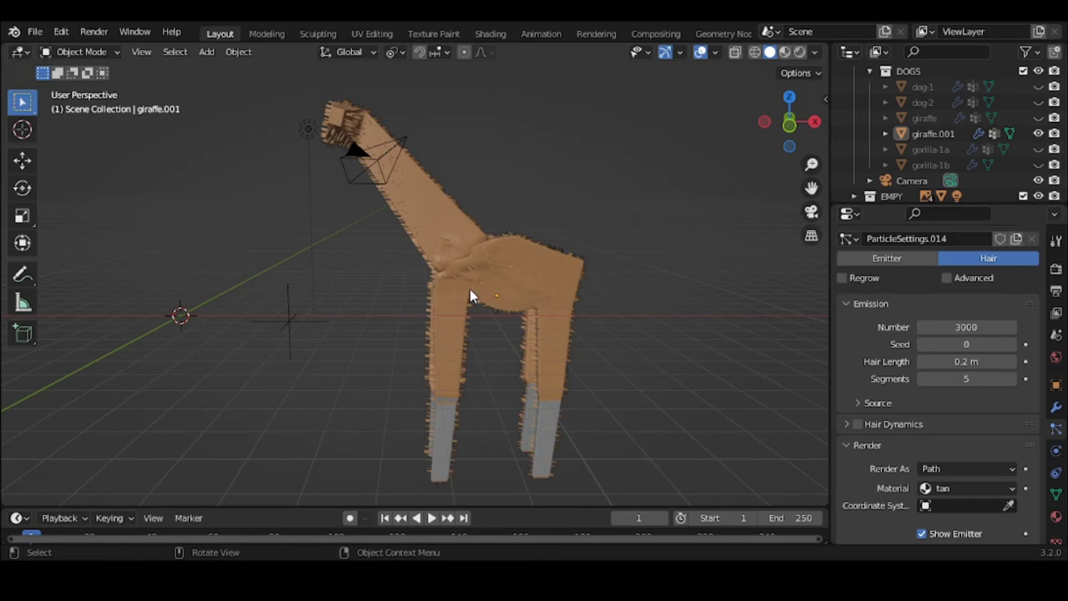
Collapse the Render panel and briefly inspect the hair's Viewport Display settings.
{"action": "left_click", "coordinate": [872, 446]}
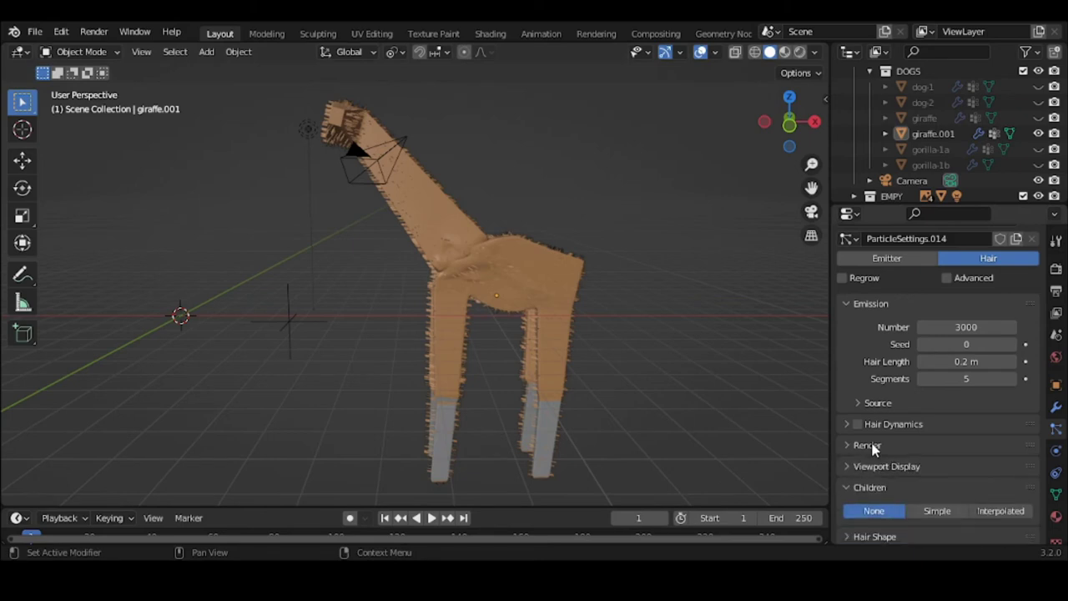
{"action": "scroll", "coordinate": [873, 449], "scroll_direction": "down", "scroll_amount": 1}
{"action": "left_click", "coordinate": [877, 436]}
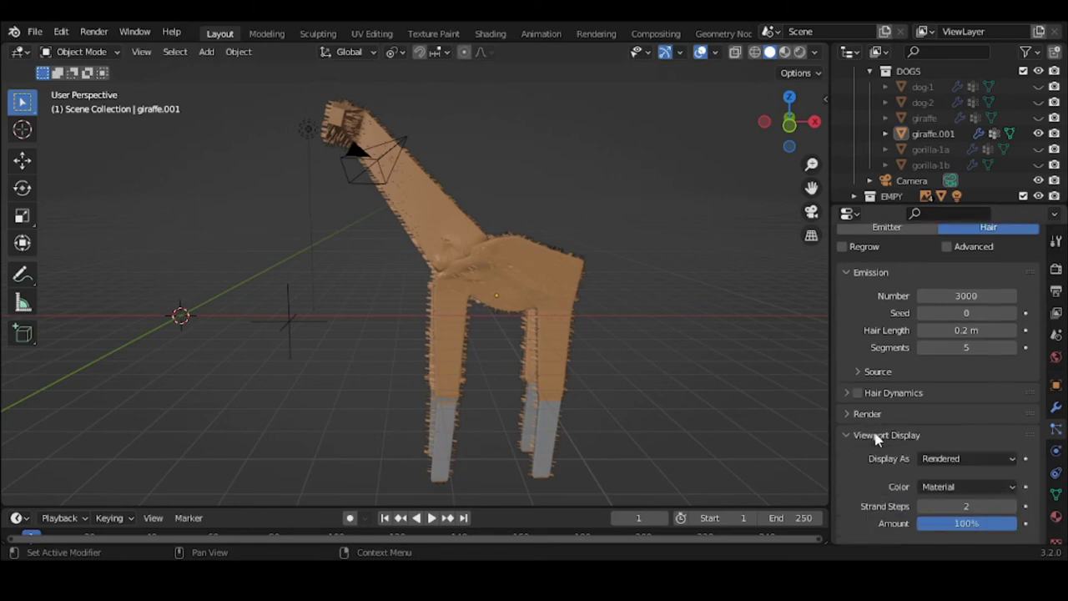
{"action": "scroll", "coordinate": [876, 440], "scroll_direction": "down", "scroll_amount": 2}
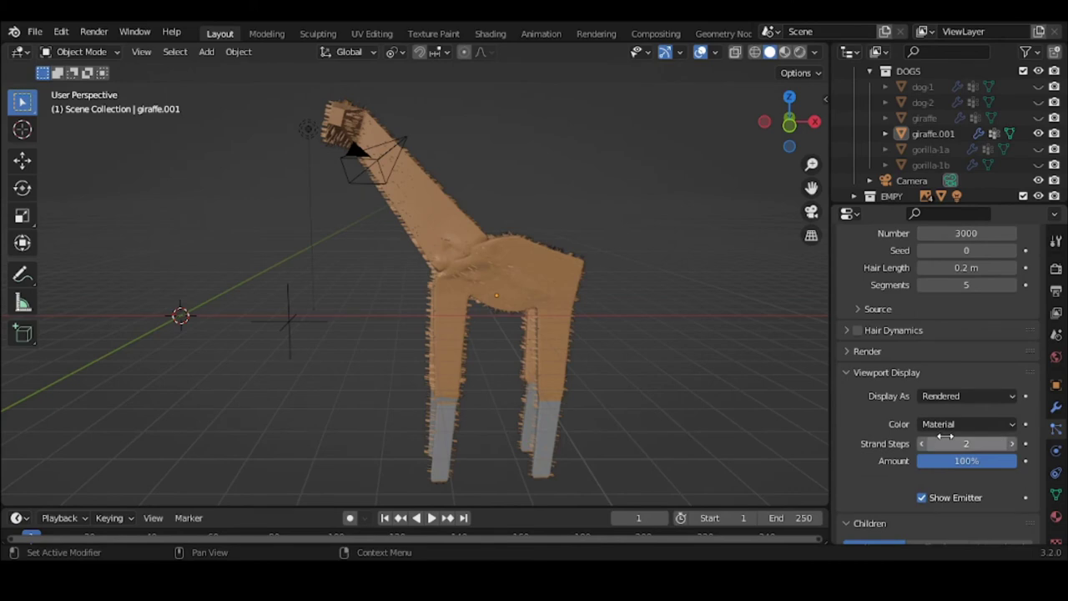
{"action": "left_click", "coordinate": [901, 376]}
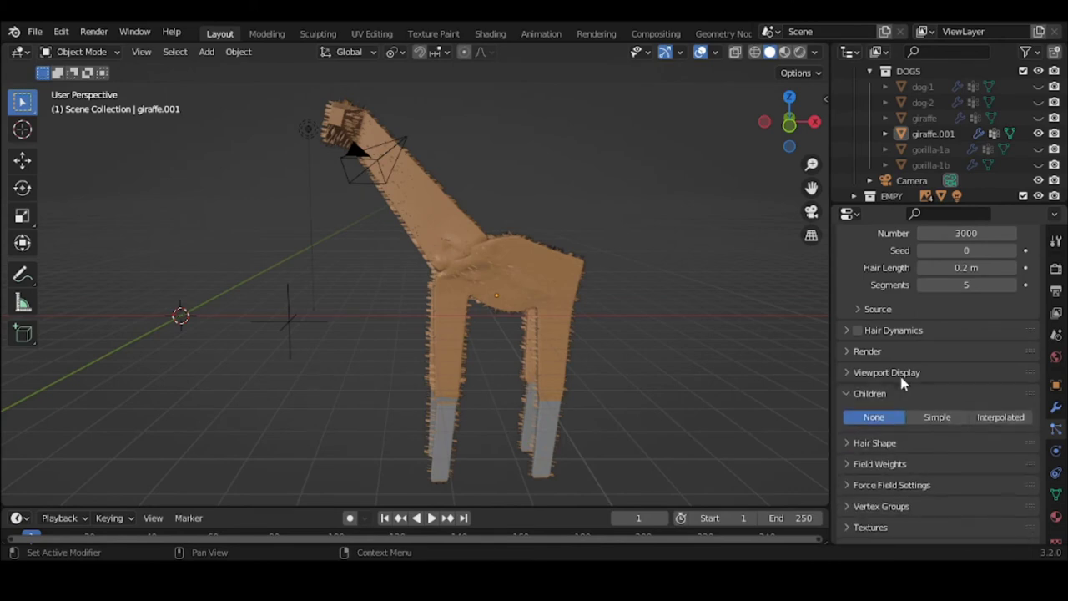
Enable Simple child particles to thicken the fur, then zoom and pan to reframe the giraffe.
{"action": "left_click", "coordinate": [932, 418]}
{"action": "scroll", "coordinate": [503, 319], "scroll_direction": "up", "scroll_amount": 2}
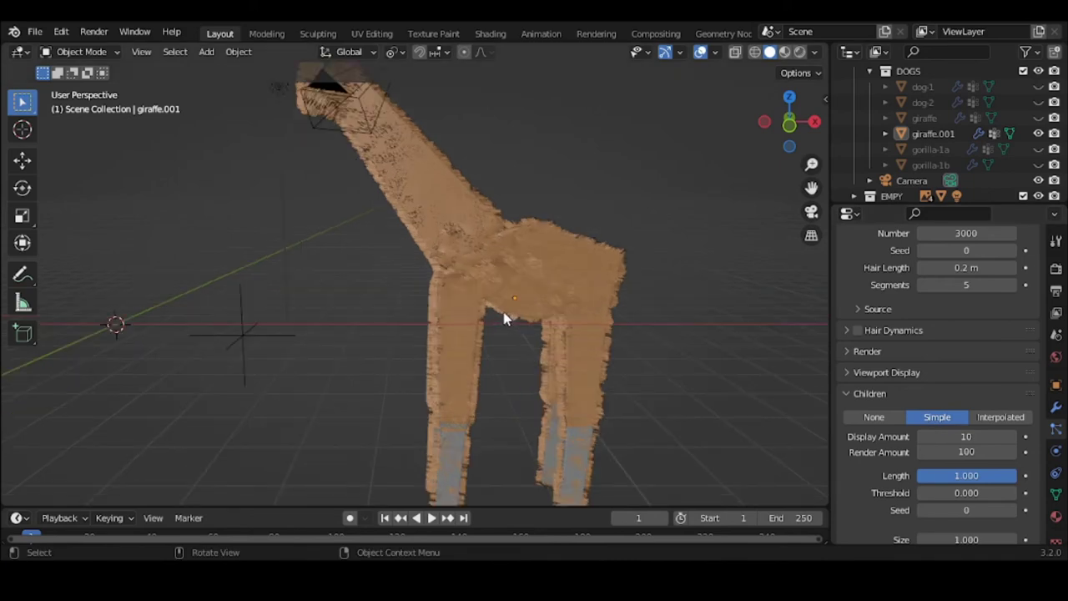
{"action": "left_click_drag", "start_coordinate": [811, 188], "coordinate": [768, 247]}
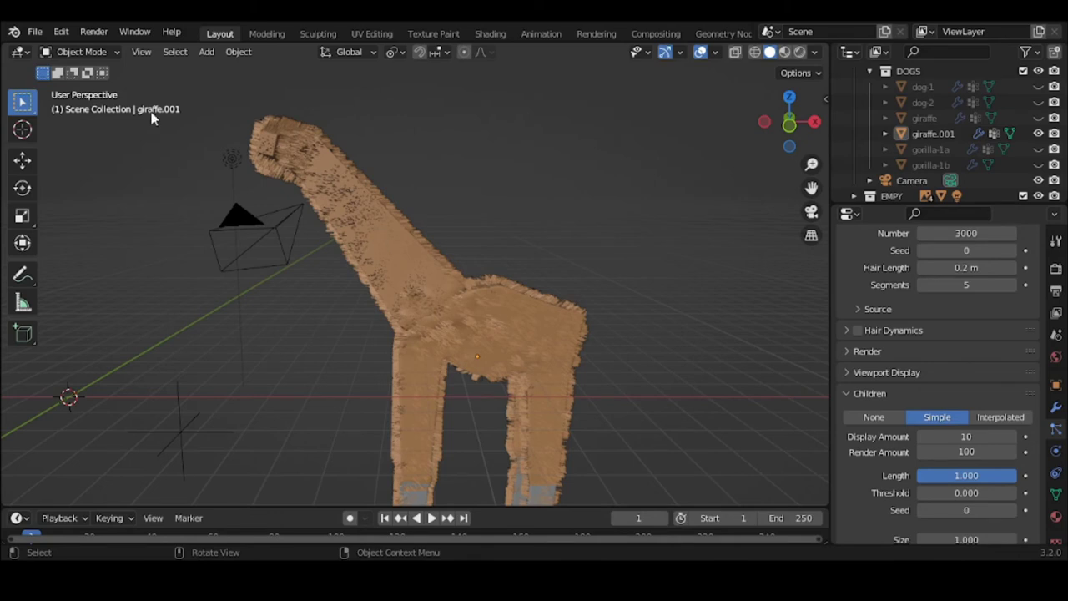
{"action": "left_click", "coordinate": [76, 52]}
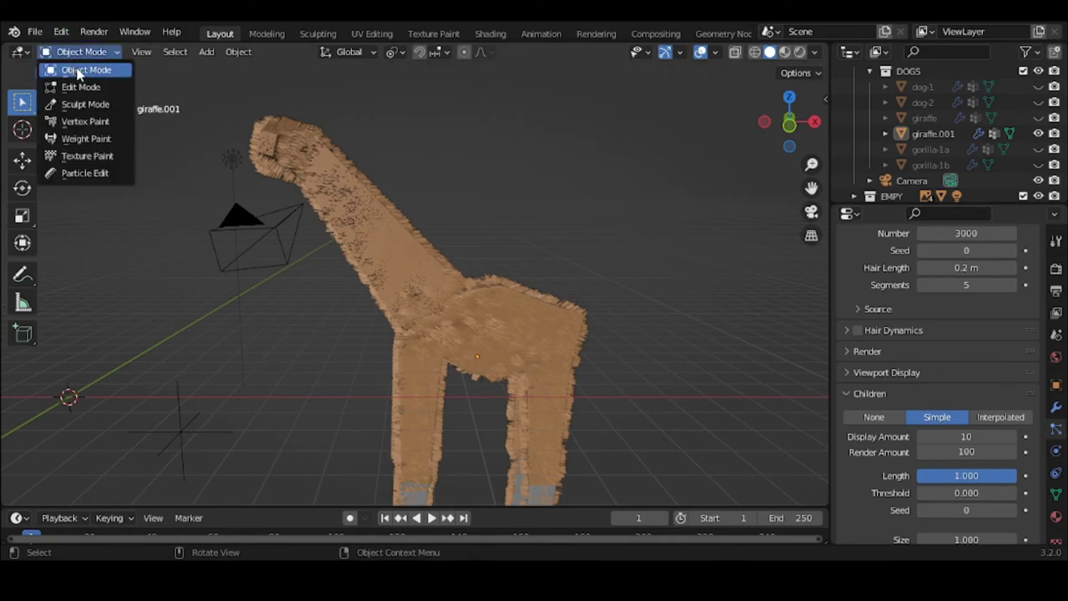
Enter Particle Edit and comb the hair flat along the neck, front legs and head.
{"action": "left_click", "coordinate": [83, 173]}
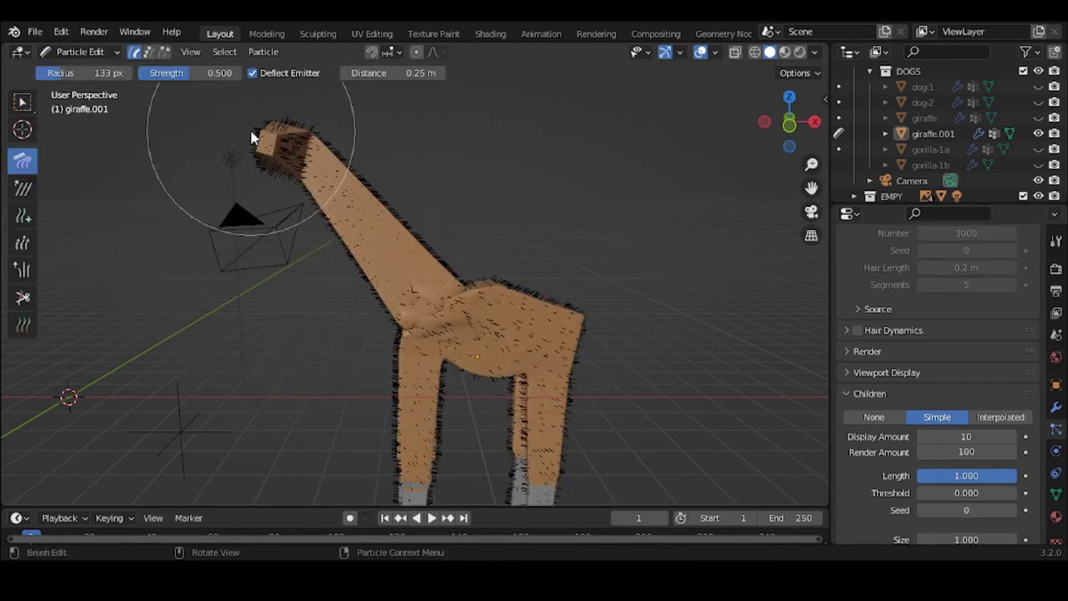
{"action": "mouse_move", "coordinate": [255, 138]}
{"action": "left_mouse_down"}
{"action": "mouse_move", "coordinate": [411, 294]}
{"action": "mouse_move", "coordinate": [501, 329]}
{"action": "mouse_move", "coordinate": [557, 314]}
{"action": "left_mouse_up"}
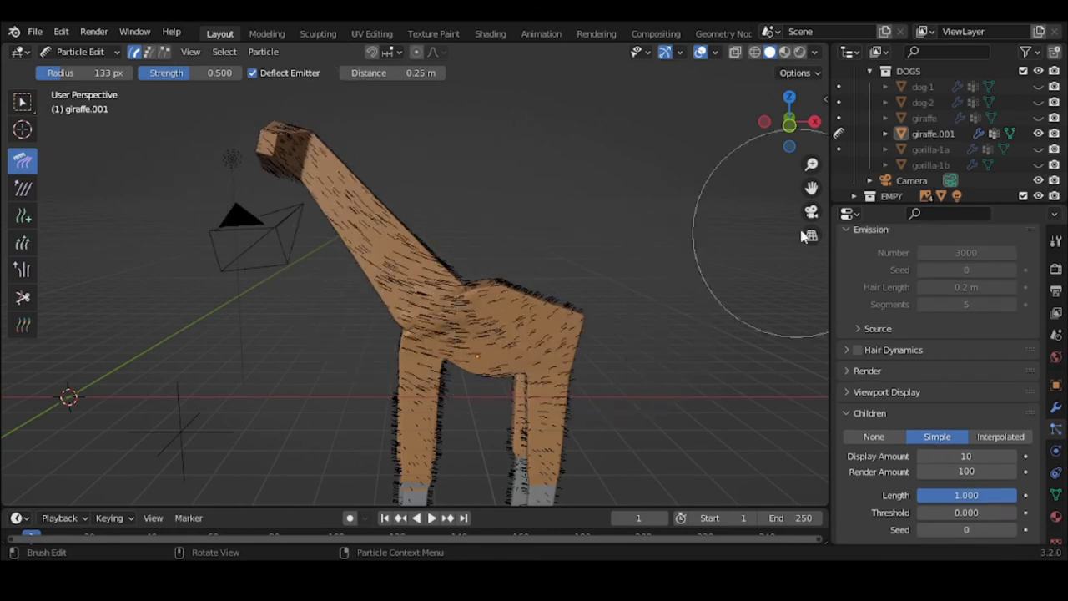
{"action": "left_click_drag", "start_coordinate": [812, 188], "coordinate": [811, 33]}
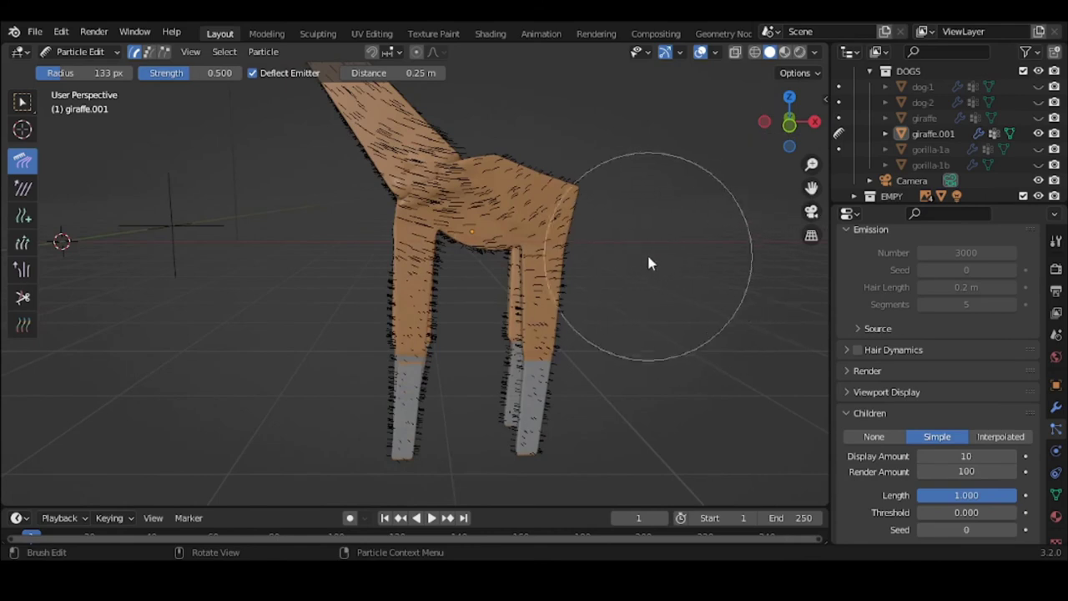
{"action": "mouse_move", "coordinate": [649, 264]}
{"action": "left_mouse_down"}
{"action": "mouse_move", "coordinate": [632, 258]}
{"action": "mouse_move", "coordinate": [596, 315]}
{"action": "mouse_move", "coordinate": [577, 320]}
{"action": "mouse_move", "coordinate": [556, 372]}
{"action": "mouse_move", "coordinate": [396, 262]}
{"action": "mouse_move", "coordinate": [417, 298]}
{"action": "mouse_move", "coordinate": [407, 348]}
{"action": "mouse_move", "coordinate": [415, 401]}
{"action": "mouse_move", "coordinate": [426, 382]}
{"action": "mouse_move", "coordinate": [522, 324]}
{"action": "left_mouse_up"}
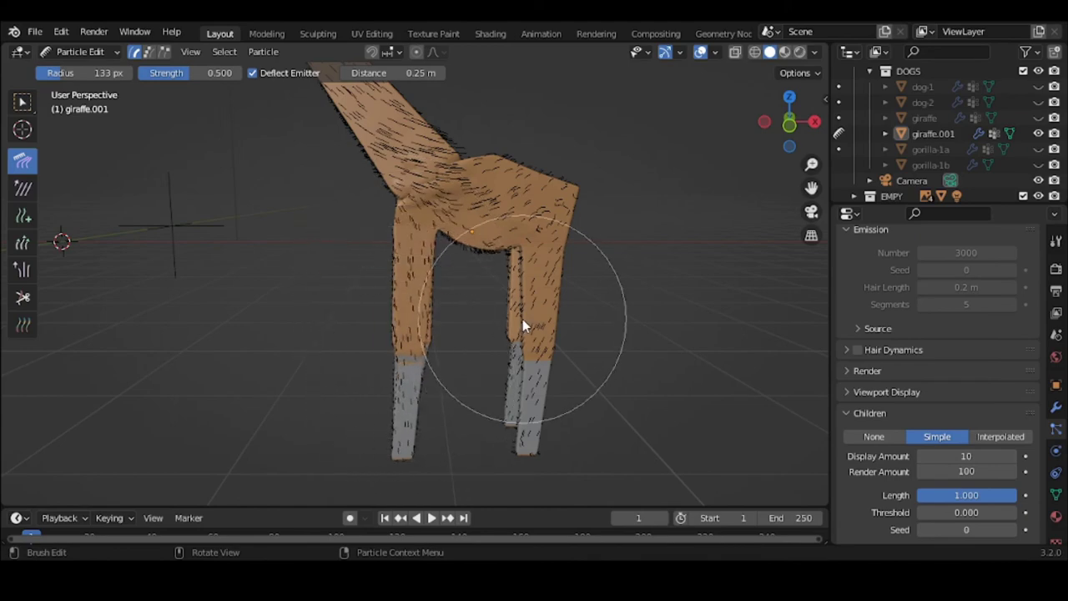
{"action": "mouse_move", "coordinate": [521, 323]}
{"action": "middle_mouse_down"}
{"action": "mouse_move", "coordinate": [491, 375]}
{"action": "mouse_move", "coordinate": [489, 422]}
{"action": "mouse_move", "coordinate": [376, 241]}
{"action": "middle_mouse_up"}
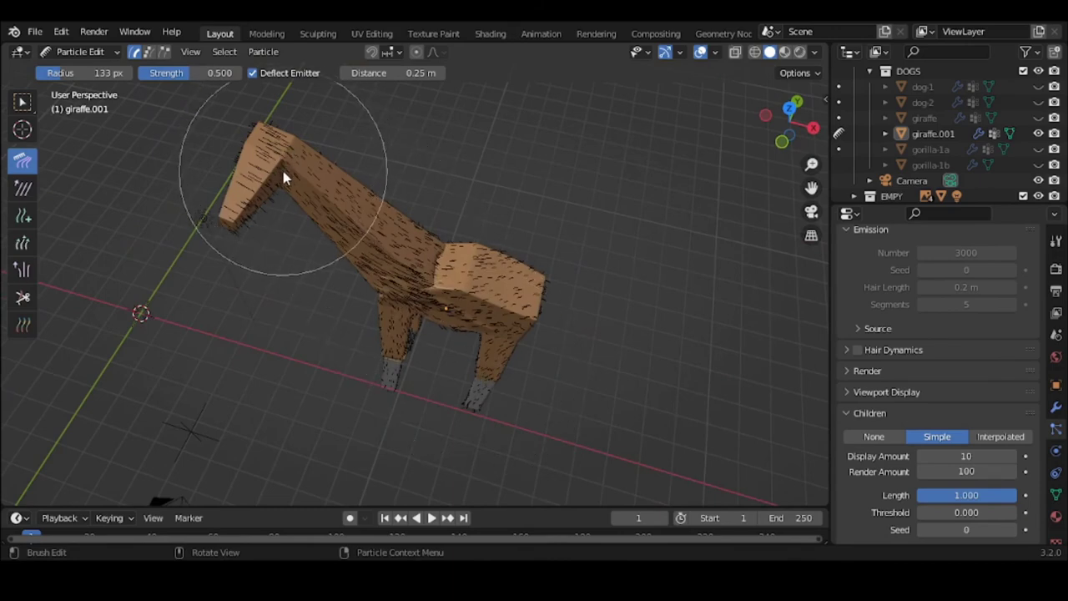
{"action": "mouse_move", "coordinate": [284, 178]}
{"action": "left_mouse_down"}
{"action": "mouse_move", "coordinate": [237, 215]}
{"action": "mouse_move", "coordinate": [278, 196]}
{"action": "mouse_move", "coordinate": [378, 268]}
{"action": "left_mouse_up"}
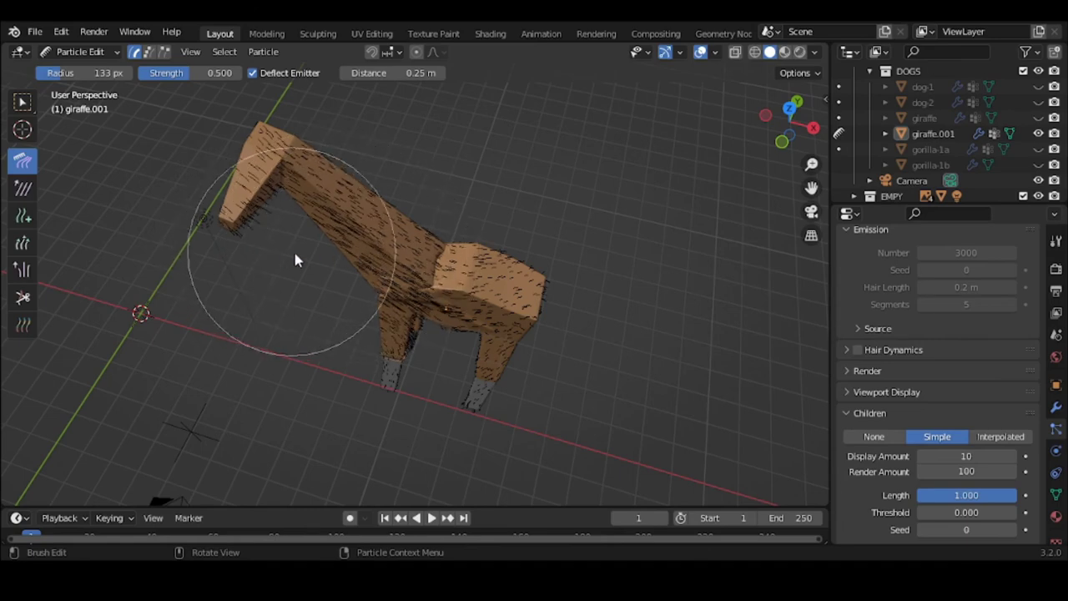
Shrink the comb brush to 49 px and comb the hair down over the snout.
{"action": "key", "text": "f"}
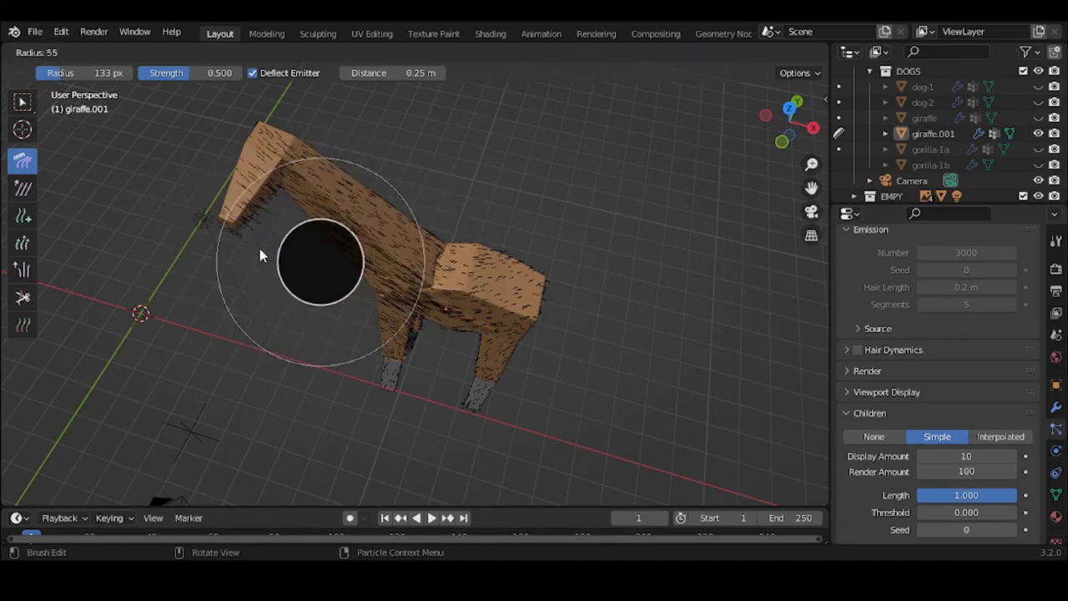
{"action": "left_click", "coordinate": [255, 252]}
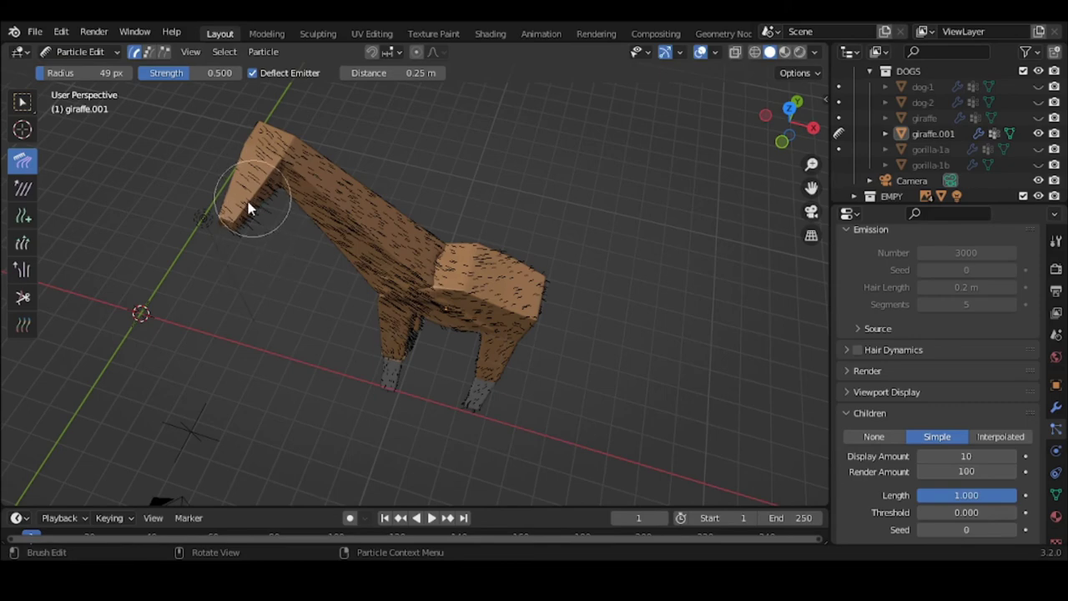
{"action": "left_click_drag", "start_coordinate": [248, 209], "coordinate": [239, 244]}
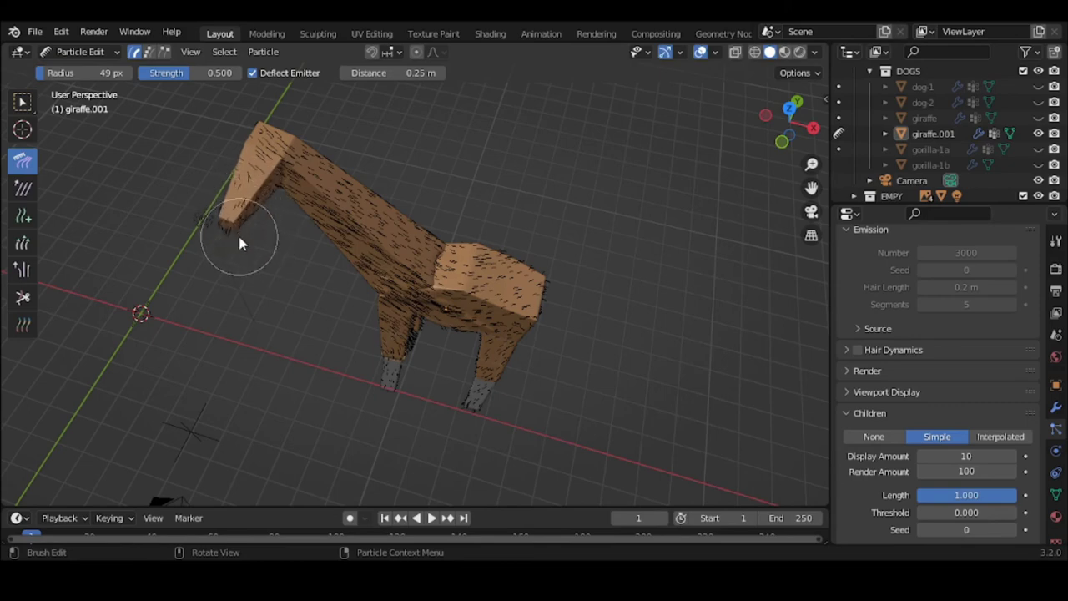
{"action": "mouse_move", "coordinate": [240, 244]}
{"action": "middle_mouse_down"}
{"action": "mouse_move", "coordinate": [287, 215]}
{"action": "mouse_move", "coordinate": [287, 203]}
{"action": "mouse_move", "coordinate": [473, 252]}
{"action": "mouse_move", "coordinate": [348, 240]}
{"action": "middle_mouse_up"}
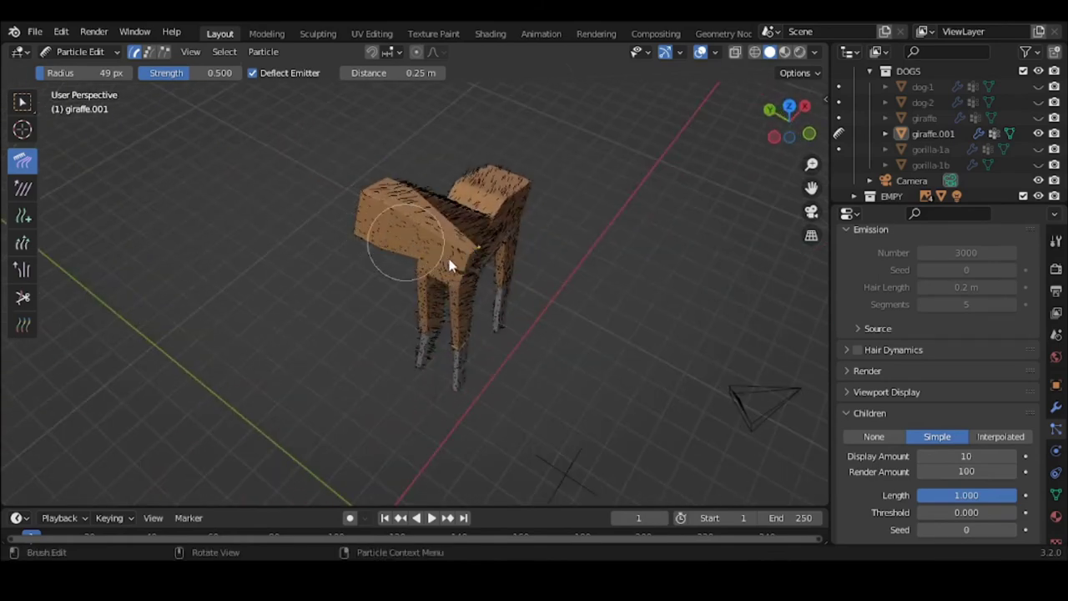
{"action": "middle_click_drag", "start_coordinate": [417, 281], "coordinate": [634, 212]}
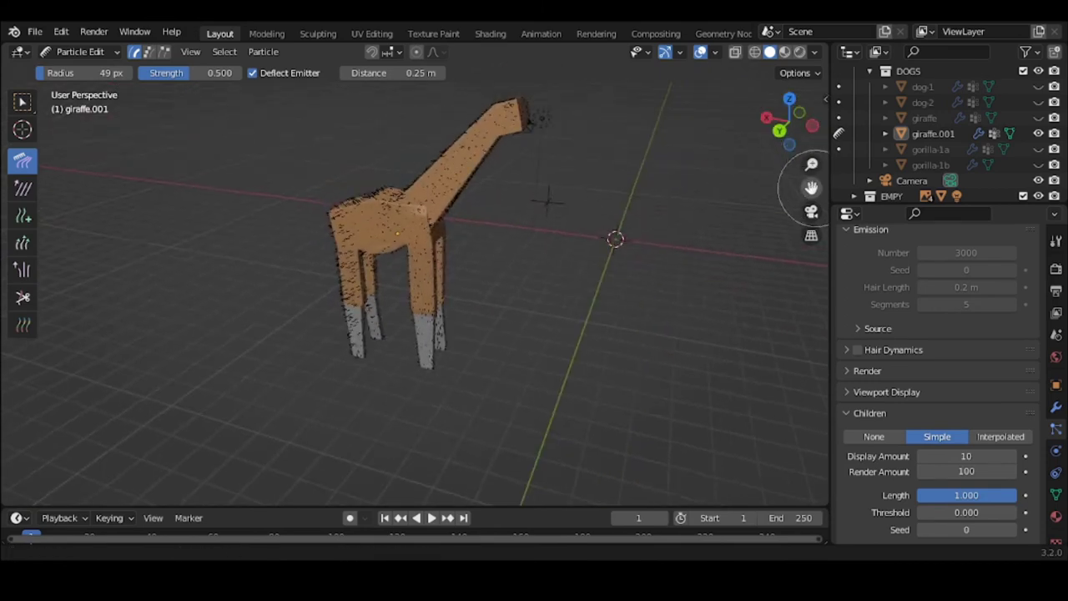
{"action": "left_click_drag", "start_coordinate": [811, 187], "coordinate": [823, 239]}
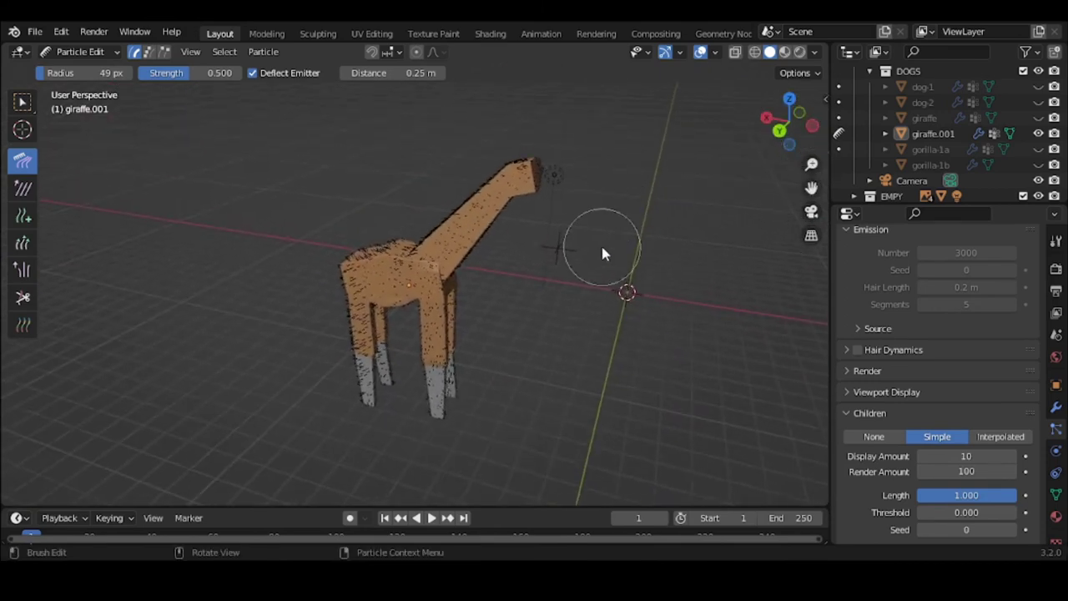
Set the comb radius to 87 px and comb hair from the neck along the body.
{"action": "key", "text": "f"}
{"action": "left_click", "coordinate": [632, 285]}
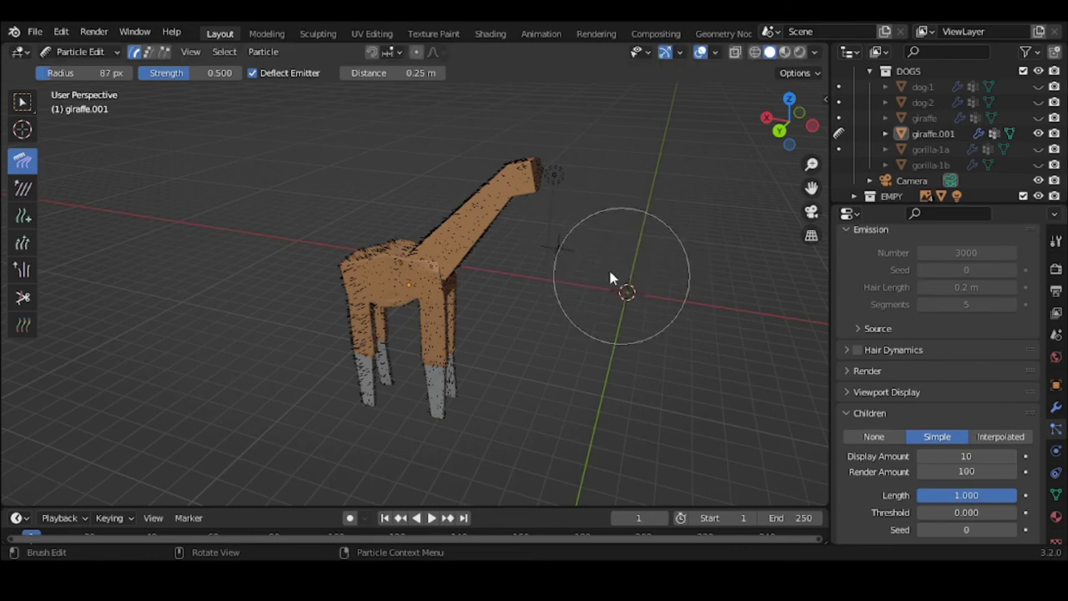
{"action": "mouse_move", "coordinate": [492, 179]}
{"action": "left_mouse_down"}
{"action": "mouse_move", "coordinate": [489, 211]}
{"action": "mouse_move", "coordinate": [453, 256]}
{"action": "mouse_move", "coordinate": [369, 289]}
{"action": "mouse_move", "coordinate": [362, 344]}
{"action": "left_mouse_up"}
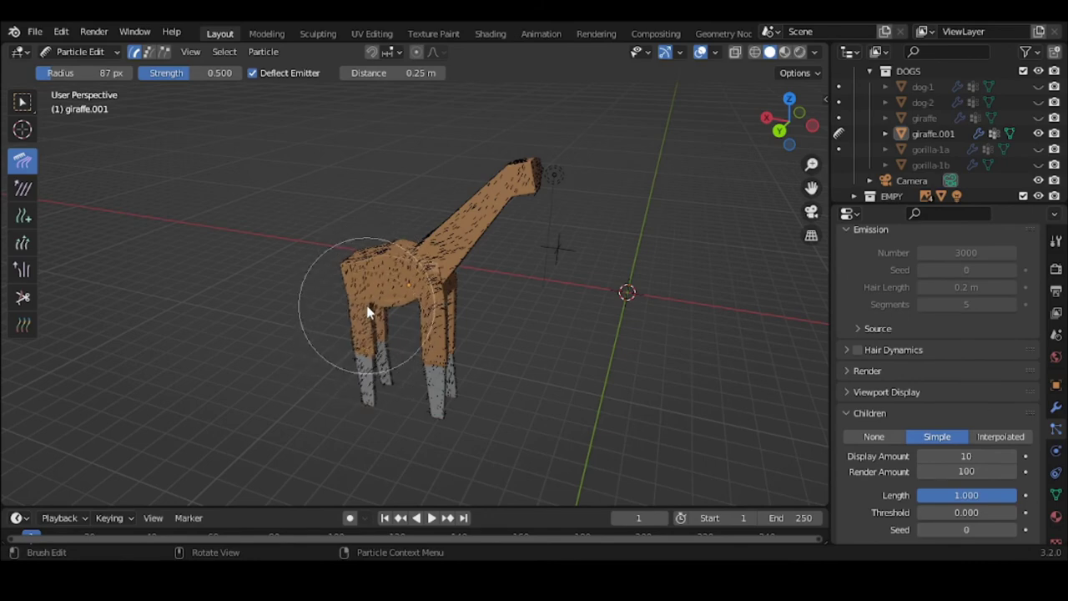
{"action": "middle_click_drag", "start_coordinate": [369, 307], "coordinate": [415, 406]}
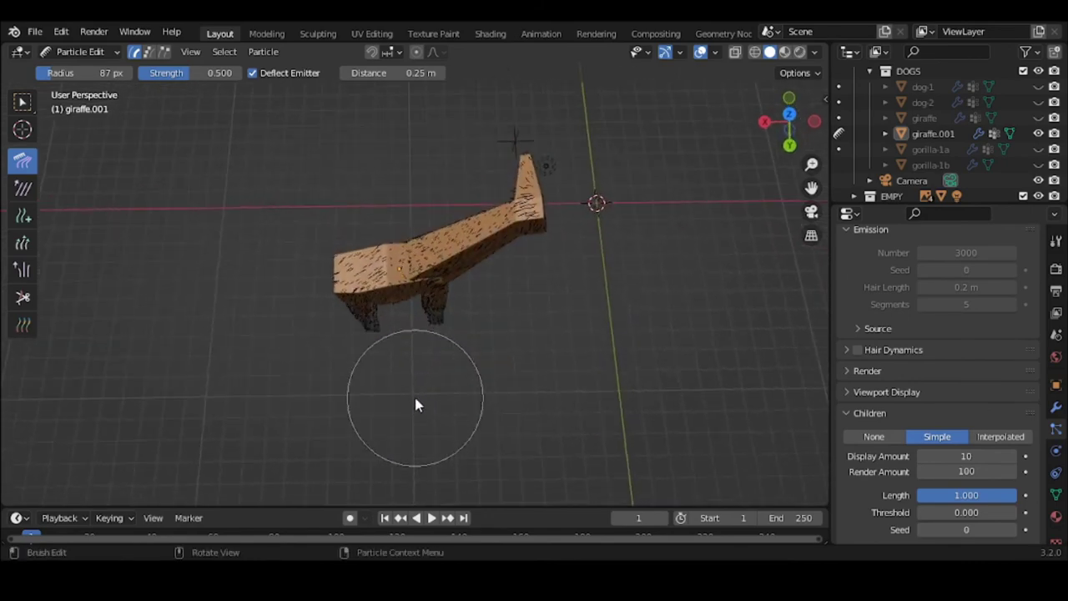
{"action": "middle_click_drag", "start_coordinate": [495, 217], "coordinate": [513, 252]}
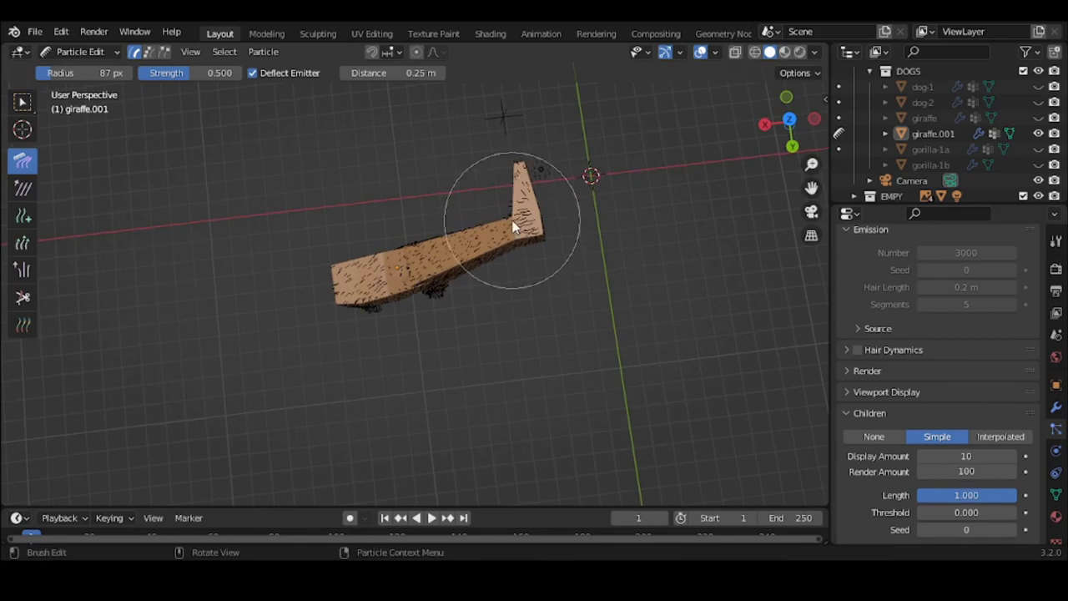
{"action": "mouse_move", "coordinate": [448, 237]}
{"action": "left_mouse_down"}
{"action": "mouse_move", "coordinate": [410, 264]}
{"action": "mouse_move", "coordinate": [369, 261]}
{"action": "left_mouse_up"}
{"action": "middle_click_drag", "start_coordinate": [370, 264], "coordinate": [763, 205]}
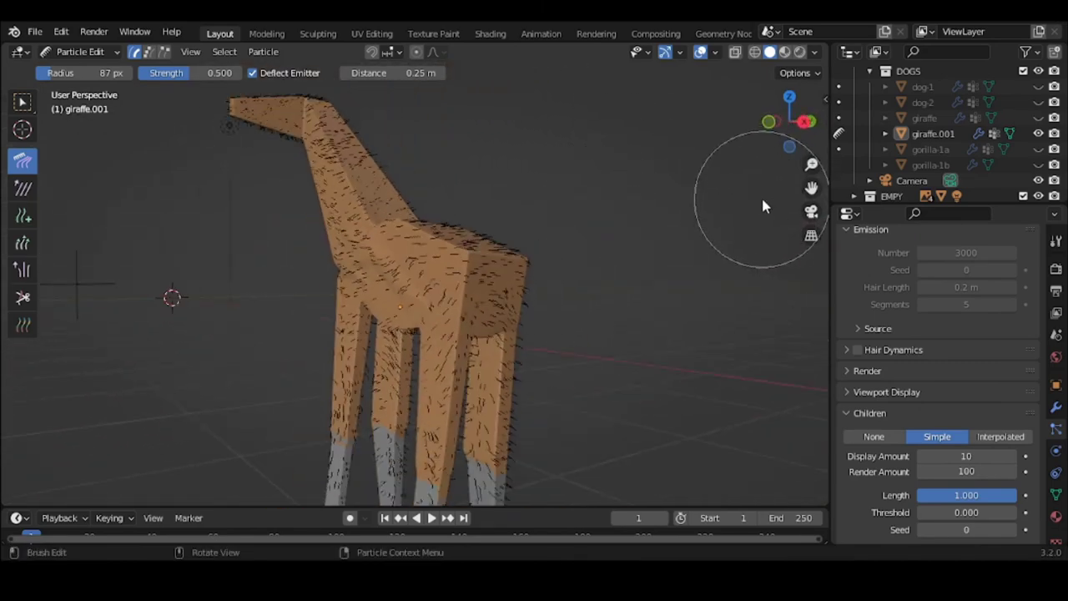
Preview the full hair in Object Mode, then return to Particle Edit.
{"action": "left_click", "coordinate": [60, 53]}
{"action": "left_click", "coordinate": [75, 70]}
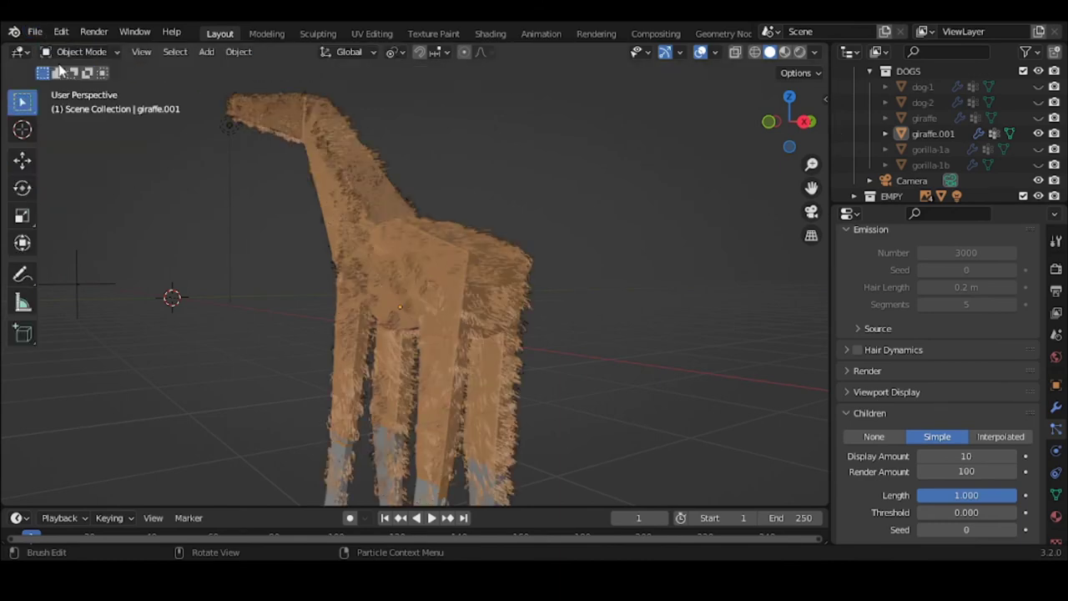
{"action": "middle_click_drag", "start_coordinate": [129, 142], "coordinate": [213, 128]}
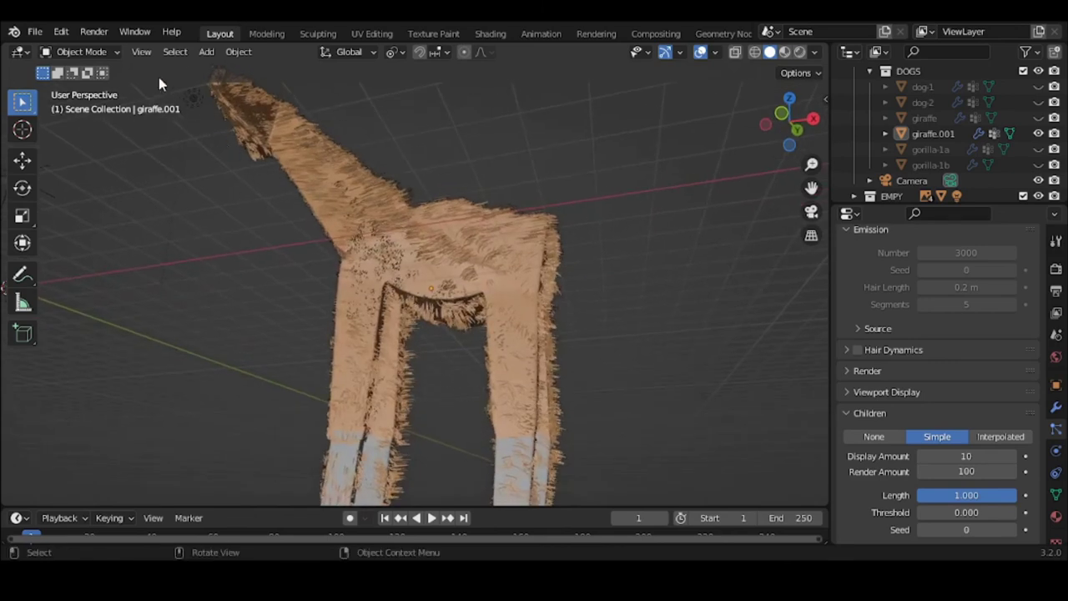
{"action": "left_click", "coordinate": [97, 53]}
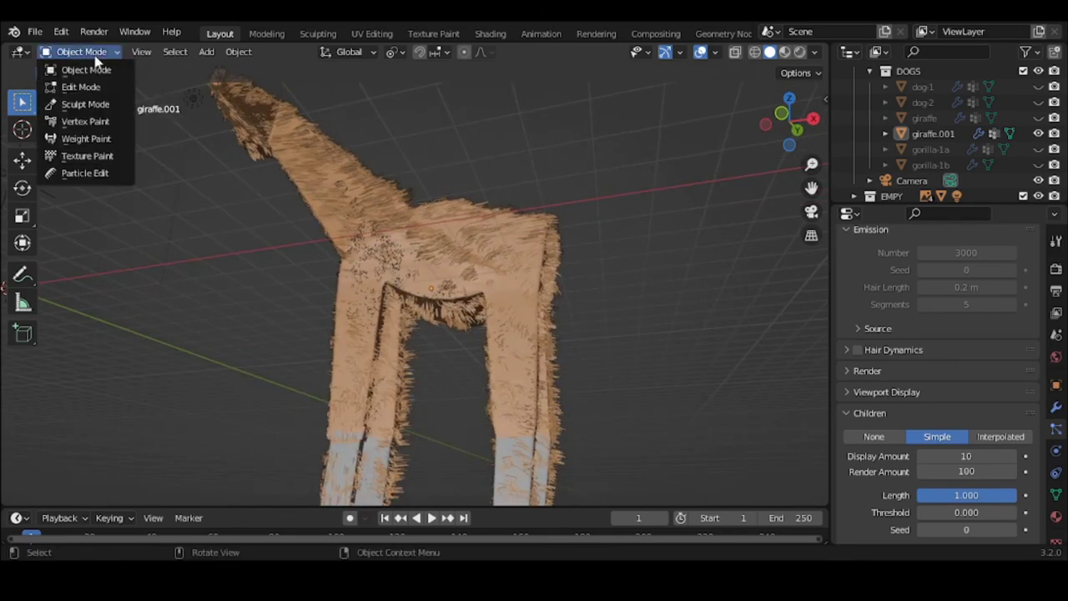
{"action": "left_click", "coordinate": [82, 174]}
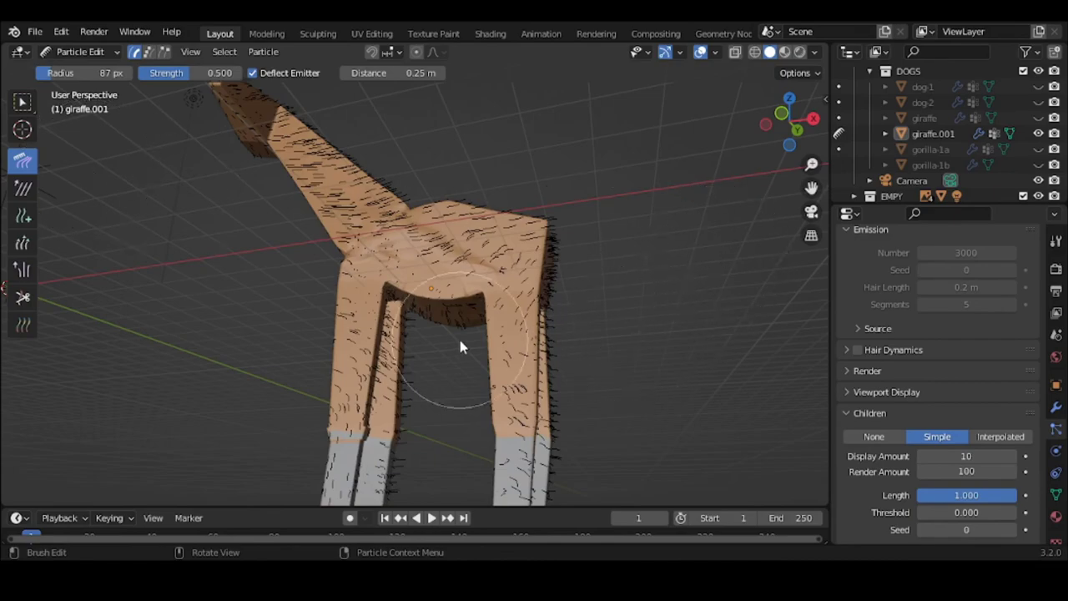
{"action": "mouse_move", "coordinate": [437, 347]}
{"action": "middle_mouse_down"}
{"action": "mouse_move", "coordinate": [201, 361]}
{"action": "mouse_move", "coordinate": [236, 331]}
{"action": "mouse_move", "coordinate": [338, 305]}
{"action": "mouse_move", "coordinate": [539, 342]}
{"action": "mouse_move", "coordinate": [464, 393]}
{"action": "mouse_move", "coordinate": [429, 388]}
{"action": "mouse_move", "coordinate": [417, 366]}
{"action": "middle_mouse_up"}
Set the comb brush radius to 41 px and reframe the view on the giraffe's neck.
{"action": "key", "text": "f"}
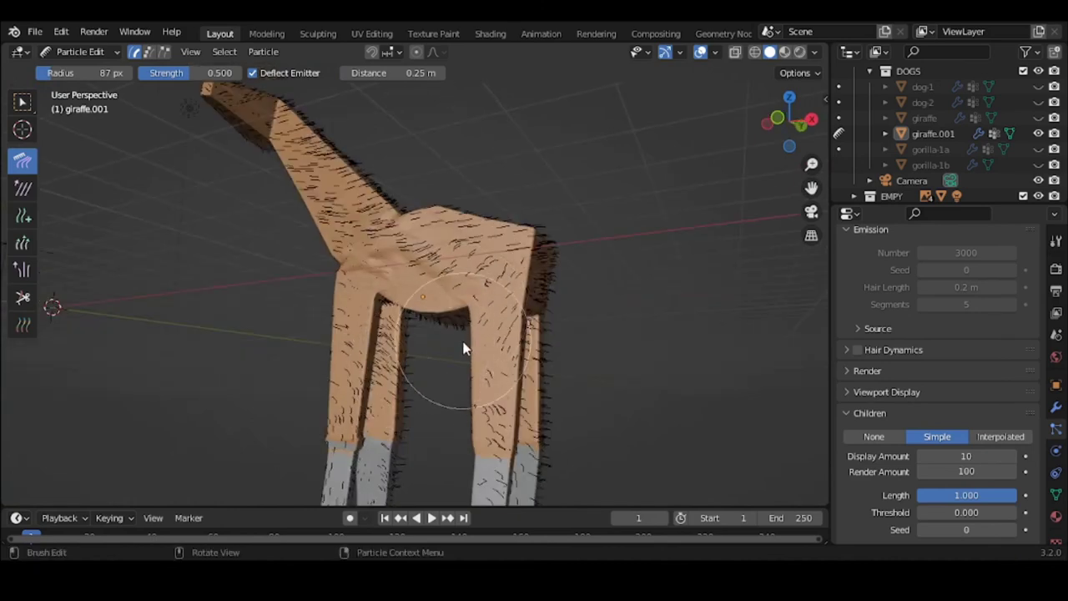
{"action": "left_click", "coordinate": [428, 380]}
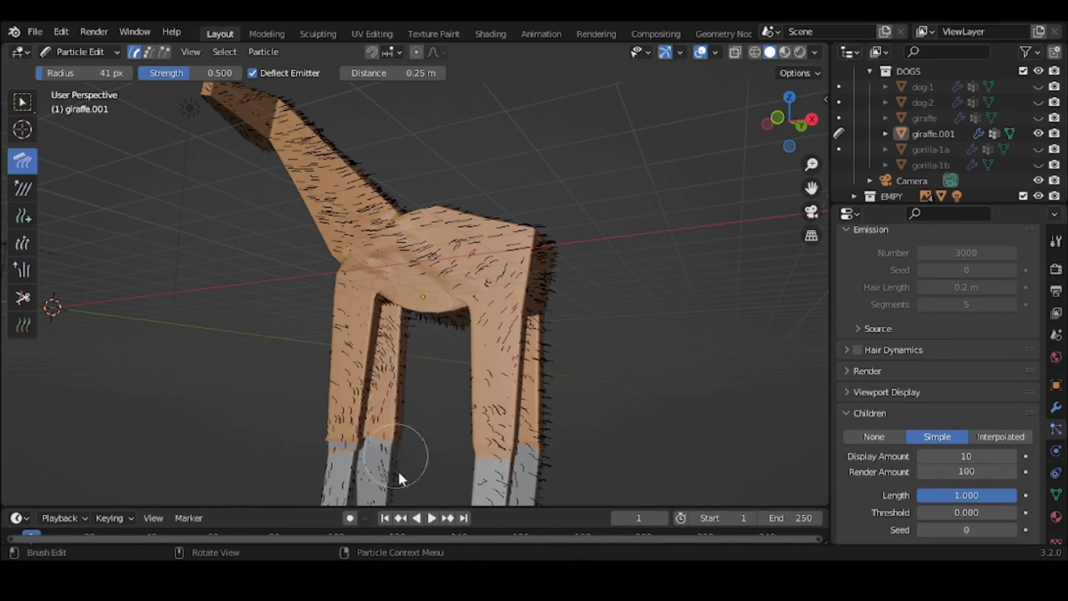
{"action": "middle_click_drag", "start_coordinate": [468, 408], "coordinate": [472, 389]}
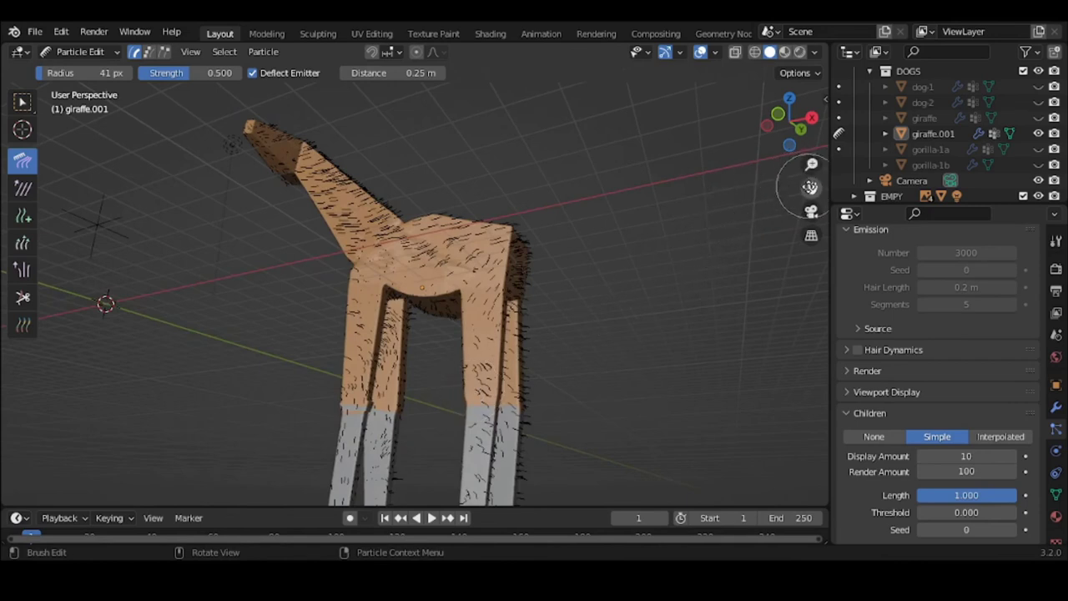
{"action": "left_click_drag", "start_coordinate": [811, 187], "coordinate": [830, 138]}
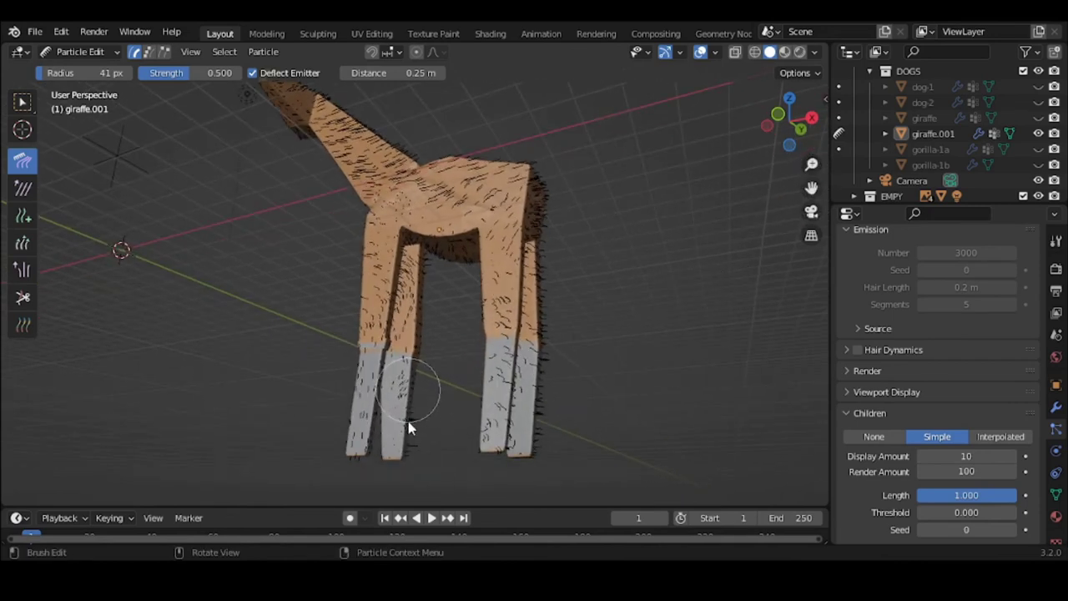
{"action": "mouse_move", "coordinate": [404, 449]}
{"action": "middle_mouse_down"}
{"action": "mouse_move", "coordinate": [432, 425]}
{"action": "mouse_move", "coordinate": [501, 438]}
{"action": "mouse_move", "coordinate": [392, 427]}
{"action": "mouse_move", "coordinate": [401, 449]}
{"action": "middle_mouse_up"}
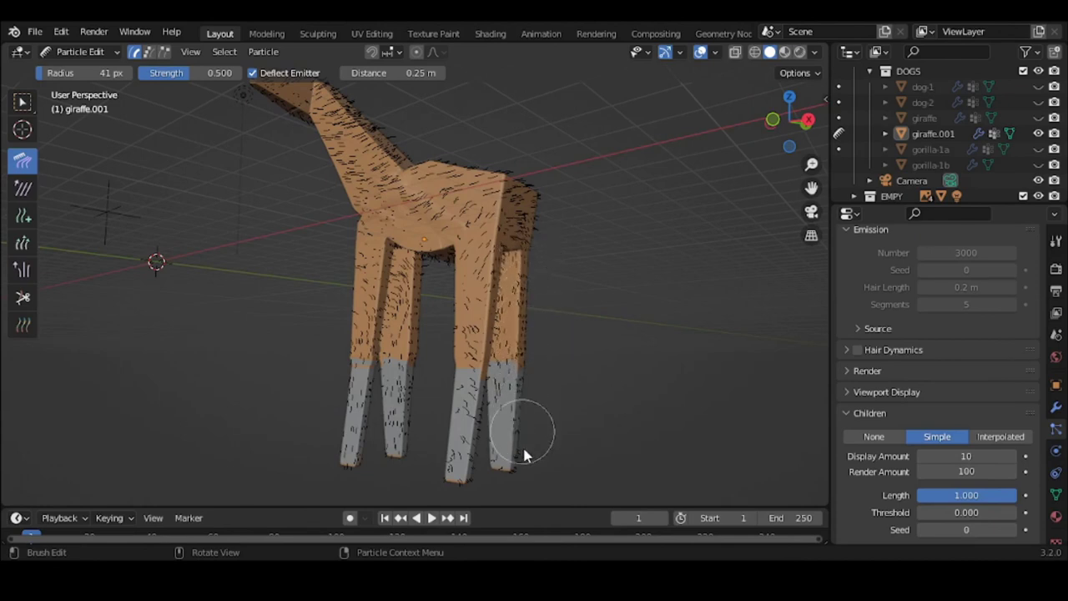
{"action": "middle_click_drag", "start_coordinate": [603, 329], "coordinate": [619, 352]}
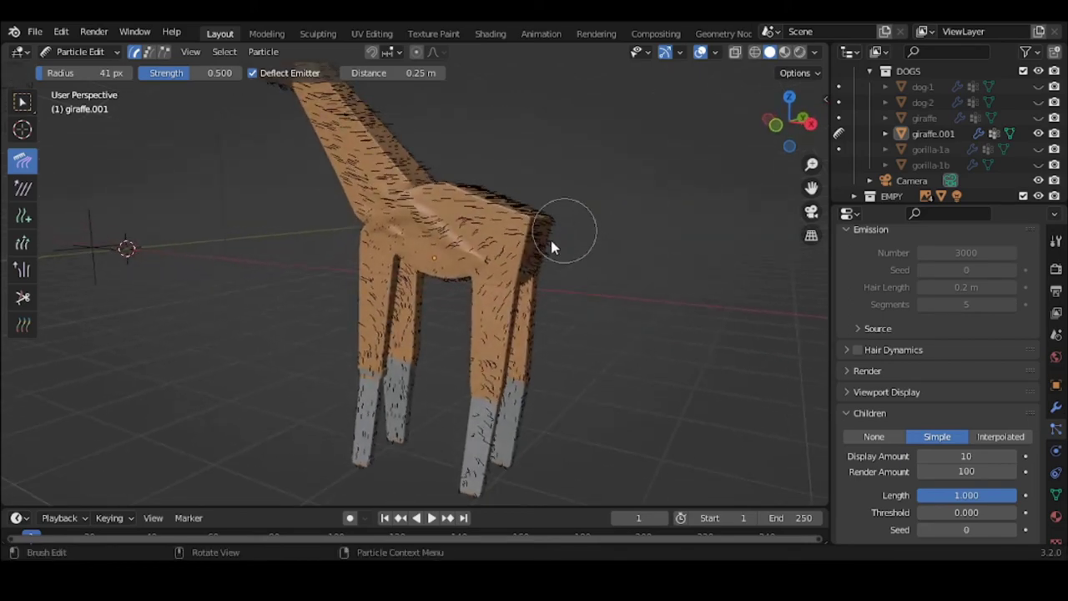
{"action": "middle_click_drag", "start_coordinate": [541, 242], "coordinate": [677, 296]}
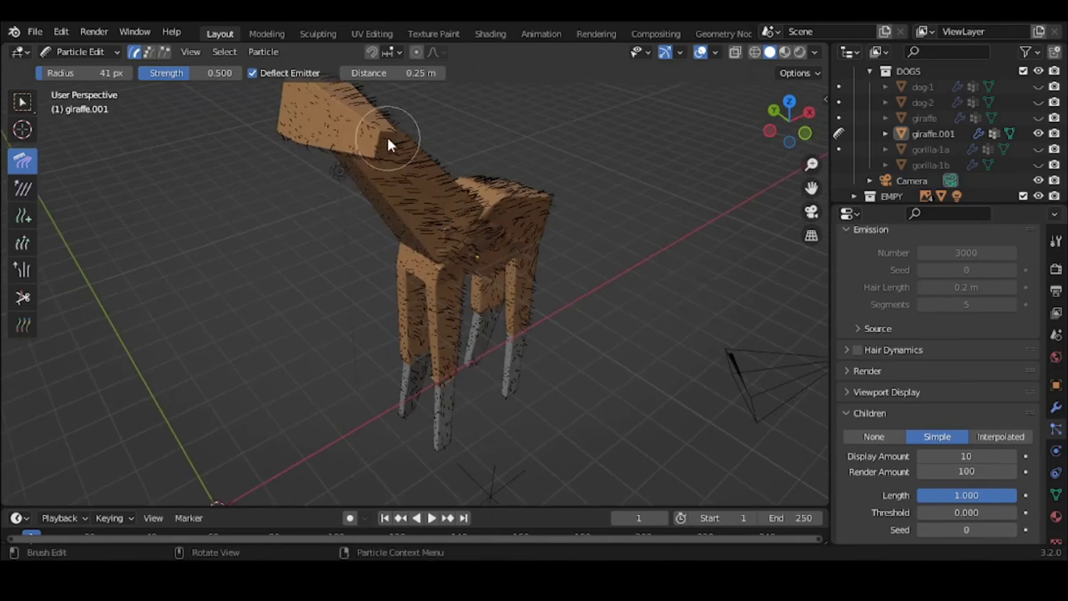
Comb the neck hair downward toward the shoulder.
{"action": "left_click_drag", "start_coordinate": [388, 141], "coordinate": [386, 156]}
{"action": "middle_click_drag", "start_coordinate": [386, 156], "coordinate": [288, 171]}
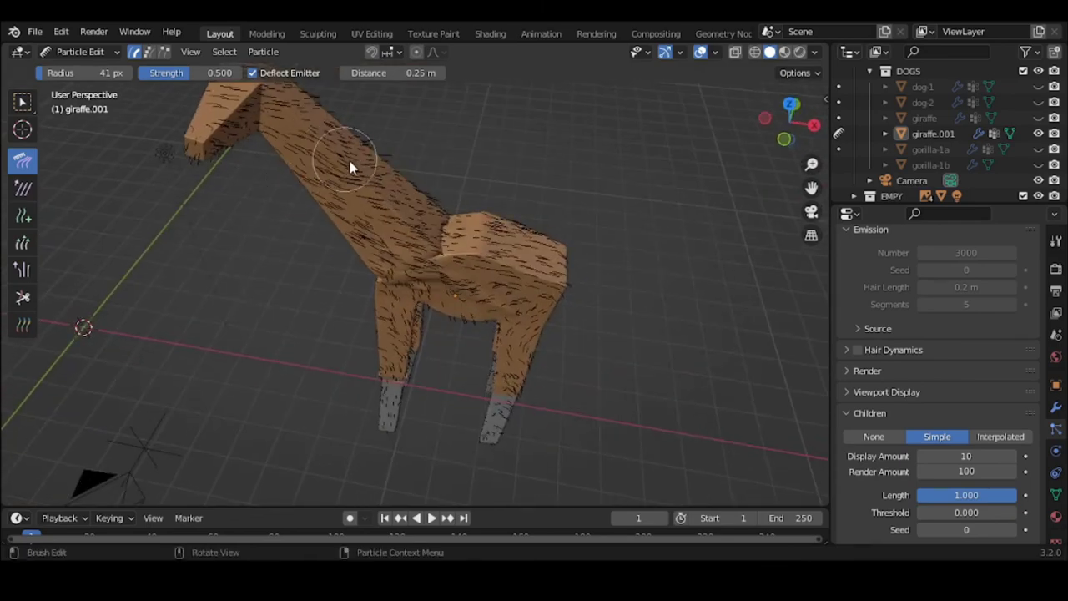
{"action": "mouse_move", "coordinate": [350, 167]}
{"action": "left_mouse_down"}
{"action": "mouse_move", "coordinate": [370, 167]}
{"action": "mouse_move", "coordinate": [442, 230]}
{"action": "mouse_move", "coordinate": [531, 235]}
{"action": "left_mouse_up"}
{"action": "middle_click_drag", "start_coordinate": [527, 242], "coordinate": [504, 198]}
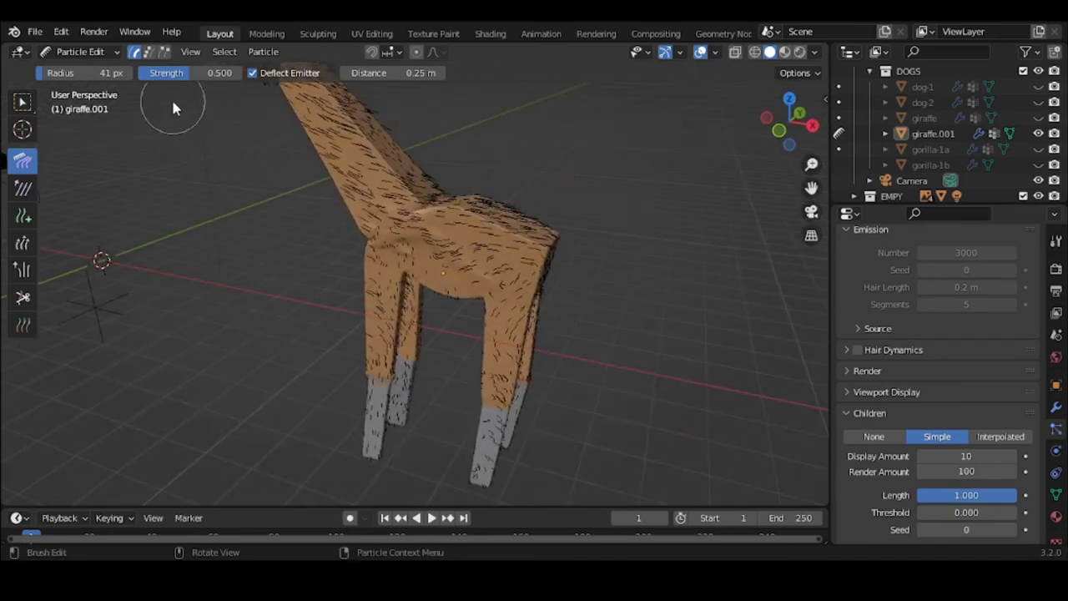
{"action": "left_click", "coordinate": [92, 52]}
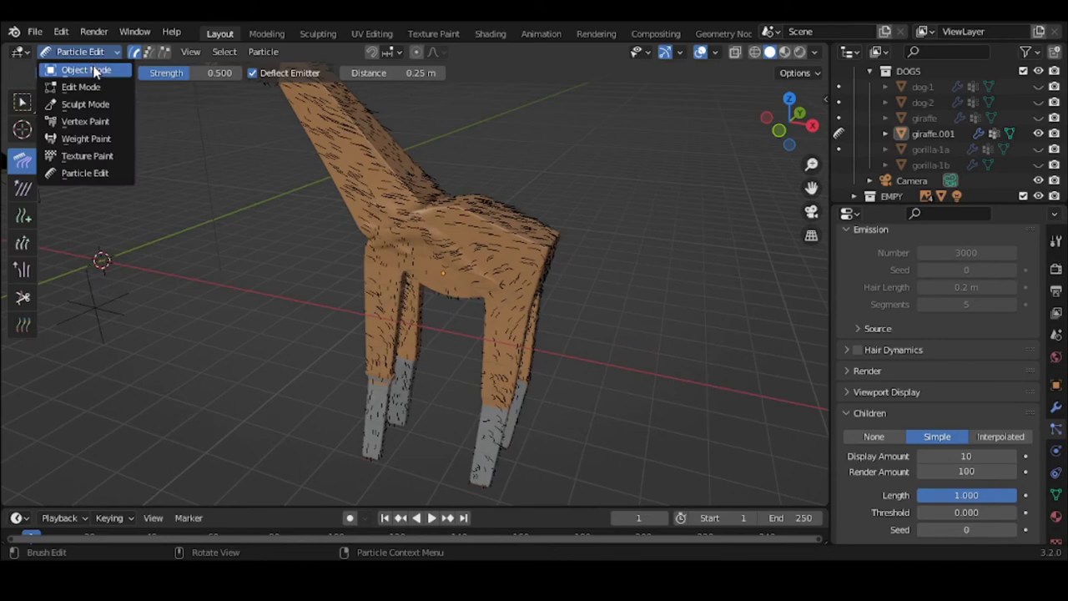
{"action": "left_click", "coordinate": [87, 71]}
{"action": "scroll", "coordinate": [241, 154], "scroll_direction": "down", "scroll_amount": 3}
{"action": "middle_click_drag", "start_coordinate": [241, 155], "coordinate": [539, 236]}
{"action": "scroll", "coordinate": [538, 239], "scroll_direction": "up", "scroll_amount": 2}
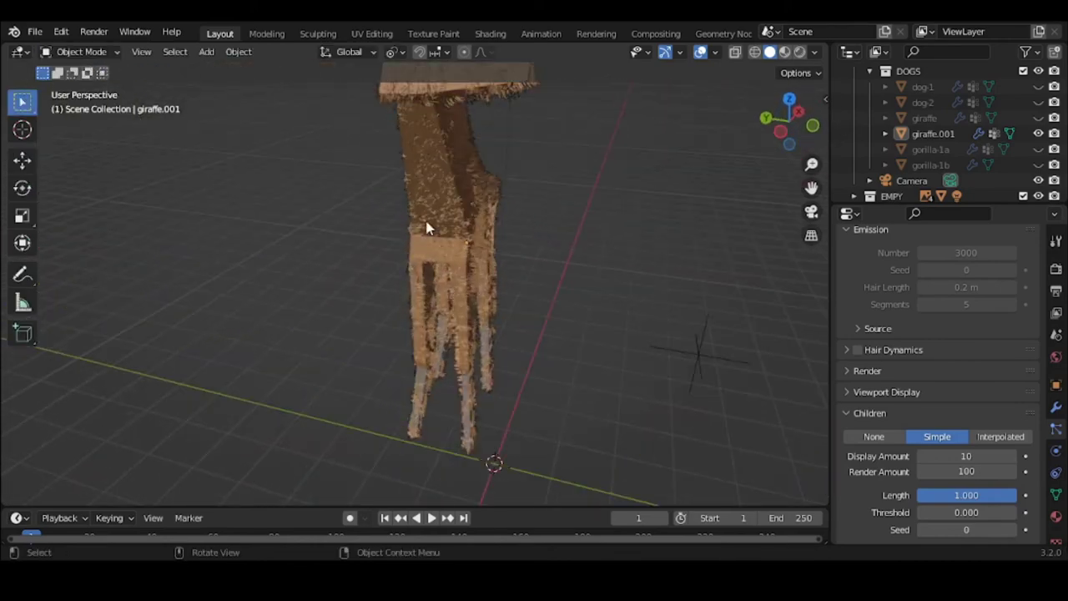
{"action": "middle_click_drag", "start_coordinate": [401, 222], "coordinate": [406, 226]}
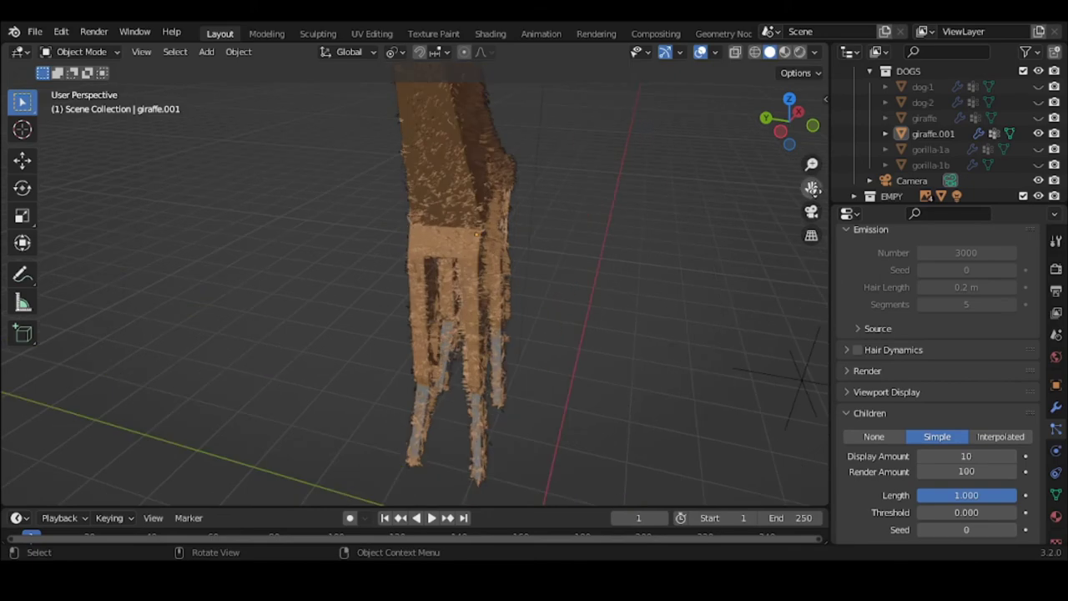
{"action": "left_click_drag", "start_coordinate": [813, 189], "coordinate": [609, 165]}
{"action": "middle_click_drag", "start_coordinate": [609, 165], "coordinate": [633, 149]}
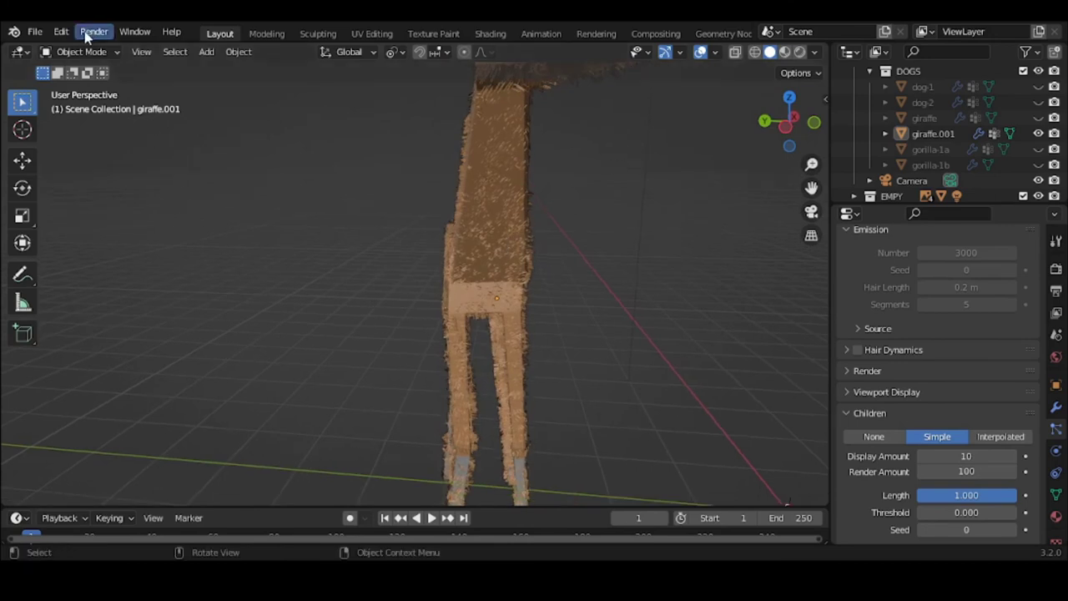
{"action": "left_click", "coordinate": [81, 52]}
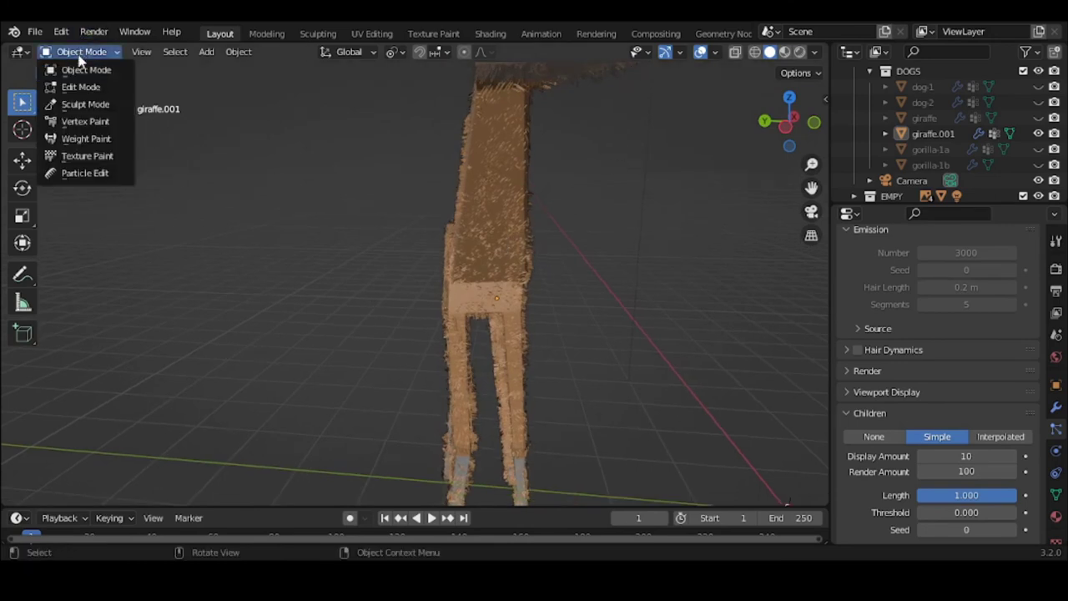
{"action": "left_click", "coordinate": [84, 168]}
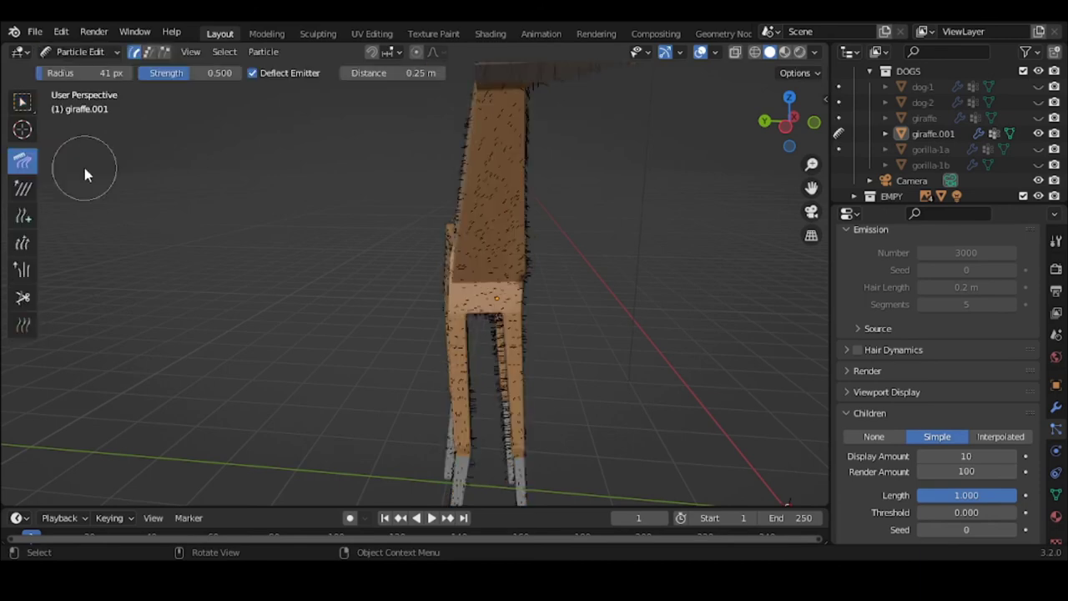
Paint extra hair strands up the giraffe's neck with the Add brush.
{"action": "left_click", "coordinate": [23, 216]}
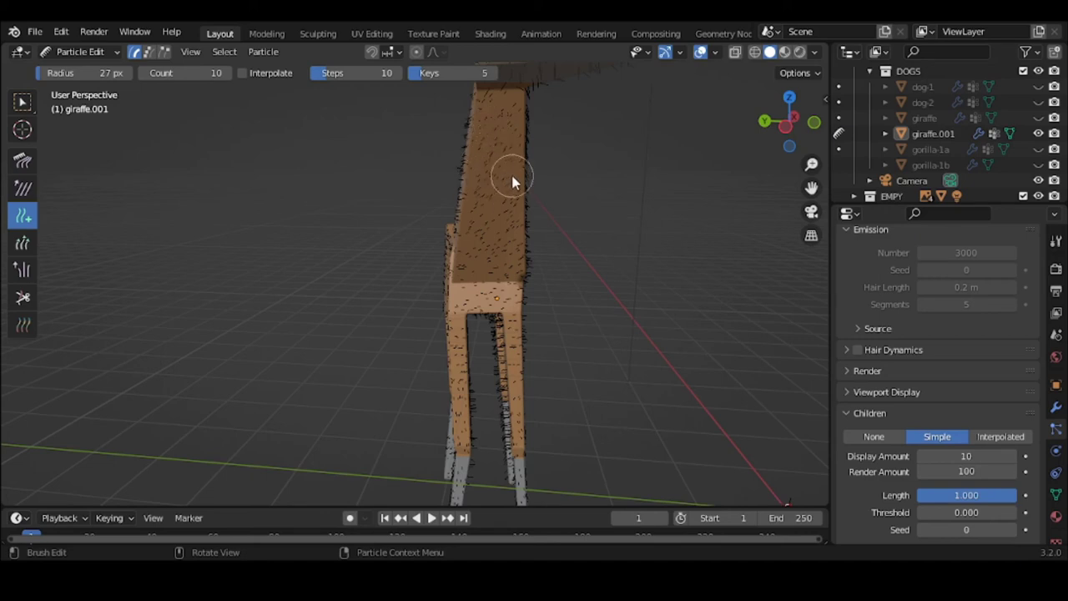
{"action": "middle_click_drag", "start_coordinate": [512, 182], "coordinate": [513, 178]}
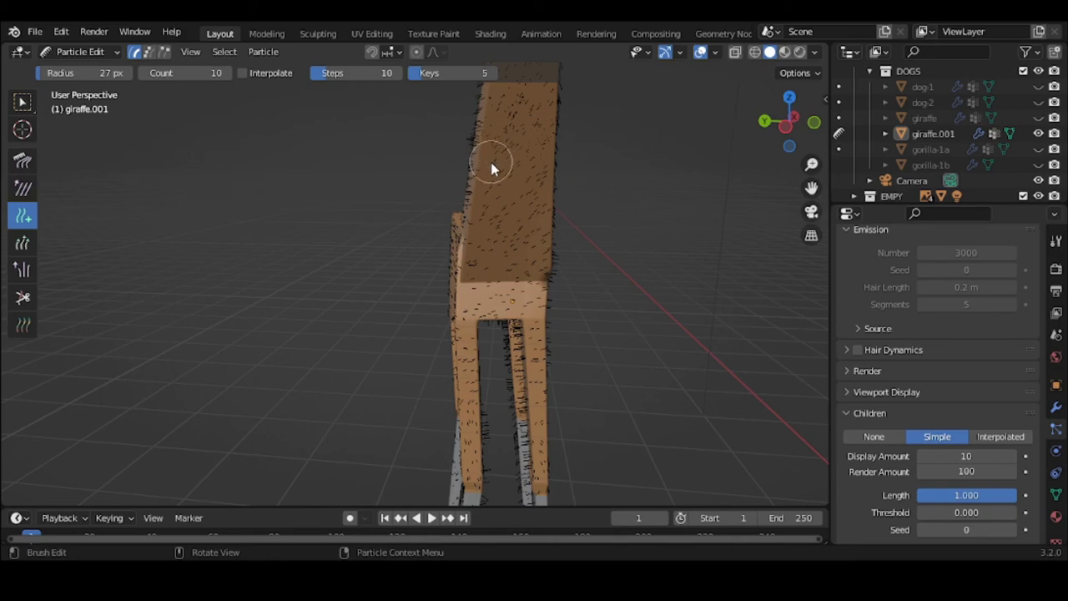
{"action": "mouse_move", "coordinate": [490, 190]}
{"action": "left_mouse_down"}
{"action": "mouse_move", "coordinate": [507, 294]}
{"action": "mouse_move", "coordinate": [478, 253]}
{"action": "mouse_move", "coordinate": [481, 308]}
{"action": "mouse_move", "coordinate": [527, 168]}
{"action": "mouse_move", "coordinate": [512, 126]}
{"action": "left_mouse_up"}
{"action": "mouse_move", "coordinate": [528, 168]}
{"action": "left_mouse_down"}
{"action": "mouse_move", "coordinate": [518, 218]}
{"action": "mouse_move", "coordinate": [508, 200]}
{"action": "left_mouse_up"}
{"action": "middle_click_drag", "start_coordinate": [508, 200], "coordinate": [505, 179]}
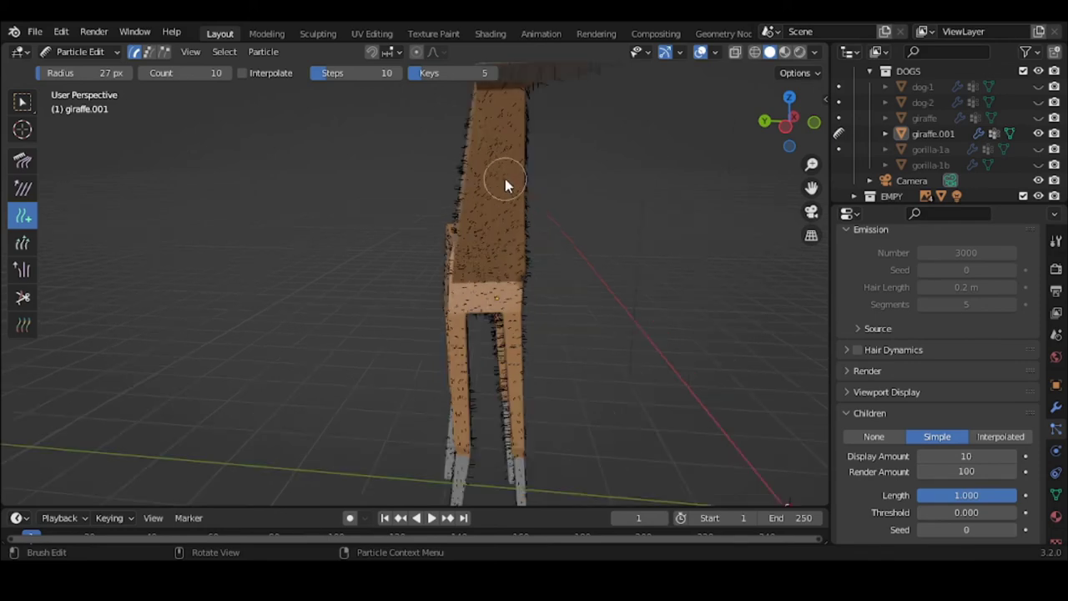
{"action": "mouse_move", "coordinate": [505, 179]}
{"action": "left_mouse_down"}
{"action": "mouse_move", "coordinate": [527, 148]}
{"action": "mouse_move", "coordinate": [512, 99]}
{"action": "left_mouse_up"}
Preview the added hair in Object Mode, then go back to Particle Edit.
{"action": "left_click", "coordinate": [93, 53]}
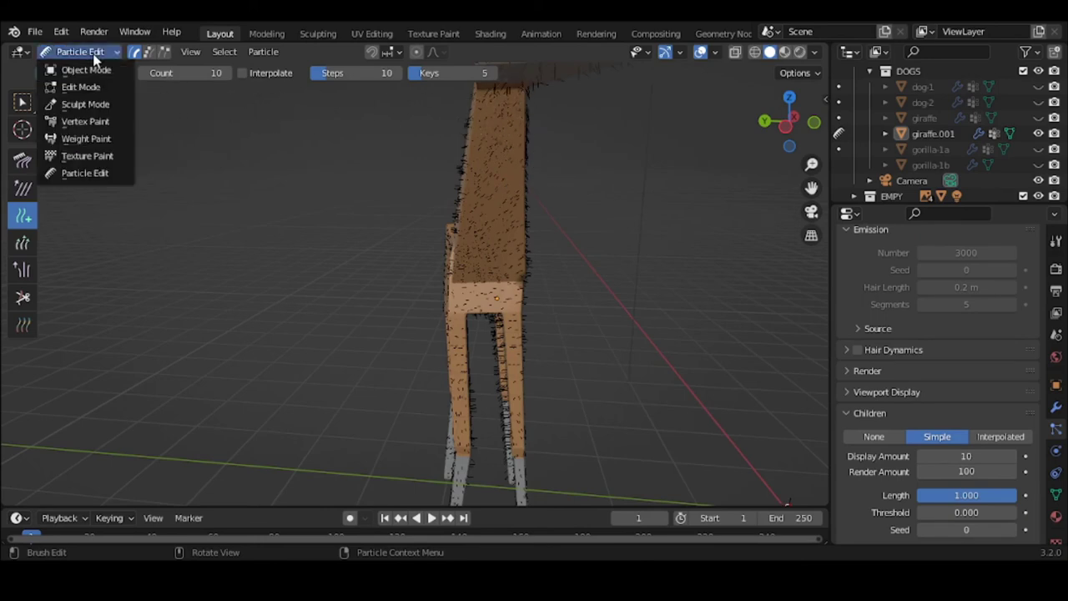
{"action": "left_click", "coordinate": [93, 69]}
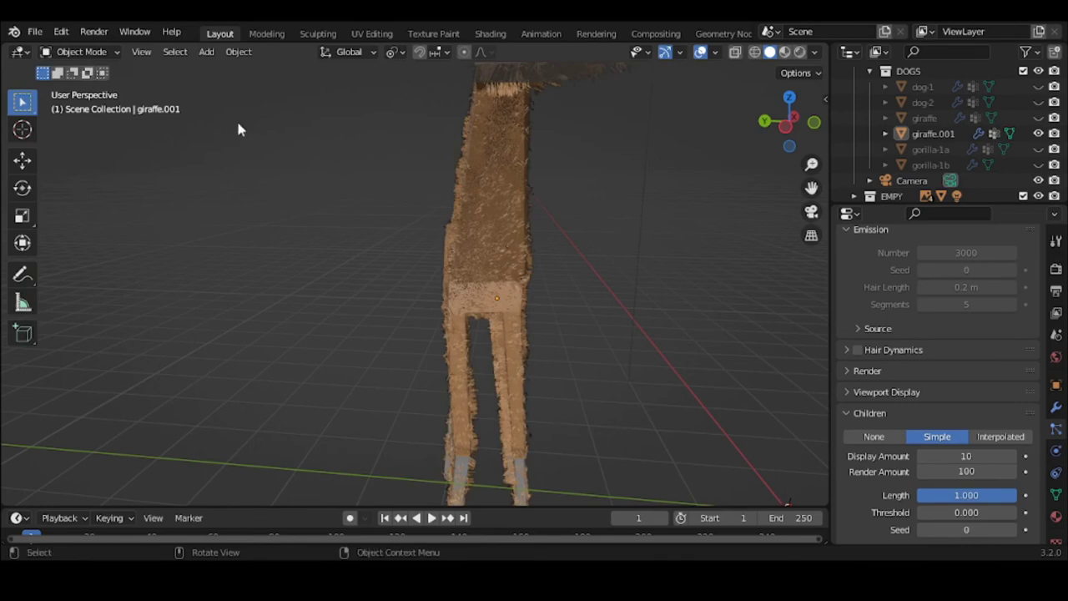
{"action": "left_click_drag", "start_coordinate": [809, 185], "coordinate": [680, 198]}
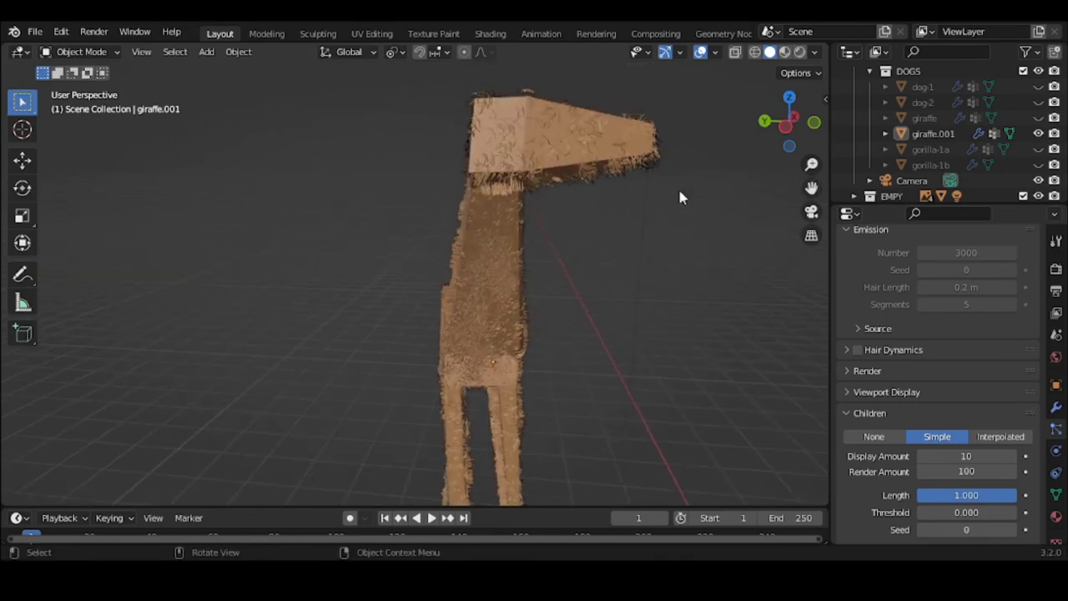
{"action": "mouse_move", "coordinate": [723, 258]}
{"action": "middle_mouse_down"}
{"action": "mouse_move", "coordinate": [738, 217]}
{"action": "mouse_move", "coordinate": [809, 240]}
{"action": "mouse_move", "coordinate": [730, 239]}
{"action": "middle_mouse_up"}
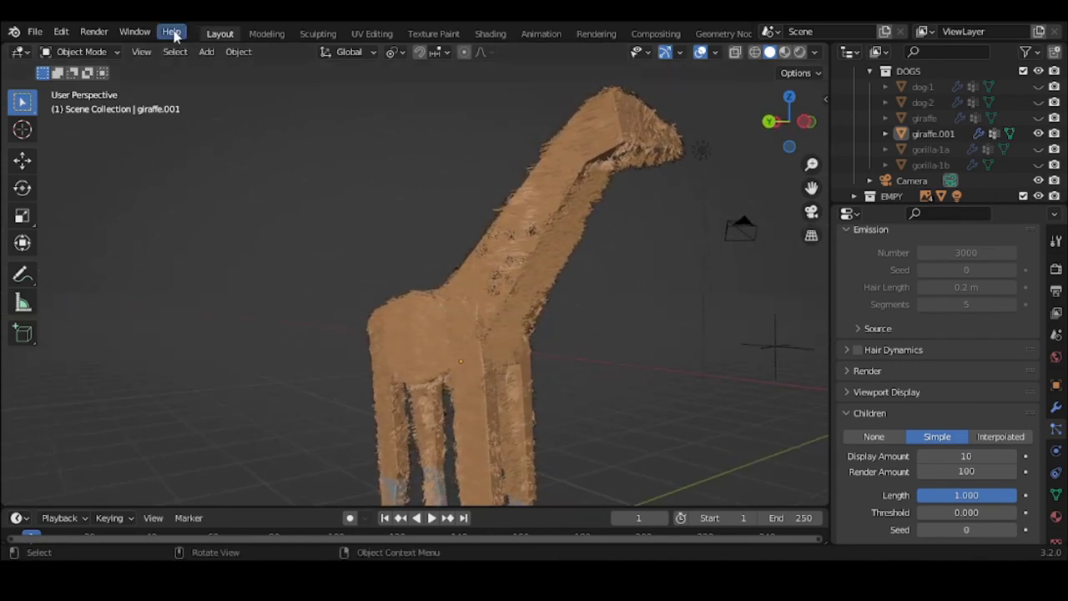
{"action": "left_click", "coordinate": [94, 52]}
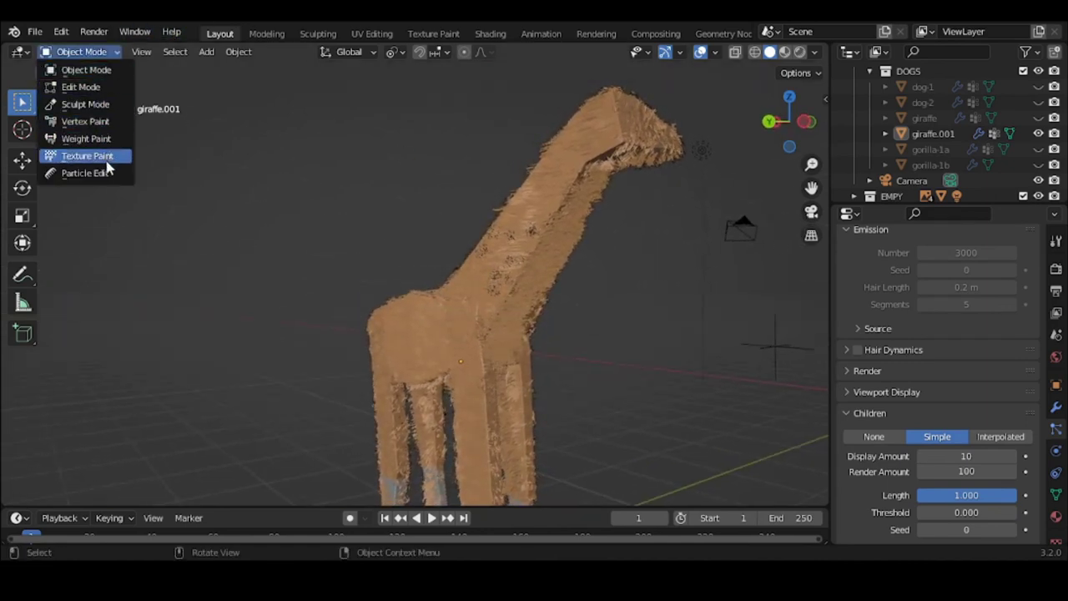
{"action": "left_click", "coordinate": [108, 172]}
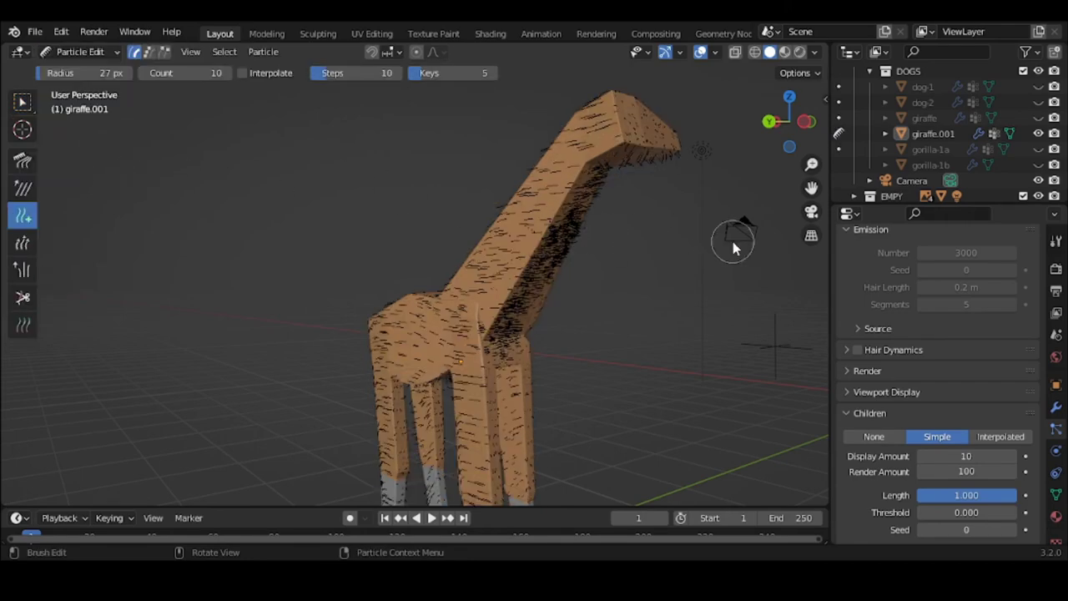
{"action": "mouse_move", "coordinate": [732, 239]}
{"action": "middle_mouse_down"}
{"action": "mouse_move", "coordinate": [789, 226]}
{"action": "mouse_move", "coordinate": [813, 254]}
{"action": "mouse_move", "coordinate": [586, 197]}
{"action": "mouse_move", "coordinate": [540, 222]}
{"action": "mouse_move", "coordinate": [450, 193]}
{"action": "mouse_move", "coordinate": [302, 197]}
{"action": "middle_mouse_up"}
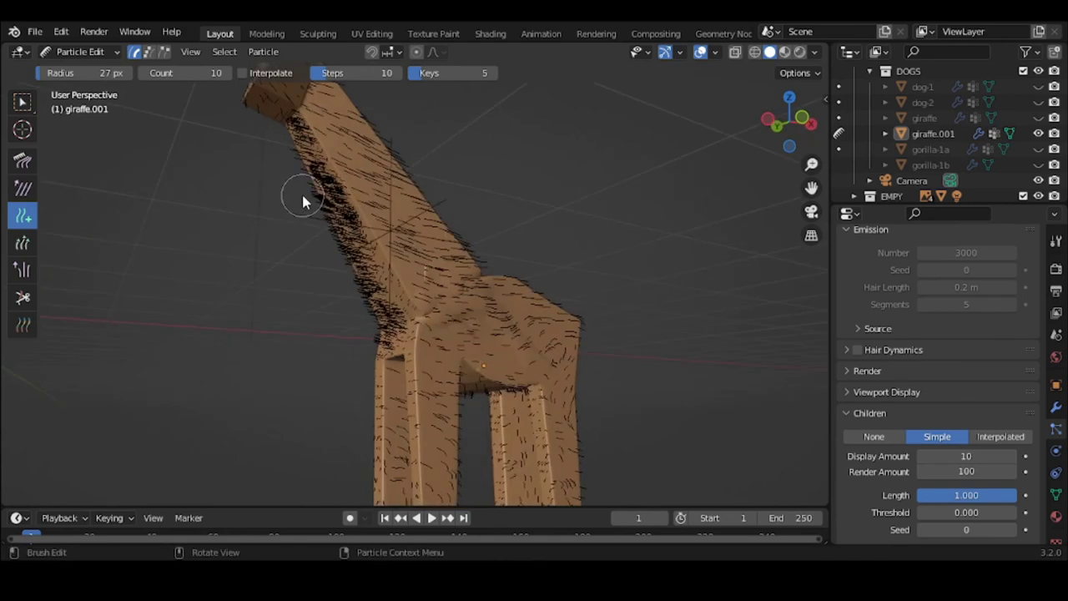
Add a few more neck strands, then comb the upper neck hair down with the Comb brush.
{"action": "mouse_move", "coordinate": [275, 123]}
{"action": "left_mouse_down"}
{"action": "mouse_move", "coordinate": [338, 204]}
{"action": "mouse_move", "coordinate": [298, 205]}
{"action": "left_mouse_up"}
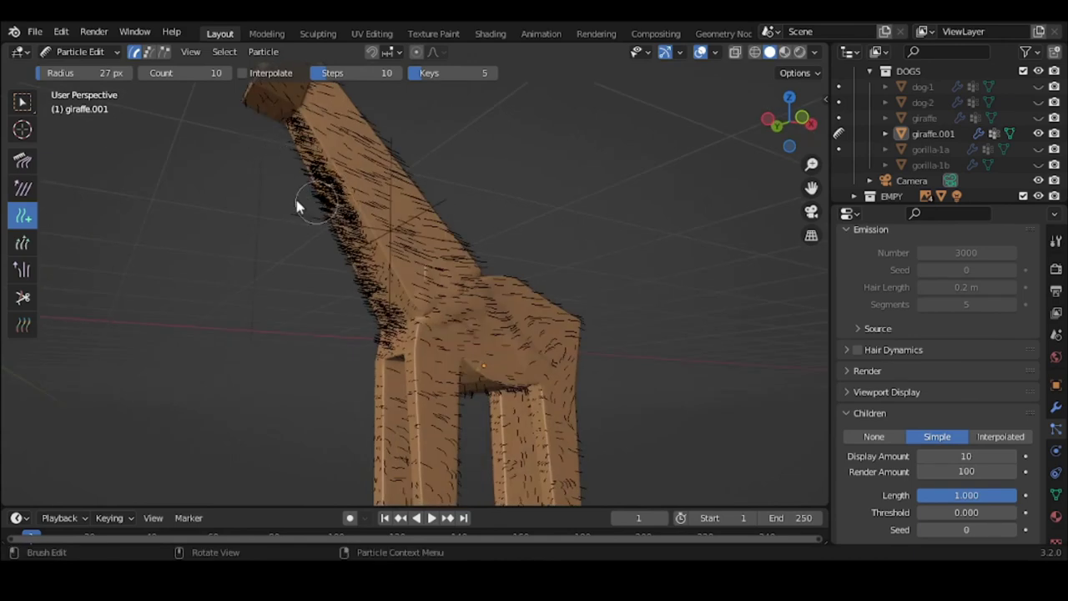
{"action": "left_click", "coordinate": [25, 162]}
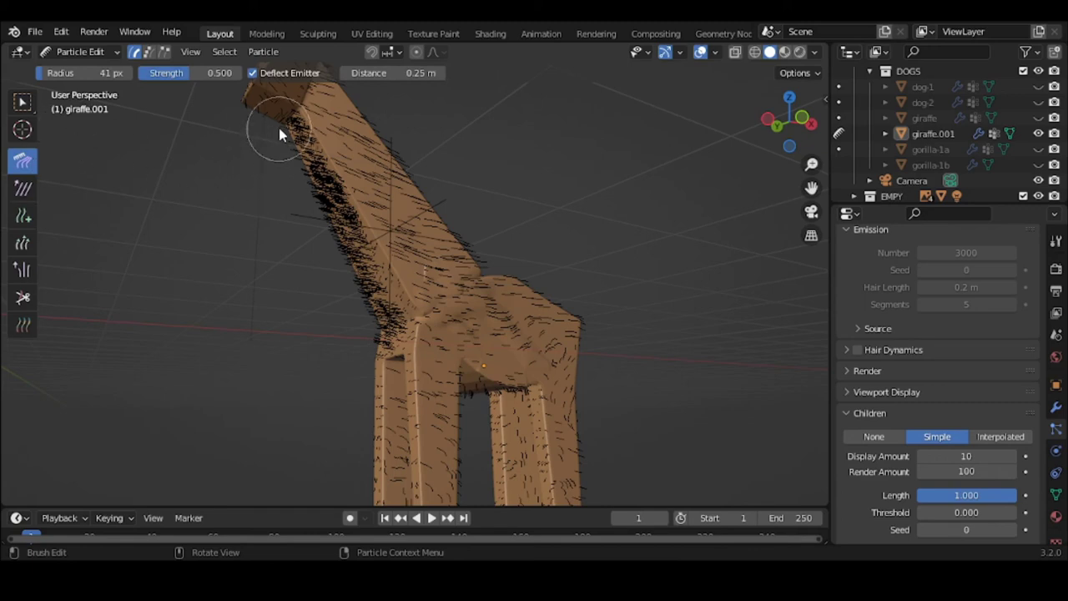
{"action": "mouse_move", "coordinate": [280, 134]}
{"action": "left_mouse_down"}
{"action": "mouse_move", "coordinate": [326, 184]}
{"action": "mouse_move", "coordinate": [332, 218]}
{"action": "mouse_move", "coordinate": [396, 340]}
{"action": "left_mouse_up"}
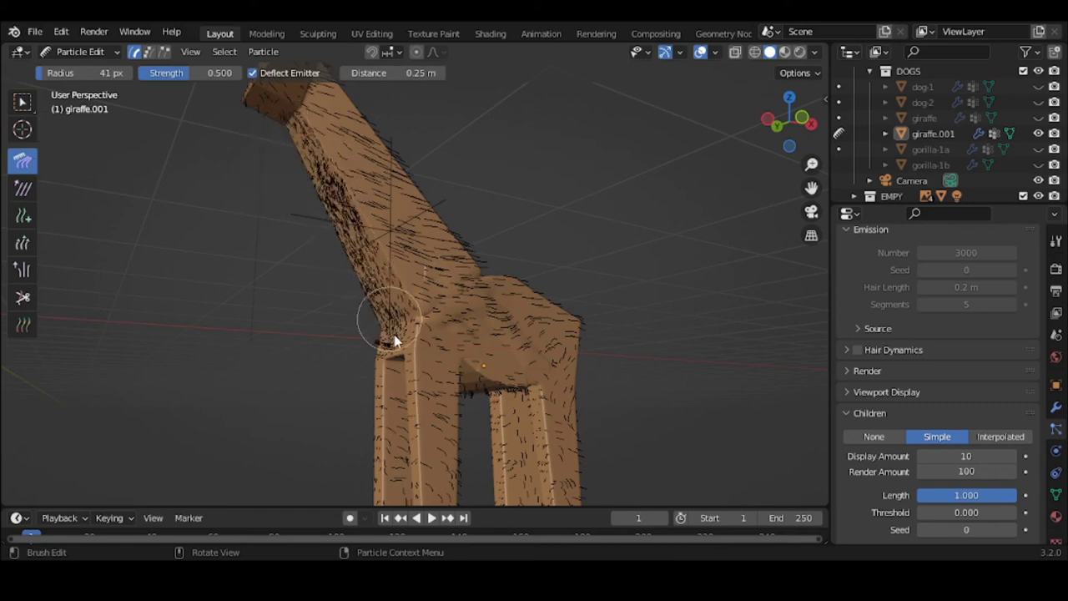
{"action": "left_click", "coordinate": [80, 51]}
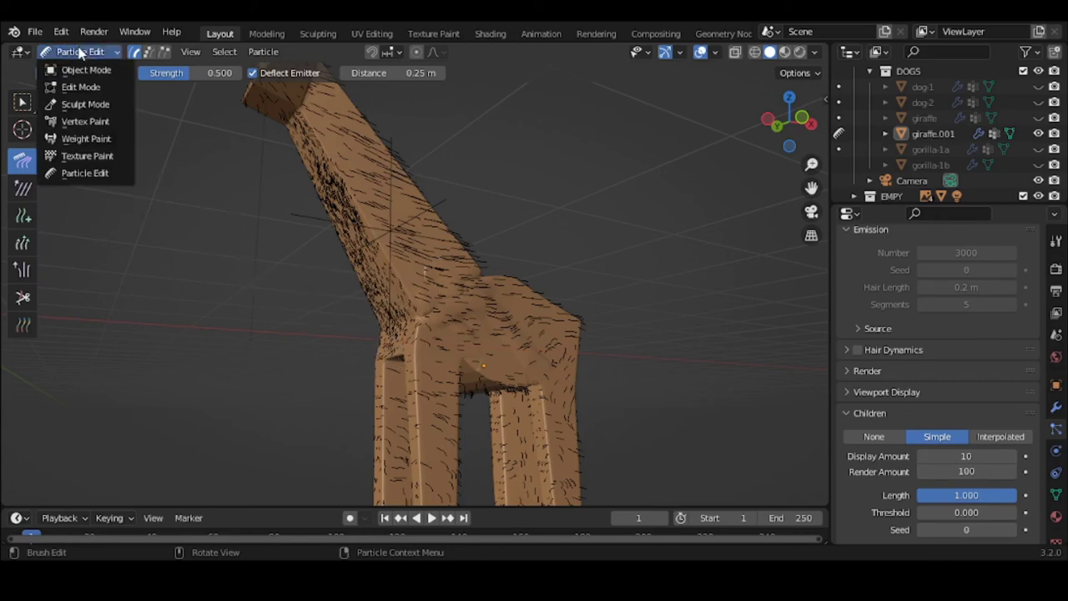
{"action": "left_click", "coordinate": [85, 70]}
{"action": "middle_click_drag", "start_coordinate": [116, 113], "coordinate": [642, 251]}
{"action": "left_click_drag", "start_coordinate": [812, 164], "coordinate": [812, 226]}
{"action": "scroll", "coordinate": [635, 265], "scroll_direction": "up", "scroll_amount": 1}
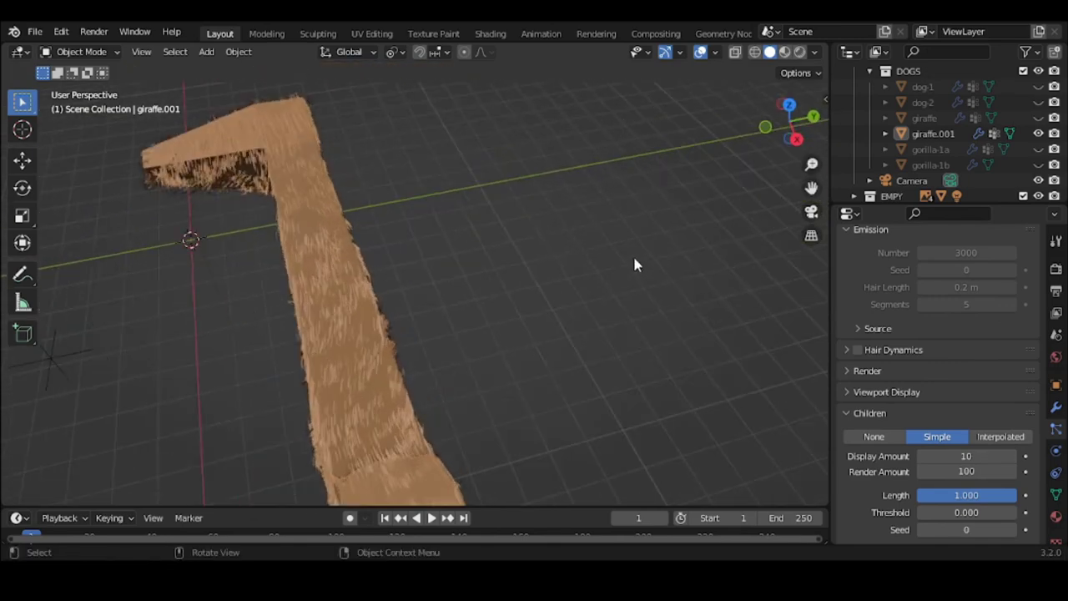
{"action": "left_click_drag", "start_coordinate": [811, 188], "coordinate": [840, 149]}
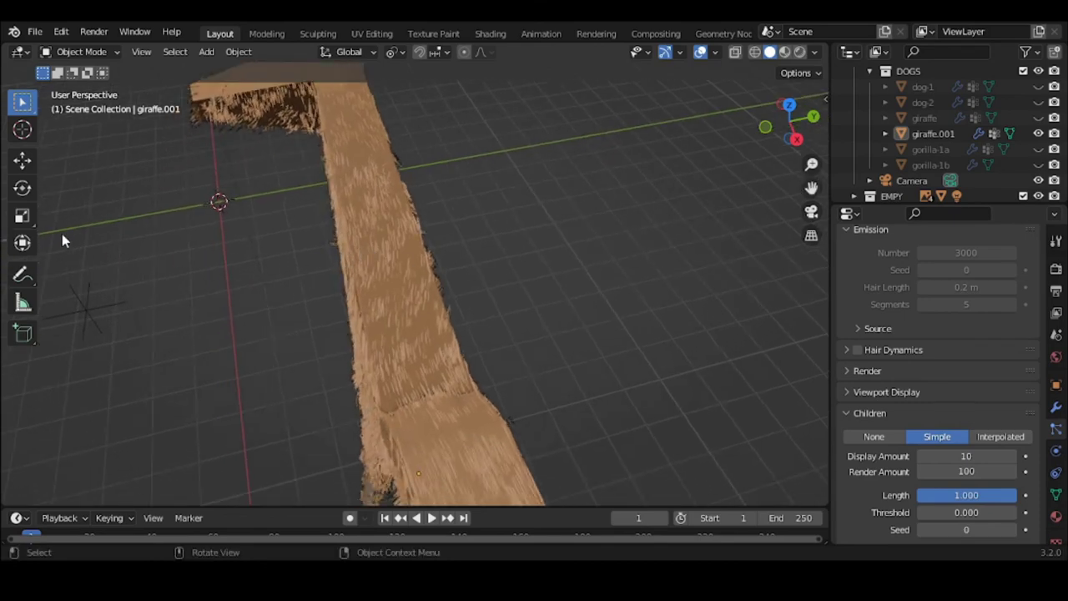
{"action": "left_click", "coordinate": [75, 52]}
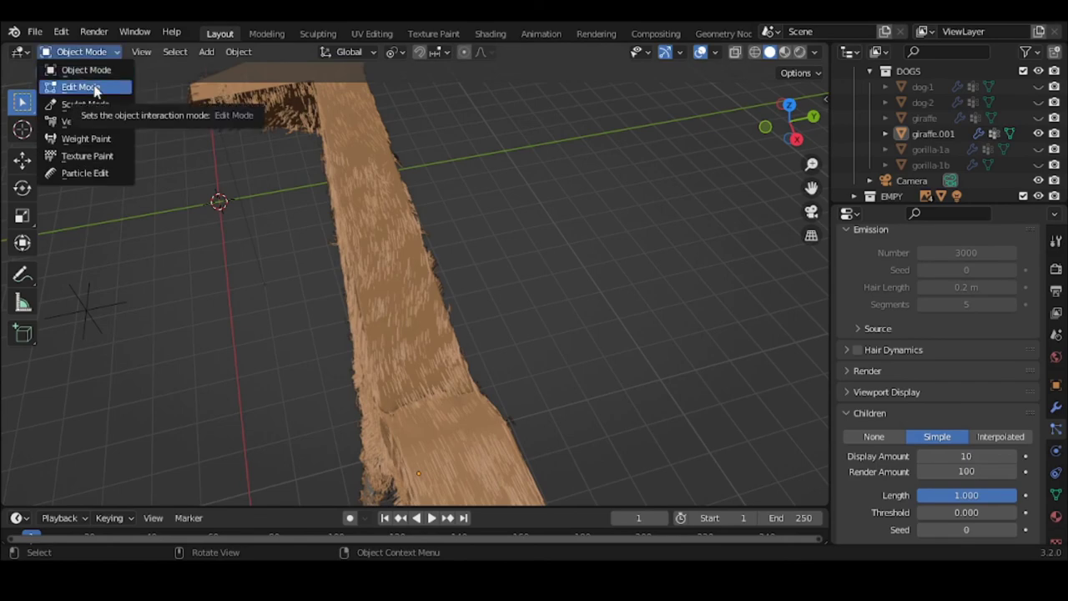
{"action": "key", "text": "Return"}
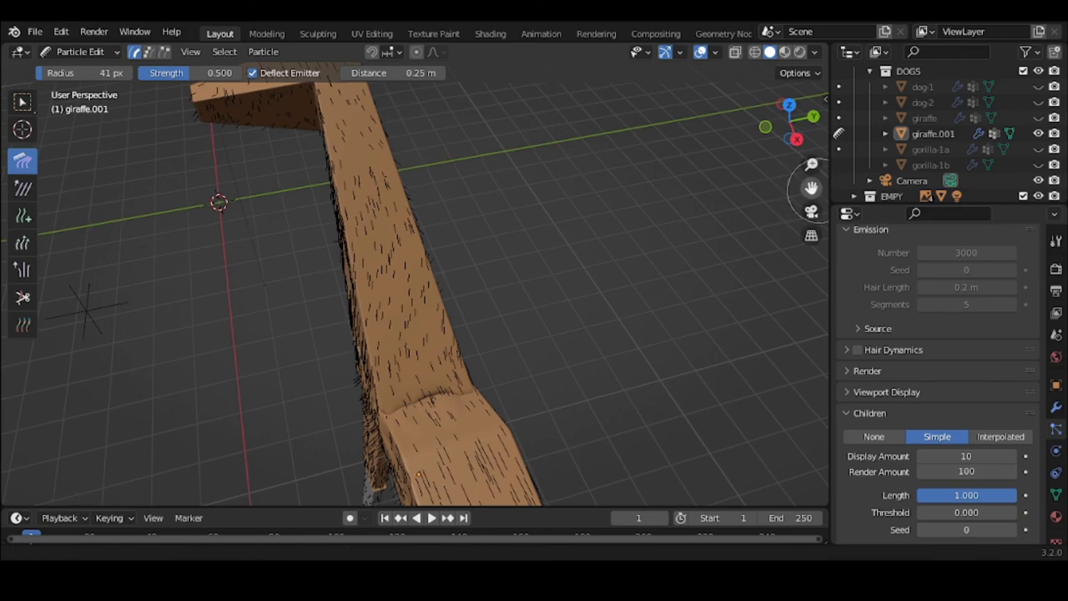
Add hair strands to the upper neck with the Add brush and preview them in Object Mode.
{"action": "mouse_move", "coordinate": [387, 159]}
{"action": "middle_mouse_down"}
{"action": "mouse_move", "coordinate": [434, 167]}
{"action": "mouse_move", "coordinate": [387, 158]}
{"action": "middle_mouse_up"}
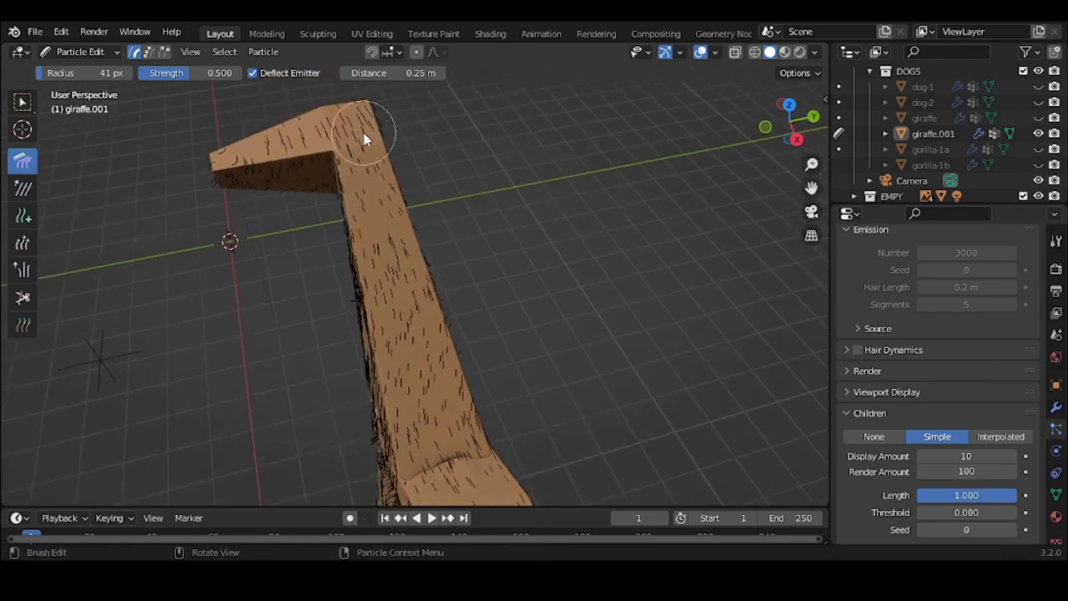
{"action": "left_click", "coordinate": [26, 222]}
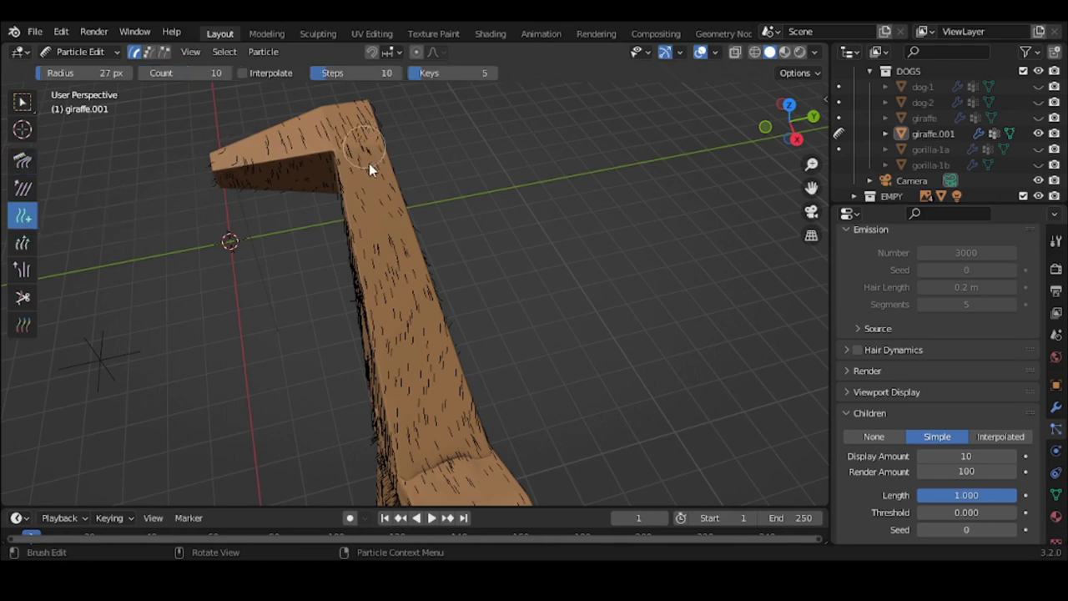
{"action": "left_click_drag", "start_coordinate": [377, 229], "coordinate": [409, 304]}
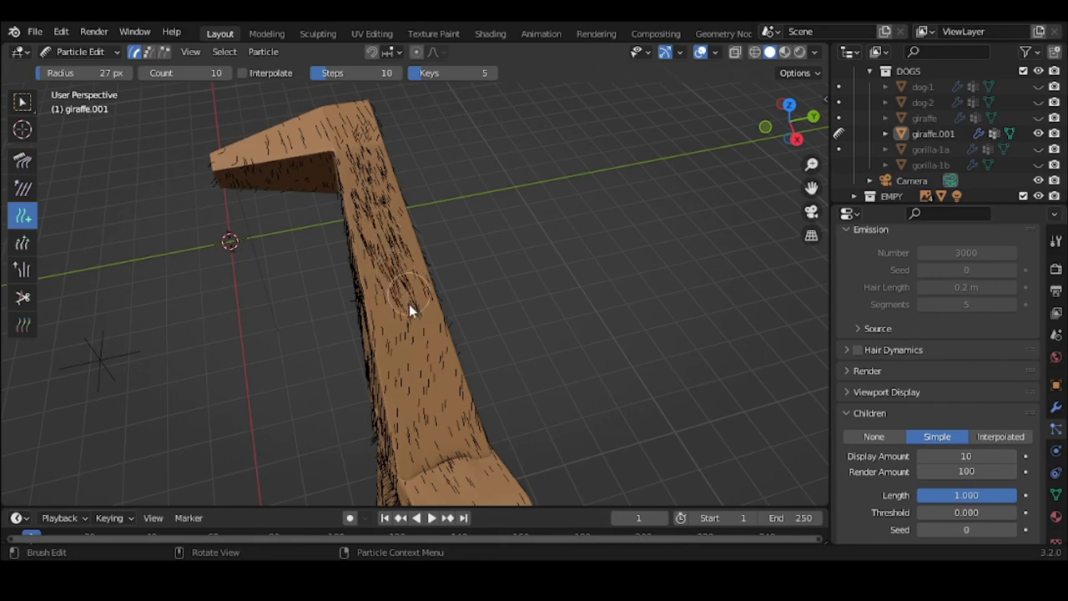
{"action": "left_click", "coordinate": [68, 52]}
{"action": "left_click", "coordinate": [74, 70]}
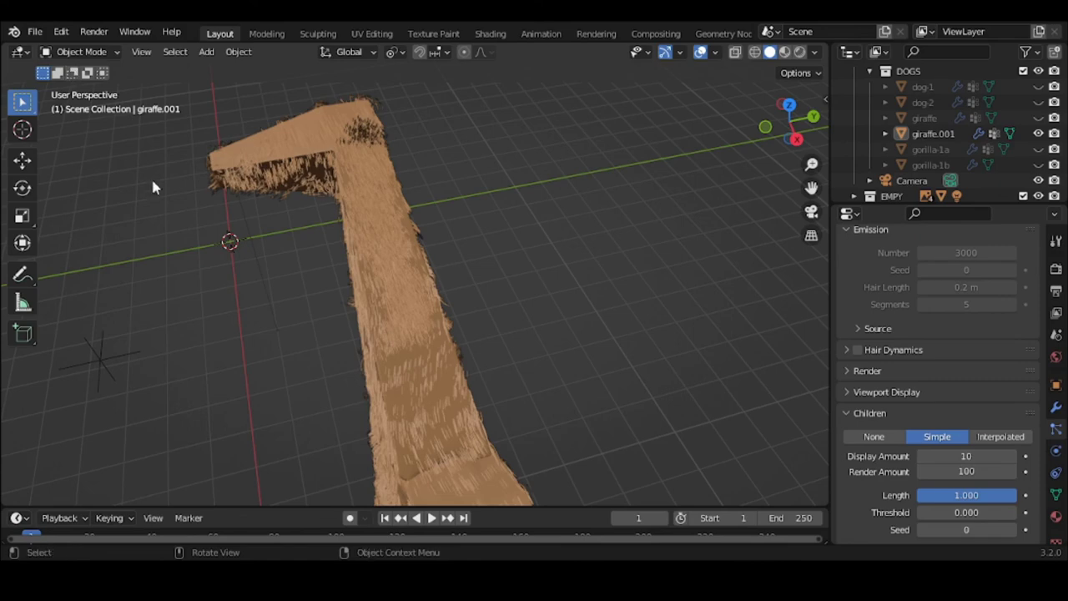
{"action": "middle_click_drag", "start_coordinate": [325, 260], "coordinate": [313, 205]}
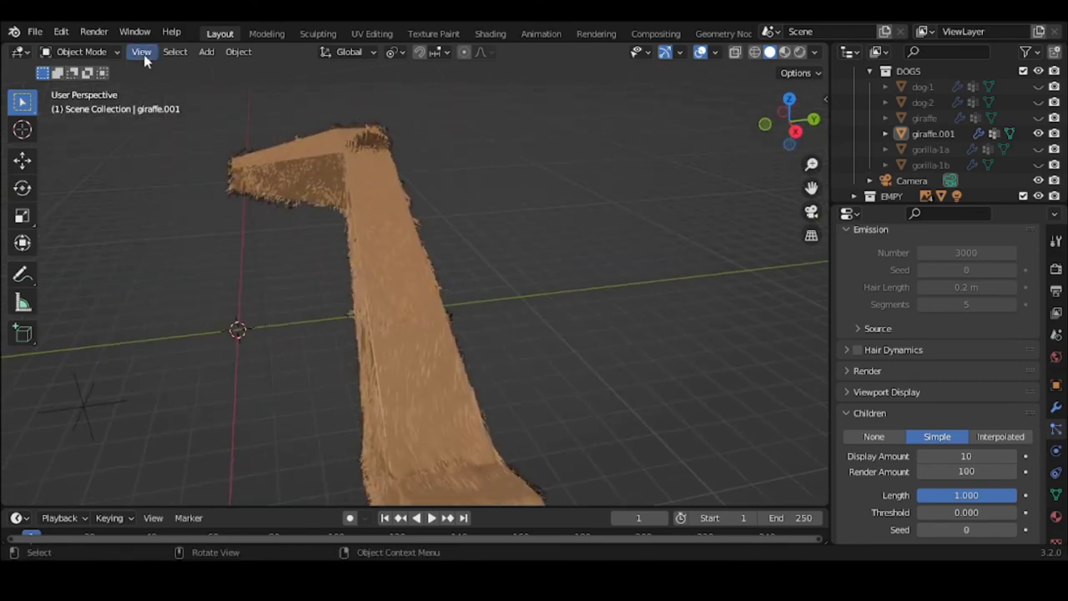
Return to Particle Edit and paint dense new hair across the neck.
{"action": "left_click", "coordinate": [94, 53]}
{"action": "left_click", "coordinate": [101, 173]}
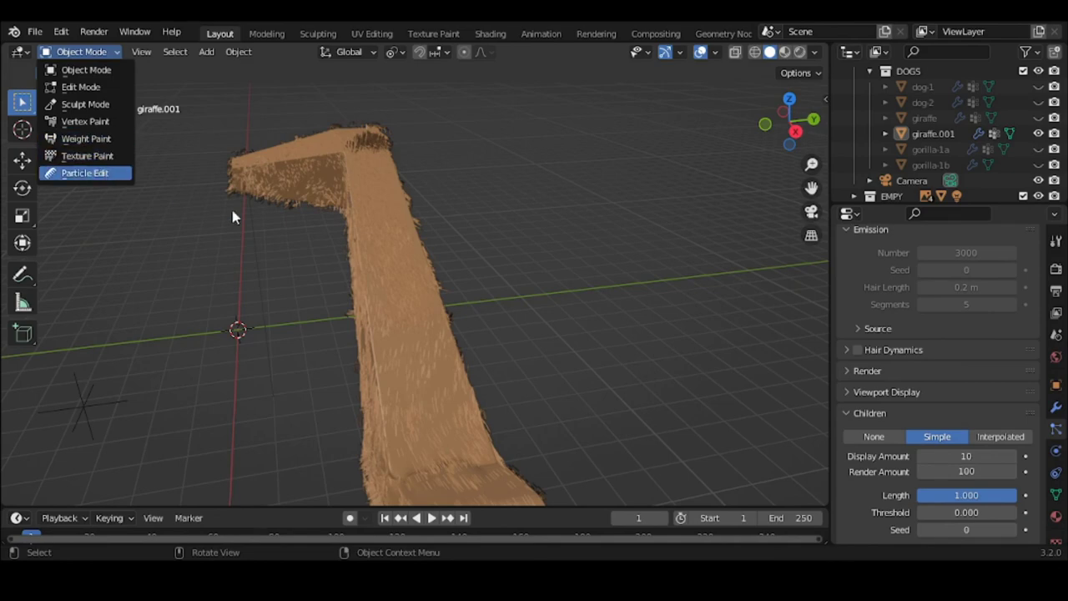
{"action": "left_click_drag", "start_coordinate": [810, 184], "coordinate": [811, 147]}
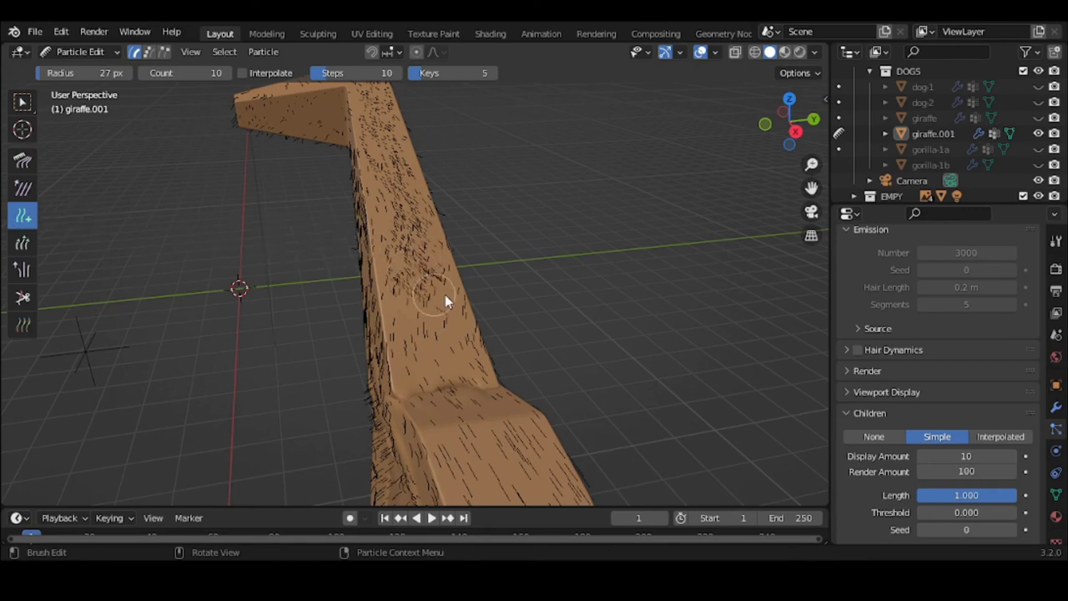
{"action": "mouse_move", "coordinate": [403, 323]}
{"action": "left_mouse_down"}
{"action": "mouse_move", "coordinate": [477, 343]}
{"action": "mouse_move", "coordinate": [405, 353]}
{"action": "mouse_move", "coordinate": [410, 334]}
{"action": "left_mouse_up"}
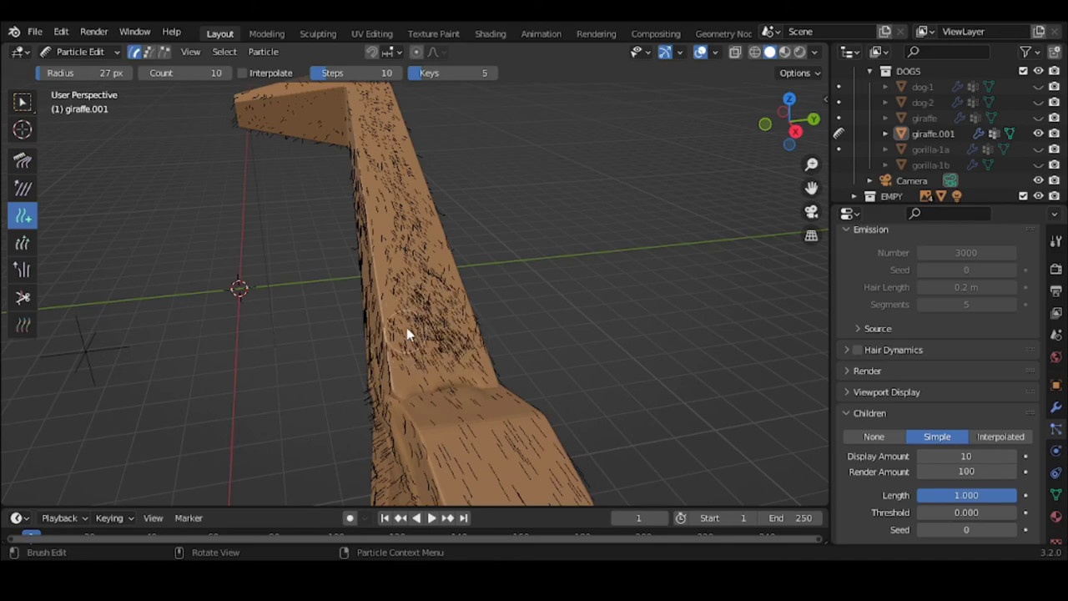
Switch to Object Mode and orbit around the neck, head and body to inspect the fur.
{"action": "left_click", "coordinate": [75, 52]}
{"action": "left_click", "coordinate": [77, 69]}
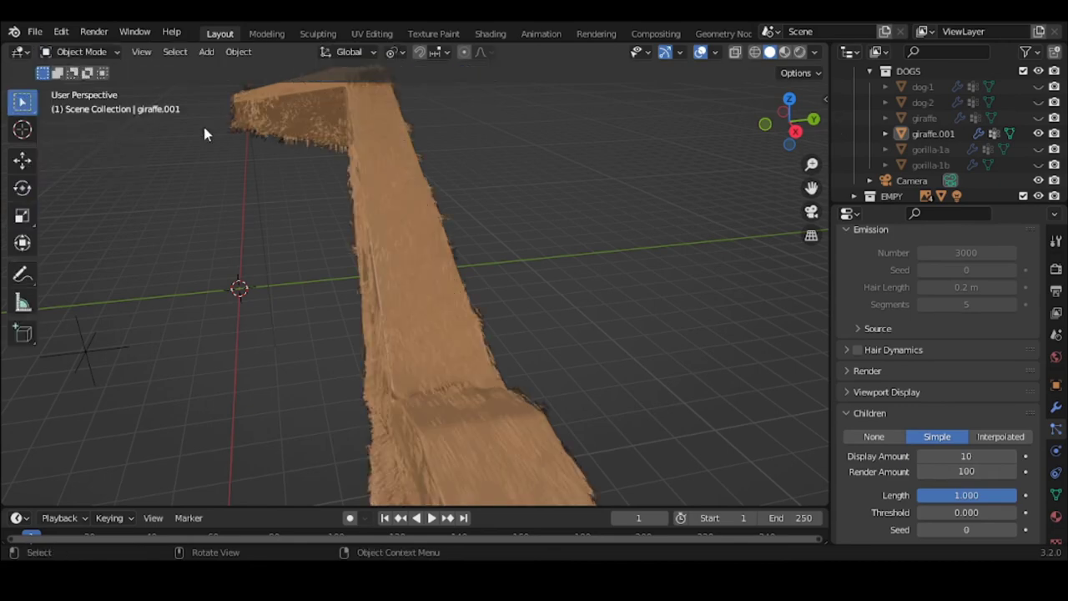
{"action": "middle_click_drag", "start_coordinate": [203, 125], "coordinate": [407, 87]}
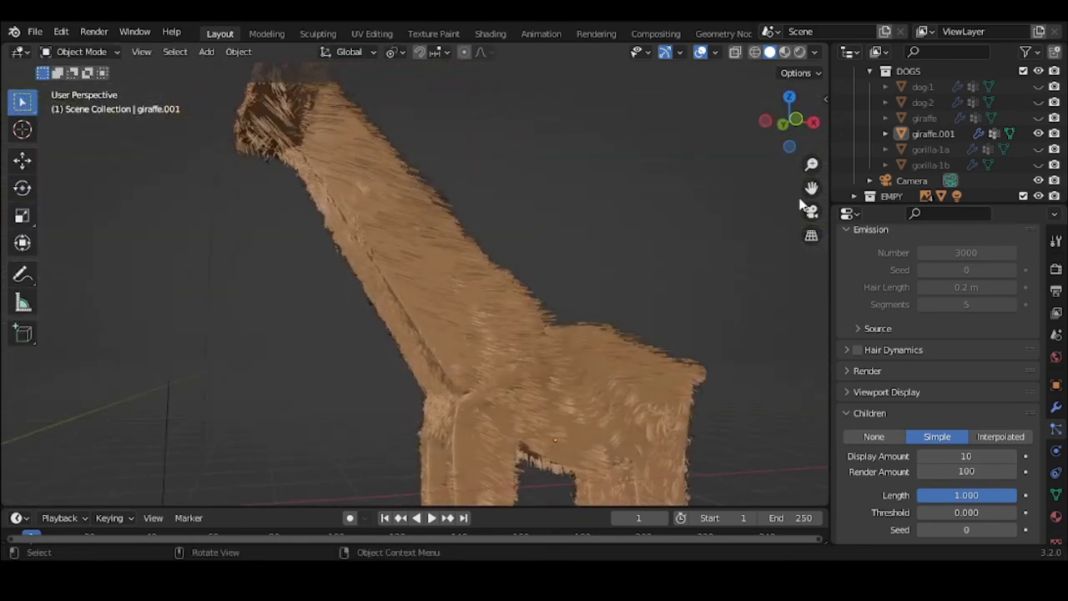
{"action": "middle_click_drag", "start_coordinate": [801, 203], "coordinate": [801, 205]}
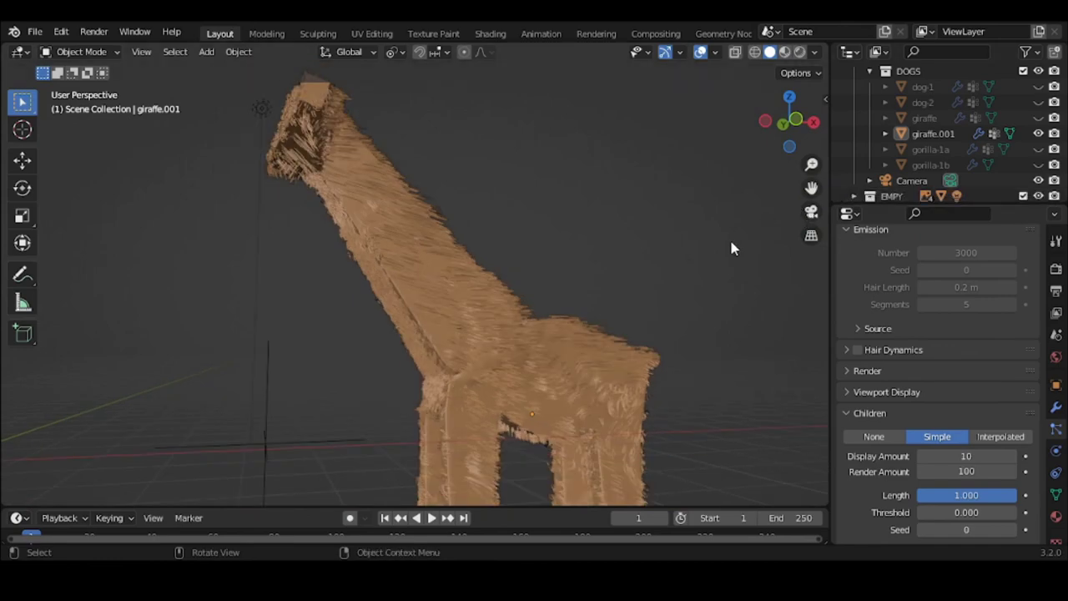
{"action": "middle_click_drag", "start_coordinate": [727, 247], "coordinate": [672, 243]}
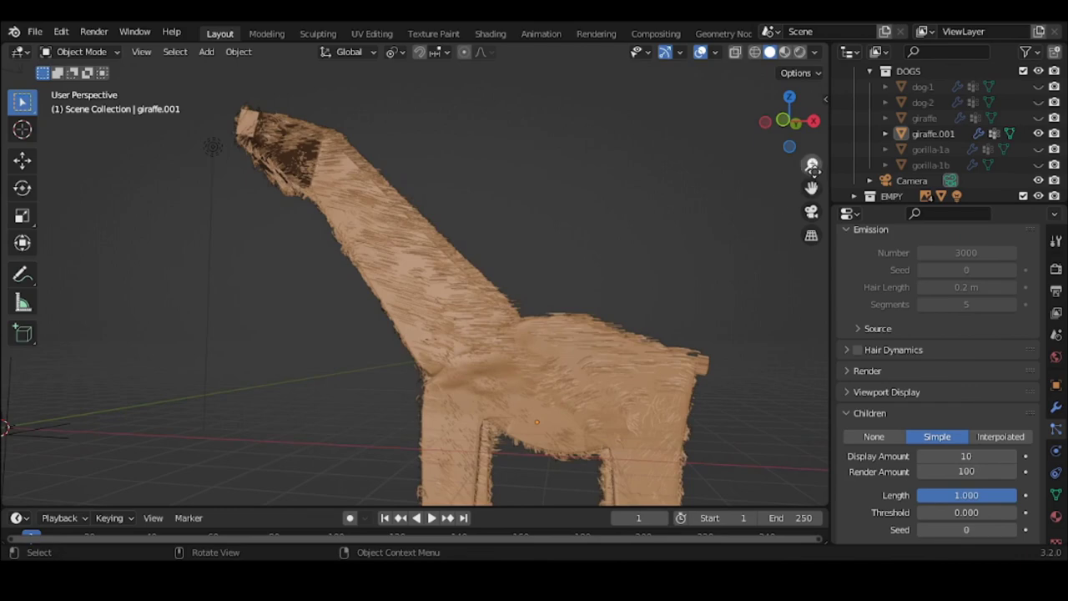
{"action": "scroll", "coordinate": [668, 234], "scroll_direction": "up", "scroll_amount": 4}
{"action": "middle_click_drag", "start_coordinate": [812, 185], "coordinate": [760, 284]}
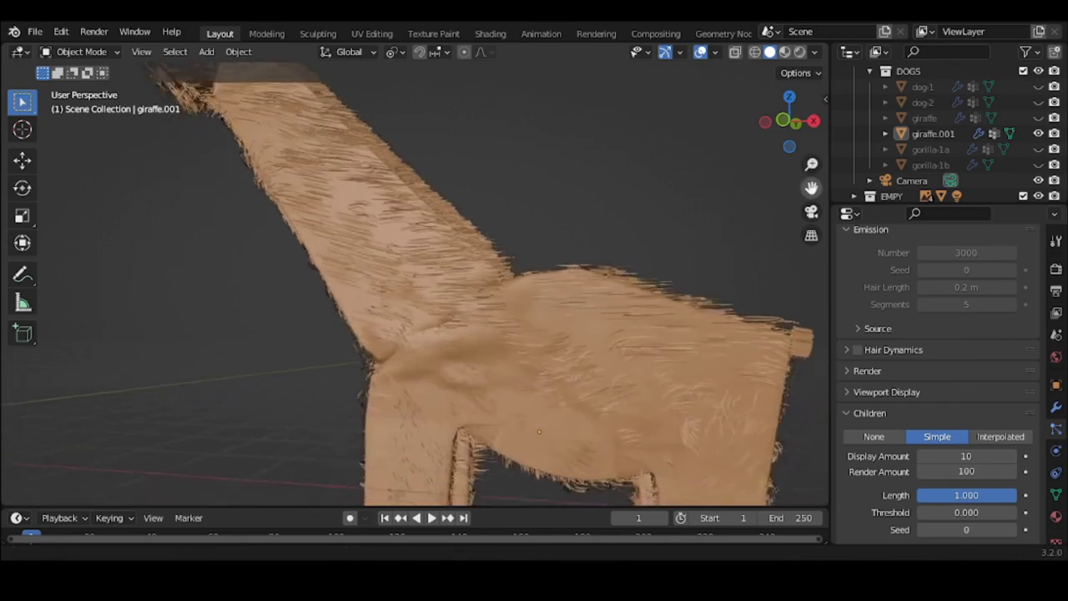
{"action": "scroll", "coordinate": [749, 299], "scroll_direction": "up", "scroll_amount": 3}
{"action": "mouse_move", "coordinate": [493, 312]}
{"action": "middle_mouse_down"}
{"action": "mouse_move", "coordinate": [515, 306]}
{"action": "mouse_move", "coordinate": [546, 320]}
{"action": "mouse_move", "coordinate": [479, 325]}
{"action": "middle_mouse_up"}
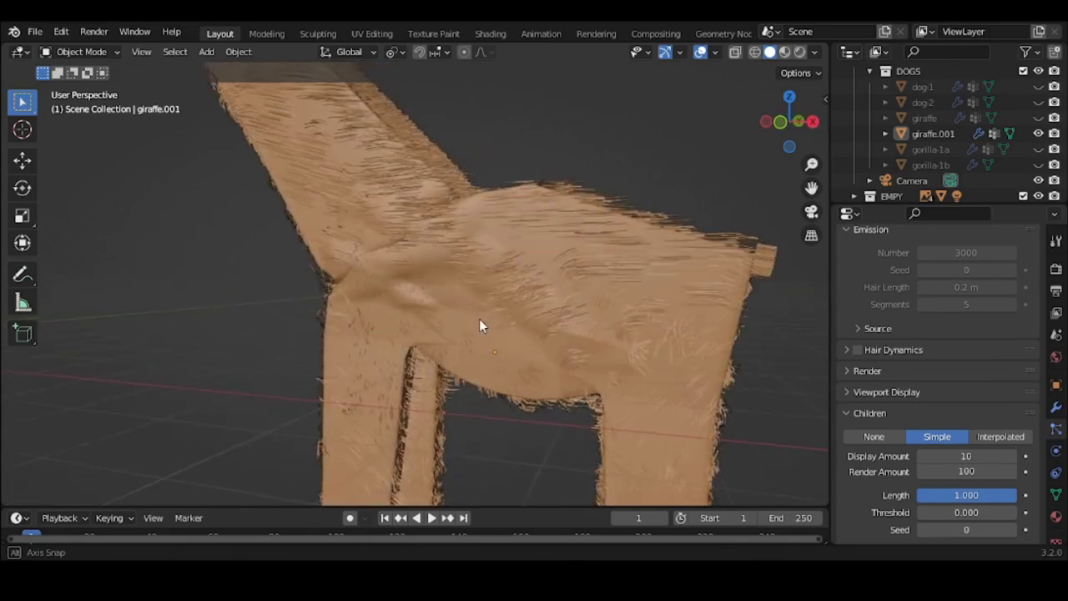
Paint new hair strands across the chest between the front legs, then preview in Object Mode.
{"action": "left_click", "coordinate": [81, 53]}
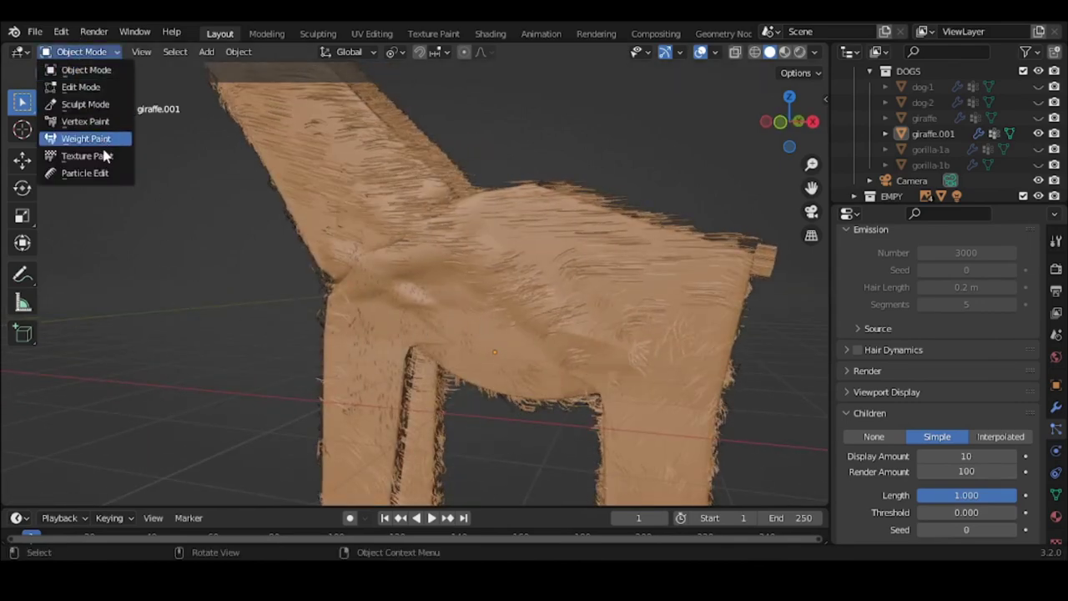
{"action": "left_click", "coordinate": [113, 175]}
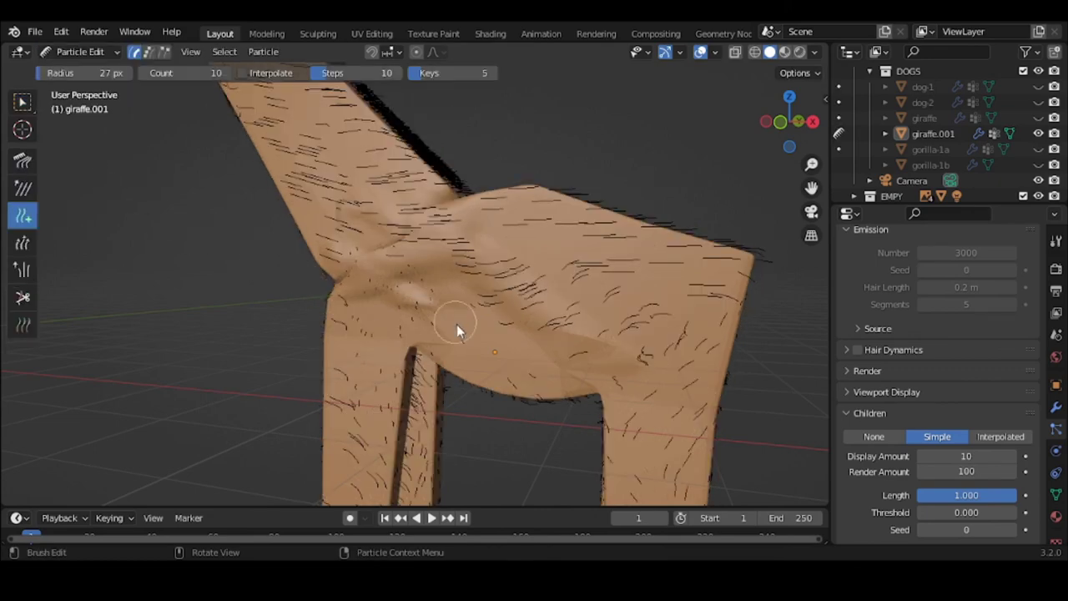
{"action": "mouse_move", "coordinate": [522, 350]}
{"action": "left_mouse_down"}
{"action": "mouse_move", "coordinate": [495, 357]}
{"action": "mouse_move", "coordinate": [466, 338]}
{"action": "mouse_move", "coordinate": [445, 293]}
{"action": "left_mouse_up"}
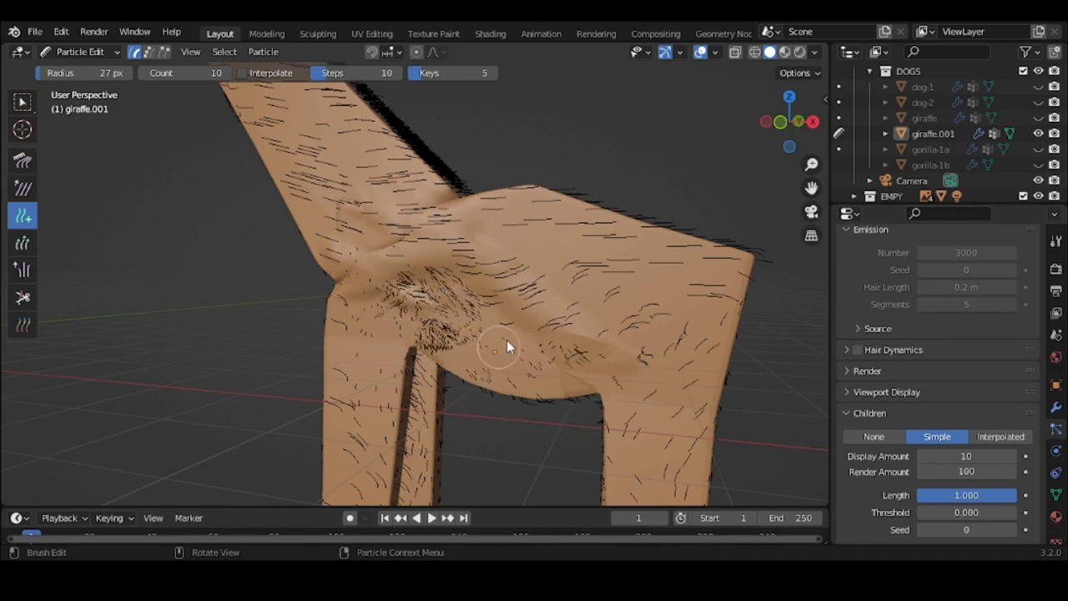
{"action": "left_click", "coordinate": [104, 52]}
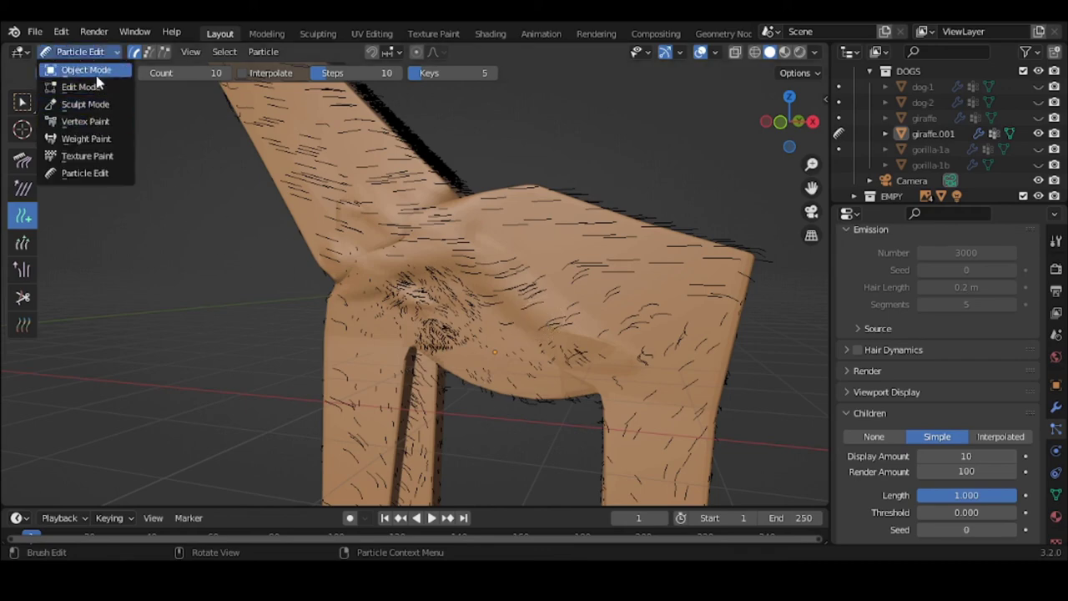
{"action": "left_click", "coordinate": [94, 70]}
{"action": "mouse_move", "coordinate": [448, 424]}
{"action": "middle_mouse_down"}
{"action": "mouse_move", "coordinate": [495, 408]}
{"action": "mouse_move", "coordinate": [527, 433]}
{"action": "mouse_move", "coordinate": [505, 460]}
{"action": "mouse_move", "coordinate": [449, 474]}
{"action": "mouse_move", "coordinate": [471, 415]}
{"action": "mouse_move", "coordinate": [592, 431]}
{"action": "mouse_move", "coordinate": [565, 444]}
{"action": "mouse_move", "coordinate": [532, 433]}
{"action": "middle_mouse_up"}
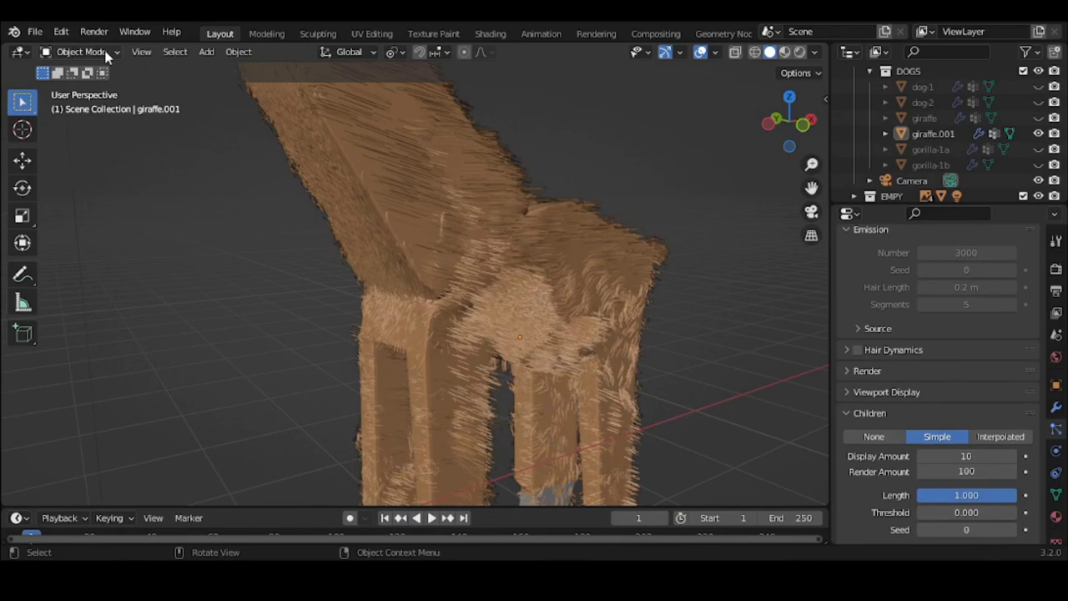
Comb the chest hair between the front legs smoother, then switch back to Object Mode.
{"action": "left_click", "coordinate": [81, 51]}
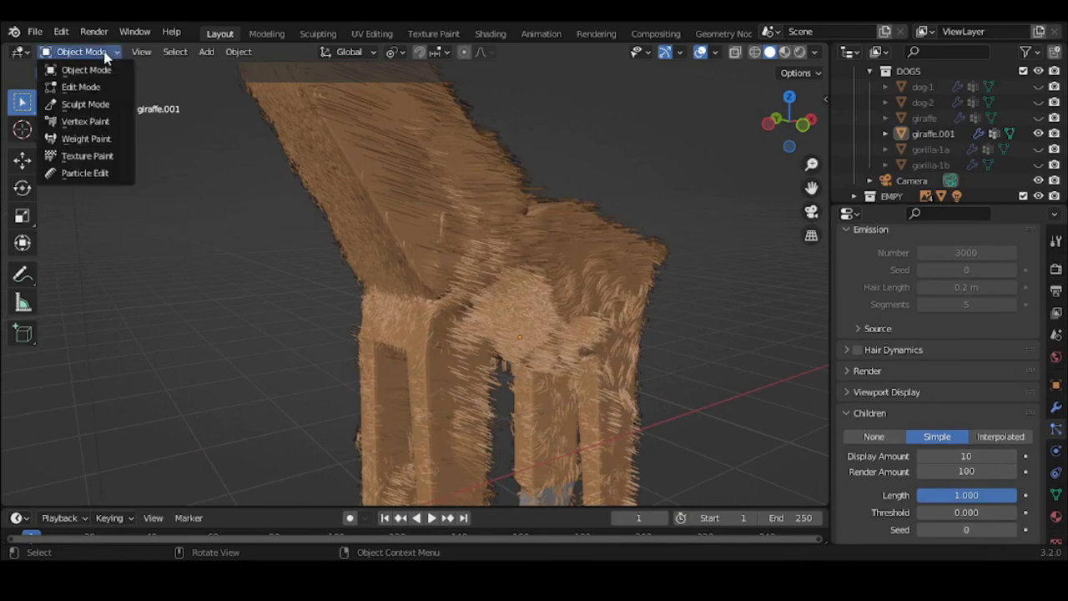
{"action": "left_click", "coordinate": [88, 173]}
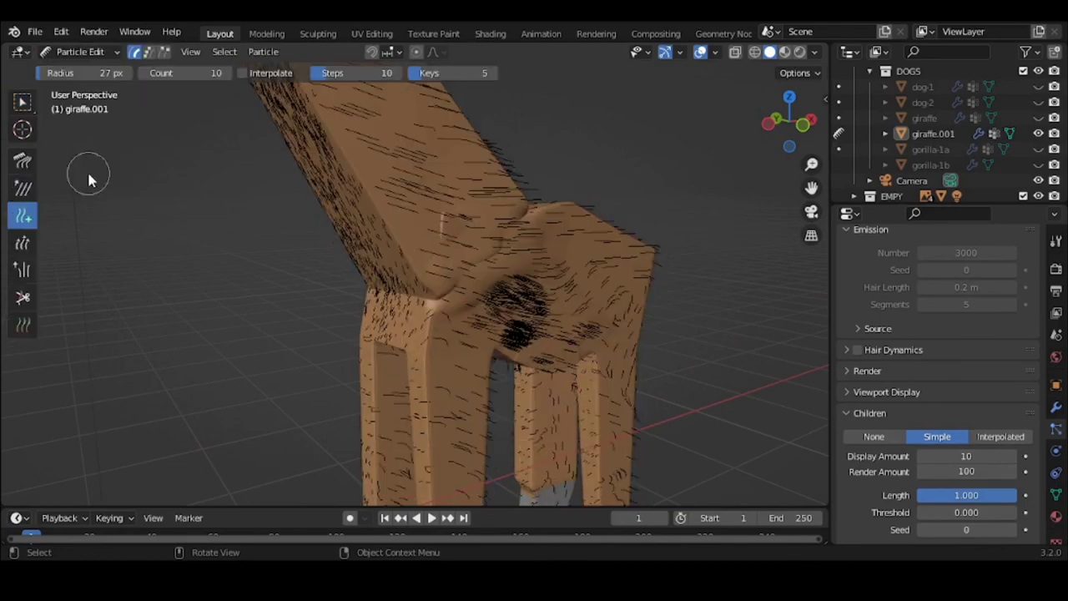
{"action": "left_click", "coordinate": [23, 161]}
{"action": "mouse_move", "coordinate": [524, 340]}
{"action": "left_mouse_down"}
{"action": "mouse_move", "coordinate": [489, 332]}
{"action": "mouse_move", "coordinate": [605, 327]}
{"action": "mouse_move", "coordinate": [493, 303]}
{"action": "mouse_move", "coordinate": [566, 288]}
{"action": "mouse_move", "coordinate": [582, 347]}
{"action": "mouse_move", "coordinate": [609, 314]}
{"action": "mouse_move", "coordinate": [515, 374]}
{"action": "mouse_move", "coordinate": [524, 353]}
{"action": "mouse_move", "coordinate": [573, 351]}
{"action": "left_mouse_up"}
{"action": "middle_click_drag", "start_coordinate": [572, 351], "coordinate": [441, 358]}
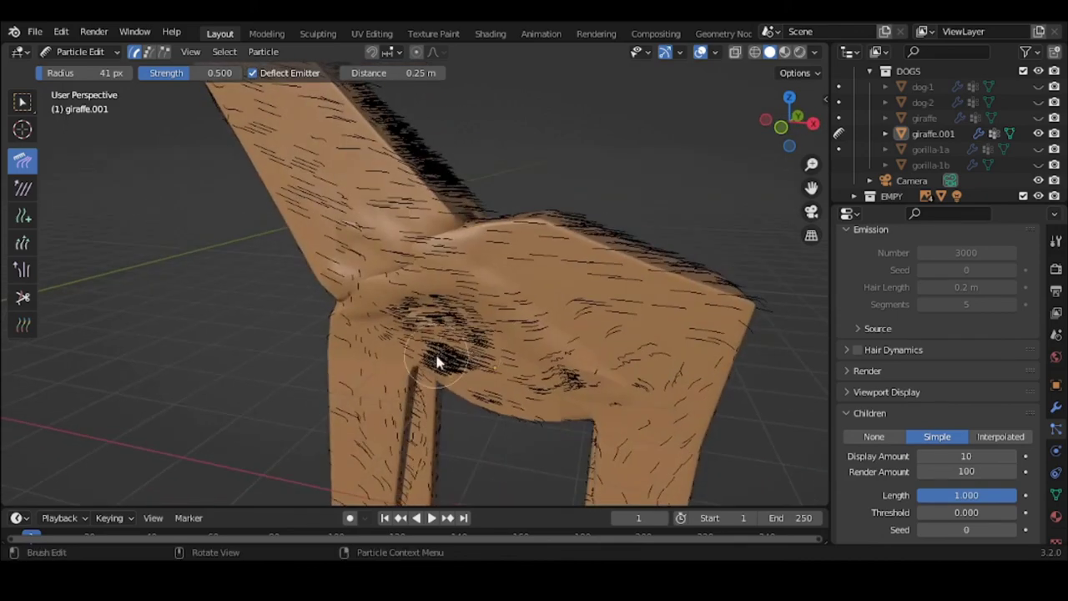
{"action": "mouse_move", "coordinate": [515, 388]}
{"action": "left_mouse_down"}
{"action": "mouse_move", "coordinate": [449, 348]}
{"action": "mouse_move", "coordinate": [536, 362]}
{"action": "mouse_move", "coordinate": [418, 317]}
{"action": "mouse_move", "coordinate": [477, 310]}
{"action": "mouse_move", "coordinate": [410, 256]}
{"action": "mouse_move", "coordinate": [442, 275]}
{"action": "left_mouse_up"}
{"action": "left_click", "coordinate": [84, 53]}
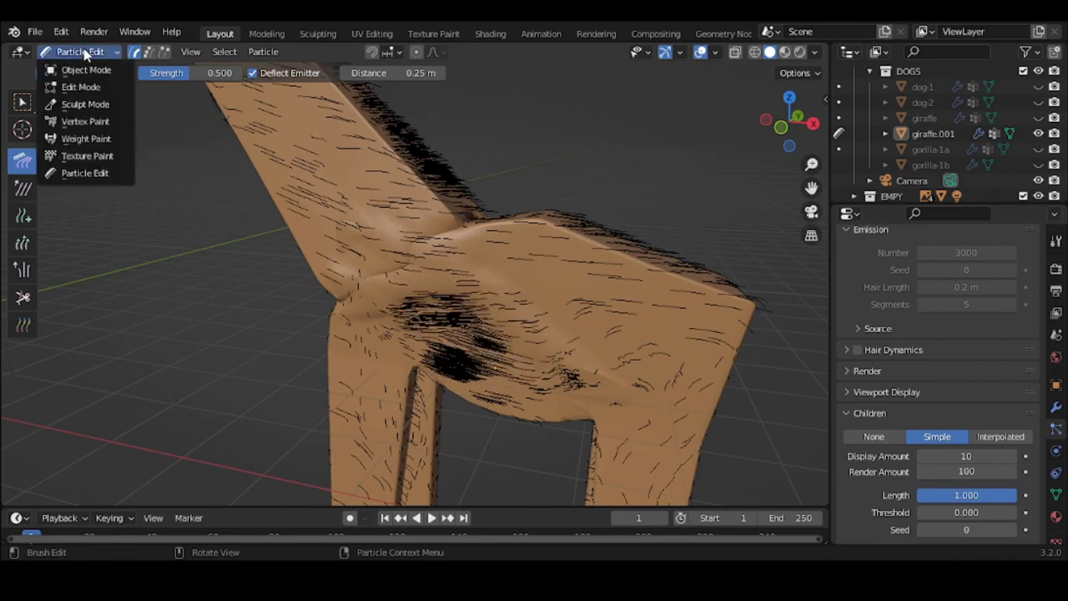
{"action": "left_click", "coordinate": [86, 70]}
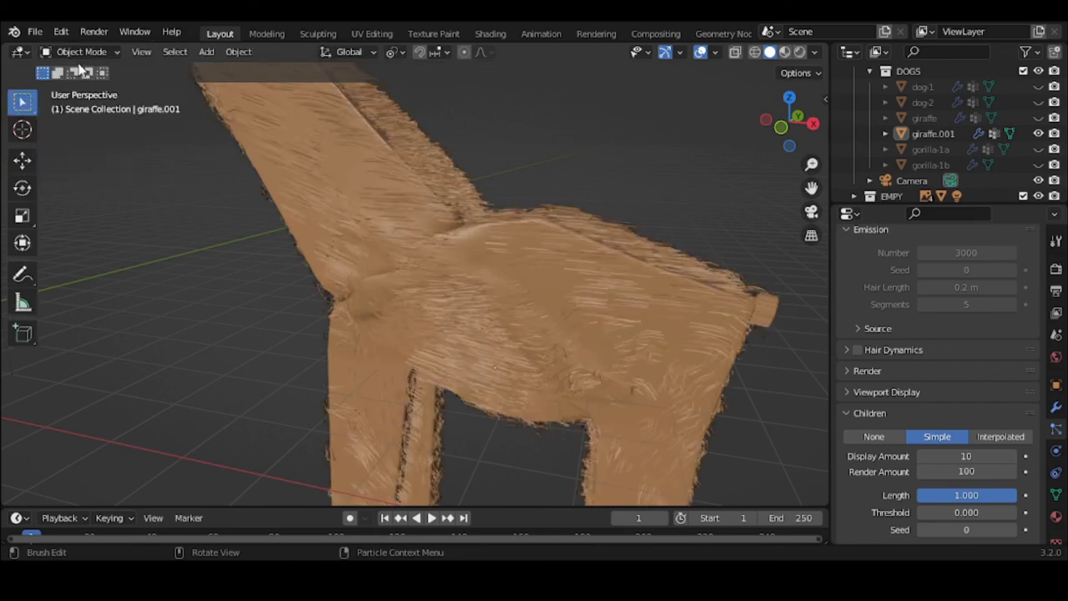
Turn on viewport display for the brown spot and white lower-leg hair systems.
{"action": "scroll", "coordinate": [404, 369], "scroll_direction": "down", "scroll_amount": 2}
{"action": "middle_click_drag", "start_coordinate": [531, 405], "coordinate": [446, 365]}
{"action": "scroll", "coordinate": [473, 332], "scroll_direction": "down", "scroll_amount": 5}
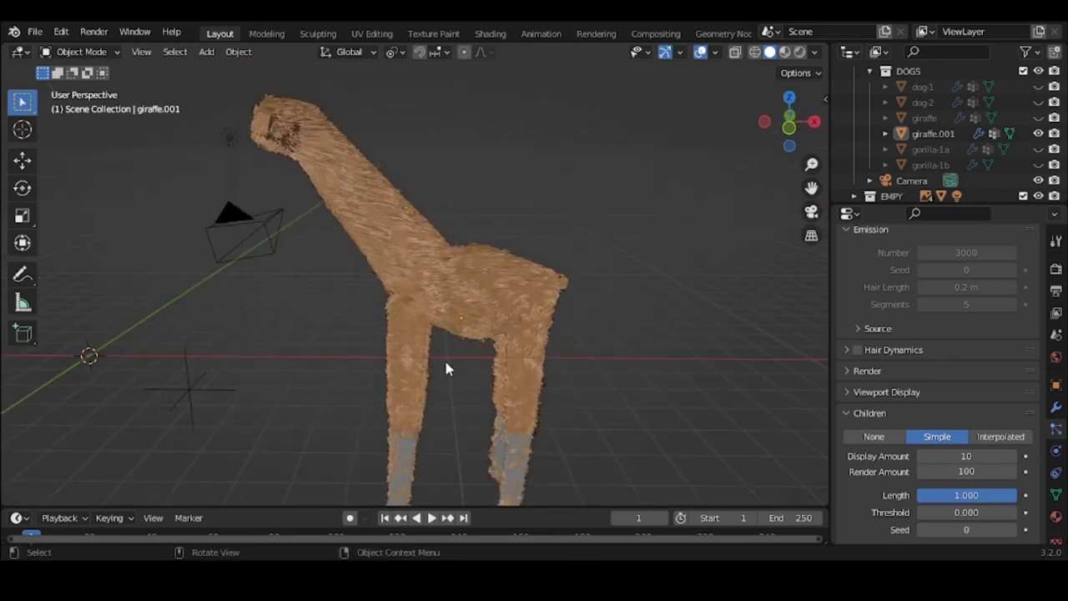
{"action": "scroll", "coordinate": [879, 357], "scroll_direction": "up", "scroll_amount": 5}
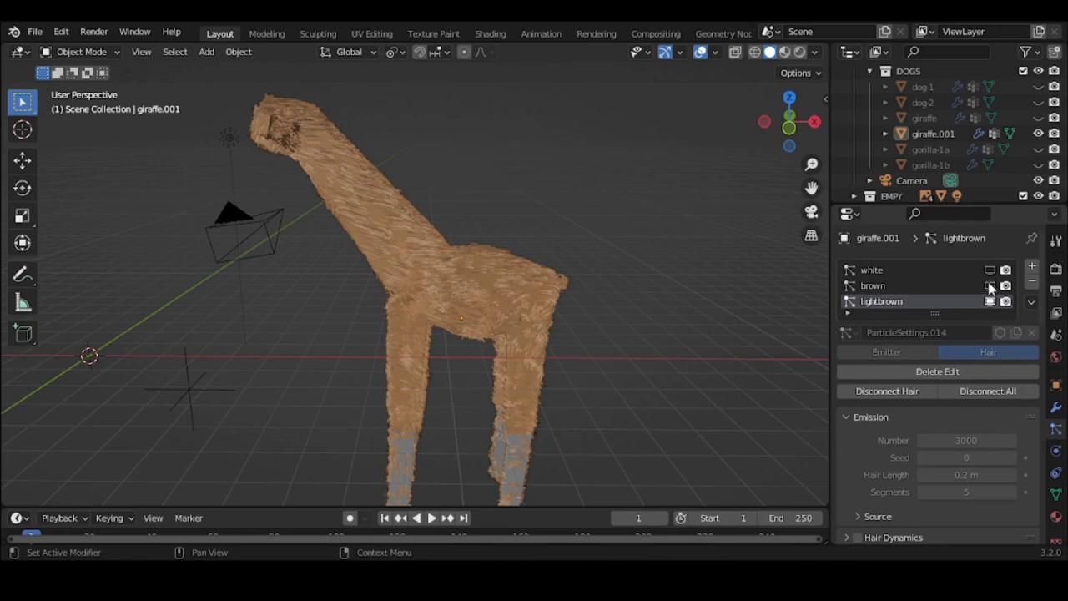
{"action": "left_click", "coordinate": [990, 286]}
{"action": "left_click", "coordinate": [991, 270]}
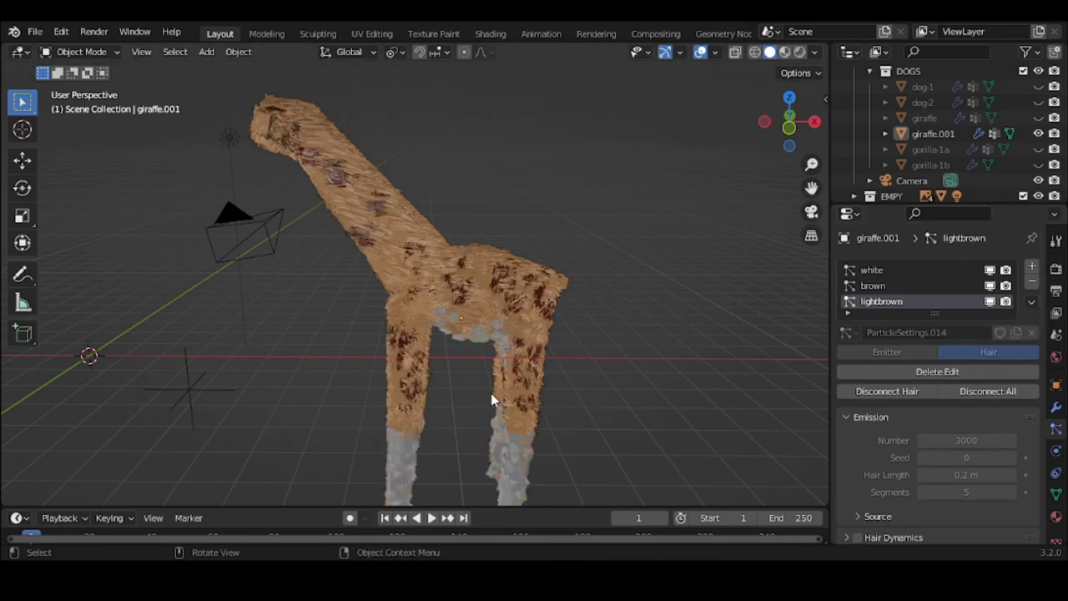
Orbit and pan up to the head to inspect the combined tan, brown and white hair.
{"action": "middle_click_drag", "start_coordinate": [491, 393], "coordinate": [350, 459]}
{"action": "scroll", "coordinate": [371, 308], "scroll_direction": "up", "scroll_amount": 3}
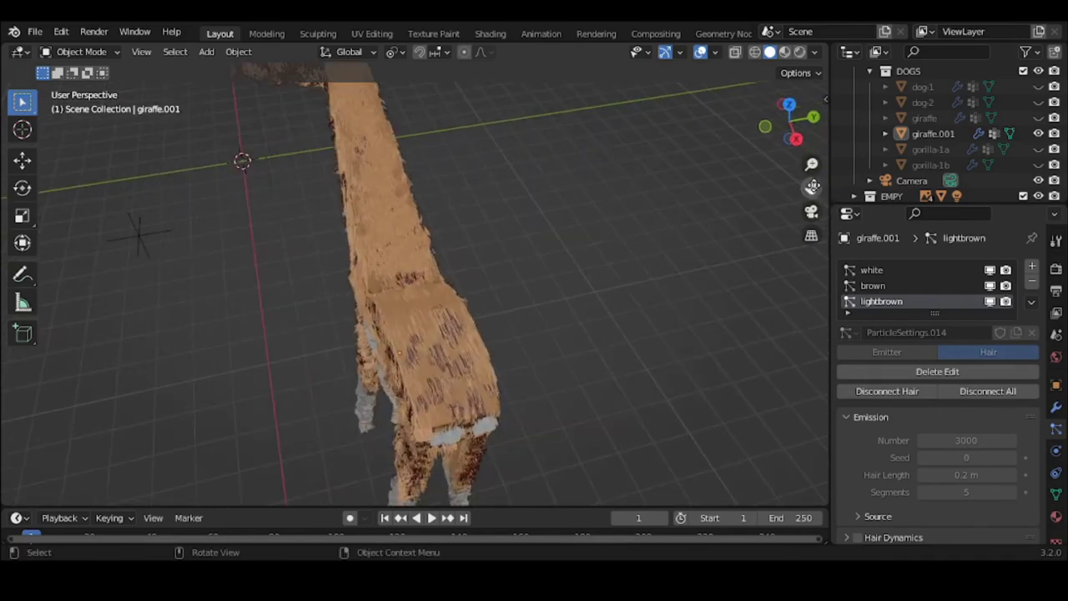
{"action": "left_click_drag", "start_coordinate": [811, 188], "coordinate": [609, 259]}
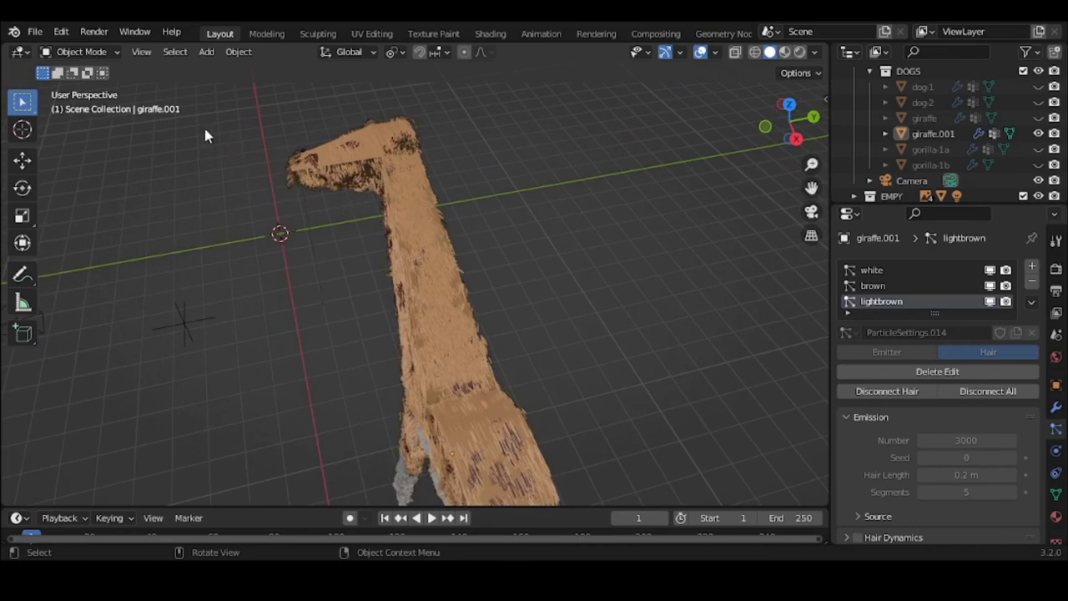
Enter Particle Edit mode and set the hair brush radius to 14 px.
{"action": "left_click", "coordinate": [88, 56]}
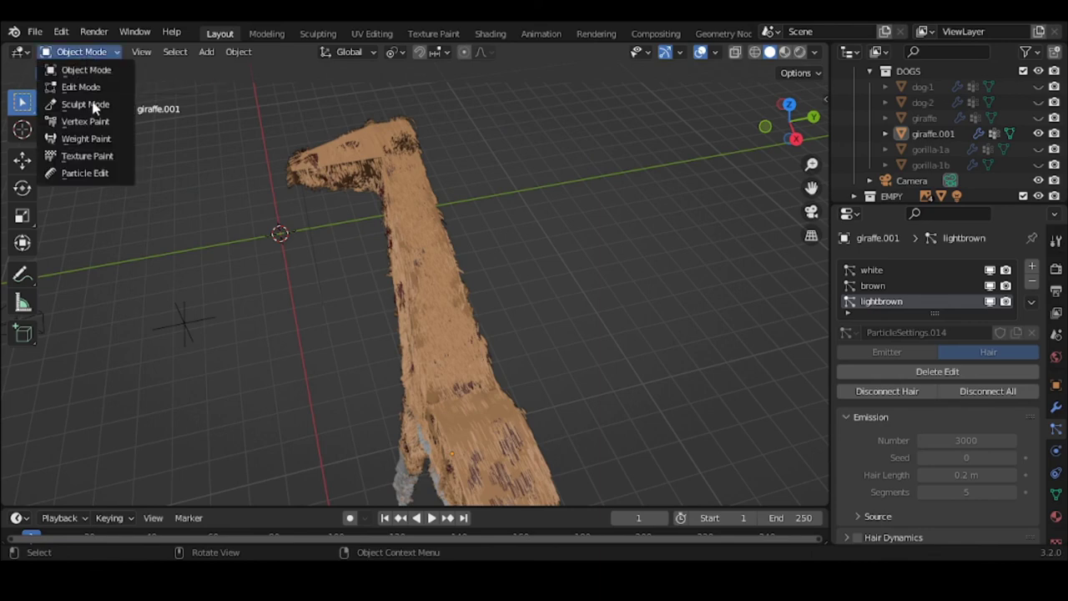
{"action": "left_click", "coordinate": [109, 173]}
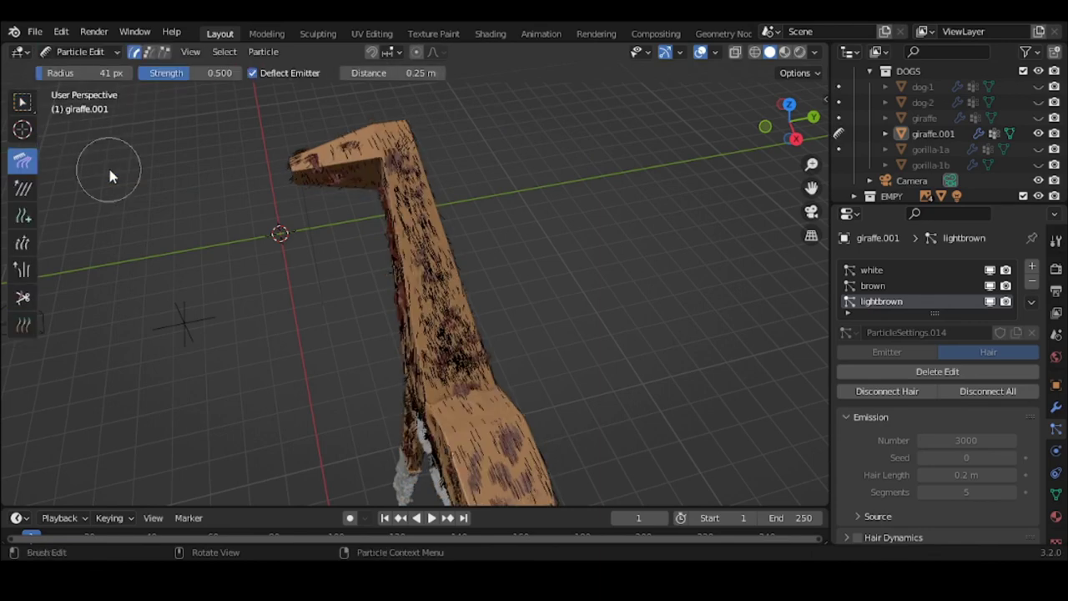
{"action": "scroll", "coordinate": [441, 277], "scroll_direction": "up", "scroll_amount": 1}
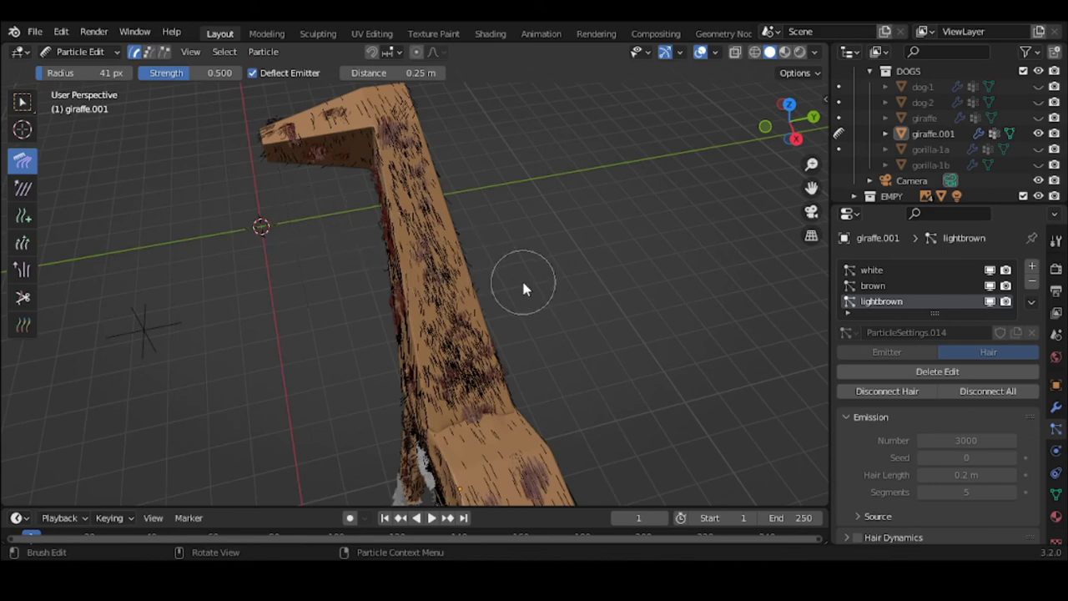
{"action": "key", "text": "f"}
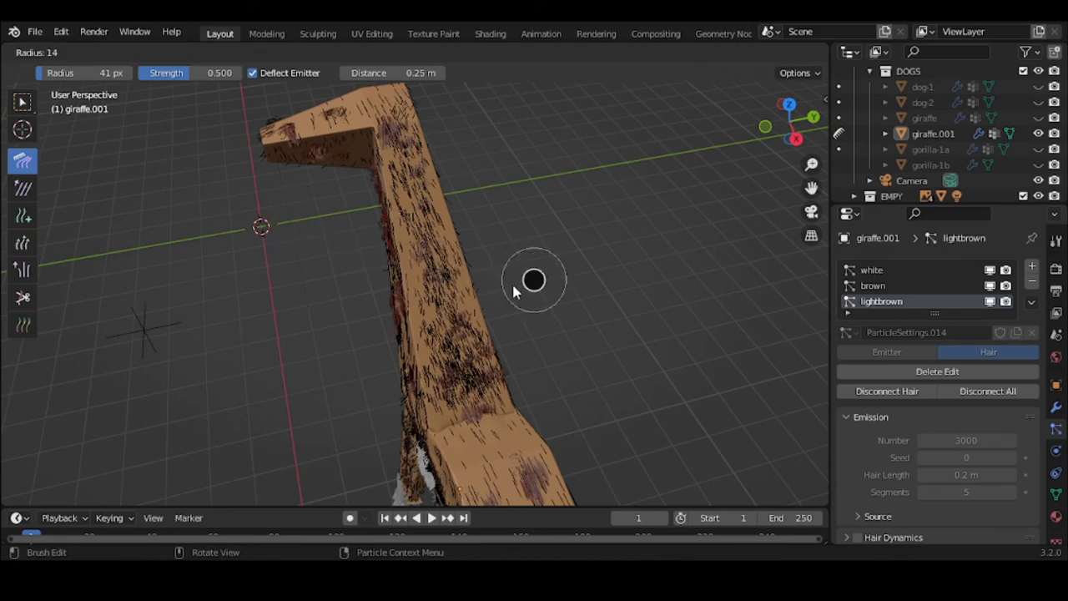
{"action": "left_click", "coordinate": [513, 289]}
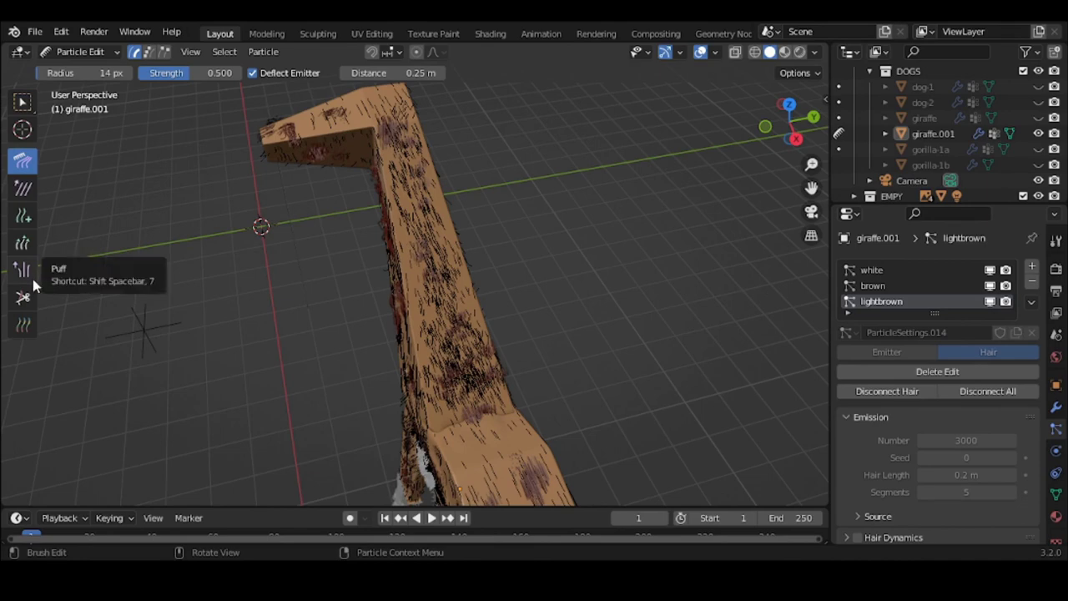
Cut the hair down the front of the neck, then return to Object Mode.
{"action": "left_click", "coordinate": [23, 298]}
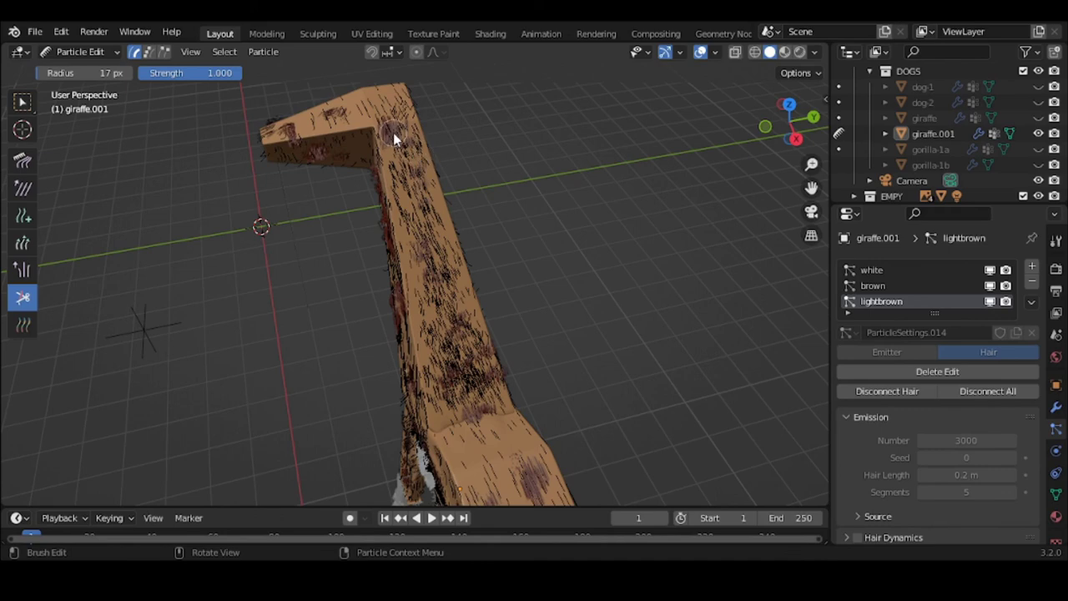
{"action": "left_click_drag", "start_coordinate": [396, 140], "coordinate": [420, 223]}
{"action": "key", "text": "ctrl"}
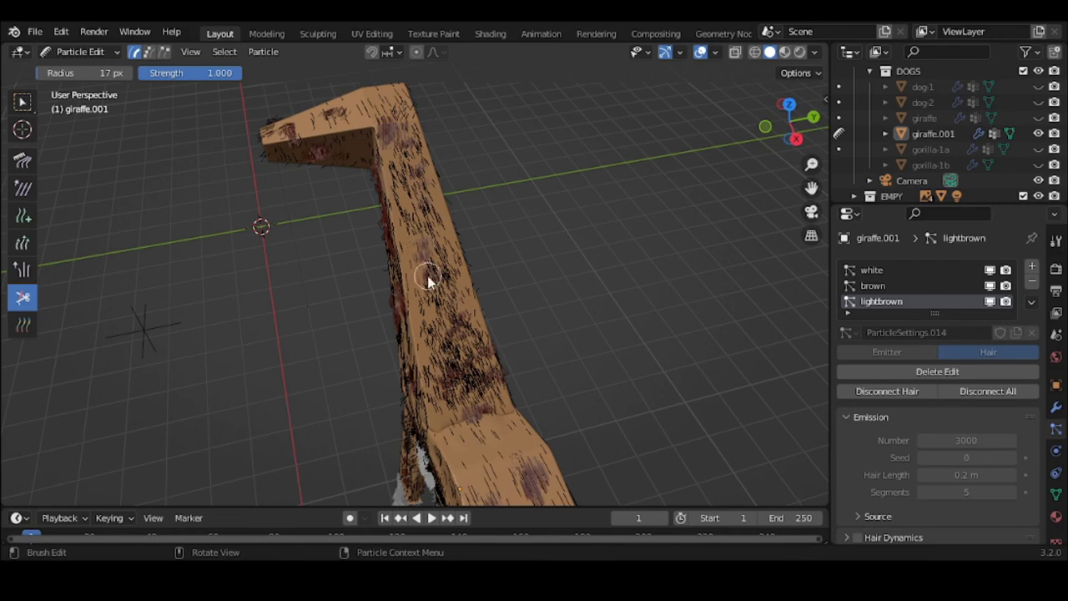
{"action": "mouse_move", "coordinate": [435, 280]}
{"action": "left_mouse_down"}
{"action": "mouse_move", "coordinate": [466, 337]}
{"action": "mouse_move", "coordinate": [478, 395]}
{"action": "left_mouse_up"}
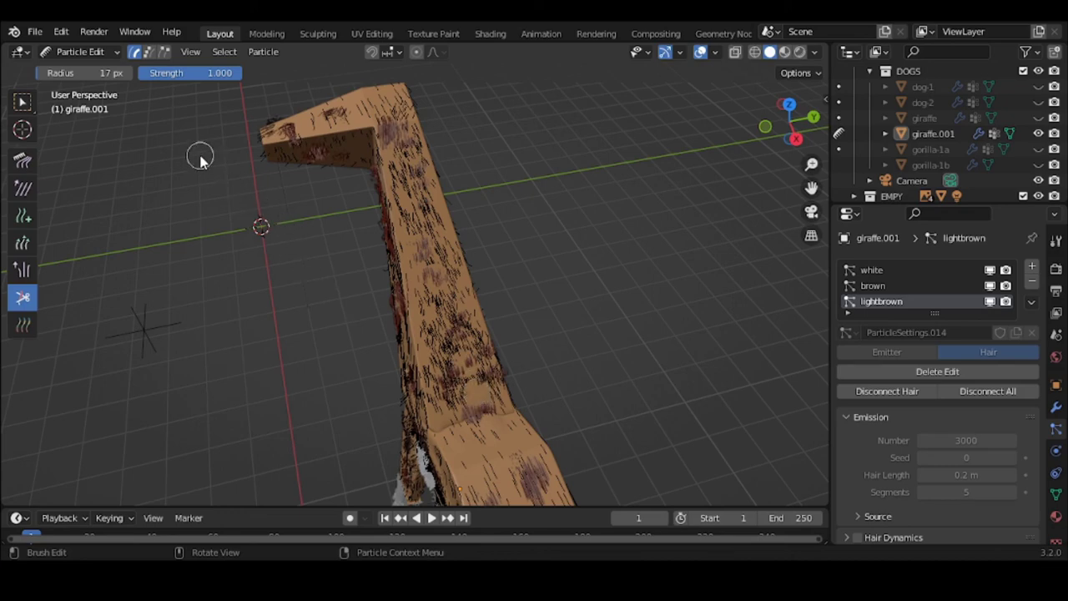
{"action": "left_click", "coordinate": [76, 54]}
{"action": "left_click", "coordinate": [76, 68]}
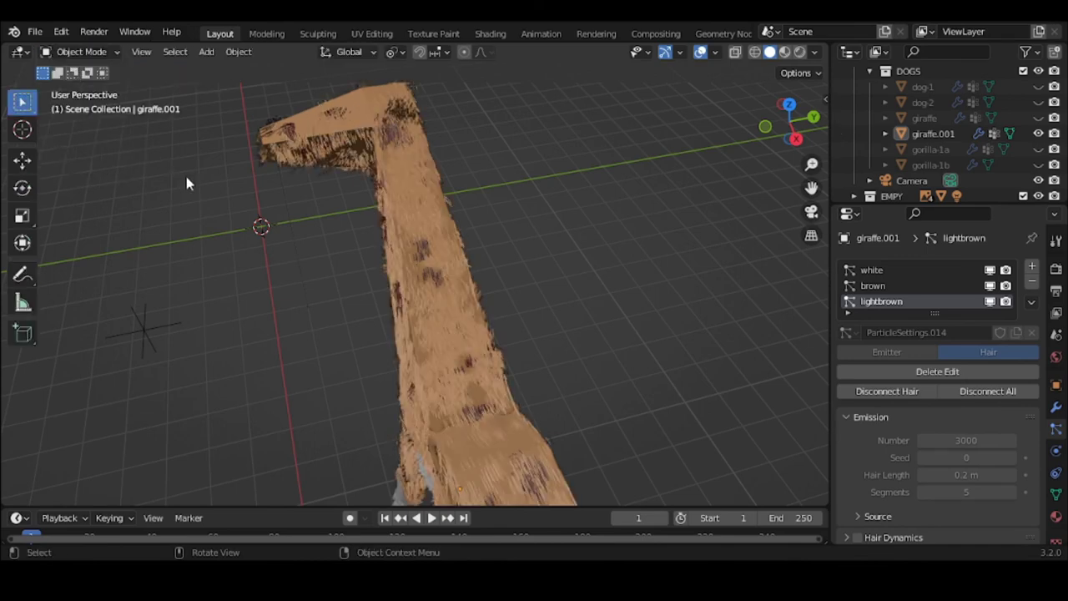
Re-enter Particle Edit on the neck and shrink the Cut brush radius to 11 px.
{"action": "middle_click_drag", "start_coordinate": [283, 240], "coordinate": [212, 164]}
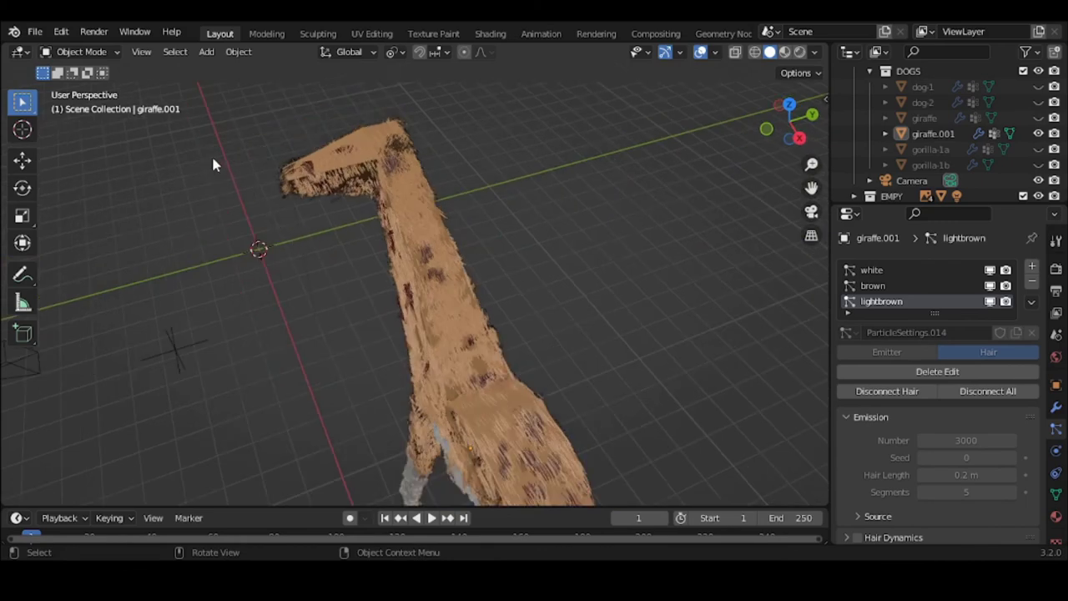
{"action": "left_click", "coordinate": [82, 53]}
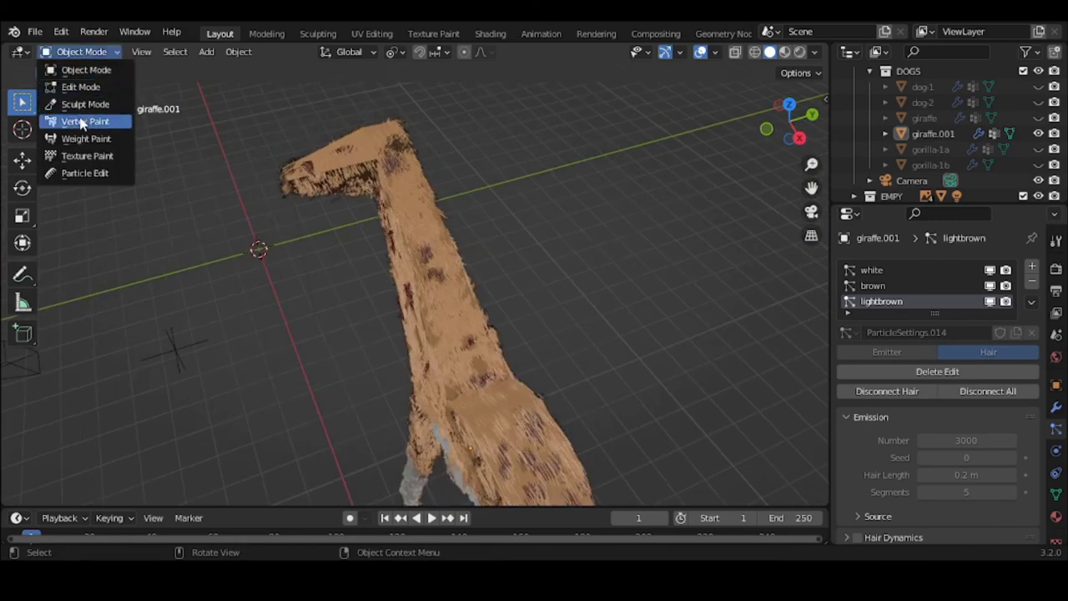
{"action": "left_click", "coordinate": [84, 172]}
{"action": "middle_click_drag", "start_coordinate": [372, 229], "coordinate": [373, 231]}
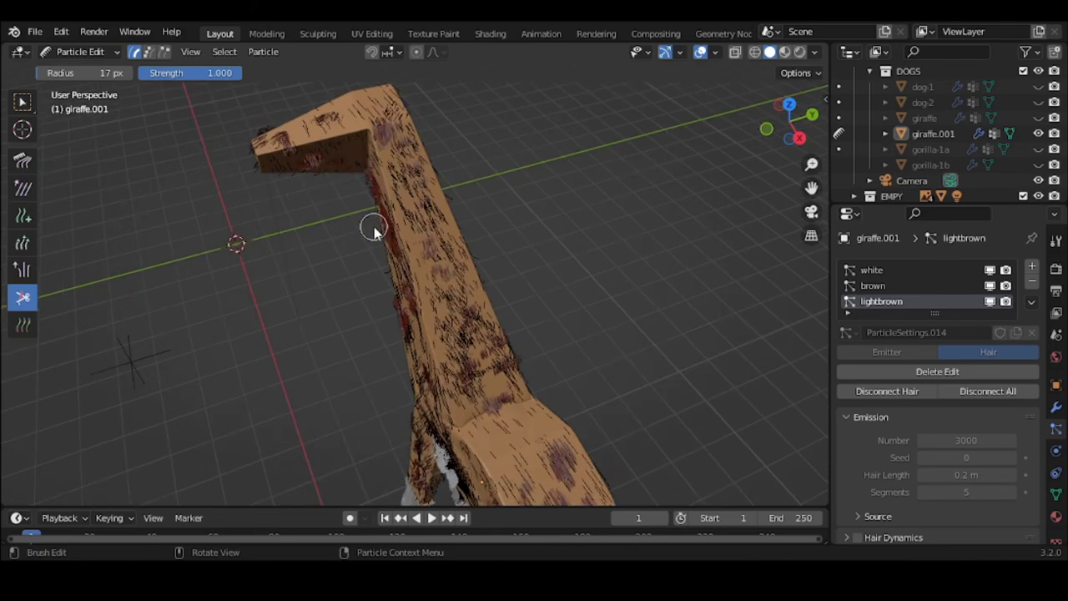
{"action": "key", "text": "f"}
{"action": "left_click", "coordinate": [482, 250]}
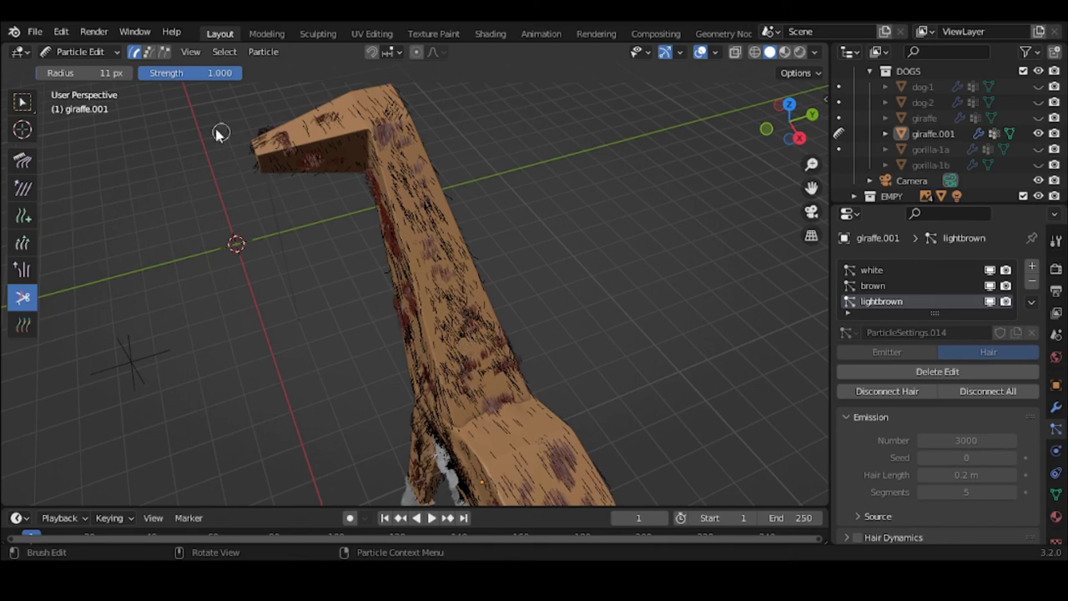
{"action": "left_click", "coordinate": [84, 52]}
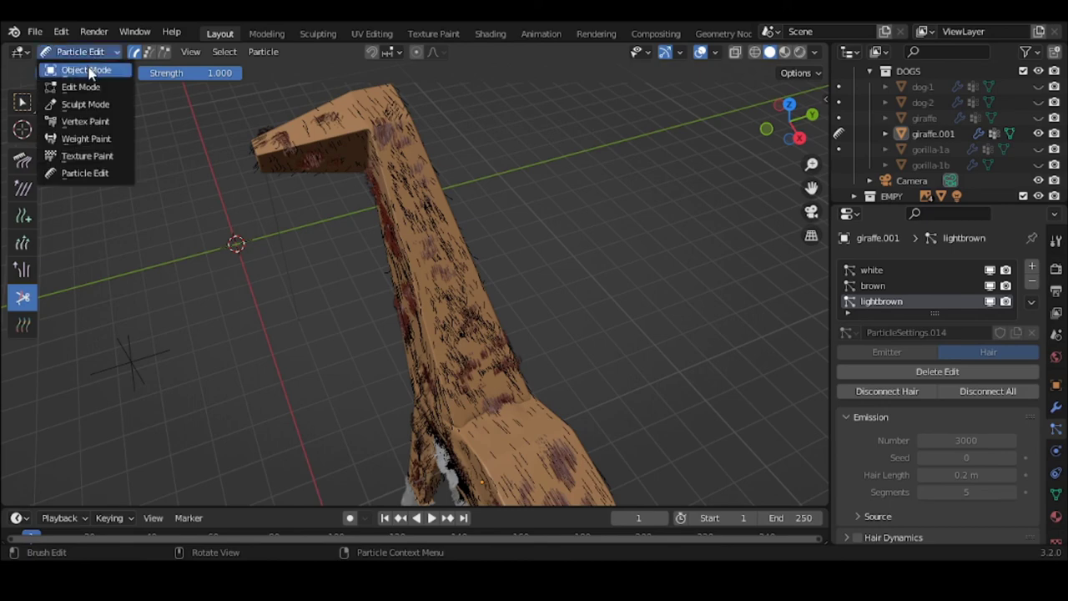
Return to Object Mode and orbit and zoom around giraffe.001 to review the finished coat.
{"action": "left_click", "coordinate": [90, 71]}
{"action": "middle_click_drag", "start_coordinate": [178, 193], "coordinate": [289, 120]}
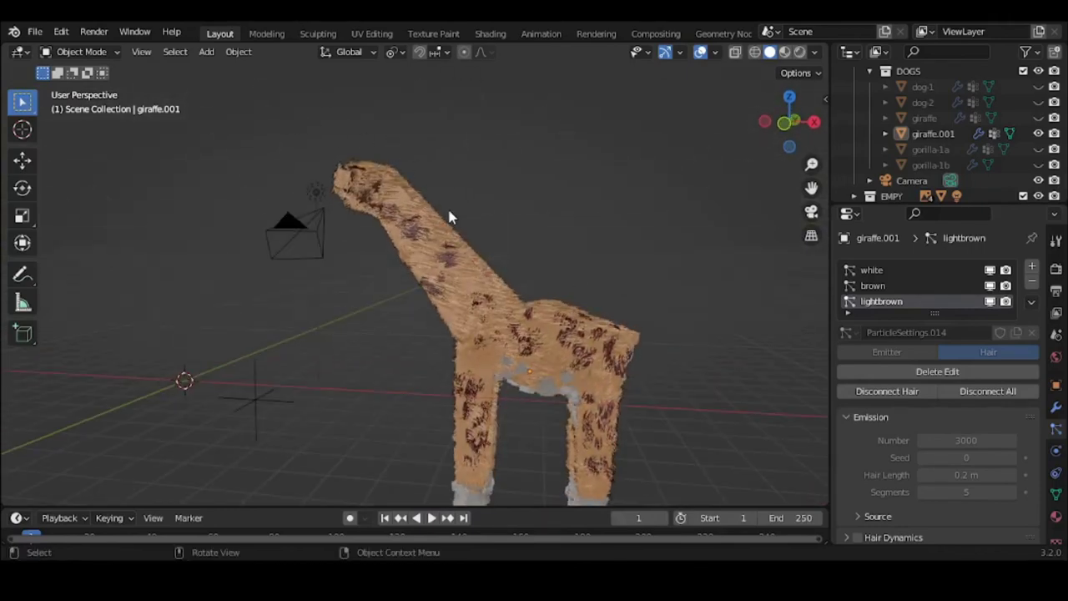
{"action": "left_click_drag", "start_coordinate": [811, 188], "coordinate": [650, 279]}
{"action": "middle_click_drag", "start_coordinate": [642, 280], "coordinate": [662, 295]}
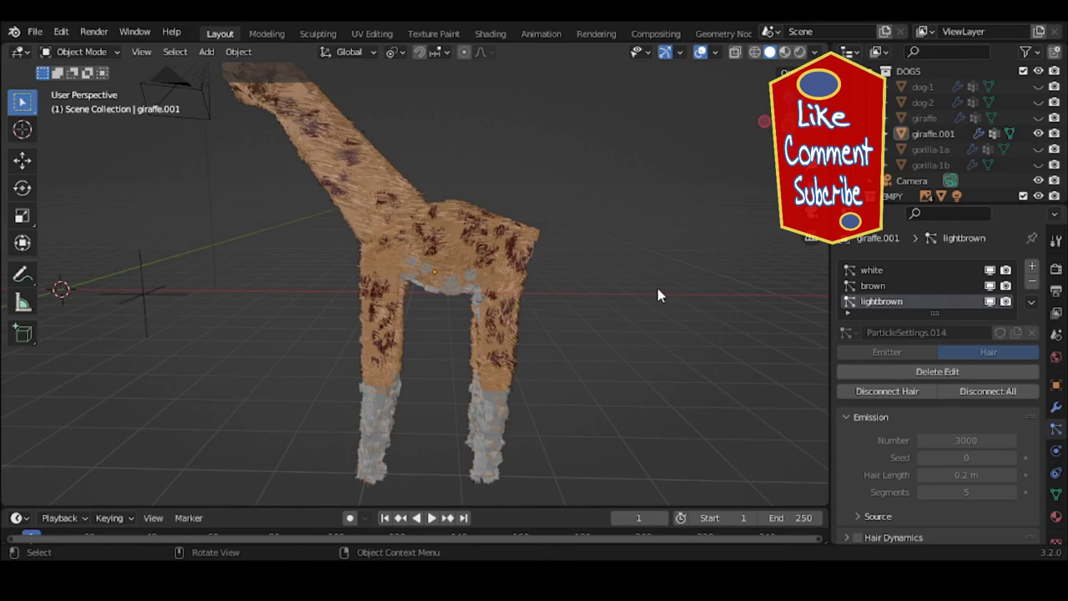
{"action": "scroll", "coordinate": [268, 271], "scroll_direction": "down", "scroll_amount": 2}
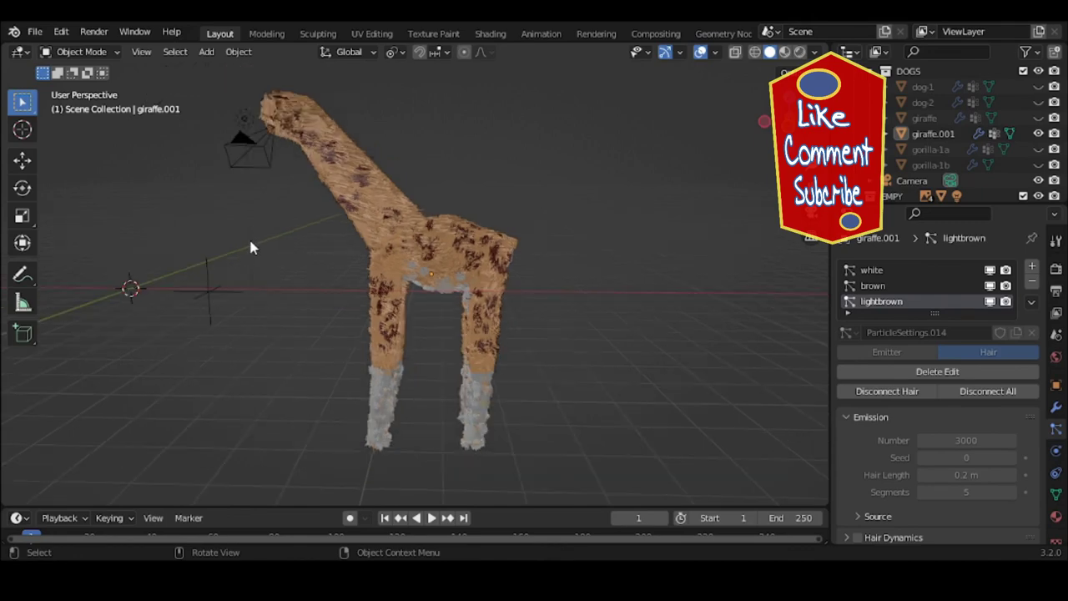
{"action": "mouse_move", "coordinate": [254, 247]}
{"action": "middle_mouse_down"}
{"action": "mouse_move", "coordinate": [303, 234]}
{"action": "mouse_move", "coordinate": [312, 259]}
{"action": "mouse_move", "coordinate": [254, 260]}
{"action": "mouse_move", "coordinate": [236, 241]}
{"action": "middle_mouse_up"}
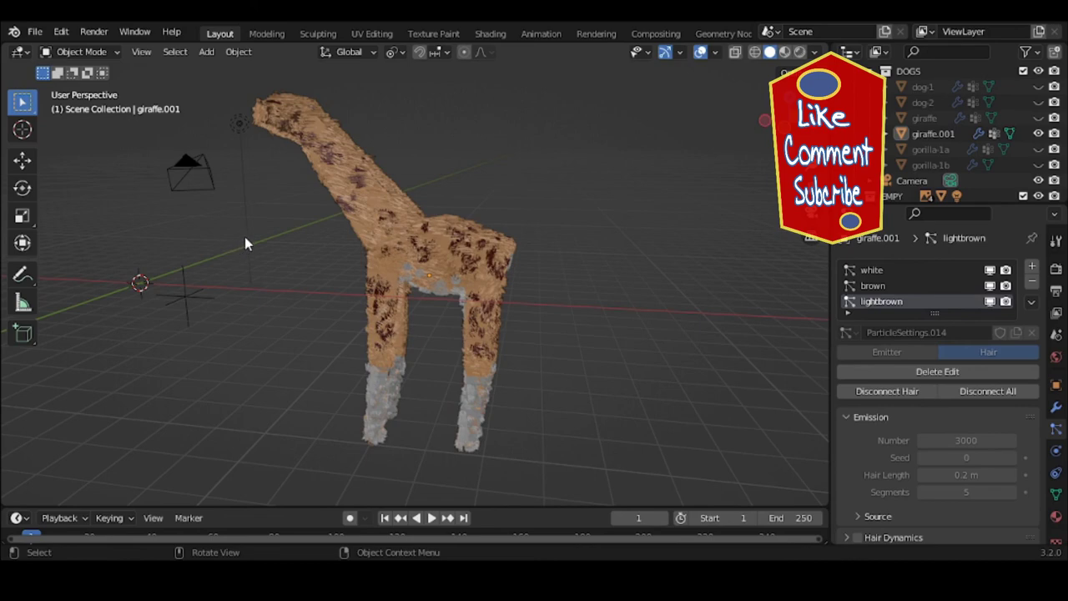
{"action": "scroll", "coordinate": [244, 236], "scroll_direction": "up", "scroll_amount": 4}
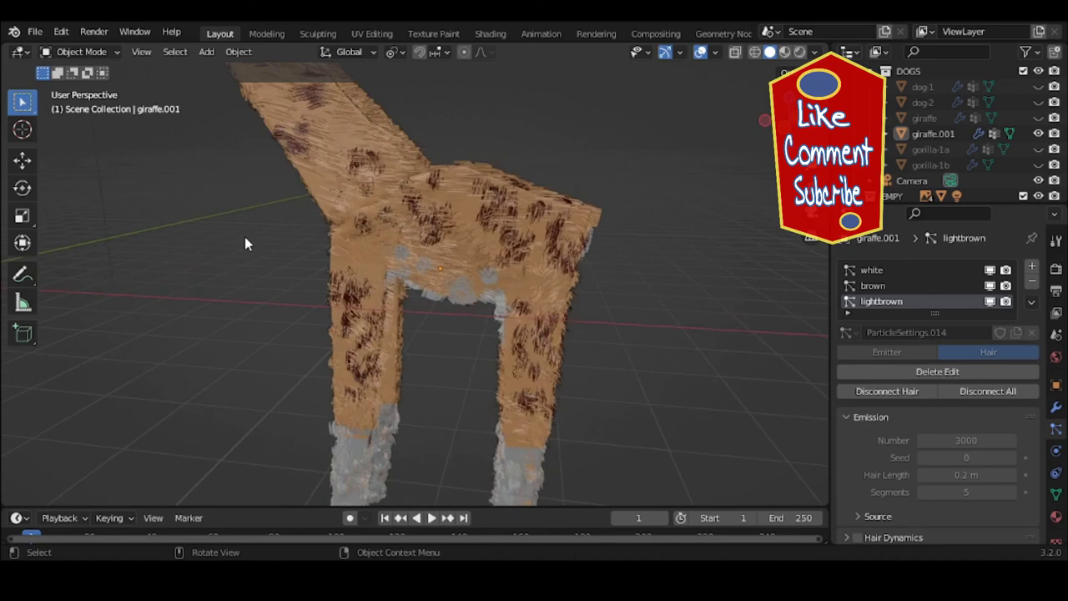